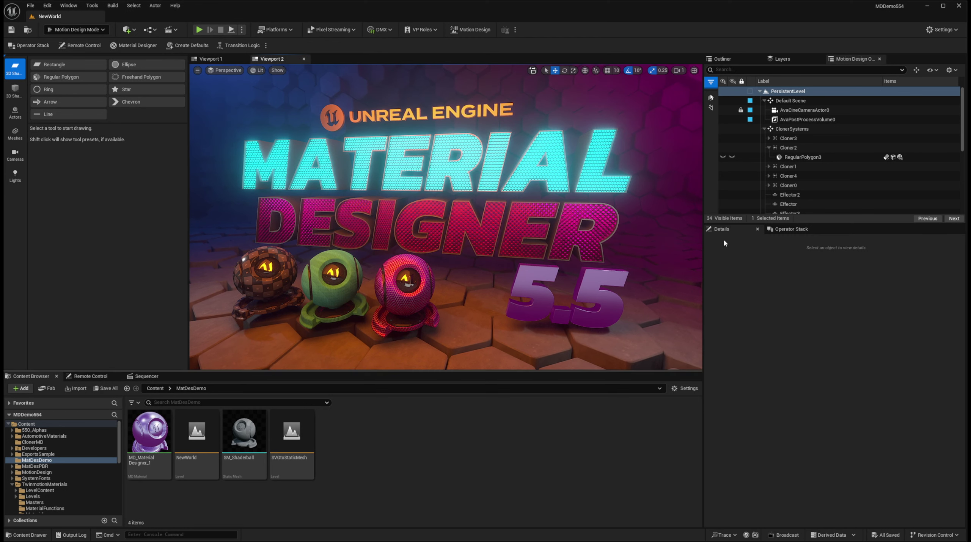
Select RegularPolygon3 under Cloner2 and locate the TwinmotionMaterials and 550_Alphas folders in the project's Content folder
{"action": "left_click", "coordinate": [796, 159]}
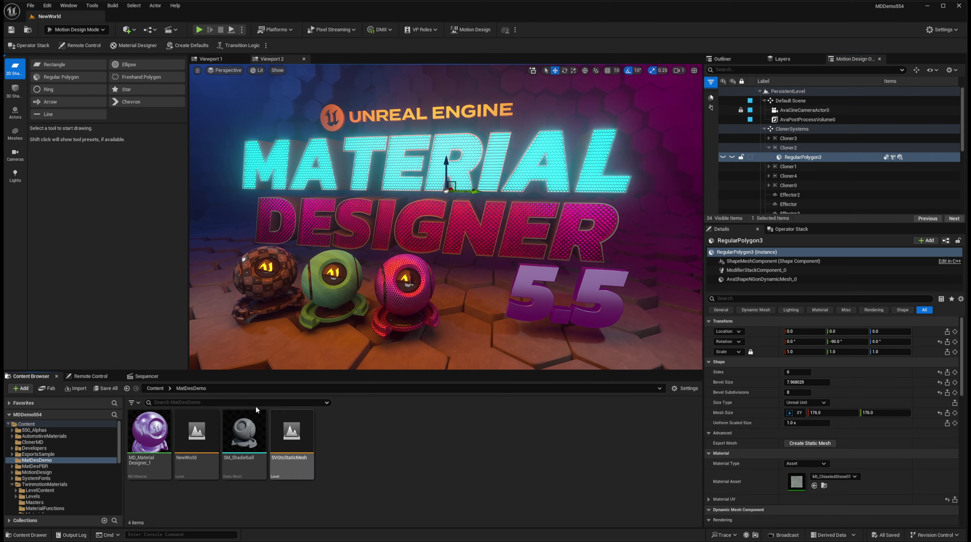
{"action": "left_click", "coordinate": [157, 390]}
{"action": "left_click", "coordinate": [156, 388]}
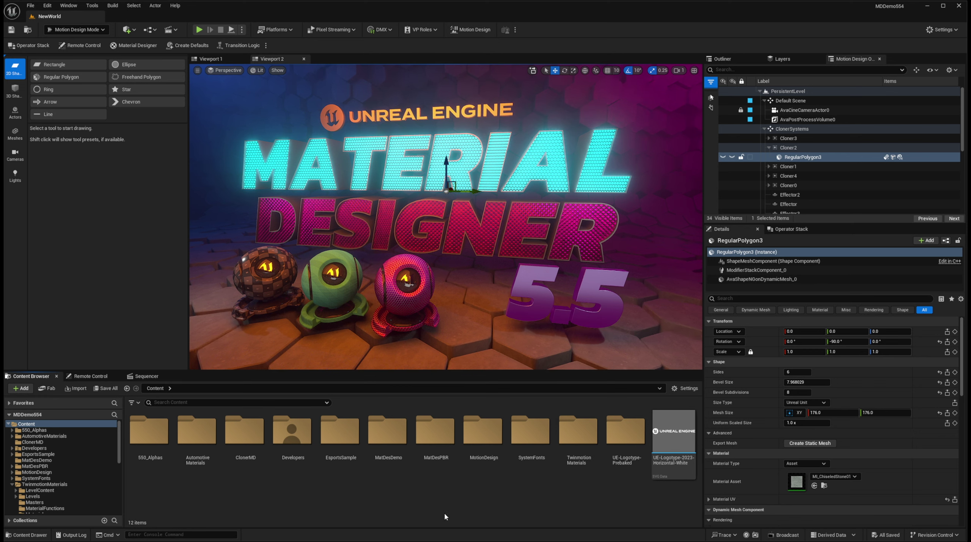
{"action": "left_click", "coordinate": [579, 445]}
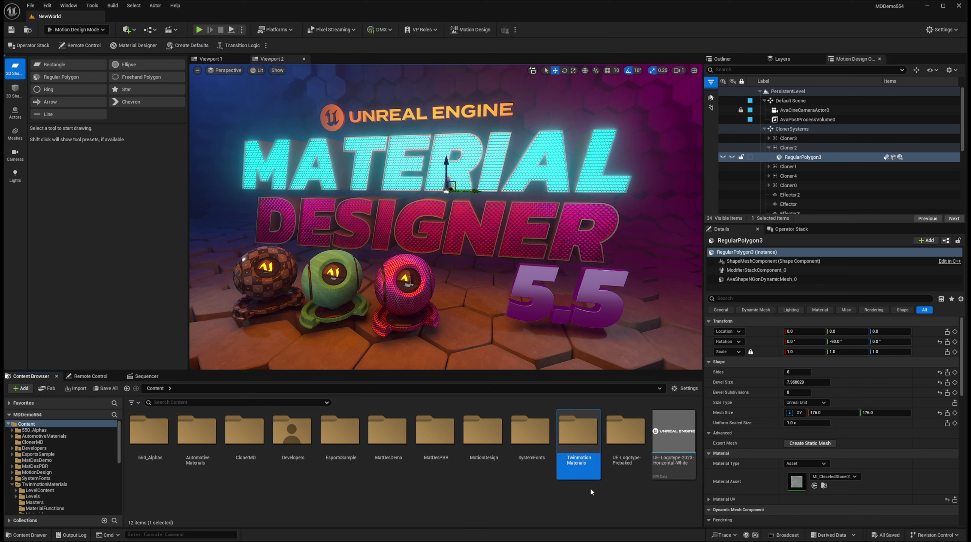
{"action": "left_click", "coordinate": [153, 434]}
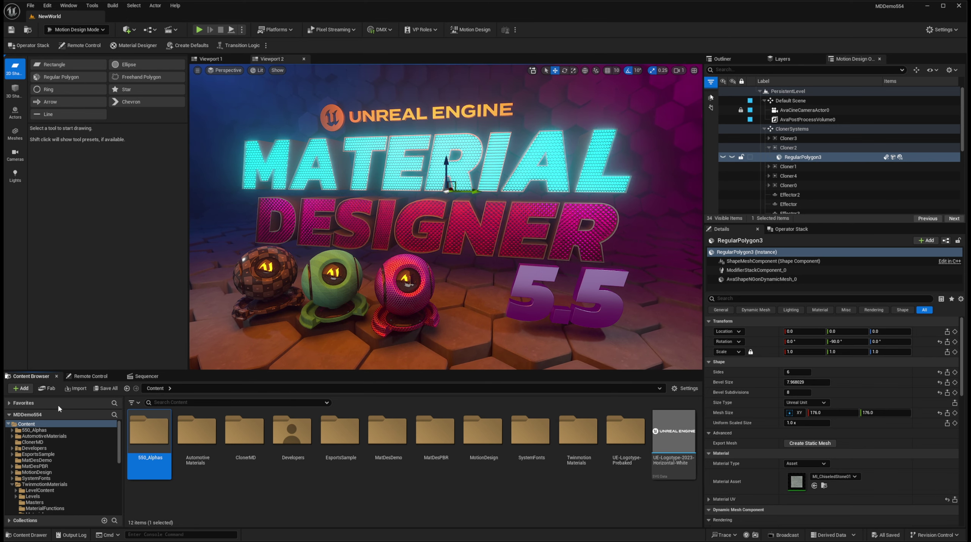
Search Fab for "Twinmotion" and open the Twinmotion Materials Pack product page
{"action": "left_click", "coordinate": [47, 389]}
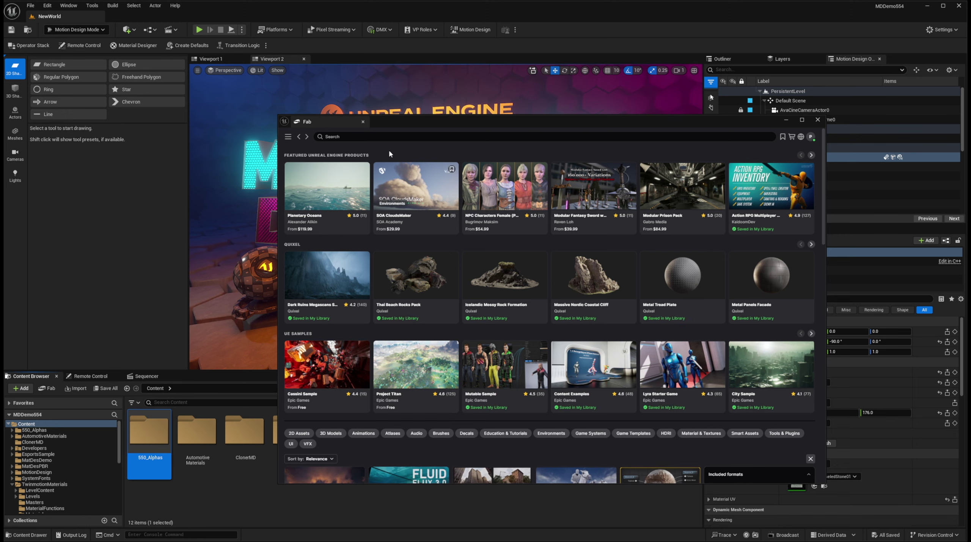
{"action": "left_click", "coordinate": [362, 136]}
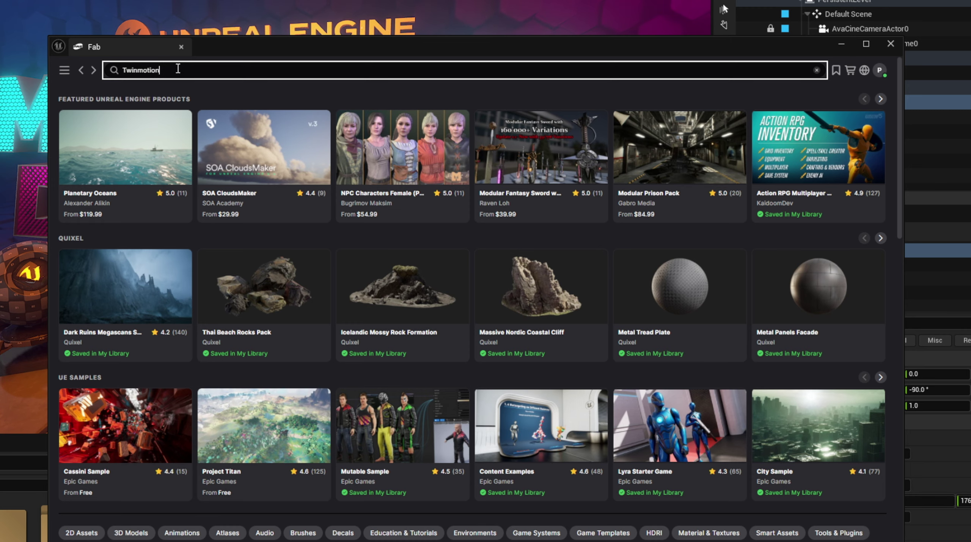
{"action": "key", "text": "Return"}
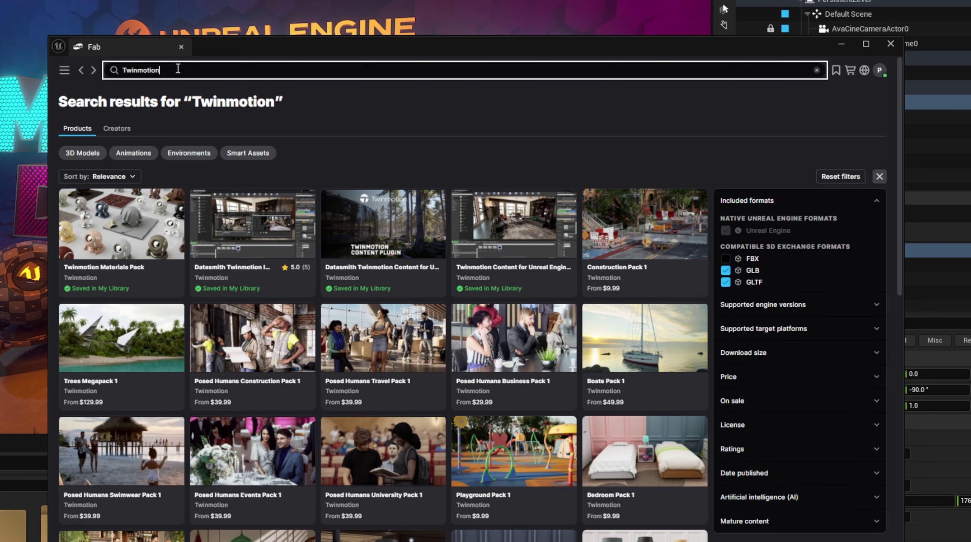
{"action": "left_click", "coordinate": [138, 224]}
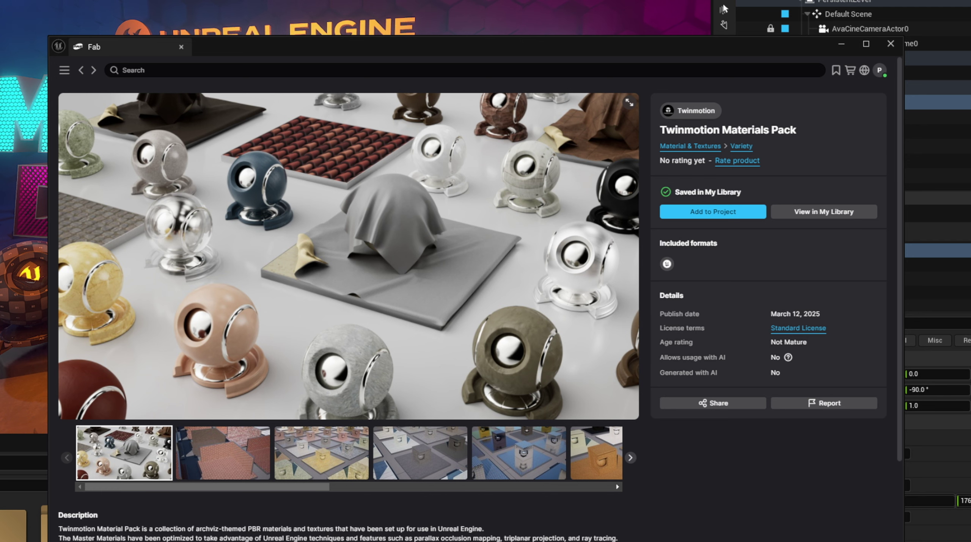
Search Fab for "alpha" limited to free products and open the 550 Alpha Detail Texture Maps (FREE EDITION) page
{"action": "left_click", "coordinate": [158, 71]}
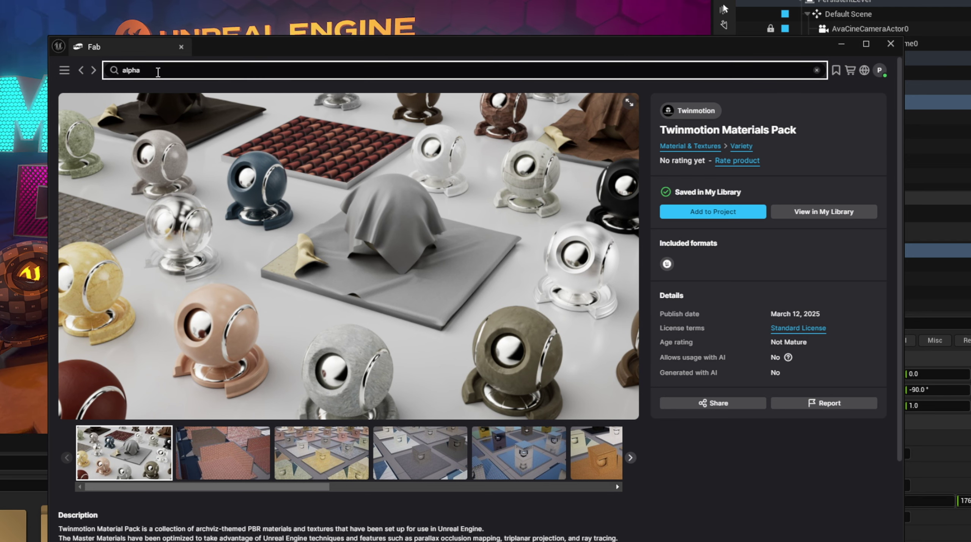
{"action": "key", "text": "Return"}
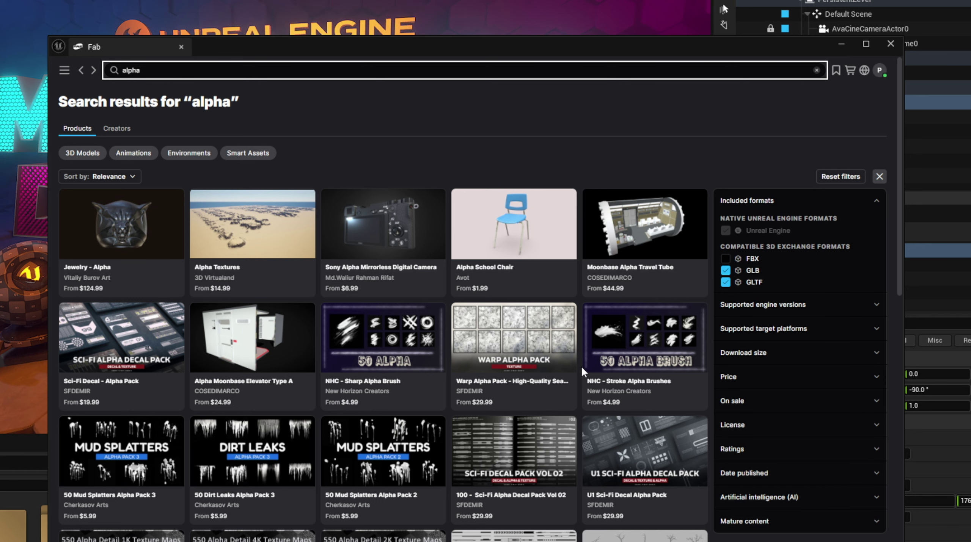
{"action": "left_click", "coordinate": [737, 378]}
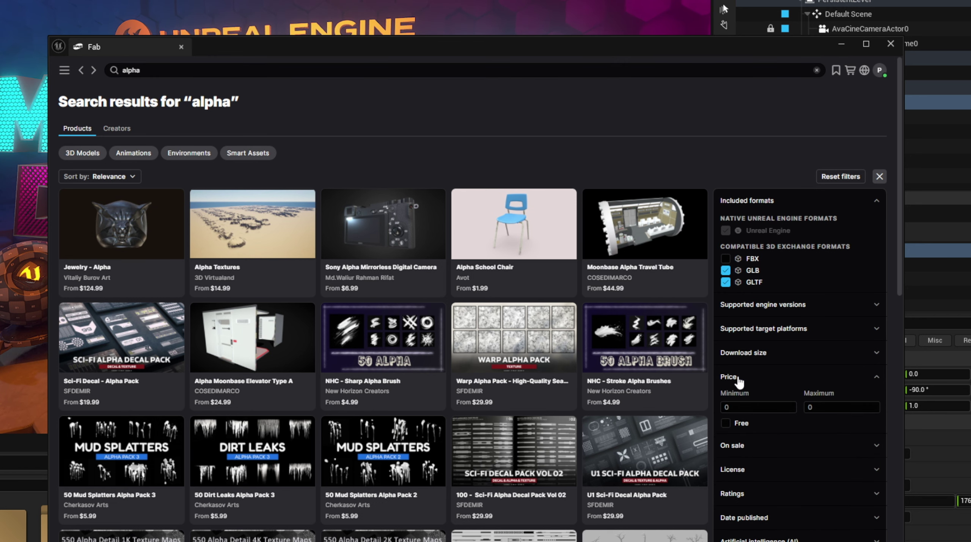
{"action": "left_click", "coordinate": [726, 425]}
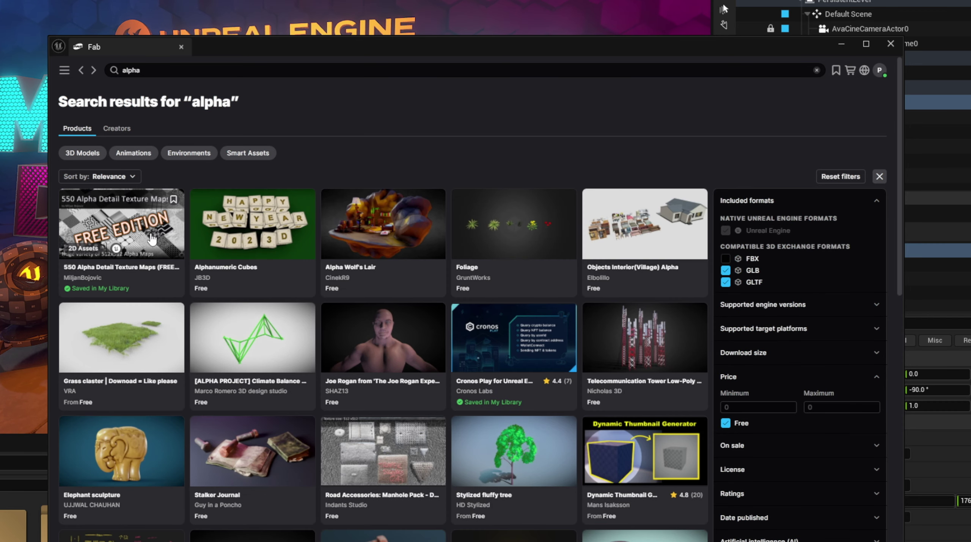
{"action": "left_click", "coordinate": [152, 239]}
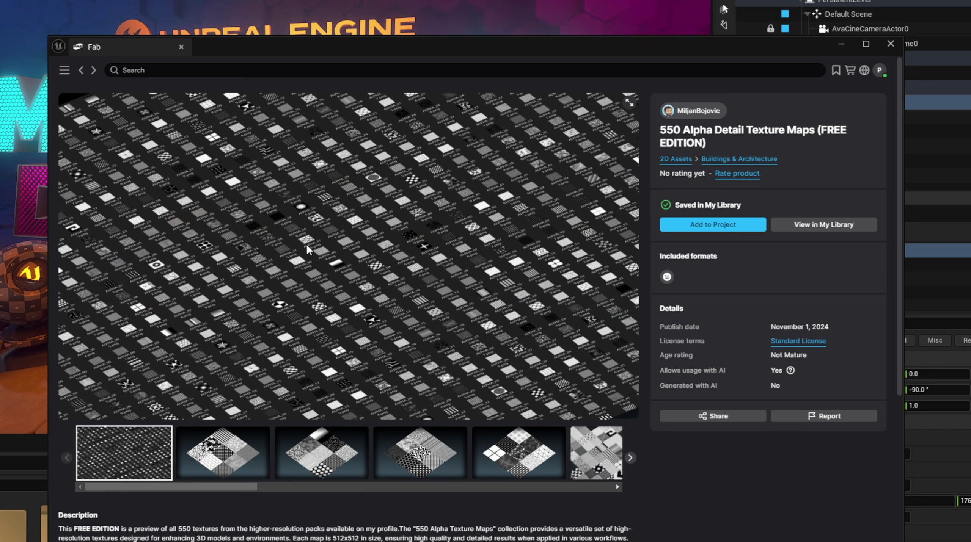
Look through the texture pack creator's other products, return to the free edition's page and close Fab
{"action": "left_click", "coordinate": [696, 111]}
{"action": "scroll", "coordinate": [491, 399], "scroll_direction": "down", "scroll_amount": 3}
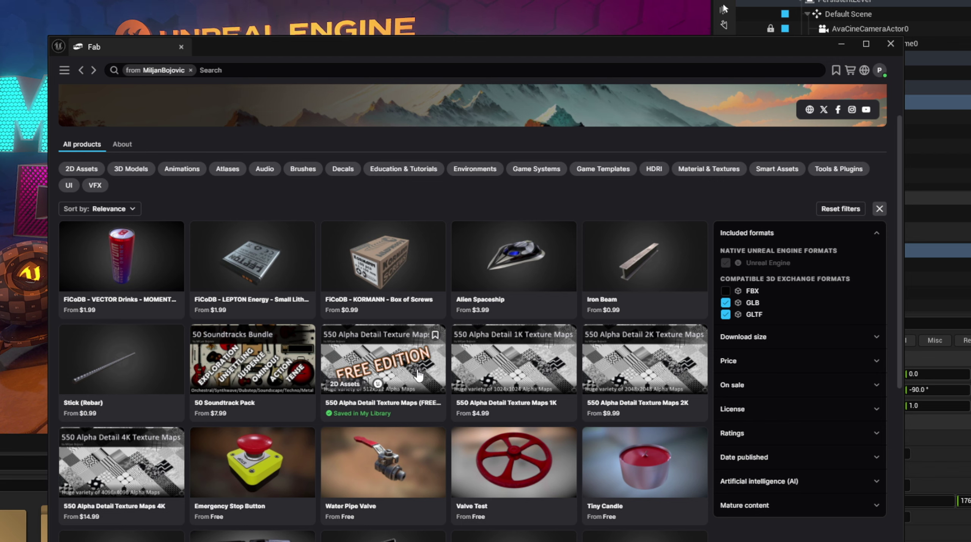
{"action": "left_click", "coordinate": [391, 356]}
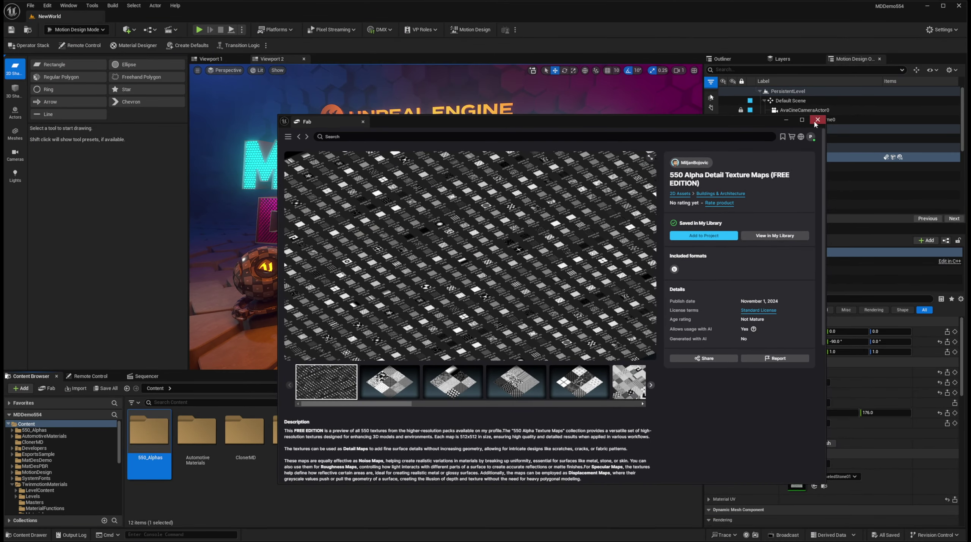
{"action": "left_click", "coordinate": [890, 44]}
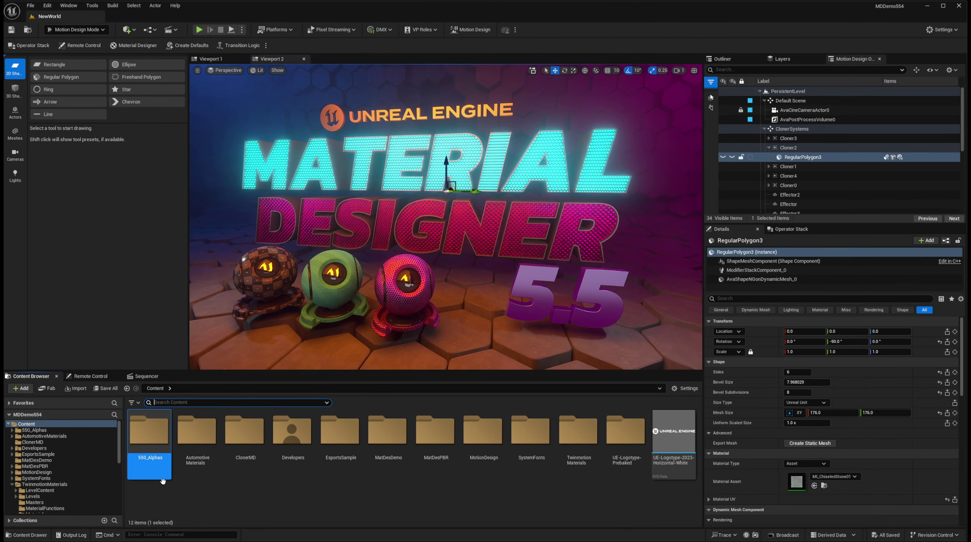
Browse the alpha maps in the 550_Alphas folder using the Texture filter, and reset the filters
{"action": "double_click", "coordinate": [157, 440]}
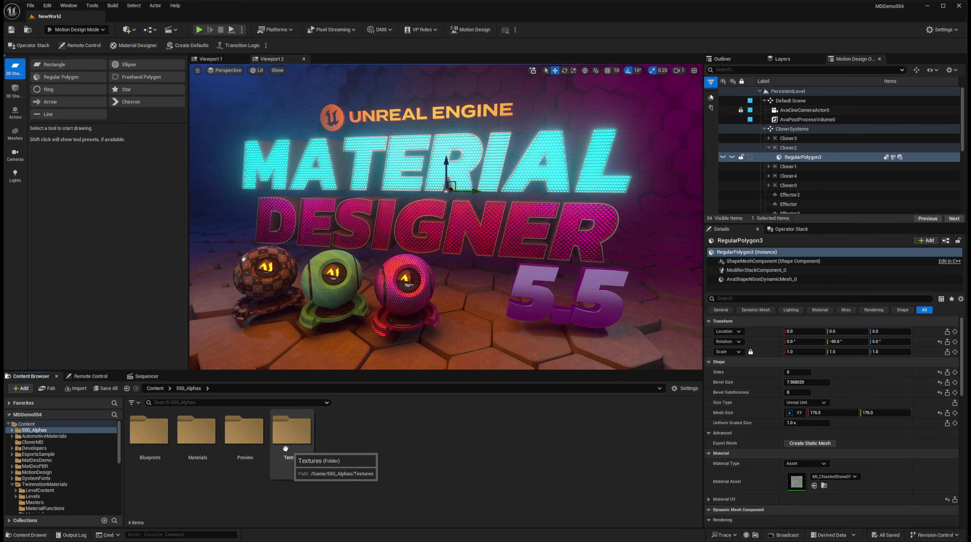
{"action": "left_click", "coordinate": [133, 403]}
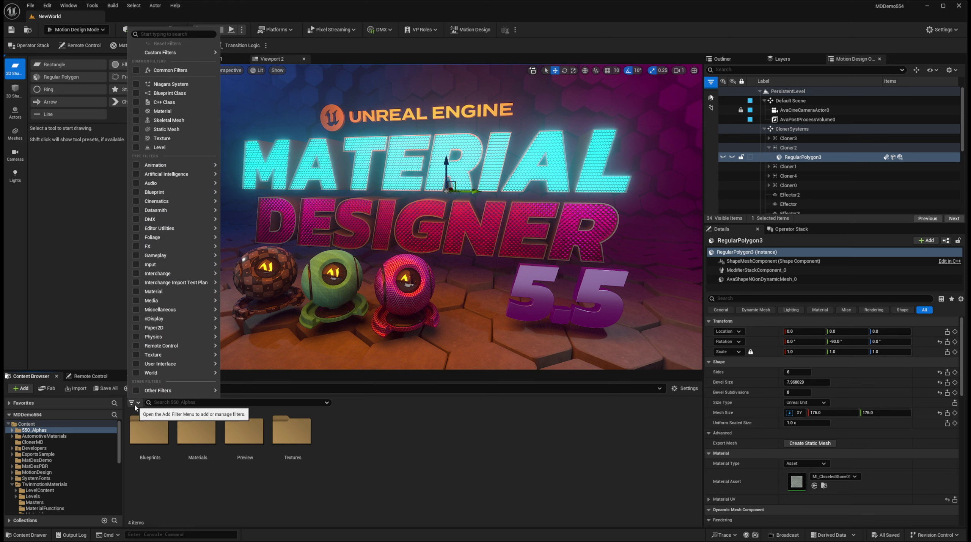
{"action": "left_click", "coordinate": [136, 139]}
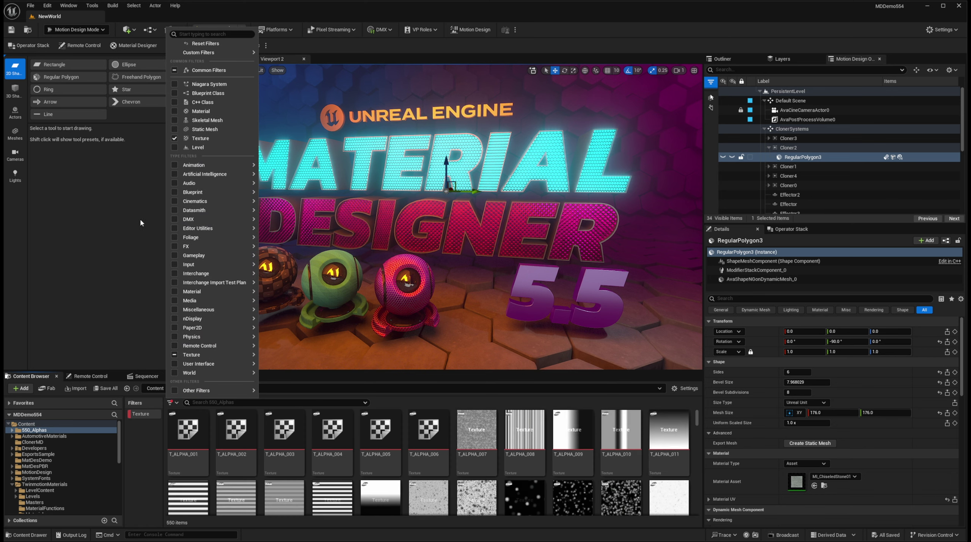
{"action": "scroll", "coordinate": [484, 456], "scroll_direction": "down", "scroll_amount": 5}
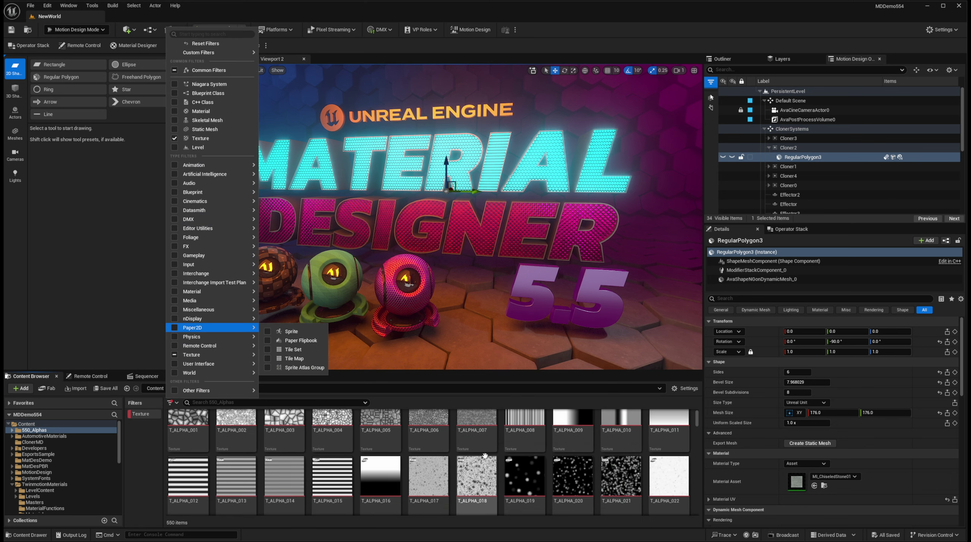
{"action": "scroll", "coordinate": [493, 460], "scroll_direction": "down", "scroll_amount": 6}
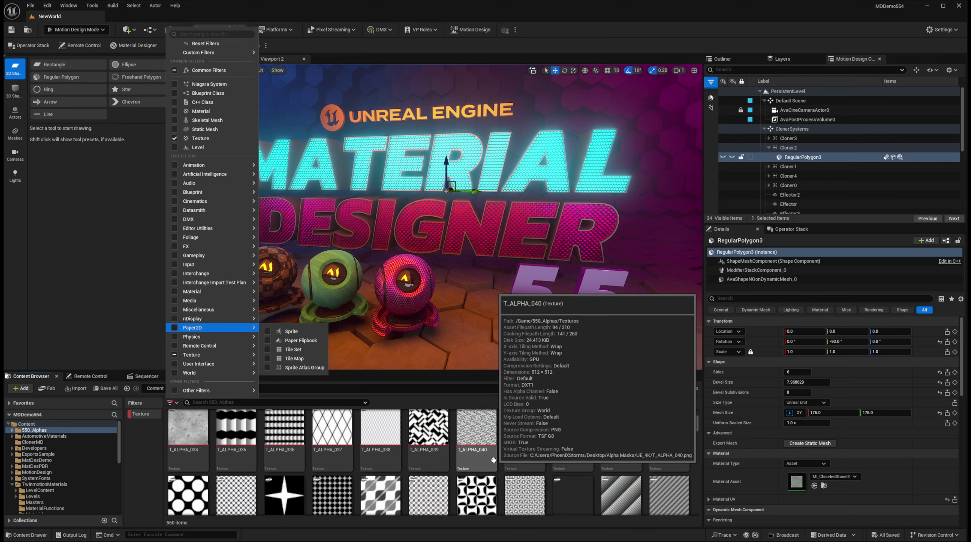
{"action": "scroll", "coordinate": [427, 471], "scroll_direction": "up", "scroll_amount": 5}
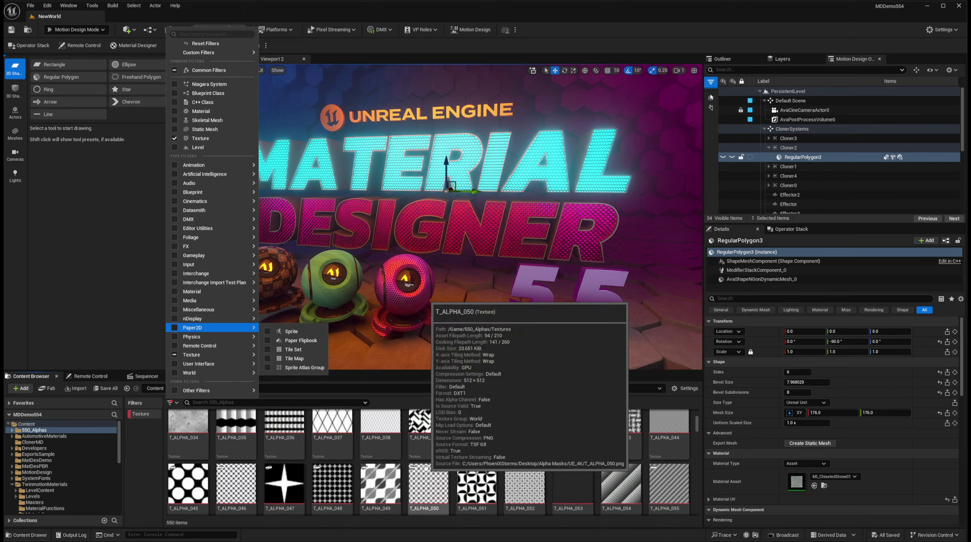
{"action": "scroll", "coordinate": [382, 456], "scroll_direction": "up", "scroll_amount": 5}
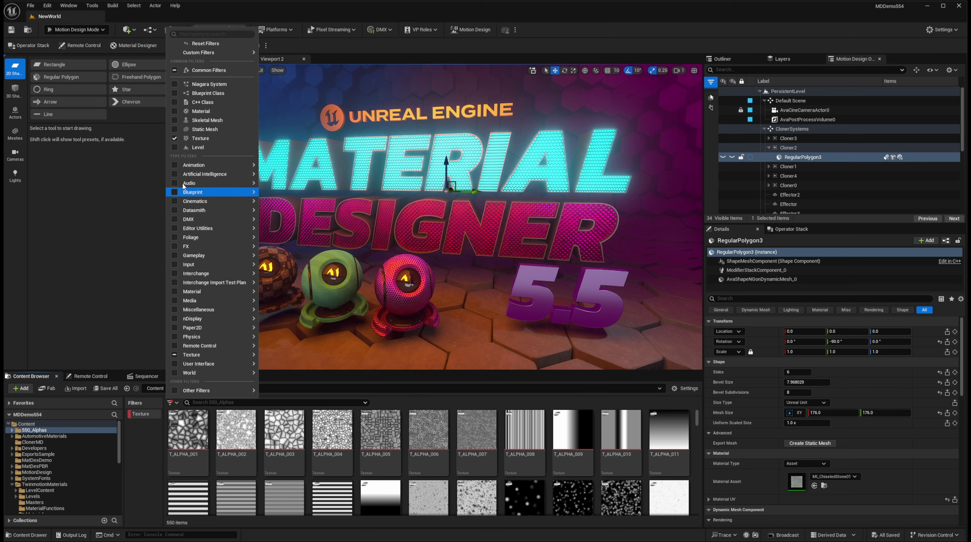
{"action": "left_click", "coordinate": [203, 44]}
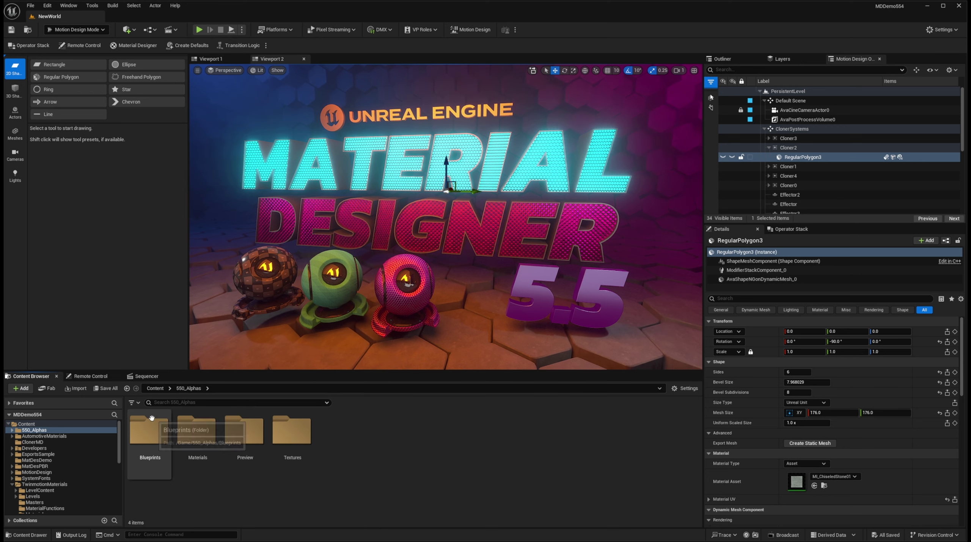
Open the TwinmotionMaterials folder from Content and filter it to show only Texture assets
{"action": "left_click", "coordinate": [155, 390]}
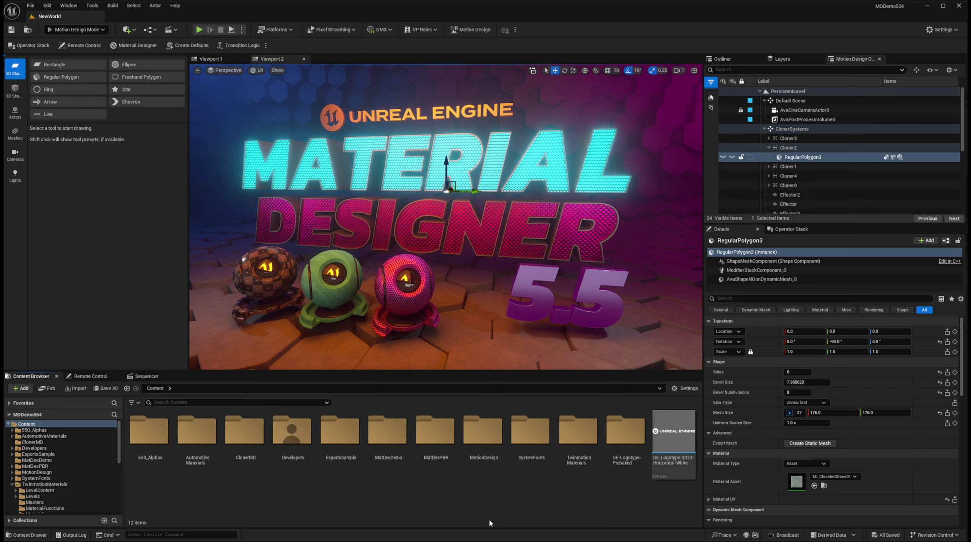
{"action": "double_click", "coordinate": [582, 443]}
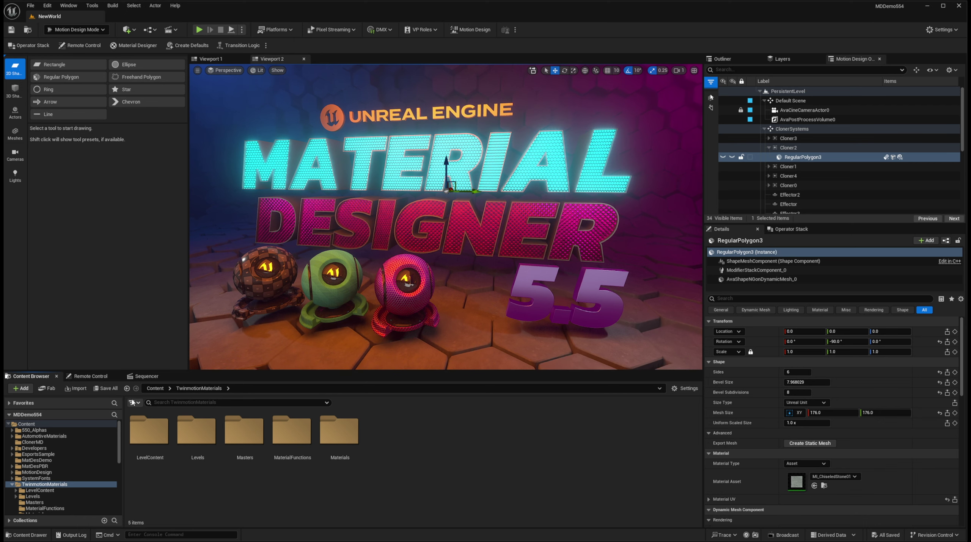
{"action": "left_click", "coordinate": [133, 402]}
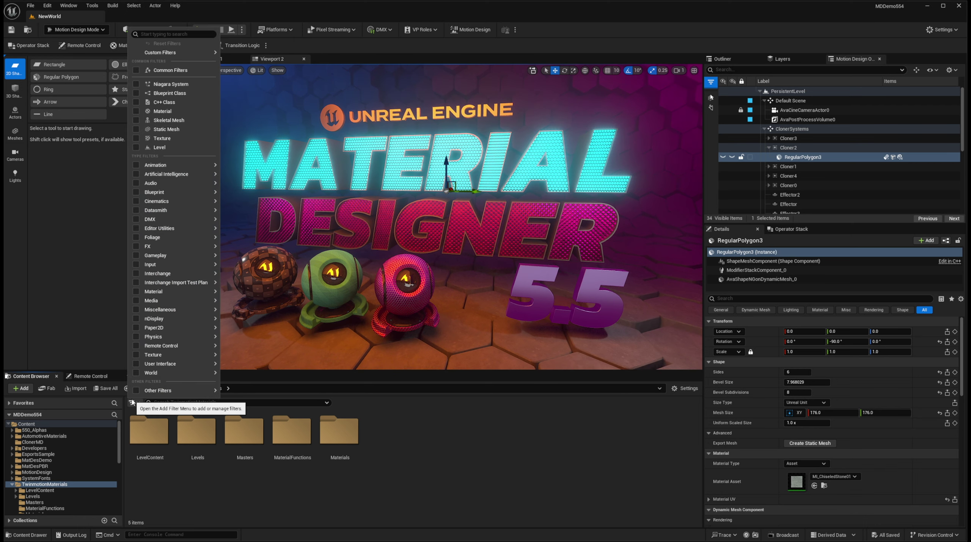
{"action": "left_click", "coordinate": [146, 137]}
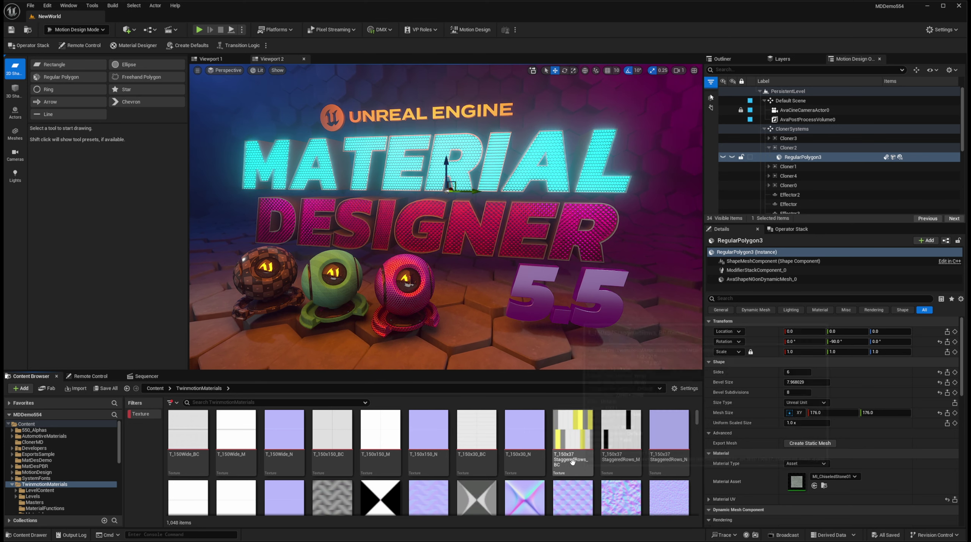
Examine the wall, asphalt, concrete and marble textures in the filtered TwinmotionMaterials folder
{"action": "scroll", "coordinate": [524, 463], "scroll_direction": "down", "scroll_amount": 5}
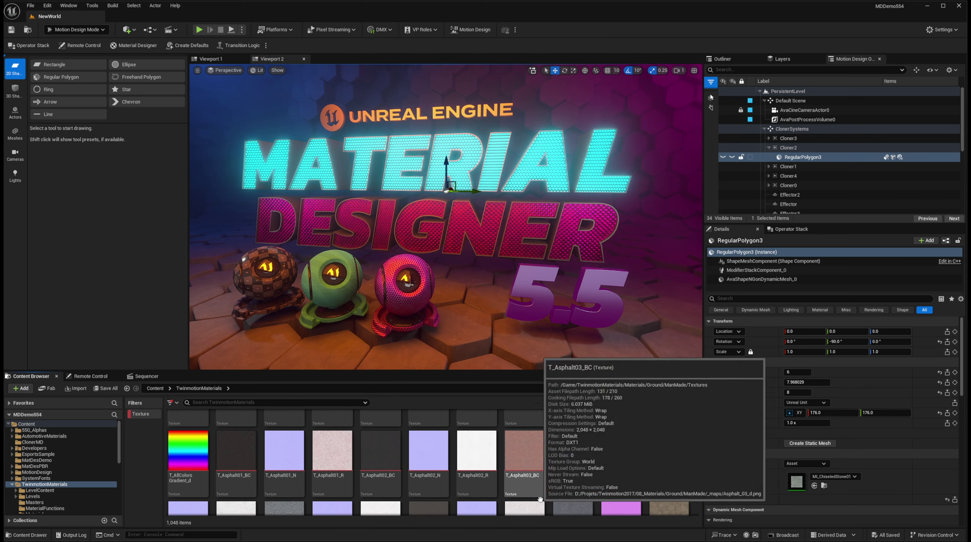
{"action": "scroll", "coordinate": [551, 471], "scroll_direction": "up", "scroll_amount": 5}
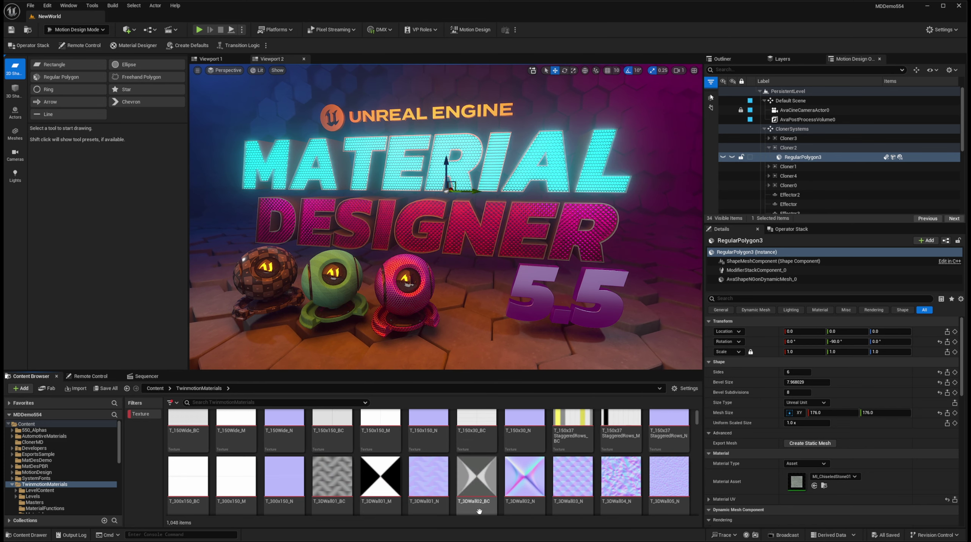
{"action": "mouse_move", "coordinate": [489, 504]}
{"action": "scroll", "coordinate": [505, 490], "scroll_direction": "down", "scroll_amount": 2}
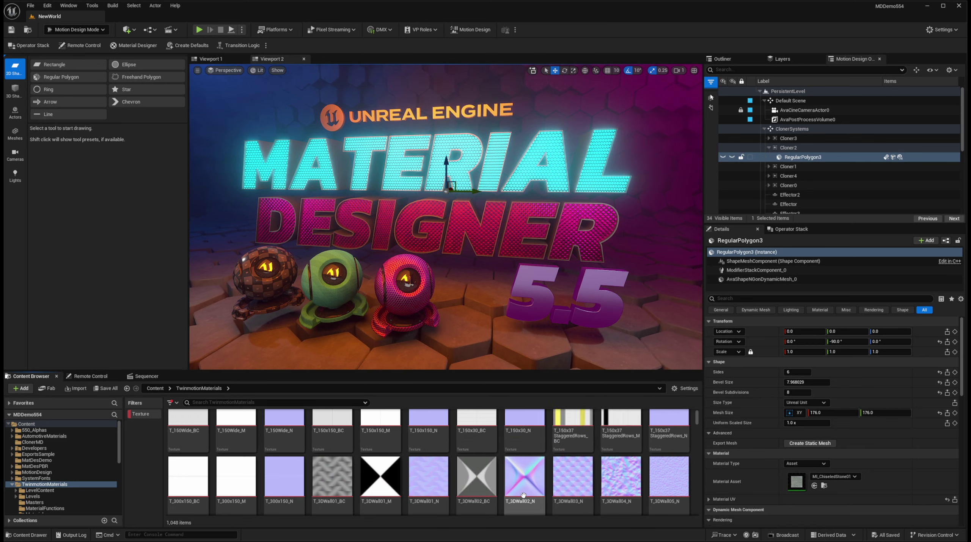
{"action": "mouse_move", "coordinate": [531, 472]}
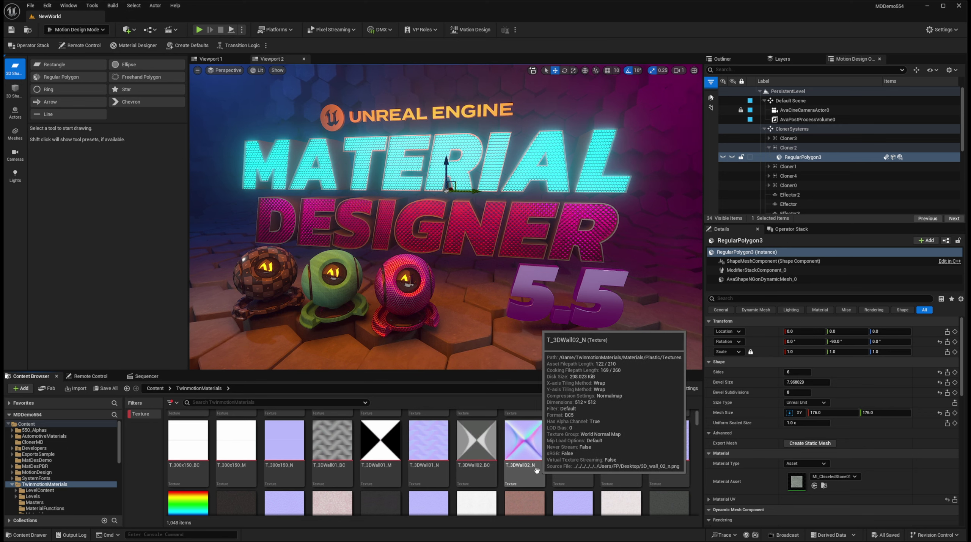
{"action": "scroll", "coordinate": [531, 473], "scroll_direction": "down", "scroll_amount": 2}
{"action": "scroll", "coordinate": [531, 480], "scroll_direction": "down", "scroll_amount": 5}
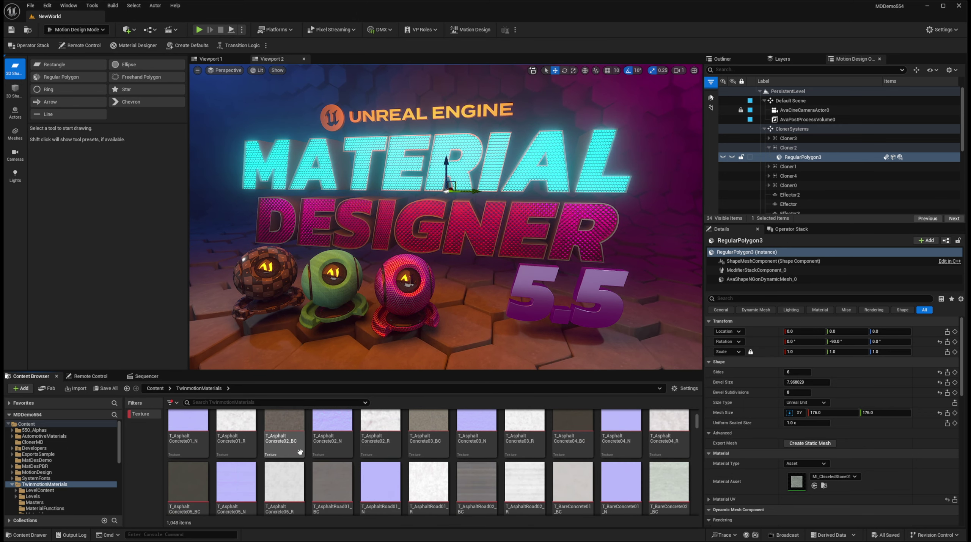
{"action": "scroll", "coordinate": [466, 493], "scroll_direction": "down", "scroll_amount": 3}
{"action": "scroll", "coordinate": [465, 493], "scroll_direction": "up", "scroll_amount": 3}
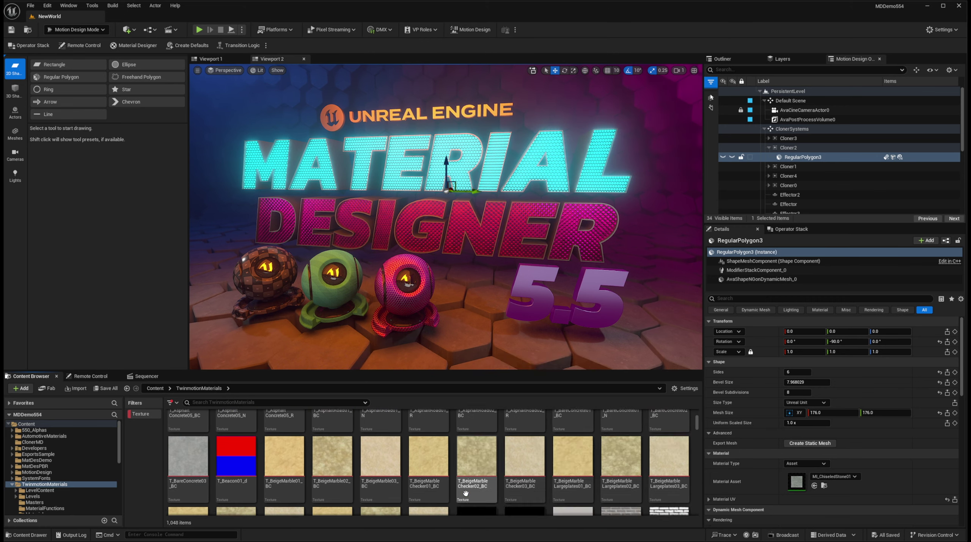
{"action": "scroll", "coordinate": [463, 492], "scroll_direction": "down", "scroll_amount": 2}
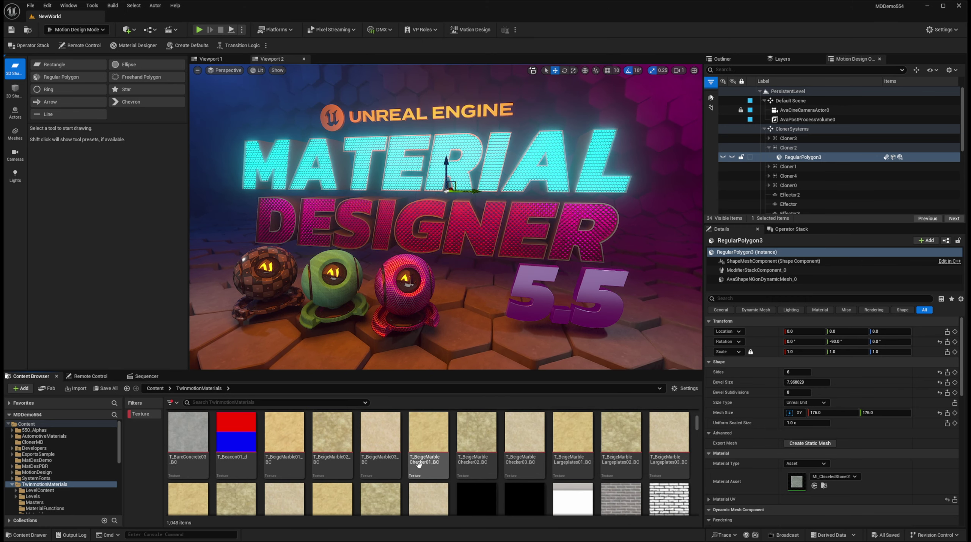
Switch to the freepbr.com browser page, enlarge its window and look through the free Cloth & Fabric PBR materials and texture categories
{"action": "mouse_move", "coordinate": [490, 454]}
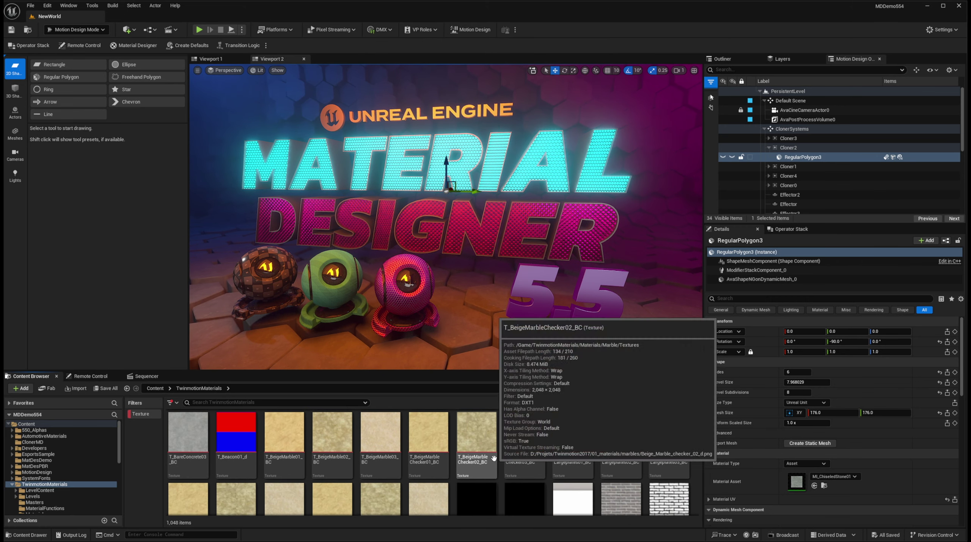
{"action": "mouse_move", "coordinate": [441, 444]}
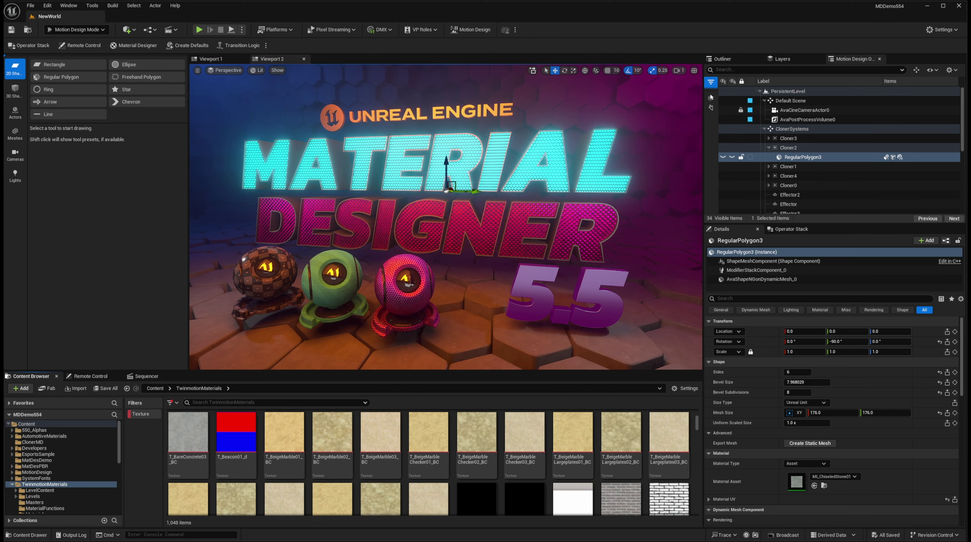
{"action": "left_click_drag", "start_coordinate": [970, 119], "coordinate": [440, 119]}
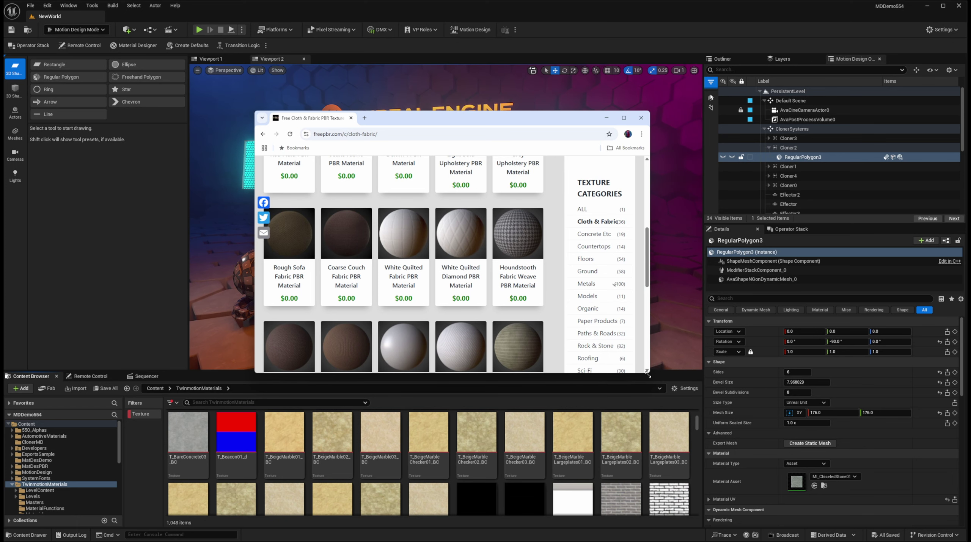
{"action": "left_click_drag", "start_coordinate": [648, 375], "coordinate": [751, 499]}
{"action": "scroll", "coordinate": [471, 341], "scroll_direction": "up", "scroll_amount": 5}
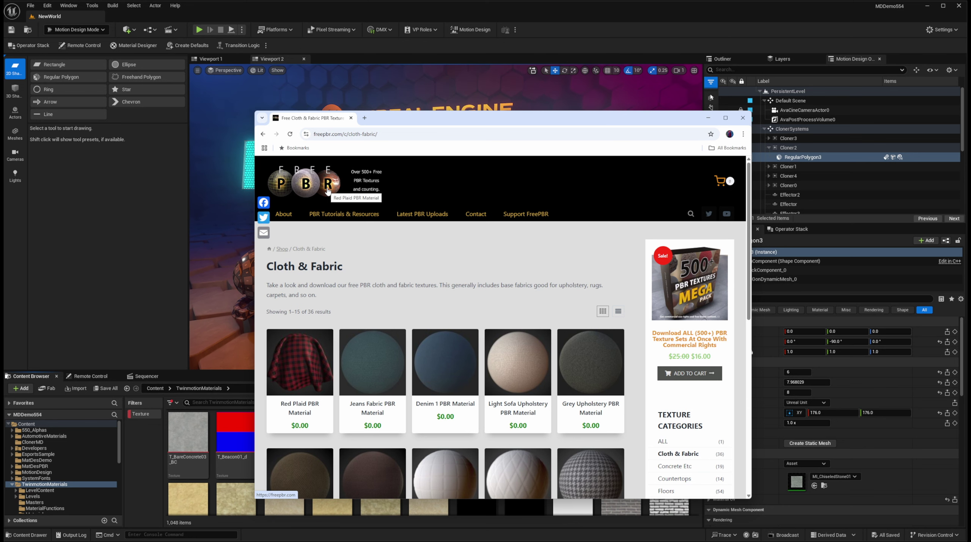
{"action": "scroll", "coordinate": [490, 327], "scroll_direction": "down", "scroll_amount": 5}
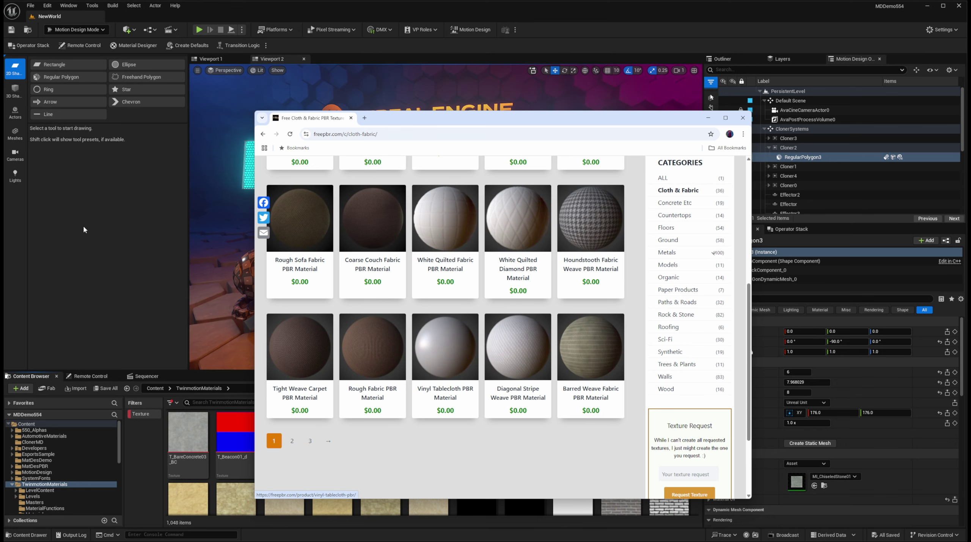
Inspect the albedo, AO, height and metallic maps in the downloaded subtle-black-granite-ue folder, and return to Unreal Editor
{"action": "left_click_drag", "start_coordinate": [0, 213], "coordinate": [384, 195]}
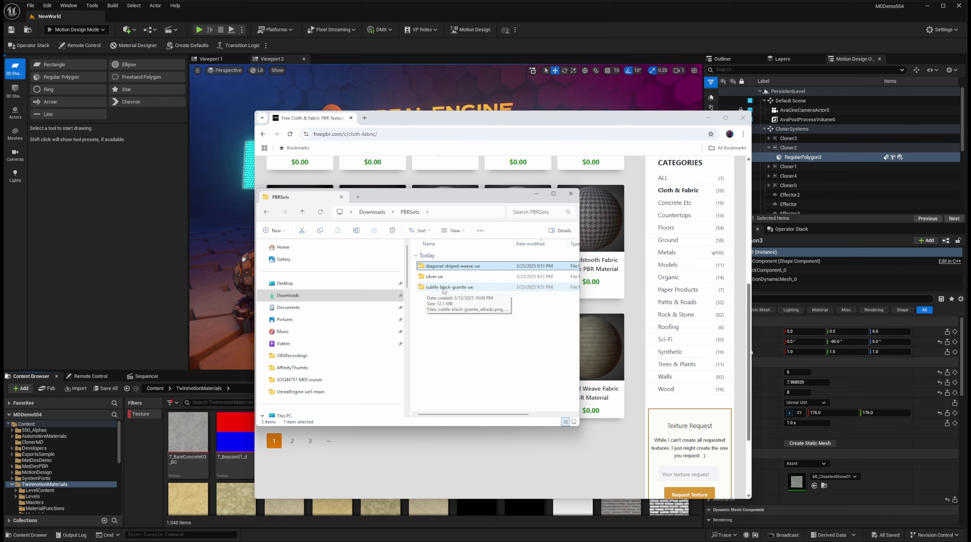
{"action": "double_click", "coordinate": [424, 288]}
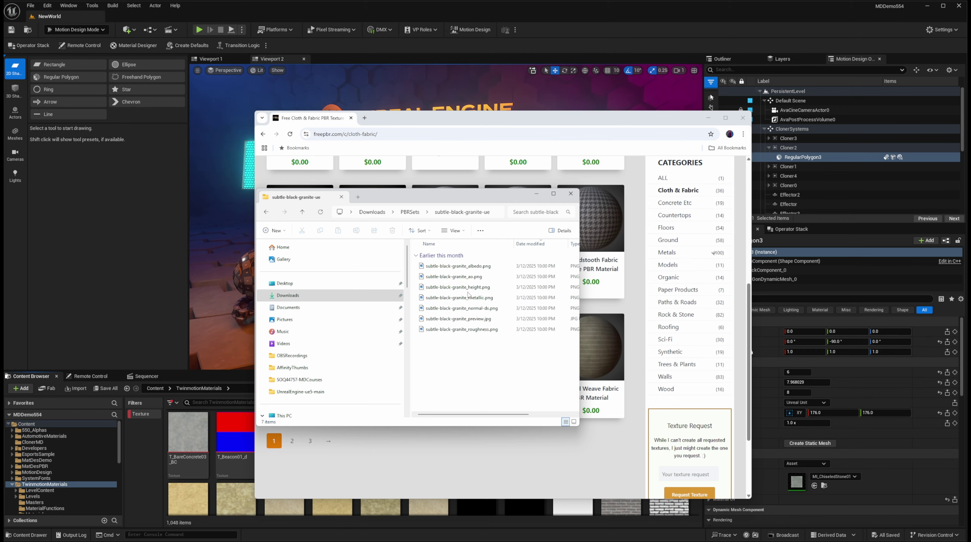
{"action": "left_click", "coordinate": [476, 266]}
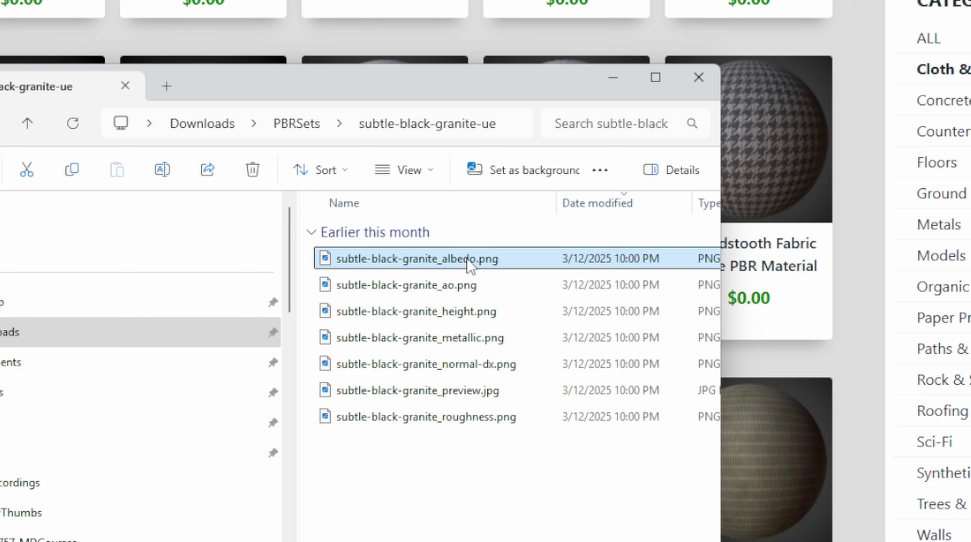
{"action": "left_click", "coordinate": [467, 286]}
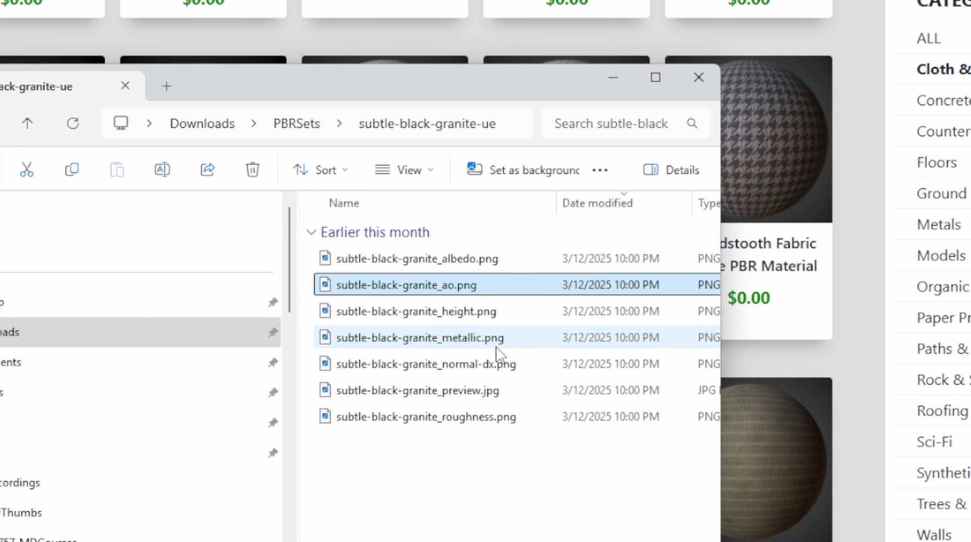
{"action": "left_click", "coordinate": [470, 313]}
{"action": "left_click", "coordinate": [480, 338]}
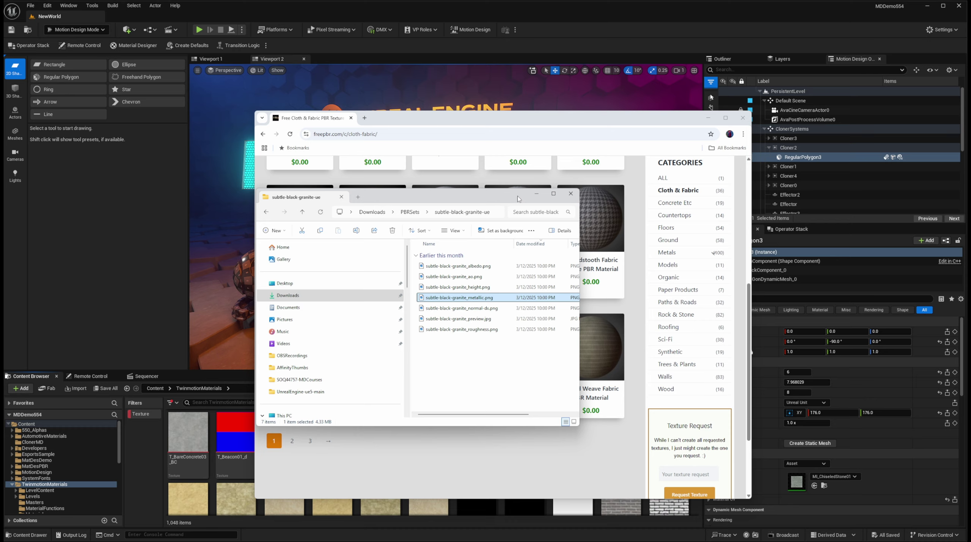
{"action": "left_click", "coordinate": [536, 195]}
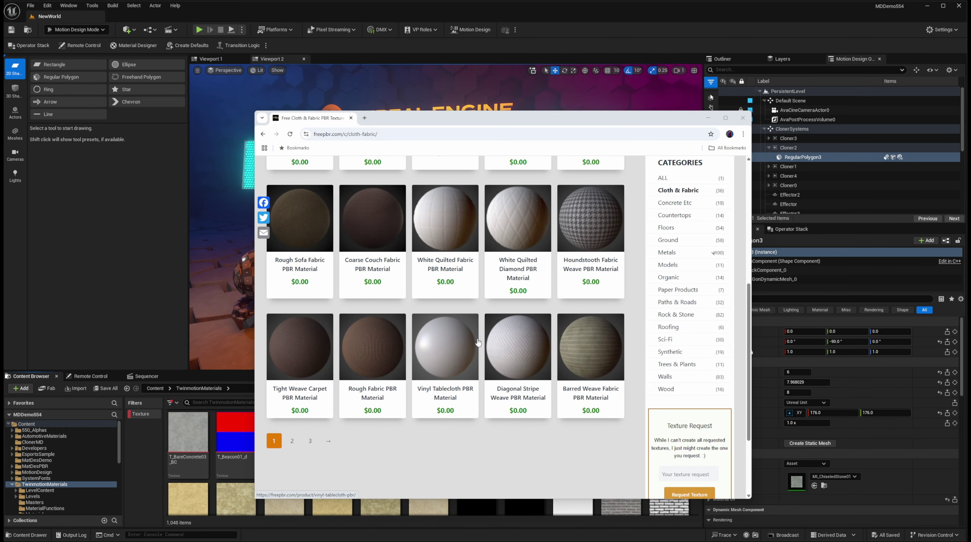
{"action": "left_click_drag", "start_coordinate": [404, 119], "coordinate": [970, 83]}
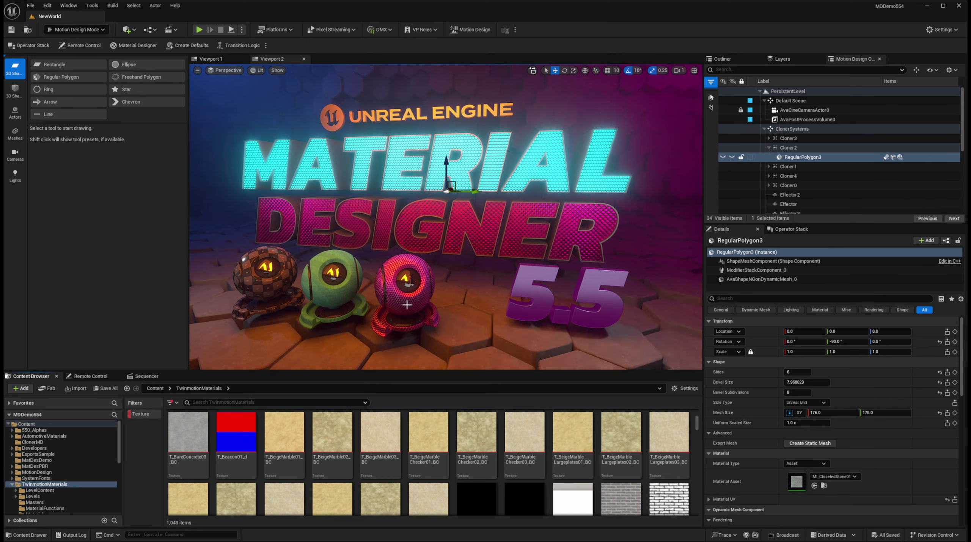
Reset the asset filters in the Content folder and select the SM_Shaderball mesh in MatDesDemo
{"action": "left_click", "coordinate": [155, 388]}
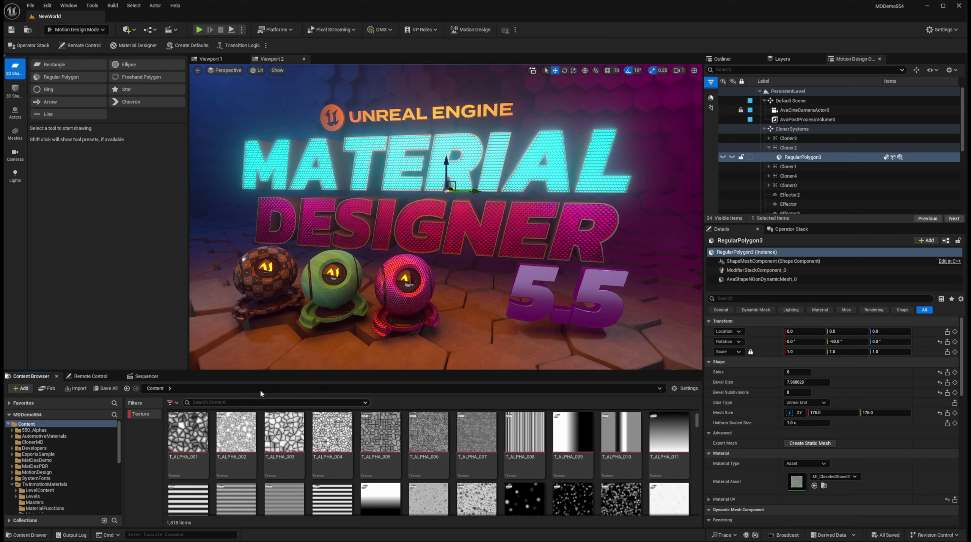
{"action": "left_click", "coordinate": [170, 402]}
{"action": "left_click", "coordinate": [192, 44]}
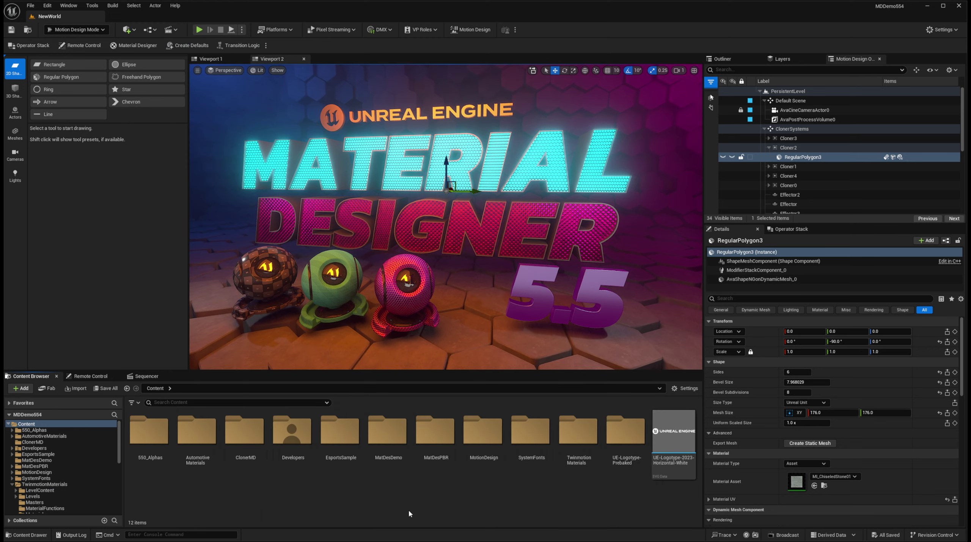
{"action": "left_click", "coordinate": [389, 437]}
{"action": "double_click", "coordinate": [389, 438]}
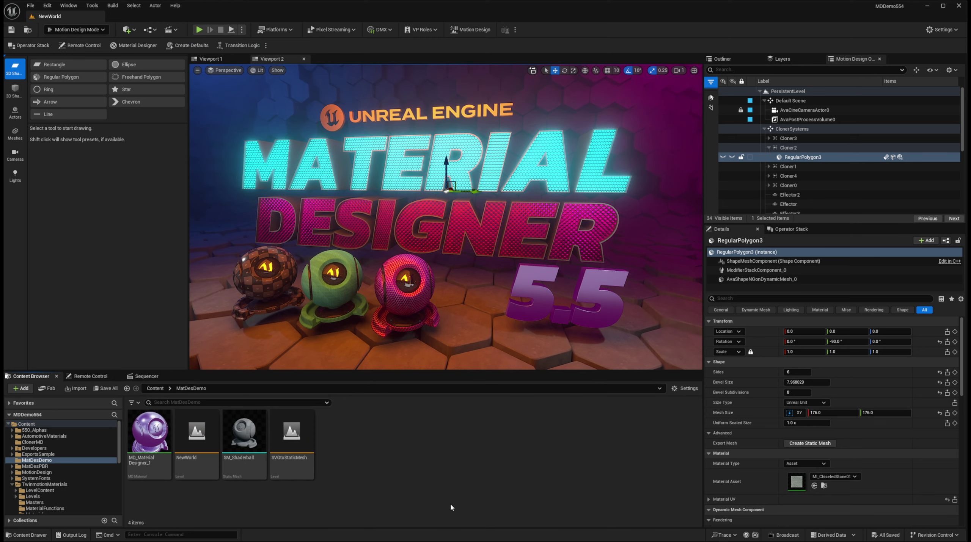
{"action": "left_click", "coordinate": [242, 441]}
{"action": "mouse_move", "coordinate": [244, 437]}
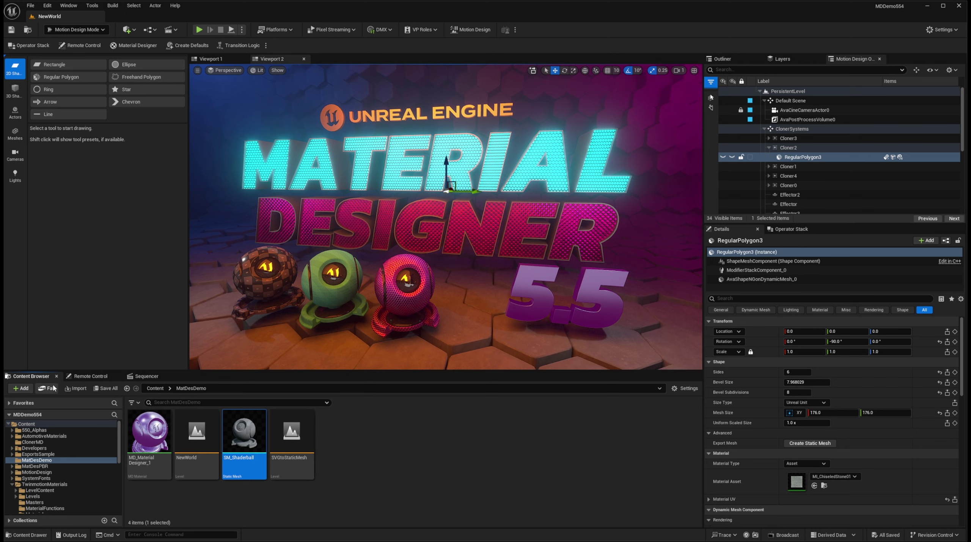
Check that the Content Browser is set to show engine and plugin content, and open the Engine folder
{"action": "left_click", "coordinate": [680, 389]}
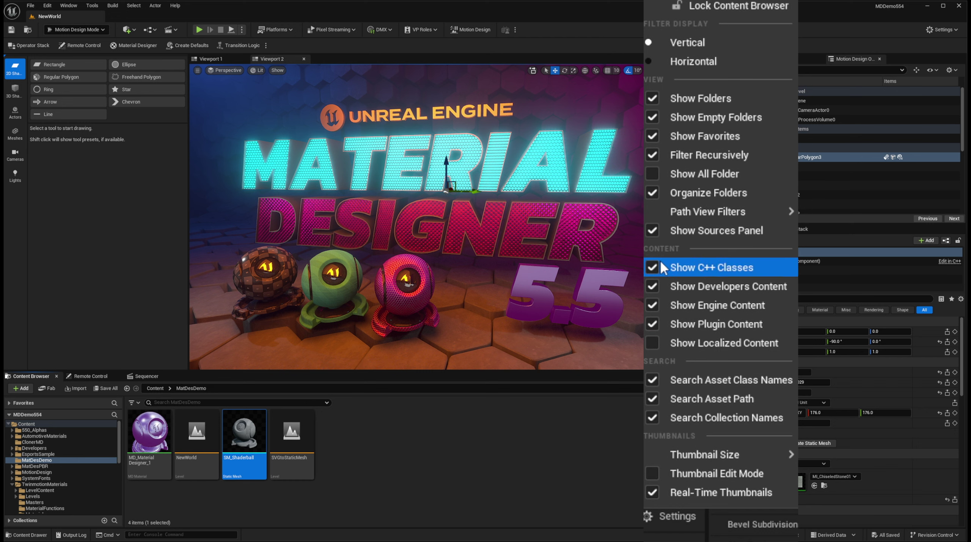
{"action": "left_click", "coordinate": [650, 231]}
{"action": "left_click", "coordinate": [649, 230]}
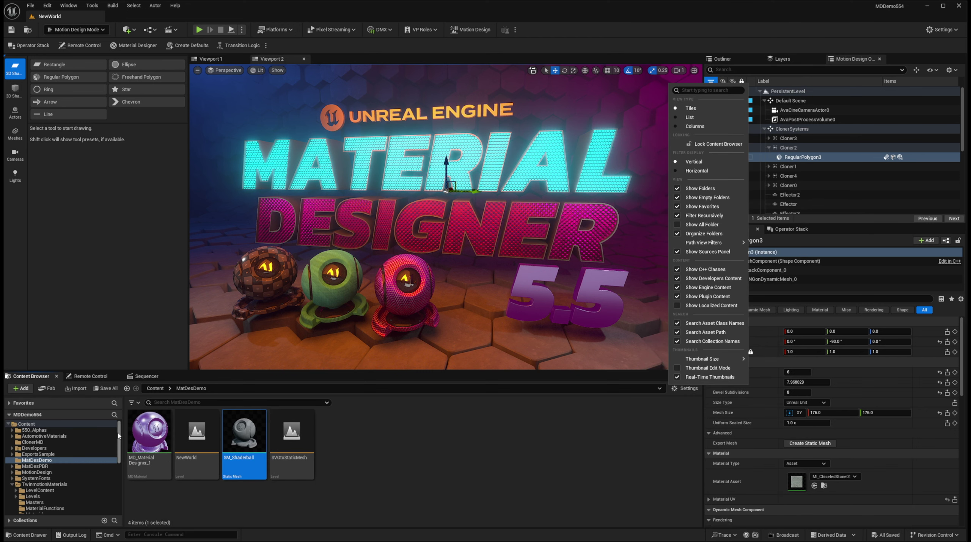
{"action": "left_click_drag", "start_coordinate": [118, 437], "coordinate": [120, 489]}
{"action": "left_click", "coordinate": [21, 513]}
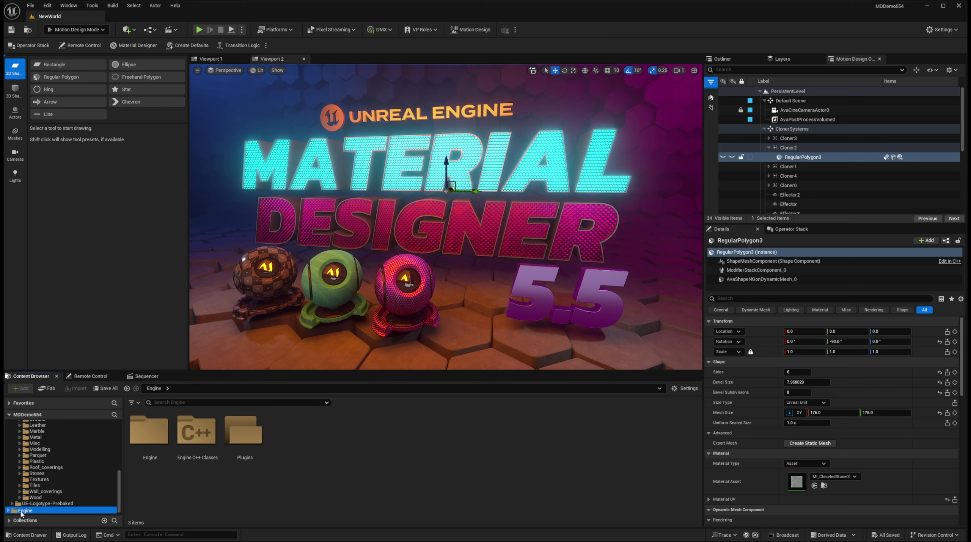
Search the Engine folder for "shader" and filter the assets to Static Mesh
{"action": "left_click", "coordinate": [206, 405]}
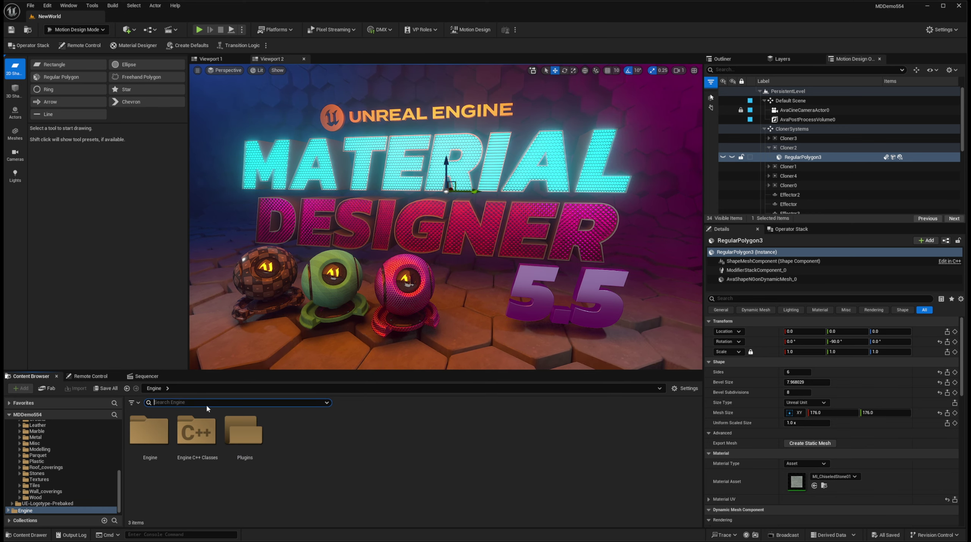
{"action": "type", "text": "sha"}
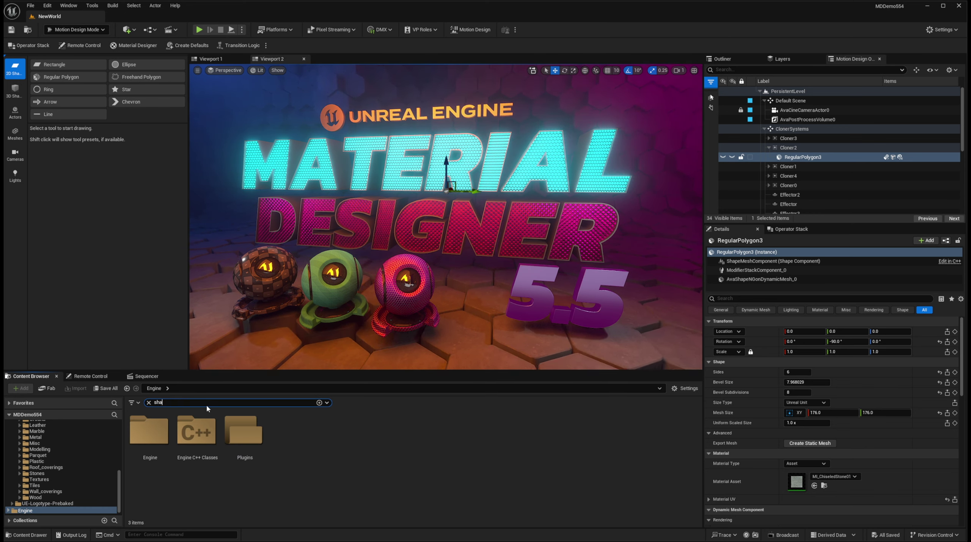
{"action": "type", "text": "der"}
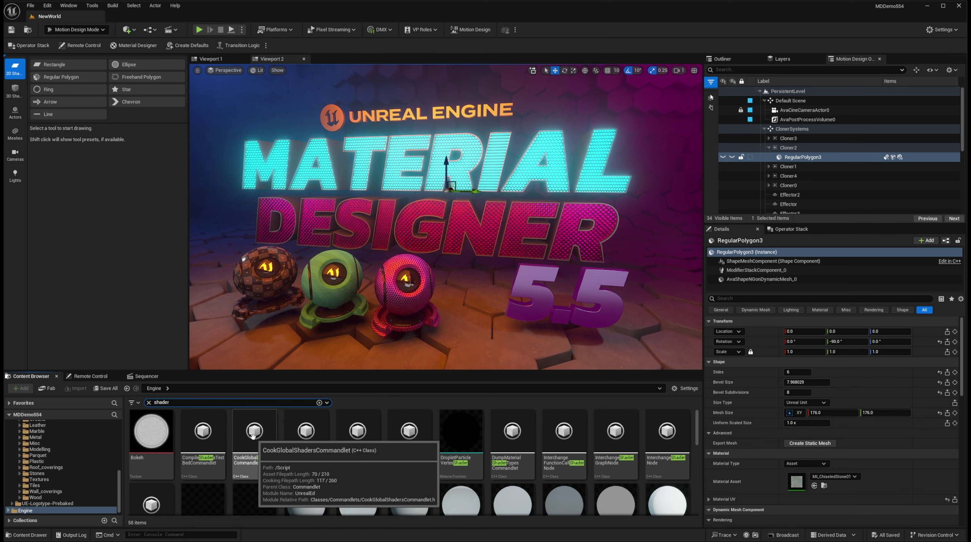
{"action": "left_click", "coordinate": [134, 406]}
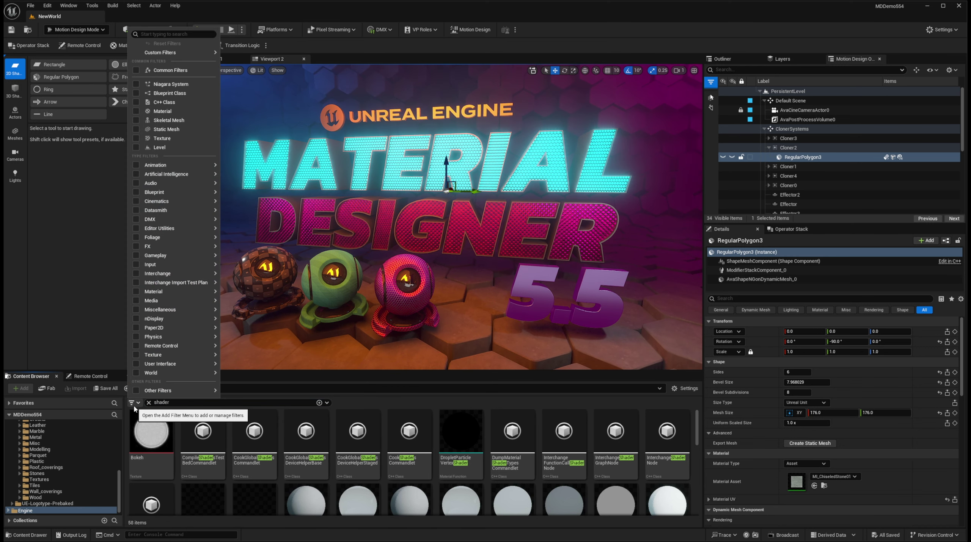
{"action": "left_click", "coordinate": [136, 129]}
{"action": "left_click", "coordinate": [275, 455]}
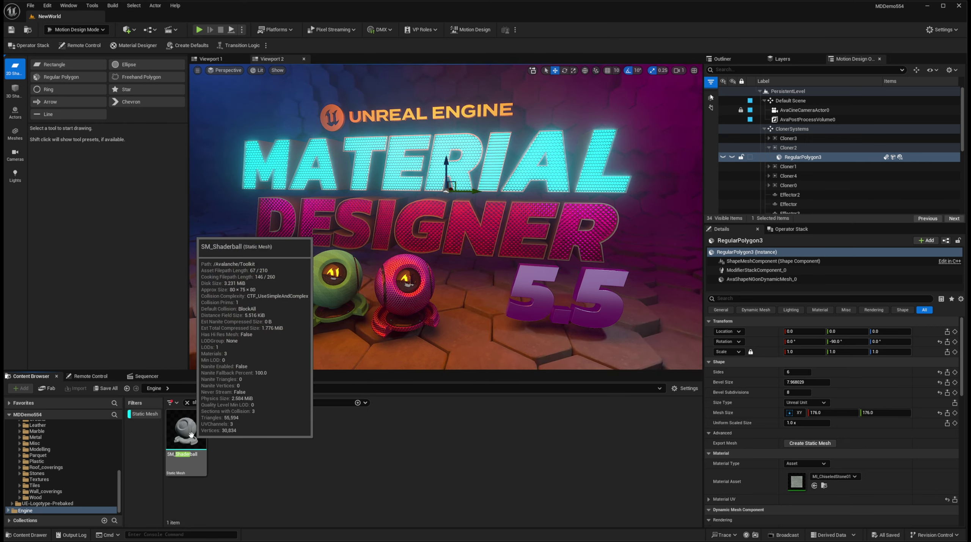
Copy the SM_Shaderball mesh from the Engine search into the project's Content folder and open that folder
{"action": "scroll", "coordinate": [121, 498], "scroll_direction": "up", "scroll_amount": 10}
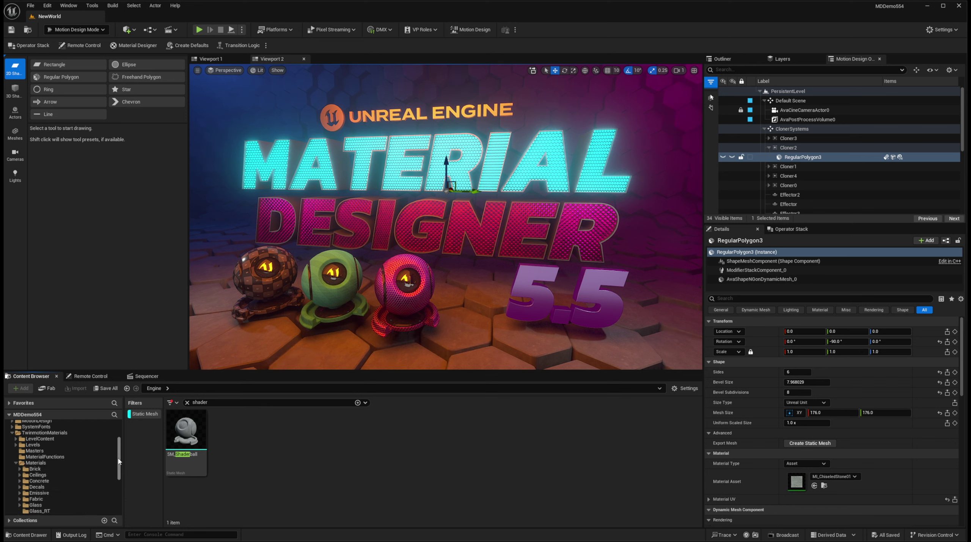
{"action": "mouse_move", "coordinate": [177, 437]}
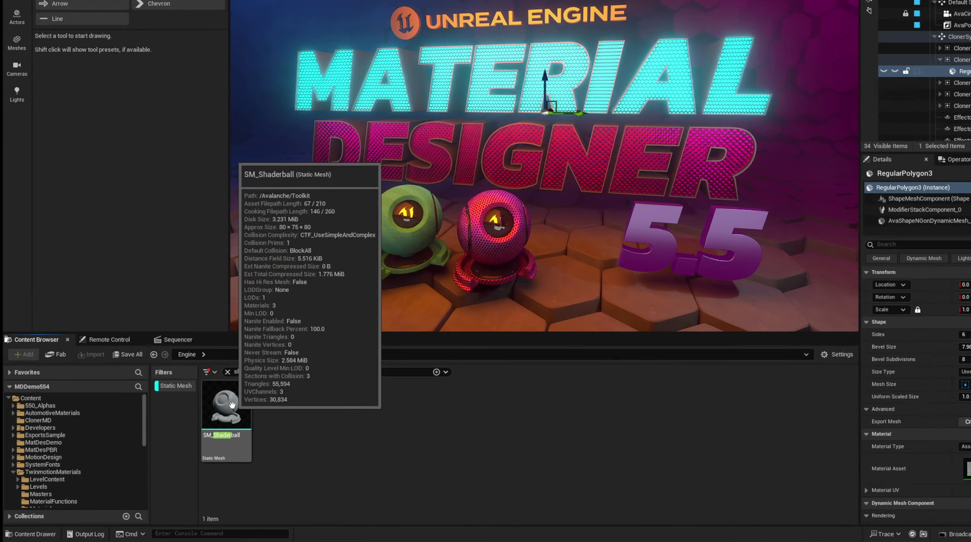
{"action": "left_click_drag", "start_coordinate": [186, 434], "coordinate": [28, 426]}
{"action": "left_click_drag", "start_coordinate": [53, 290], "coordinate": [53, 290]}
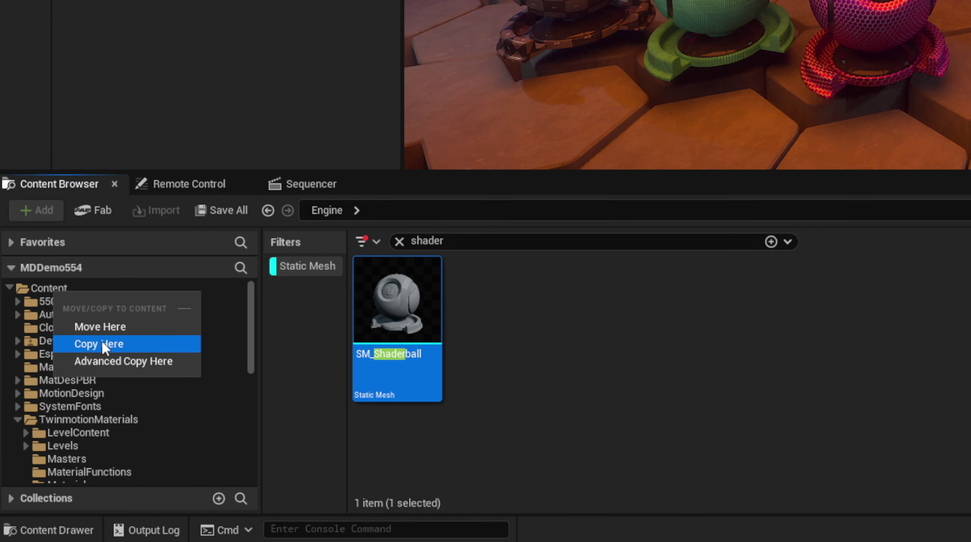
{"action": "left_click", "coordinate": [111, 347]}
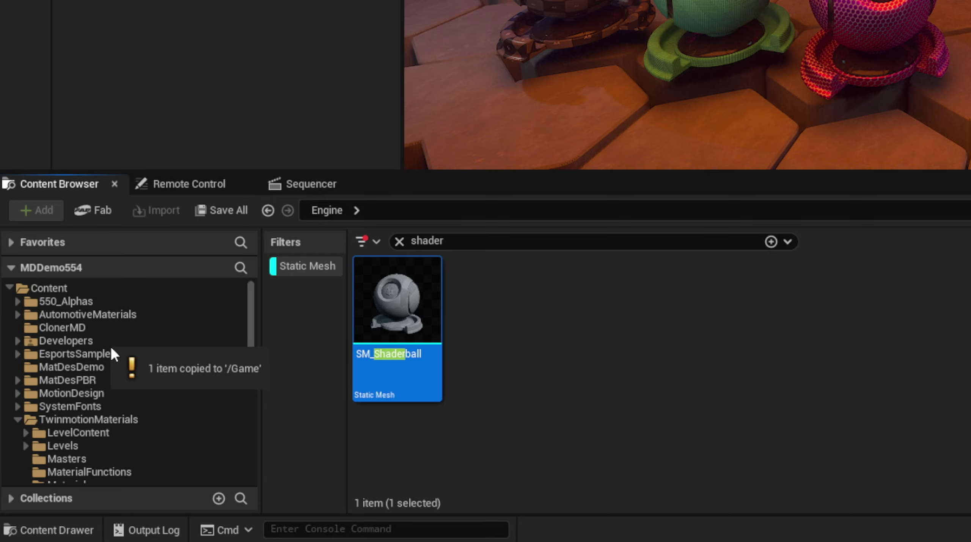
{"action": "left_click", "coordinate": [31, 426]}
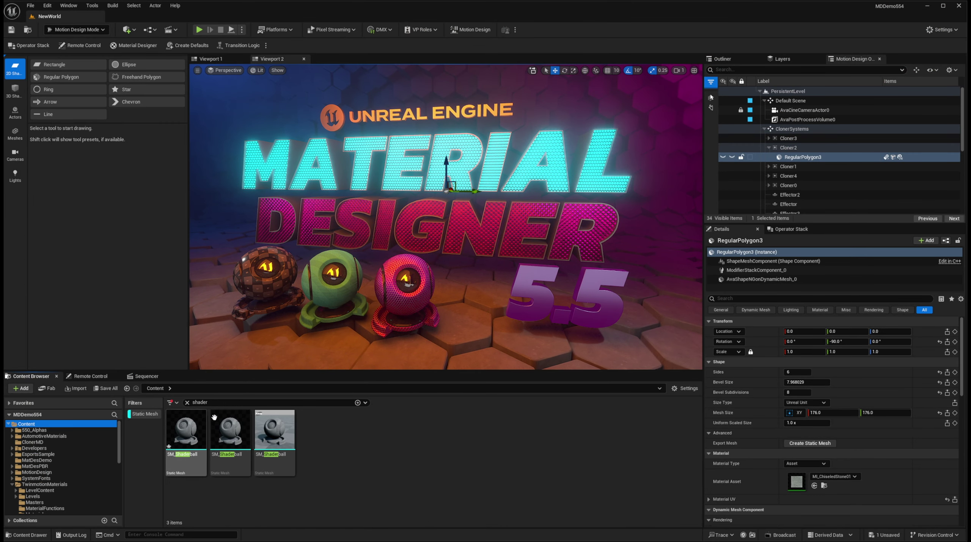
{"action": "left_click", "coordinate": [256, 445]}
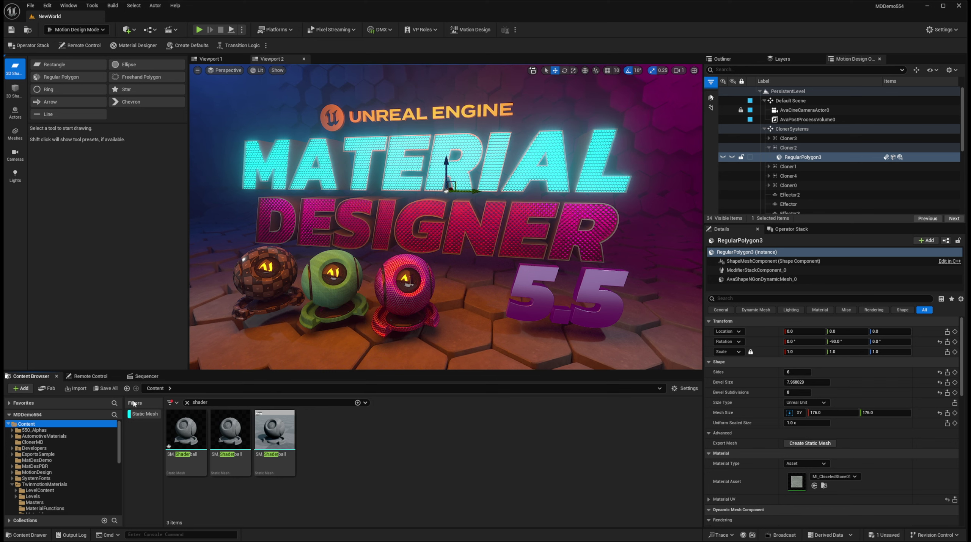
Reset the Static Mesh filter and clear the search to find the copied SM_Shaderball in the Content folder
{"action": "left_click", "coordinate": [171, 403]}
{"action": "left_click", "coordinate": [180, 46]}
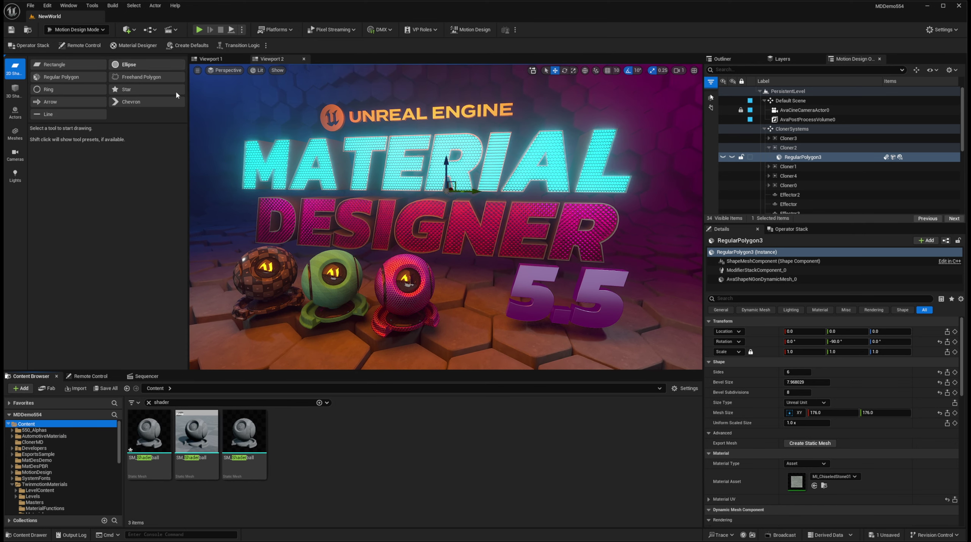
{"action": "left_click", "coordinate": [149, 402]}
{"action": "scroll", "coordinate": [250, 495], "scroll_direction": "down", "scroll_amount": 1}
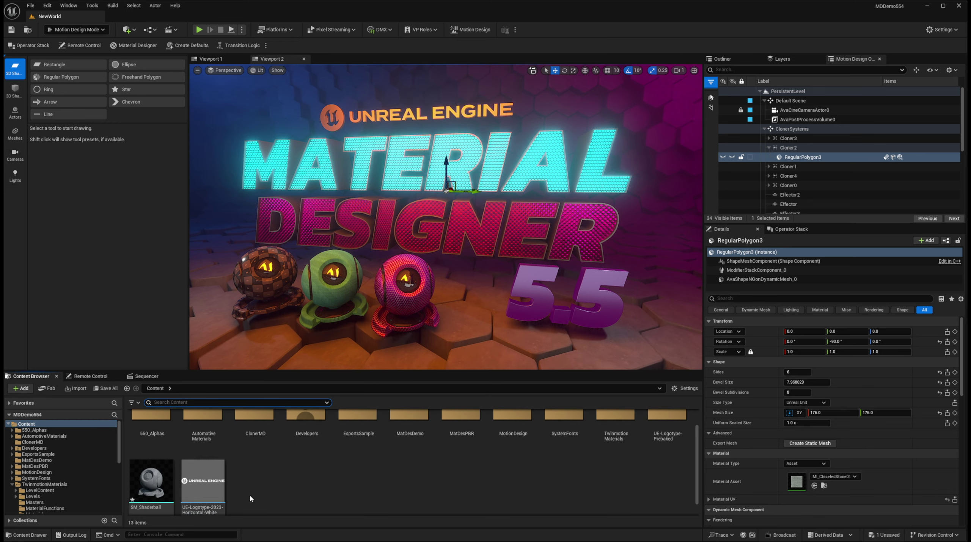
{"action": "mouse_move", "coordinate": [156, 486]}
{"action": "scroll", "coordinate": [354, 485], "scroll_direction": "up", "scroll_amount": 1}
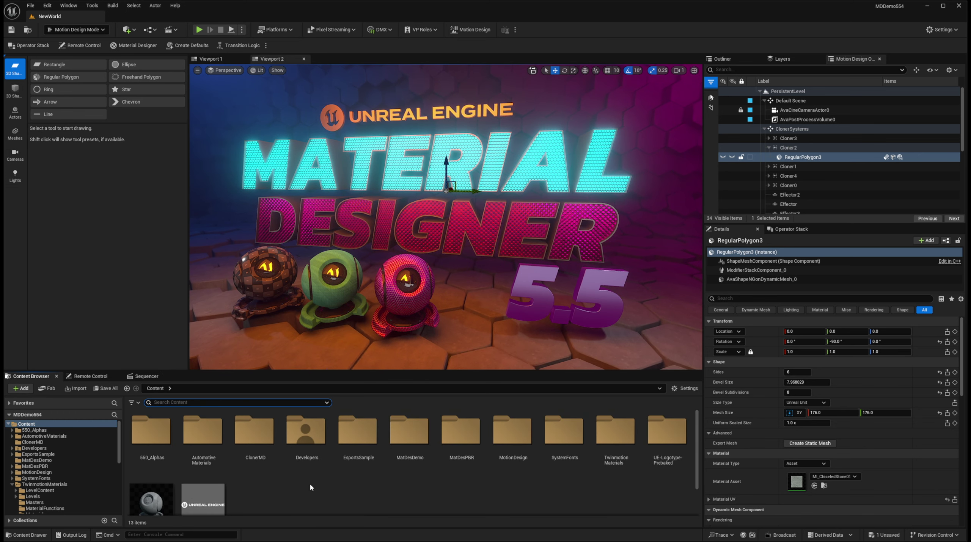
Place SM_Shaderball from the MatDesDemo folder into the level, between the pink shader ball and the 5.5 text
{"action": "double_click", "coordinate": [420, 435]}
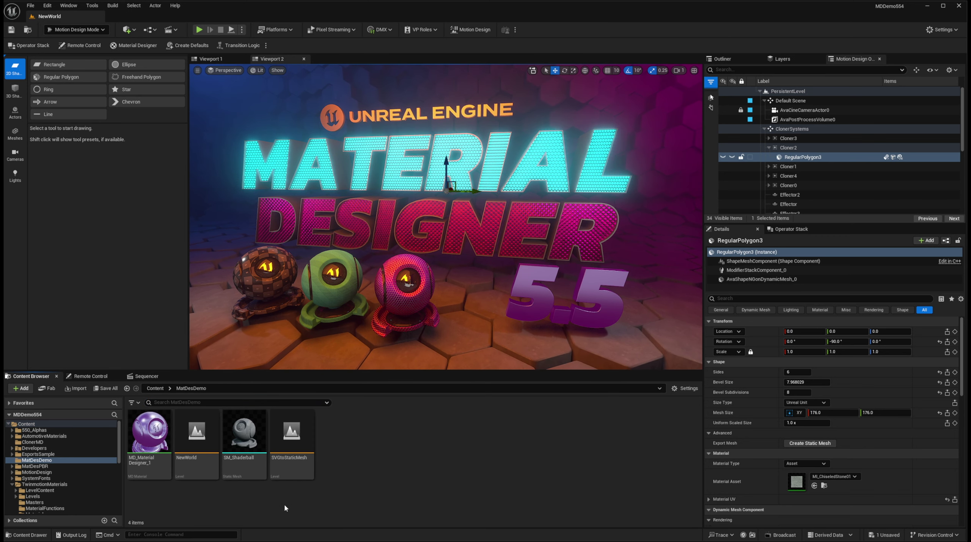
{"action": "left_click_drag", "start_coordinate": [244, 437], "coordinate": [451, 321]}
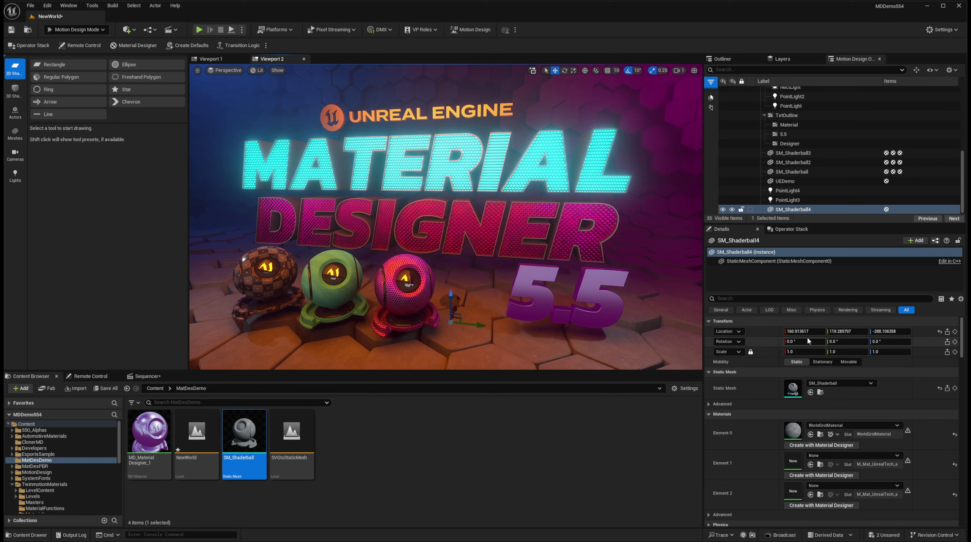
Set the new SM_Shaderball's location to 0, 0, 0, and pull it forward to about -150 on X, in front of the title text
{"action": "left_click", "coordinate": [810, 330]}
{"action": "type", "text": "0"}
{"action": "key", "text": "Tab"}
{"action": "type", "text": "0."}
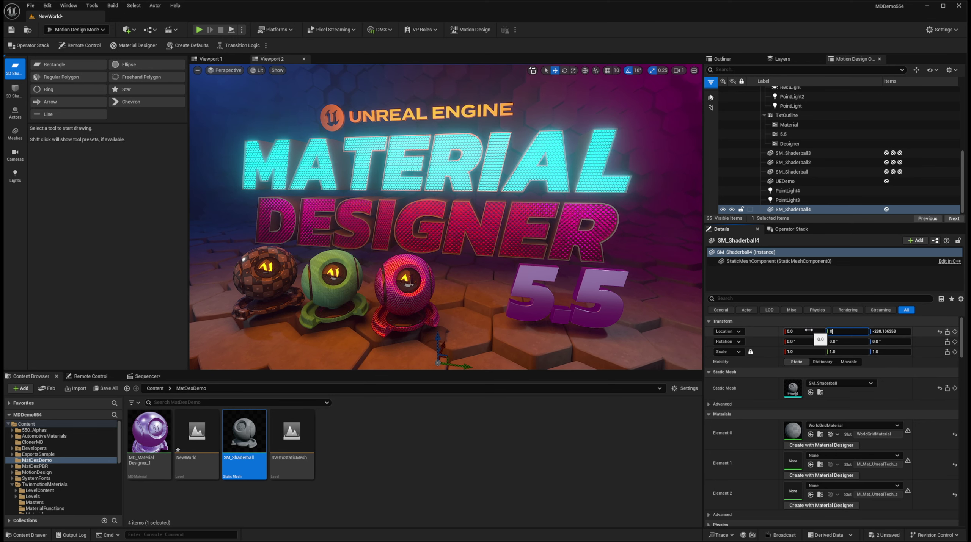
{"action": "type", "text": "0"}
{"action": "key", "text": "Return"}
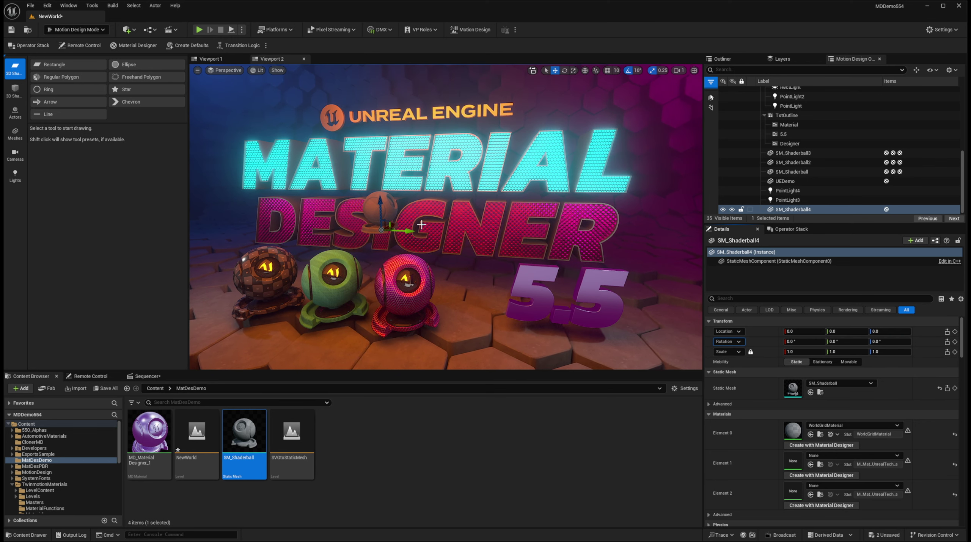
{"action": "left_click_drag", "start_coordinate": [394, 224], "coordinate": [361, 238]}
{"action": "left_click_drag", "start_coordinate": [453, 262], "coordinate": [483, 263], "text": "alt"}
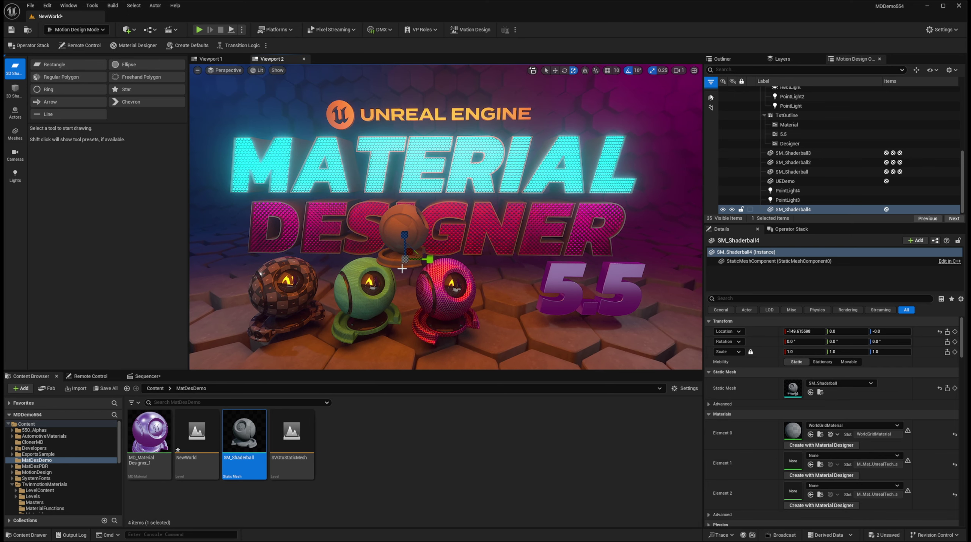
Scale the shader ball uniformly to 2.25 and rotate it about the vertical axis until its engraved logo faces the camera
{"action": "left_click_drag", "start_coordinate": [405, 261], "coordinate": [423, 245]}
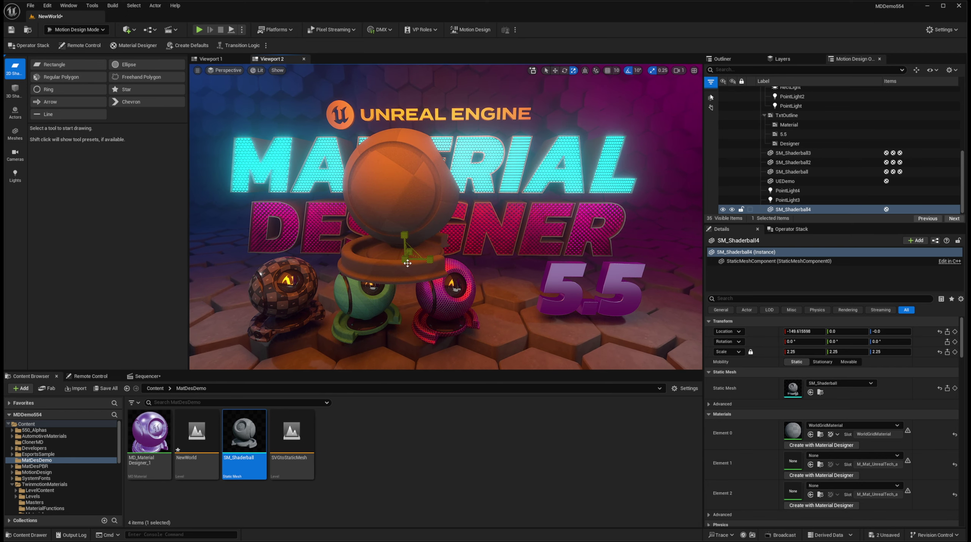
{"action": "key", "text": "e"}
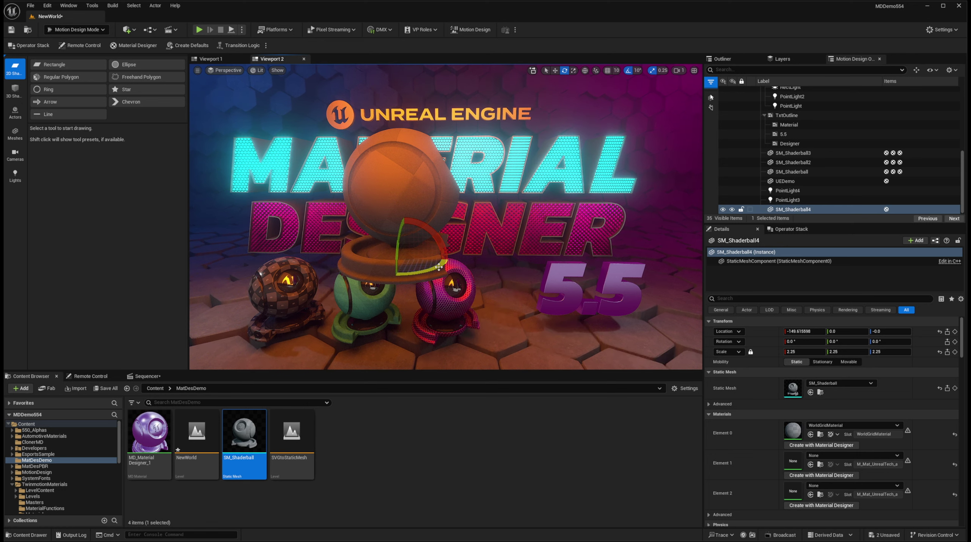
{"action": "left_click_drag", "start_coordinate": [439, 267], "coordinate": [448, 254]}
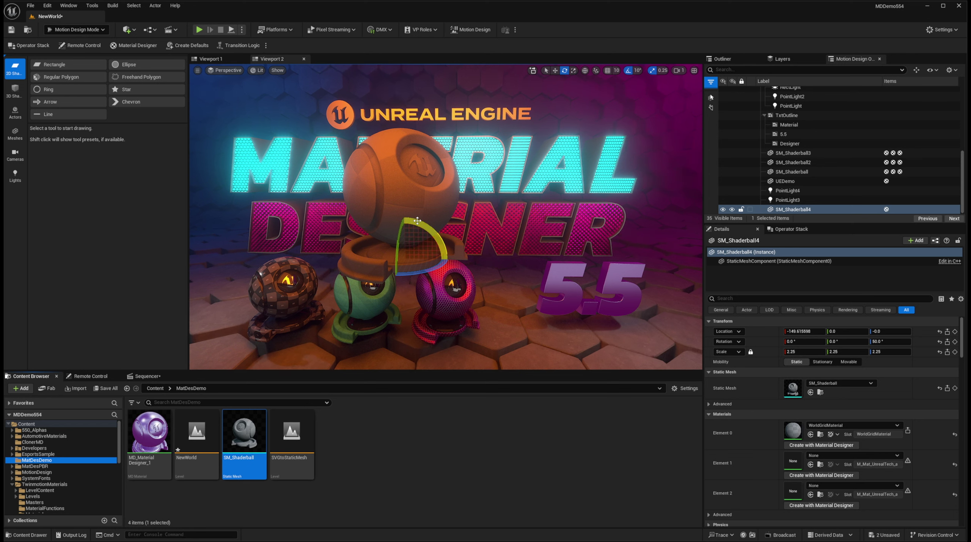
Open Material Designer for the shader ball's material Element 0 and dock it between the viewport and the details, adjusting the panel widths
{"action": "left_click", "coordinate": [821, 445]}
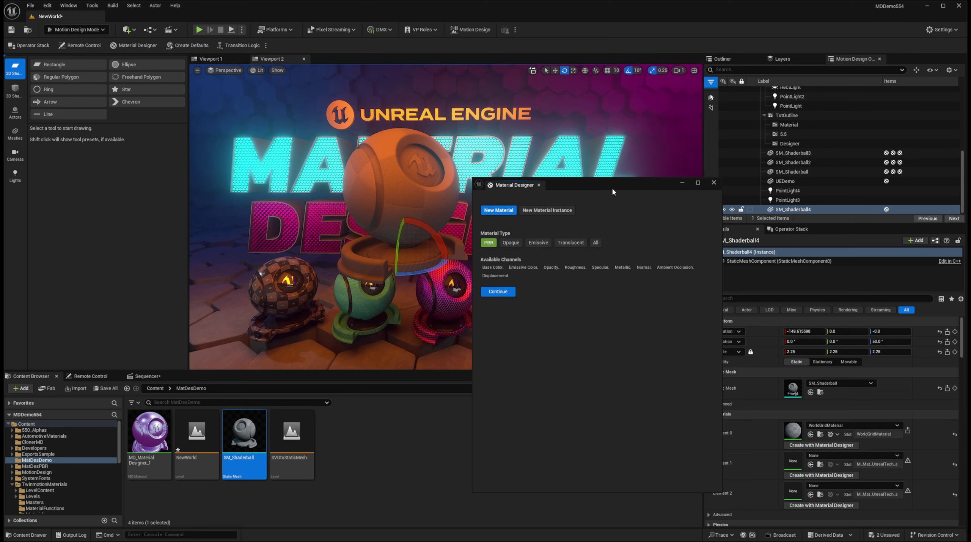
{"action": "left_click_drag", "start_coordinate": [611, 188], "coordinate": [511, 200]}
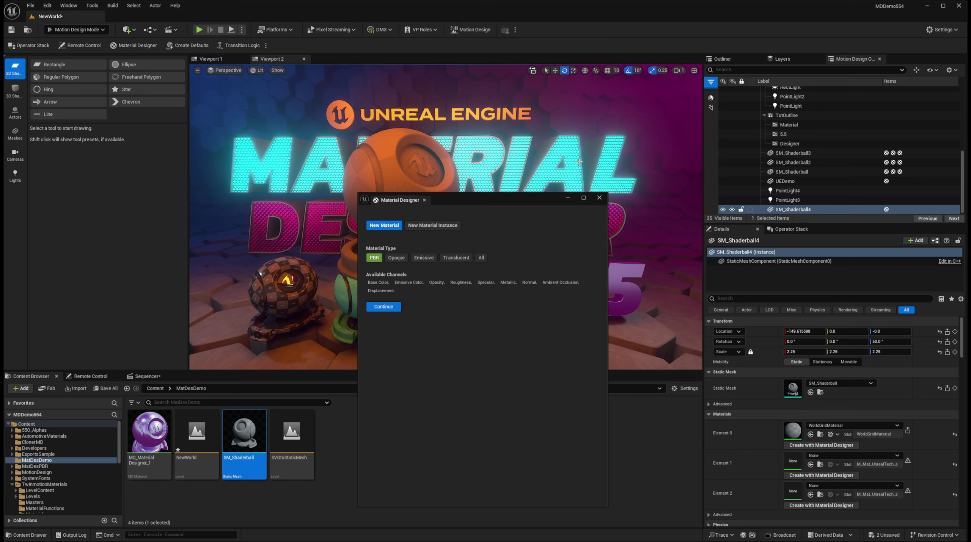
{"action": "left_click_drag", "start_coordinate": [395, 204], "coordinate": [670, 170]}
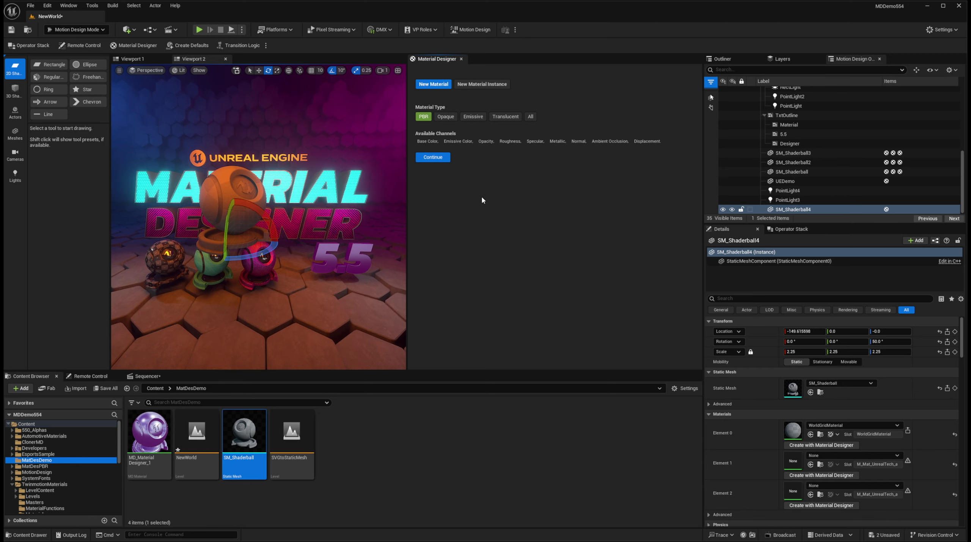
{"action": "left_click_drag", "start_coordinate": [407, 201], "coordinate": [493, 192]}
{"action": "left_click_drag", "start_coordinate": [703, 210], "coordinate": [764, 213]}
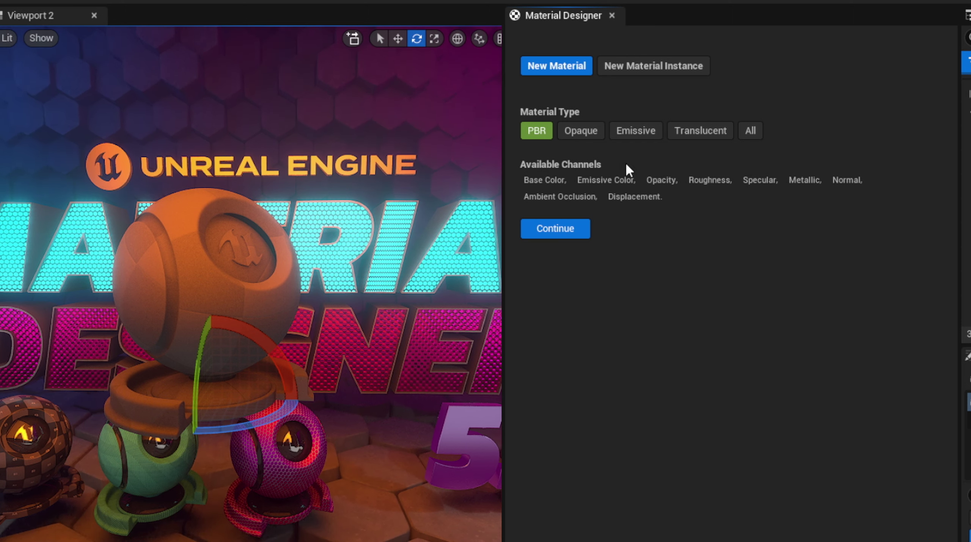
Create a new material of the Emissive type for Element 0 and widen the Material Designer area slightly
{"action": "left_click", "coordinate": [636, 132]}
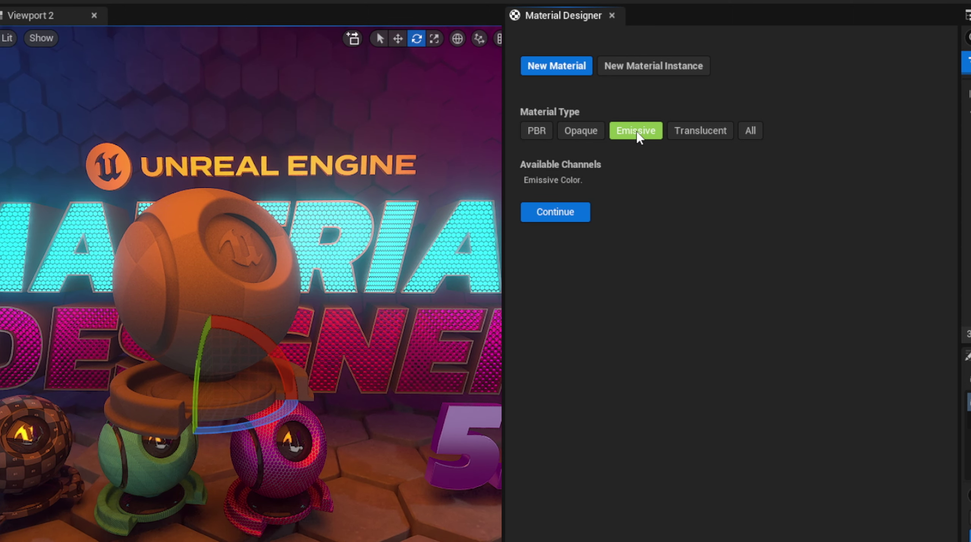
{"action": "left_click", "coordinate": [562, 215]}
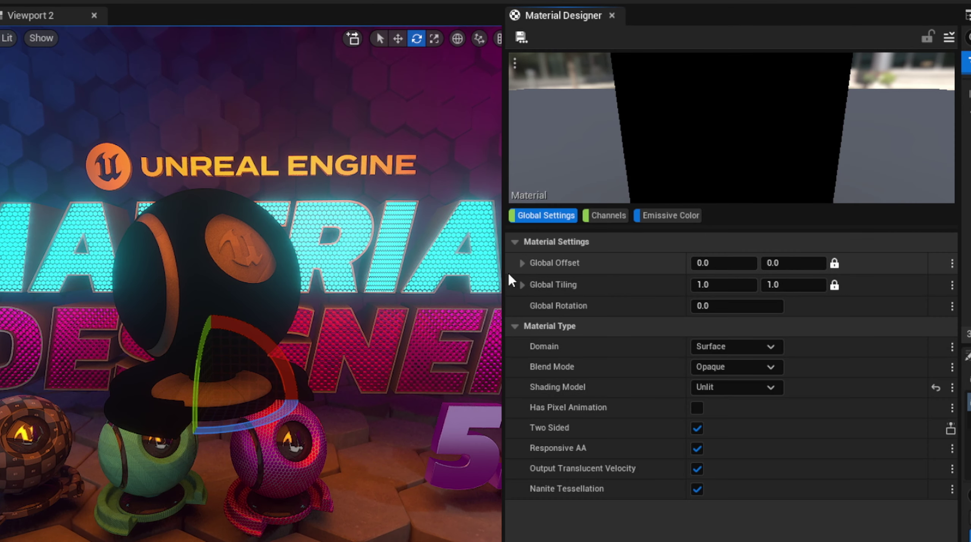
{"action": "left_click_drag", "start_coordinate": [505, 272], "coordinate": [479, 272]}
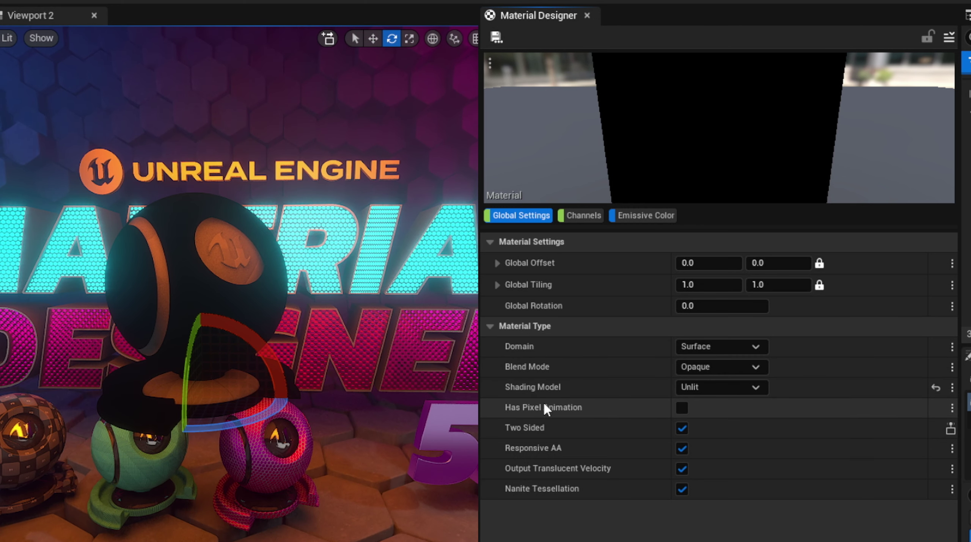
Review the material's Shading Model options and its lists of active, inactive and incompatible channels
{"action": "left_click", "coordinate": [693, 390]}
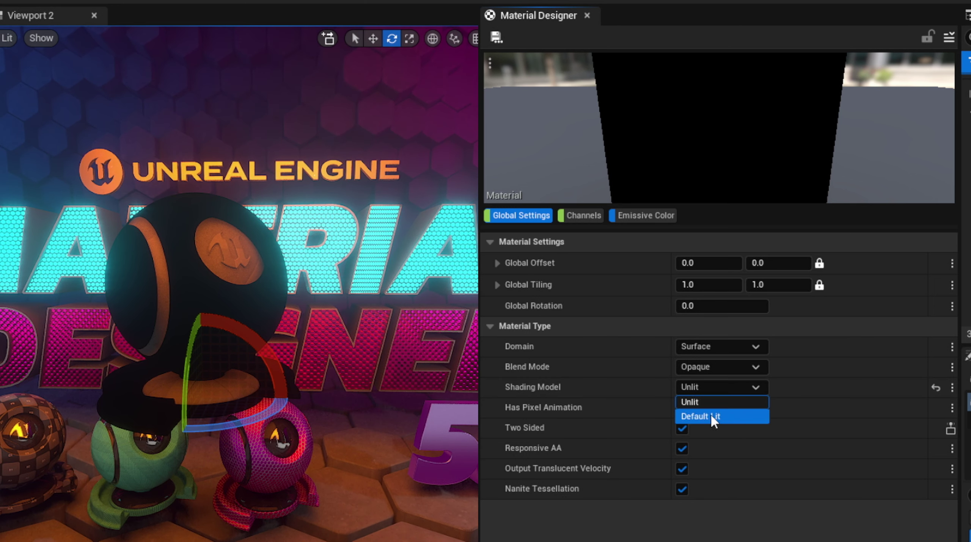
{"action": "left_click", "coordinate": [703, 387]}
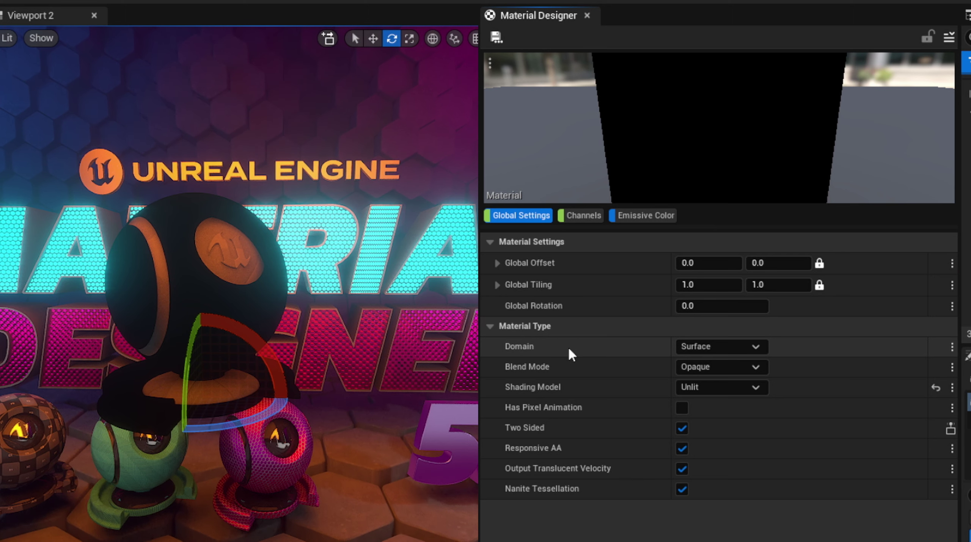
{"action": "left_click", "coordinate": [580, 216]}
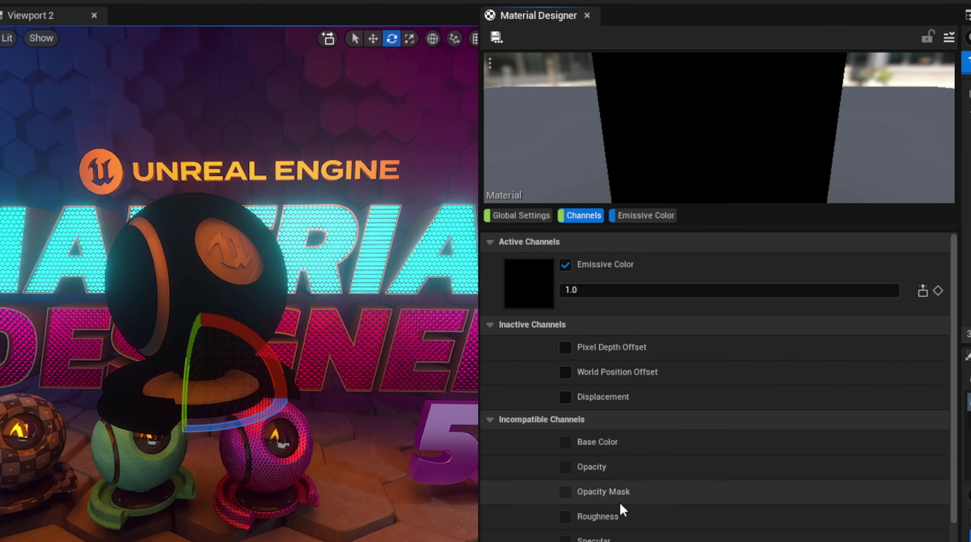
{"action": "scroll", "coordinate": [614, 471], "scroll_direction": "down", "scroll_amount": 4}
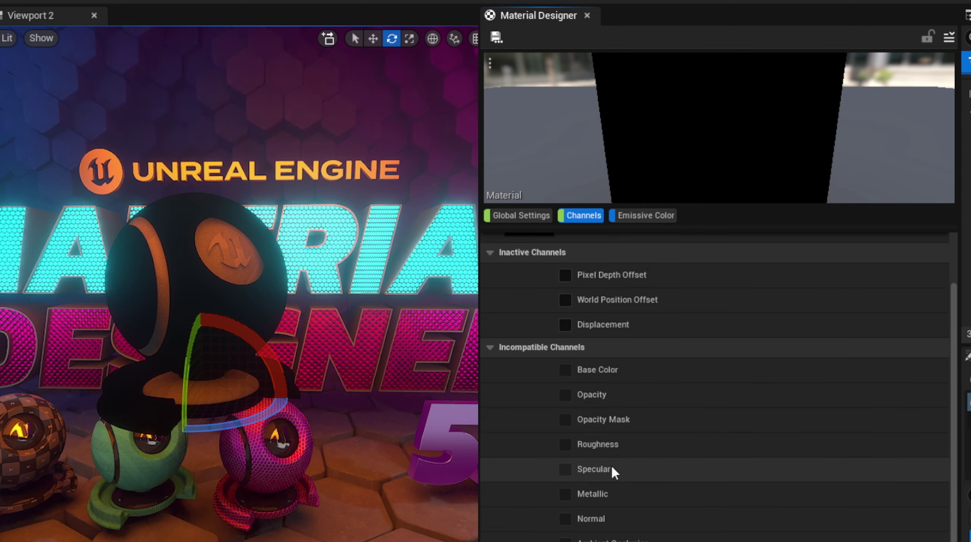
{"action": "scroll", "coordinate": [614, 529], "scroll_direction": "up", "scroll_amount": 2}
{"action": "scroll", "coordinate": [605, 483], "scroll_direction": "up", "scroll_amount": 2}
{"action": "scroll", "coordinate": [604, 485], "scroll_direction": "down", "scroll_amount": 4}
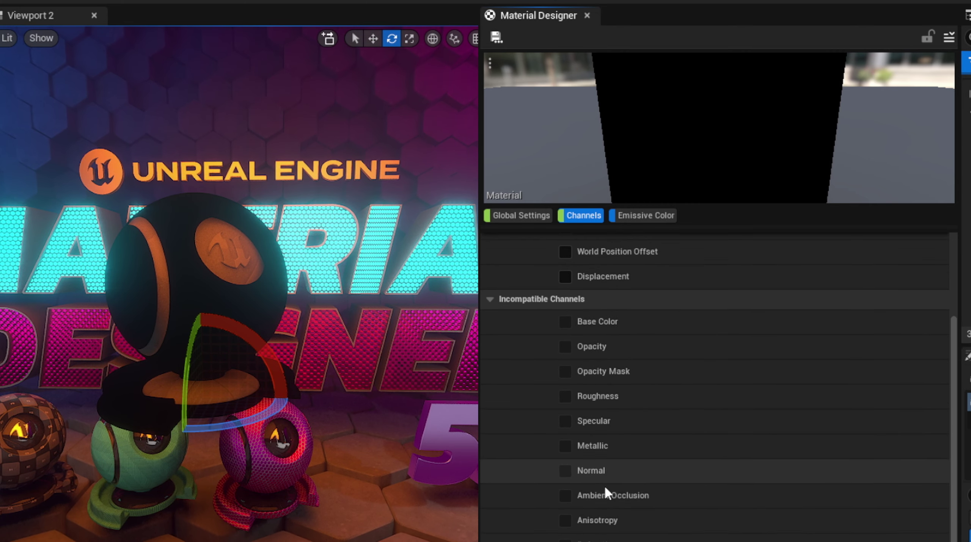
{"action": "scroll", "coordinate": [604, 493], "scroll_direction": "up", "scroll_amount": 2}
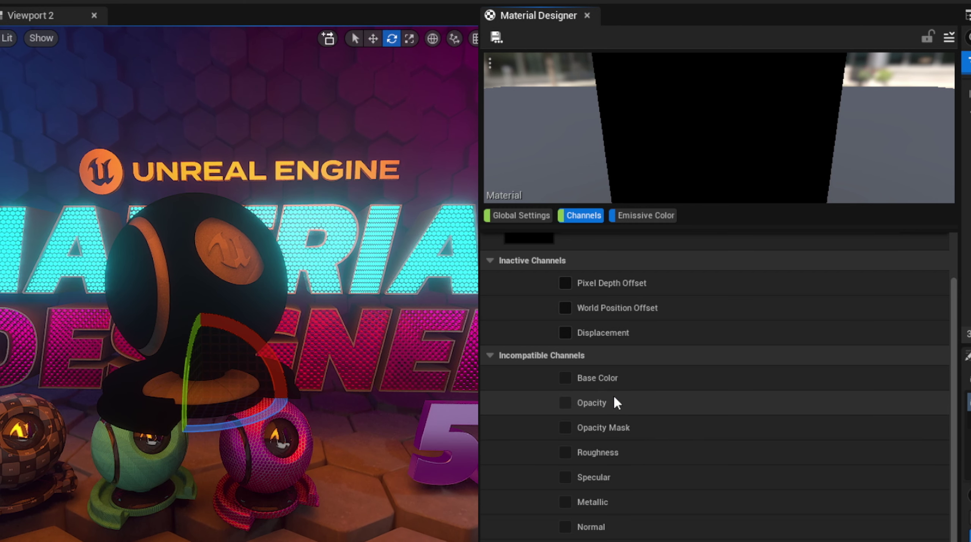
{"action": "scroll", "coordinate": [617, 401], "scroll_direction": "down", "scroll_amount": 2}
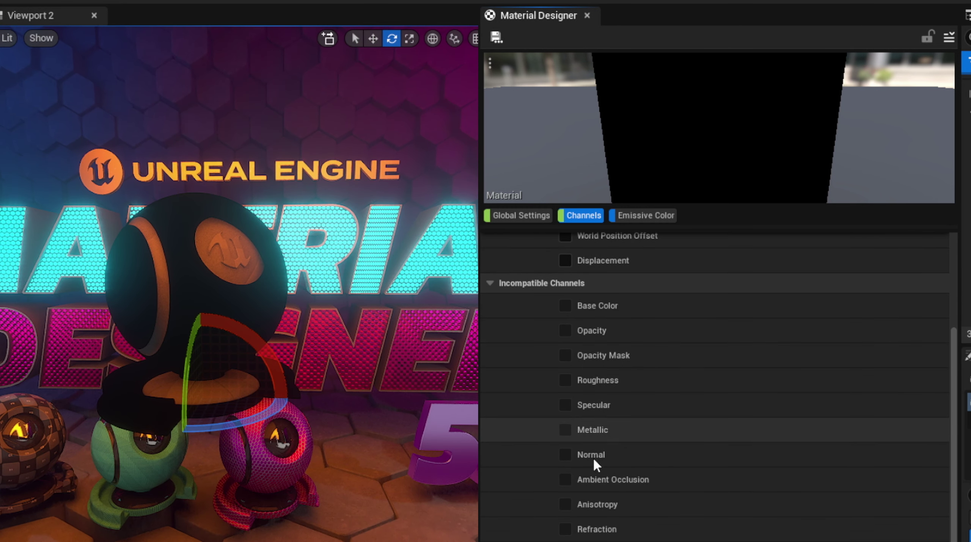
{"action": "scroll", "coordinate": [587, 526], "scroll_direction": "up", "scroll_amount": 4}
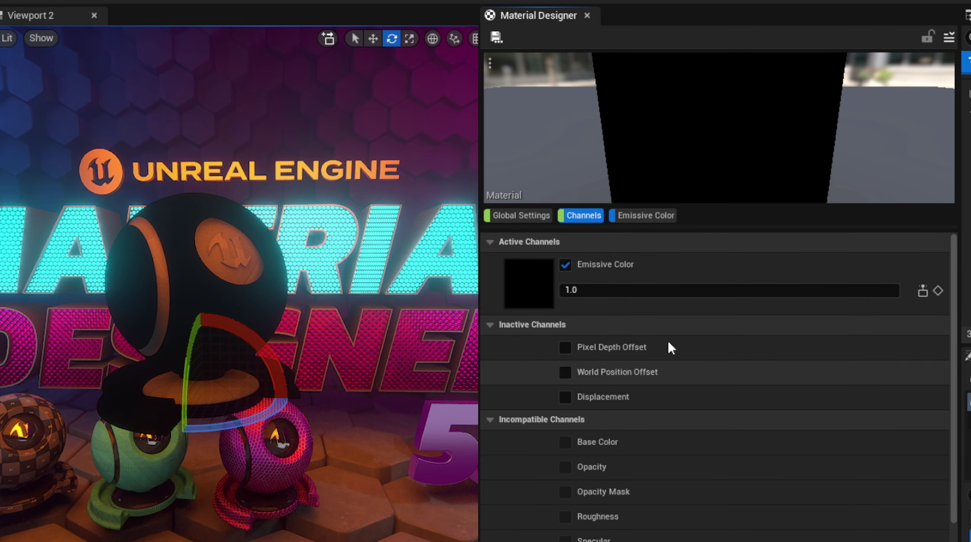
Show the Emissive Color channel's layers with more room for the layer list, and filter the 550_Alphas content folder to Texture assets
{"action": "left_click", "coordinate": [648, 220]}
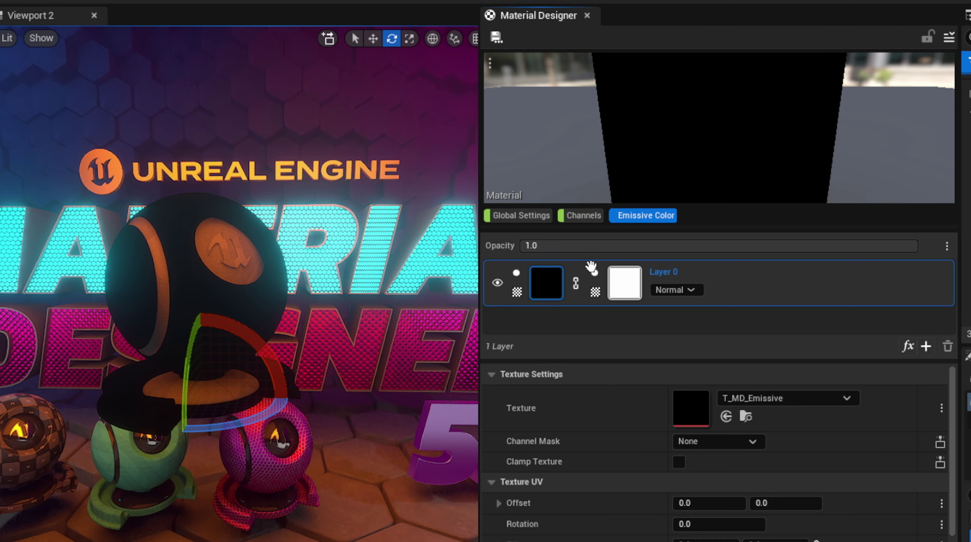
{"action": "left_click_drag", "start_coordinate": [630, 363], "coordinate": [631, 432]}
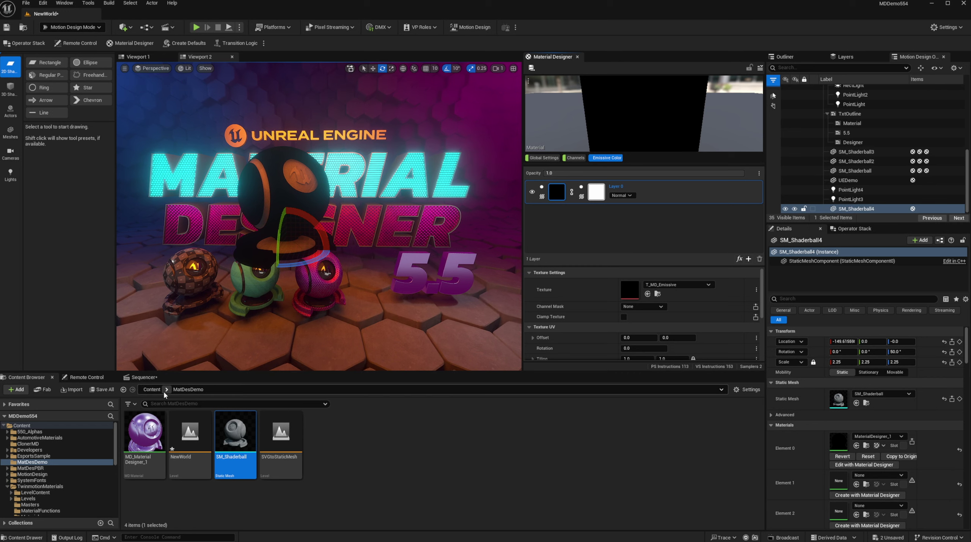
{"action": "left_click", "coordinate": [152, 389]}
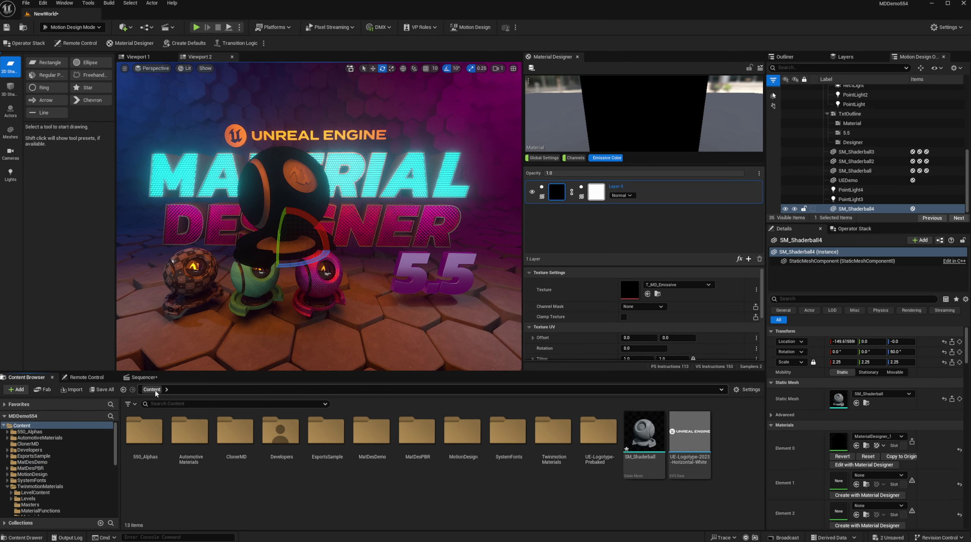
{"action": "double_click", "coordinate": [144, 432]}
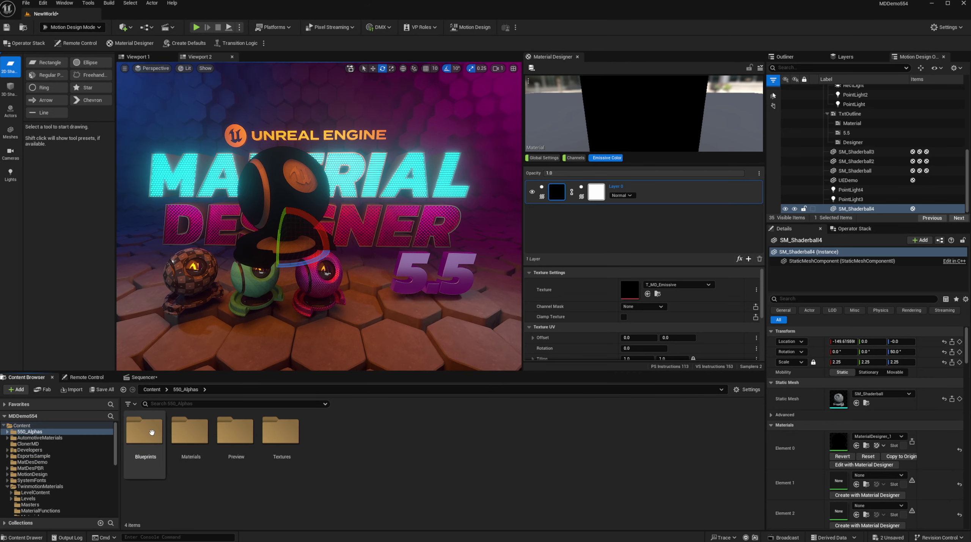
{"action": "left_click", "coordinate": [129, 404]}
{"action": "left_click", "coordinate": [133, 137]}
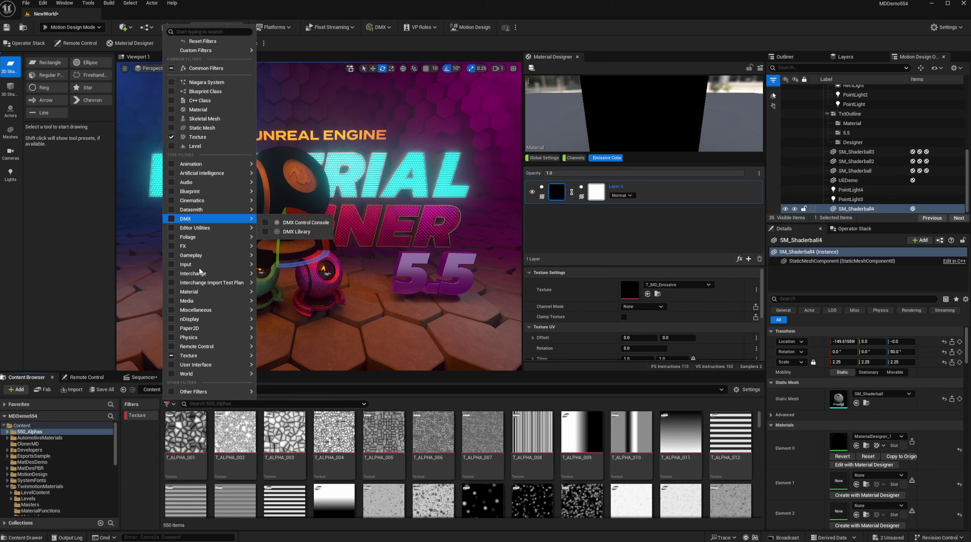
Assign the T_ALPHA_001 texture to the base of Layer 0 in the Emissive Color channel
{"action": "left_click", "coordinate": [184, 441]}
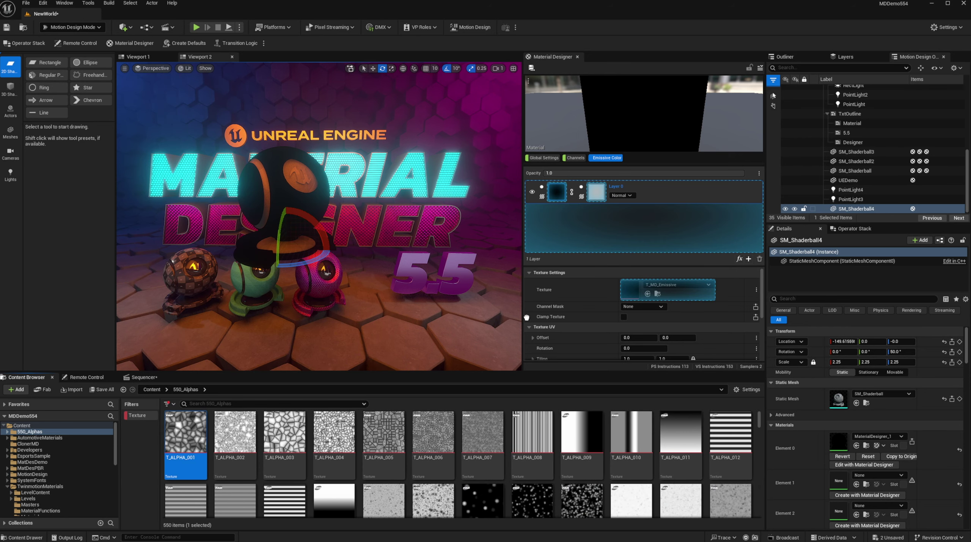
{"action": "left_click_drag", "start_coordinate": [184, 441], "coordinate": [612, 296]}
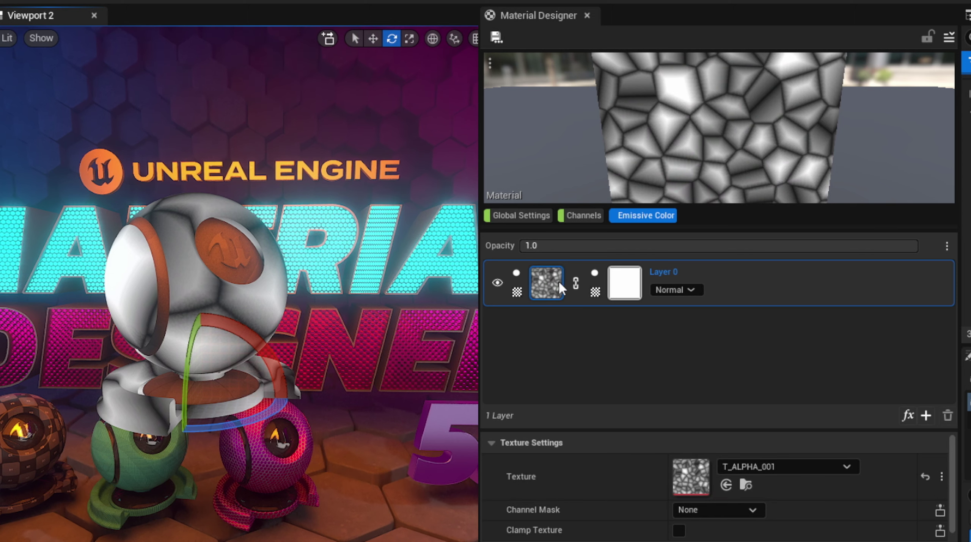
{"action": "mouse_move", "coordinate": [550, 292]}
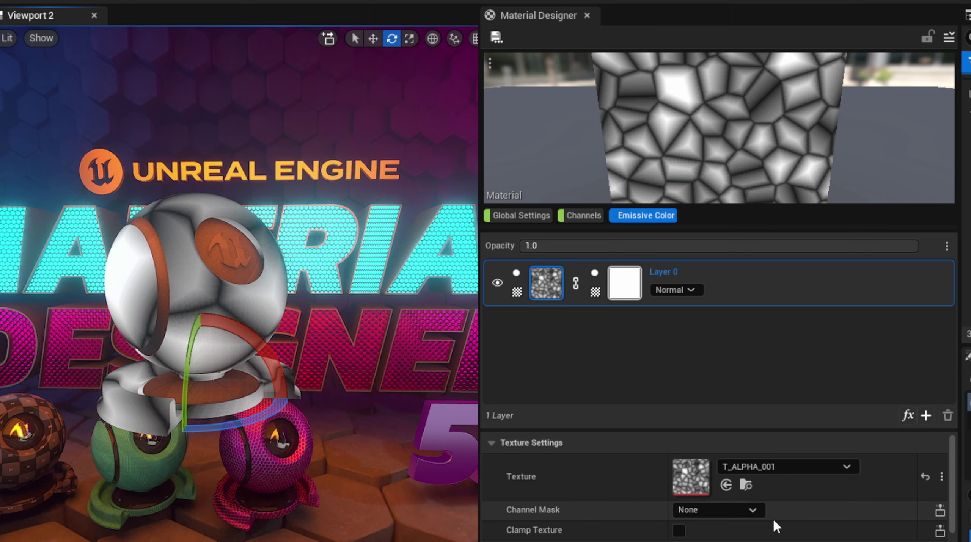
Try shifting Layer 0's texture UV offset on both axes, and restore both offset values to 0
{"action": "scroll", "coordinate": [773, 524], "scroll_direction": "down", "scroll_amount": 1}
{"action": "scroll", "coordinate": [773, 524], "scroll_direction": "down", "scroll_amount": 3}
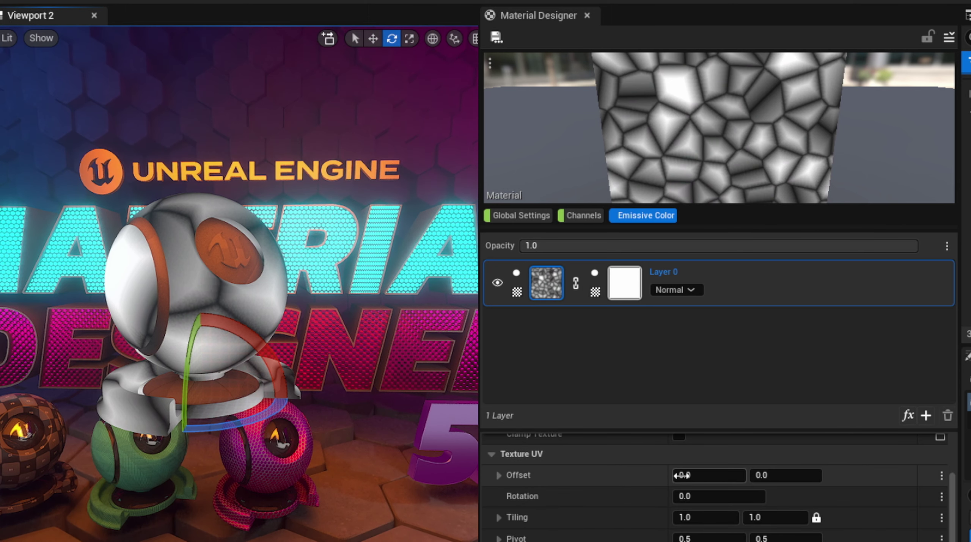
{"action": "left_click_drag", "start_coordinate": [693, 479], "coordinate": [729, 480]}
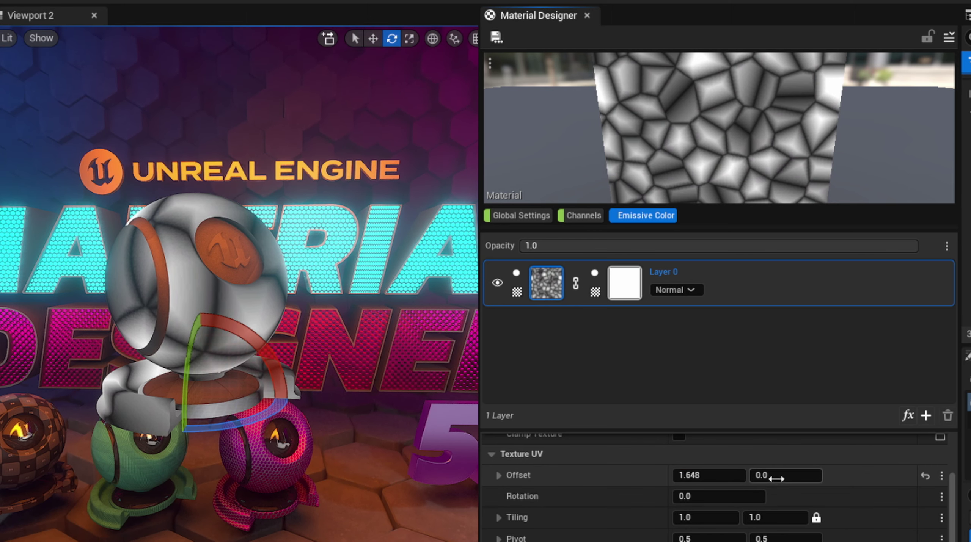
{"action": "left_click_drag", "start_coordinate": [761, 476], "coordinate": [698, 475]}
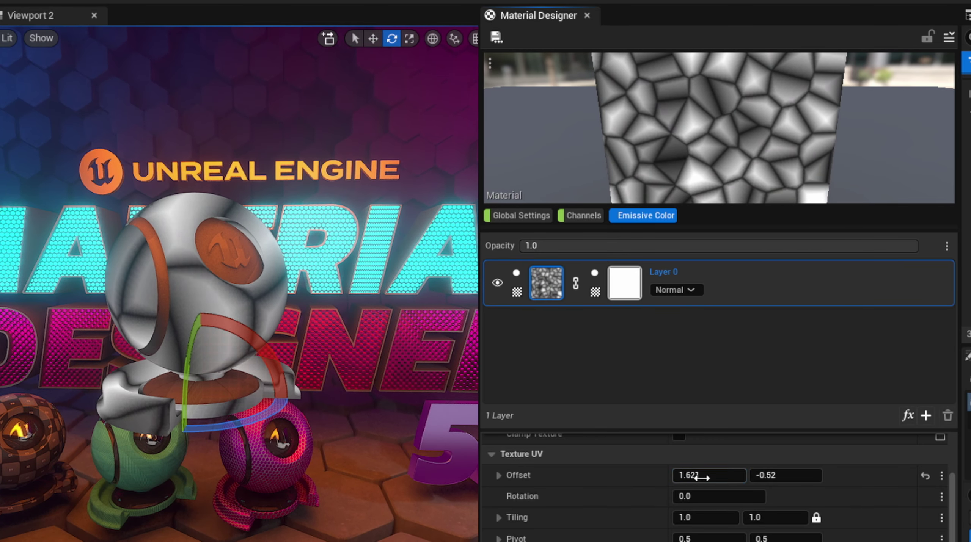
{"action": "type", "text": "0"}
{"action": "key", "text": "Tab"}
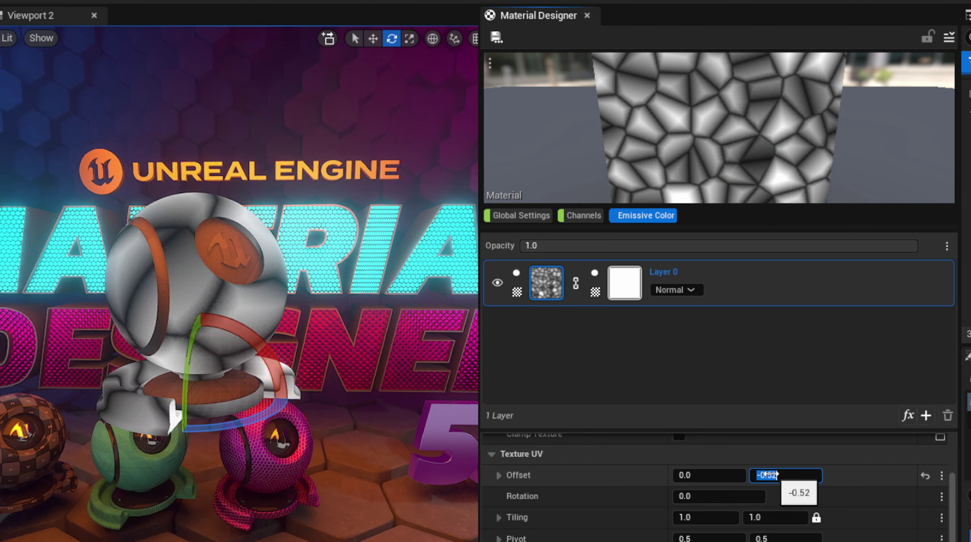
{"action": "type", "text": "0"}
{"action": "key", "text": "Tab"}
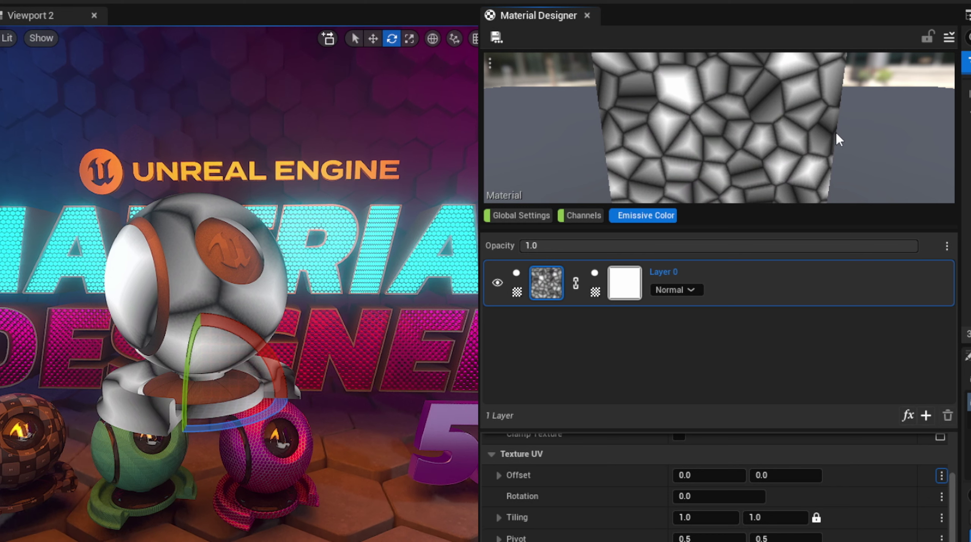
Set the texture UV tiling of Layer 0 to 2 on both axes
{"action": "left_click", "coordinate": [690, 518]}
{"action": "type", "text": "2"}
{"action": "key", "text": "Return"}
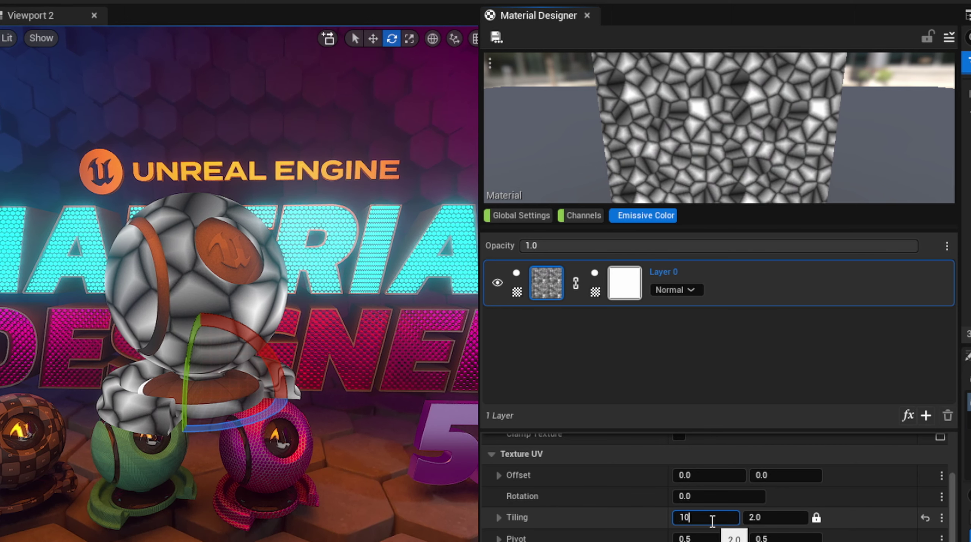
Set the texture UV tiling of Layer 0 to 10 on both axes
{"action": "type", "text": "10"}
{"action": "key", "text": "Return"}
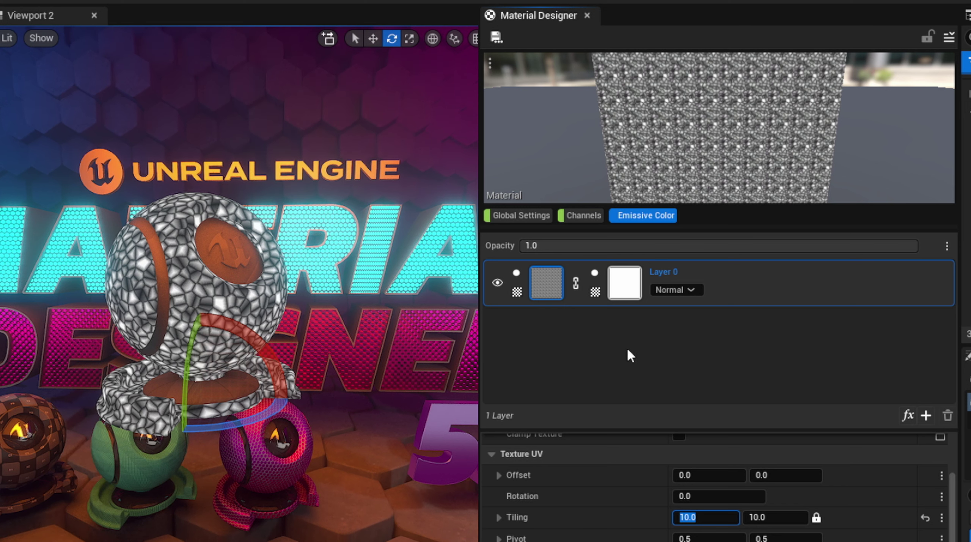
{"action": "scroll", "coordinate": [916, 469], "scroll_direction": "up", "scroll_amount": 3}
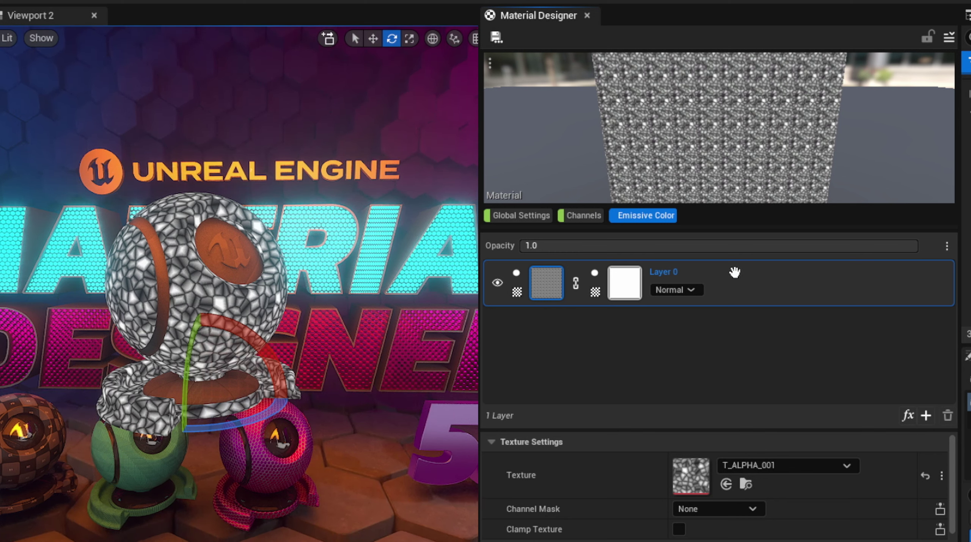
Add a solid color layer above Layer 0 in the Emissive Color channel and set its color to bright pink
{"action": "left_click", "coordinate": [926, 417]}
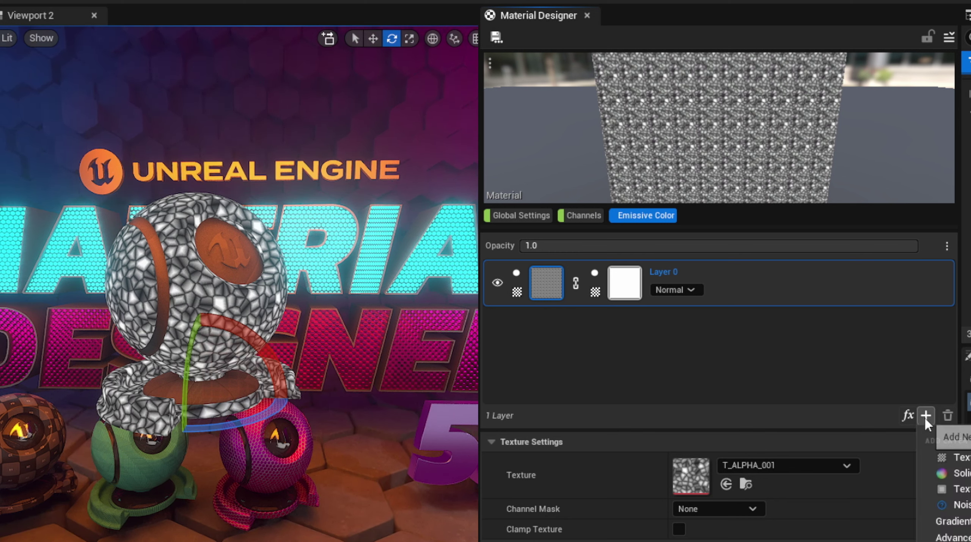
{"action": "left_click", "coordinate": [945, 474]}
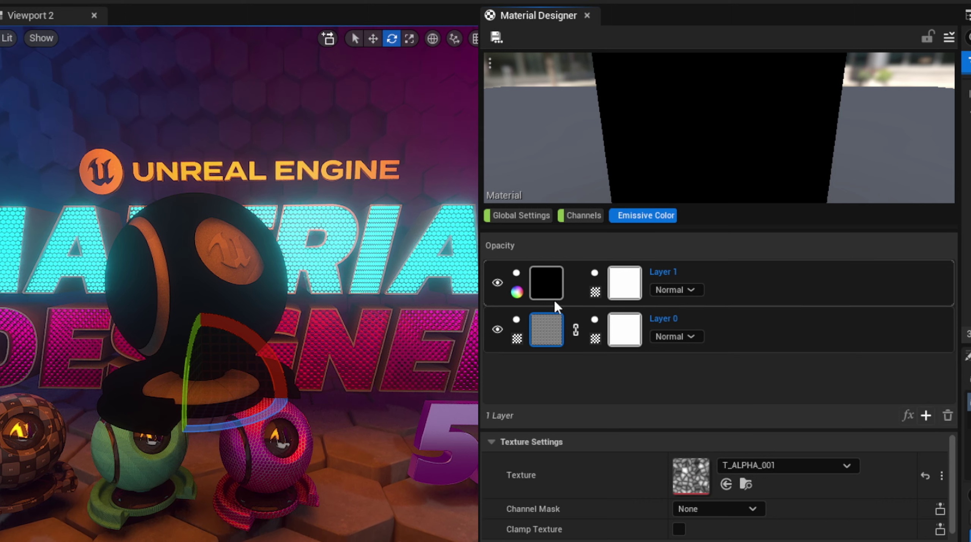
{"action": "left_click", "coordinate": [546, 281]}
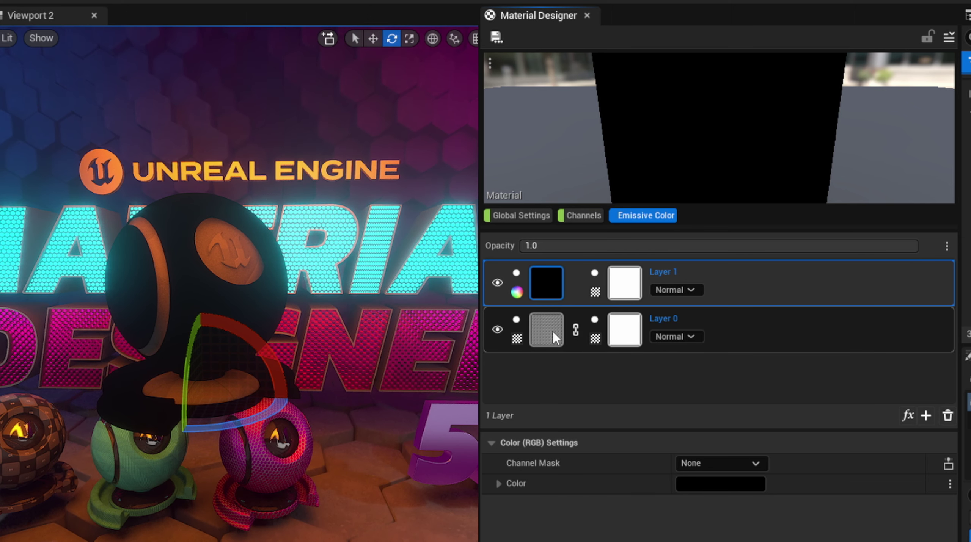
{"action": "left_click", "coordinate": [711, 485]}
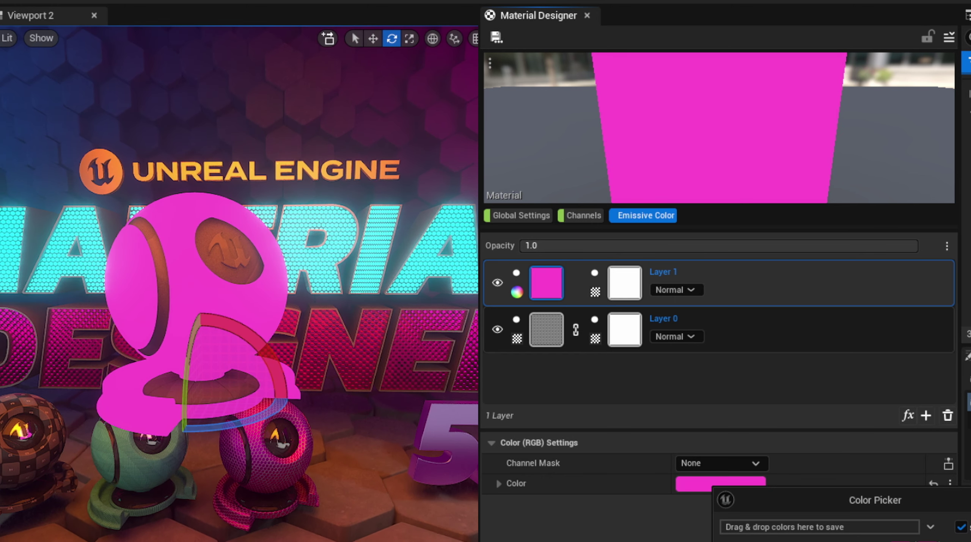
{"action": "key", "text": "Return"}
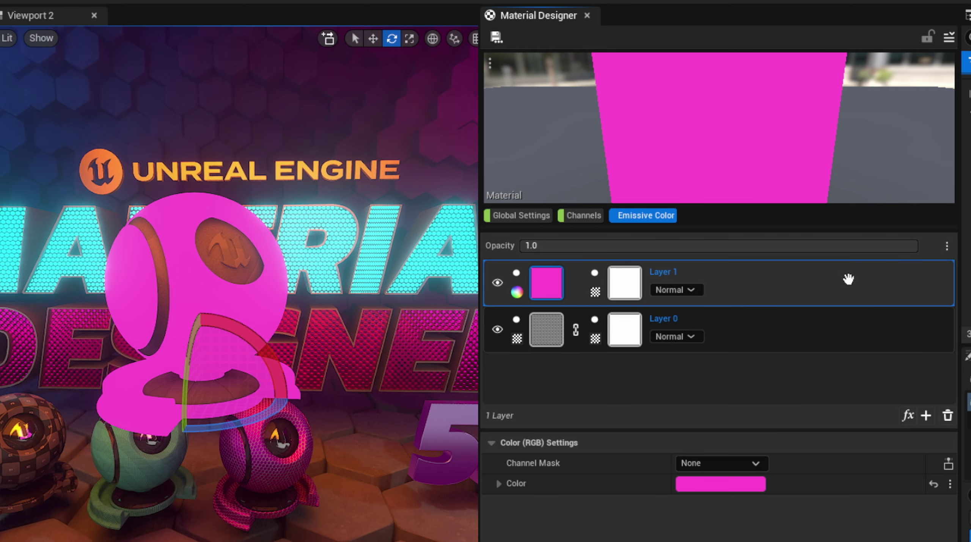
Try lowering the pink Layer 1's opacity to 0.25, and delete that layer
{"action": "left_click_drag", "start_coordinate": [915, 246], "coordinate": [697, 246]}
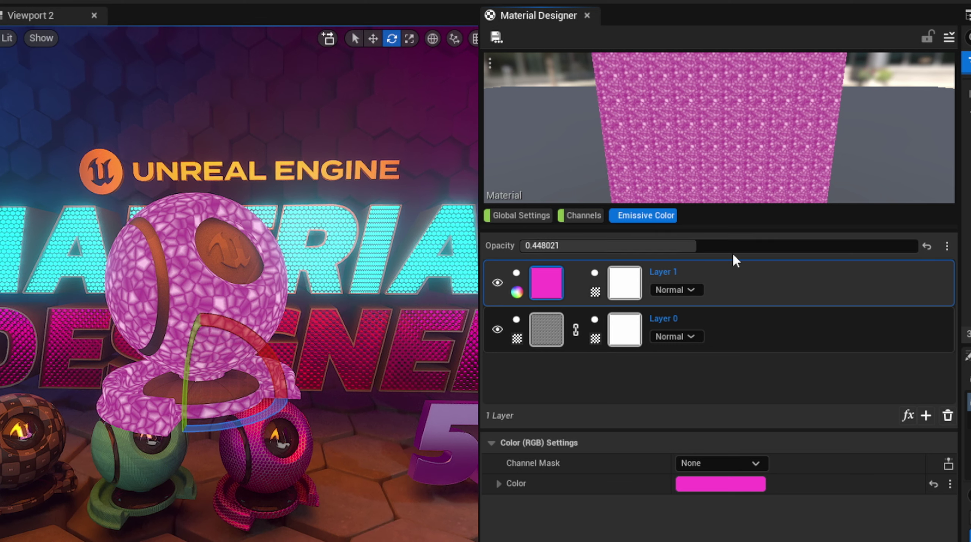
{"action": "left_click_drag", "start_coordinate": [731, 251], "coordinate": [726, 251]}
{"action": "left_click_drag", "start_coordinate": [641, 246], "coordinate": [648, 246]}
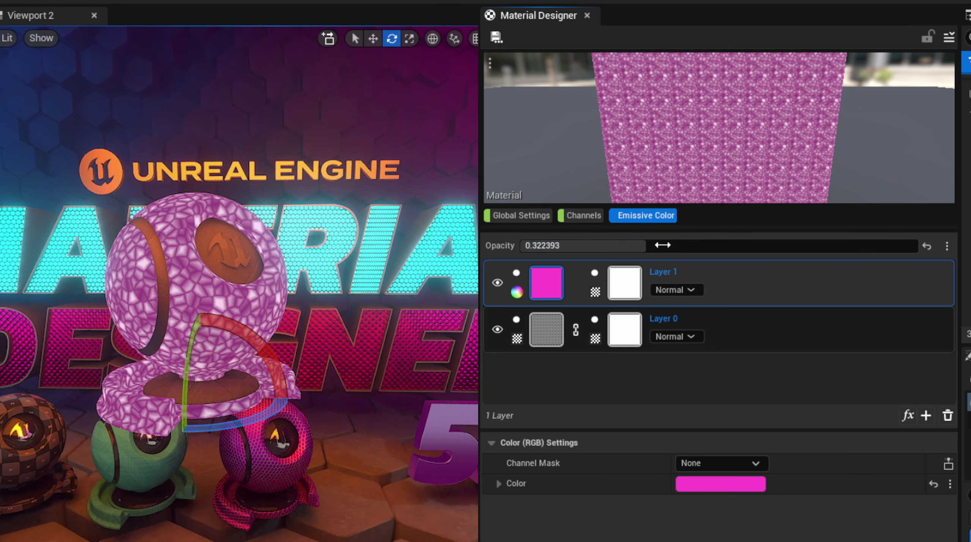
{"action": "left_click", "coordinate": [664, 246]}
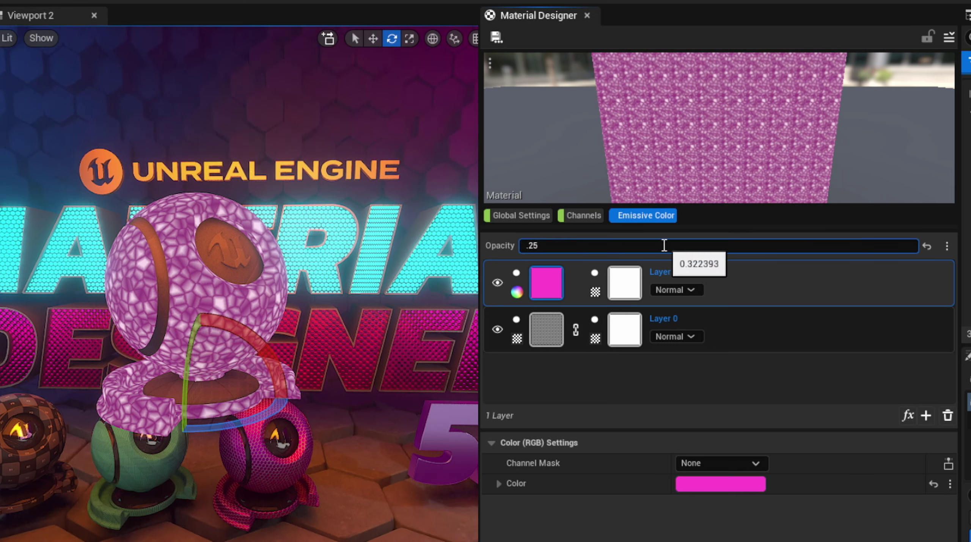
{"action": "key", "text": "Return"}
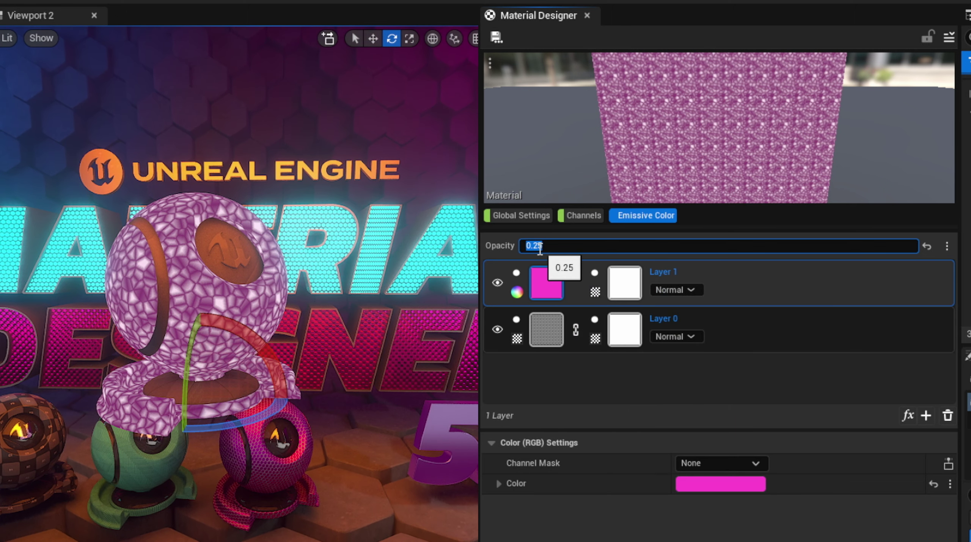
{"action": "mouse_move", "coordinate": [542, 323]}
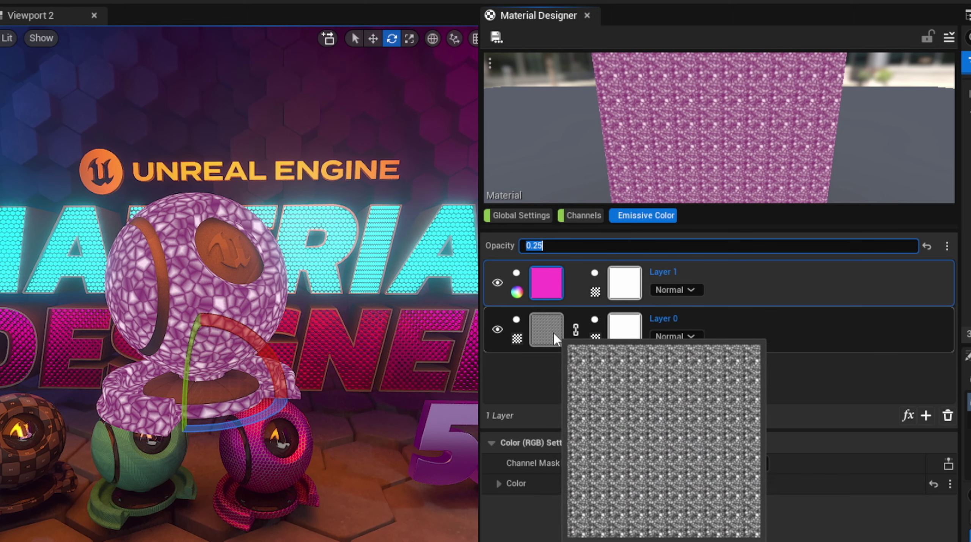
{"action": "left_click", "coordinate": [948, 418]}
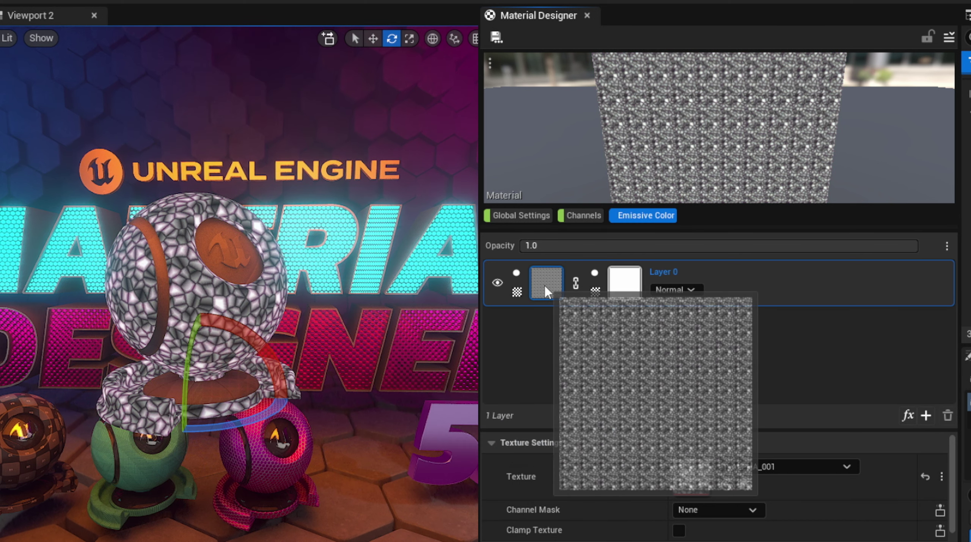
Add a Color Levels effect to Layer 0 and set its InputMin to mid gray
{"action": "left_click", "coordinate": [908, 416]}
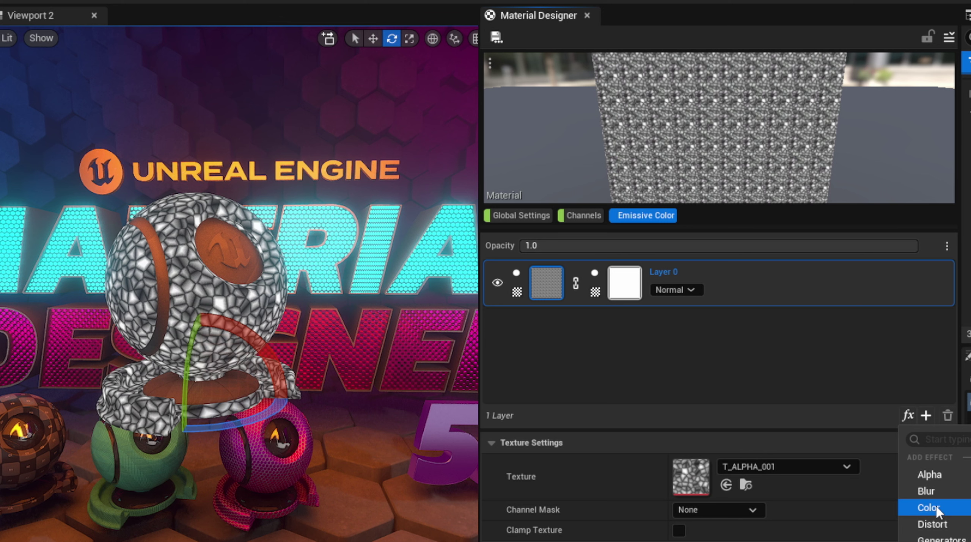
{"action": "left_click", "coordinate": [969, 524]}
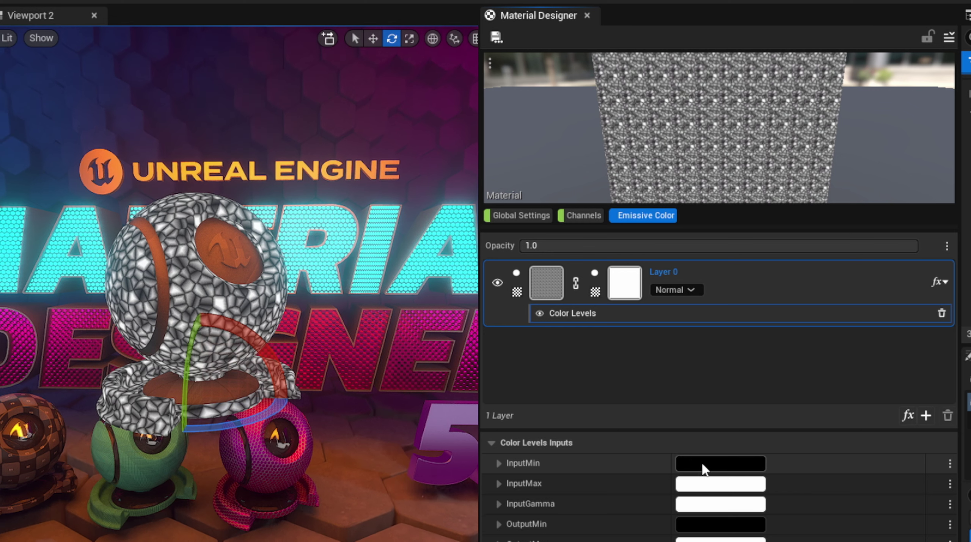
{"action": "left_click", "coordinate": [727, 461]}
{"action": "left_click_drag", "start_coordinate": [943, 541], "coordinate": [943, 537]}
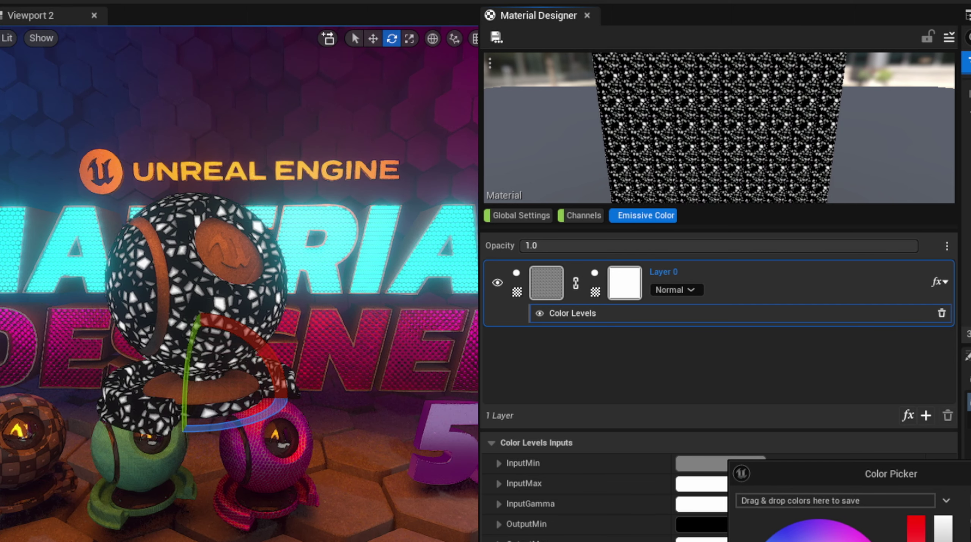
{"action": "left_click", "coordinate": [557, 503]}
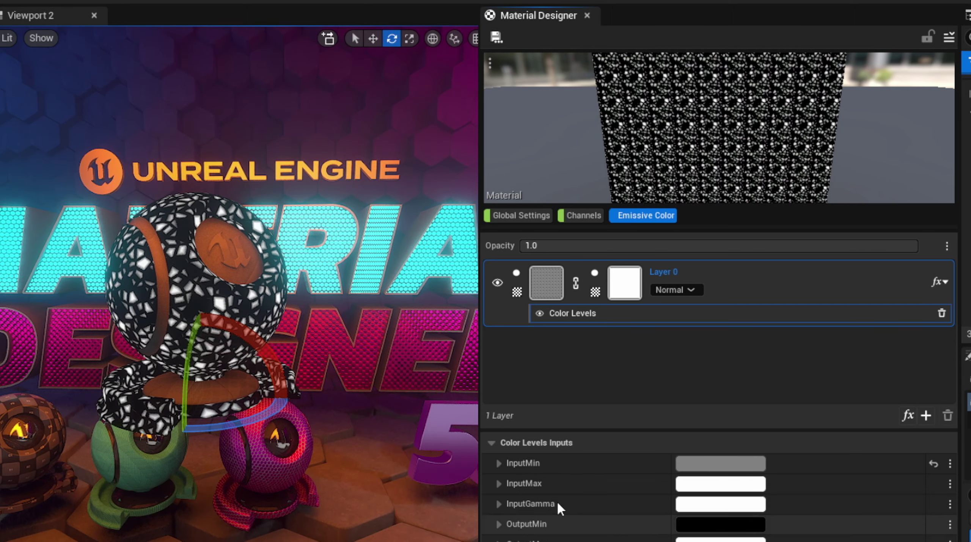
Set the InputMax of Layer 0's Color Levels effect to mid gray
{"action": "left_click", "coordinate": [705, 488]}
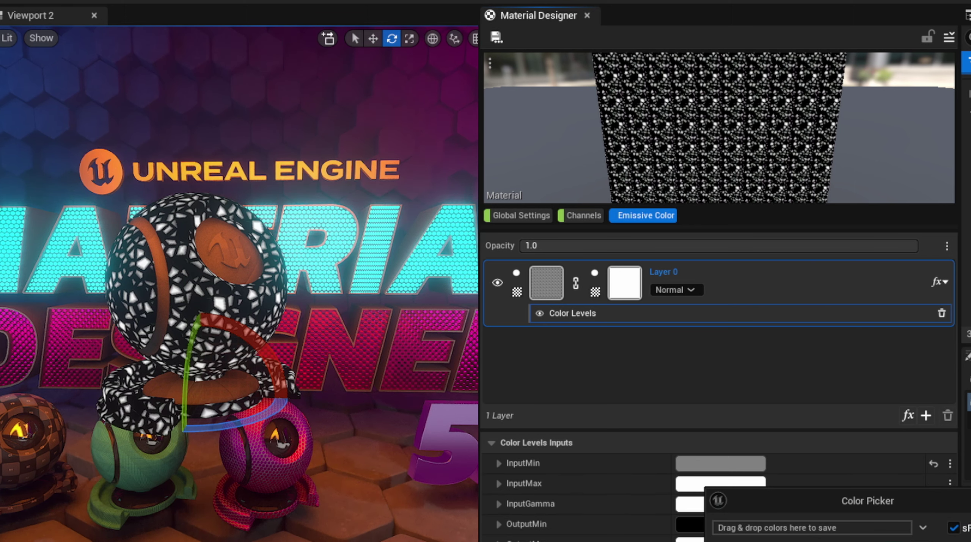
{"action": "left_click_drag", "start_coordinate": [943, 541], "coordinate": [943, 541]}
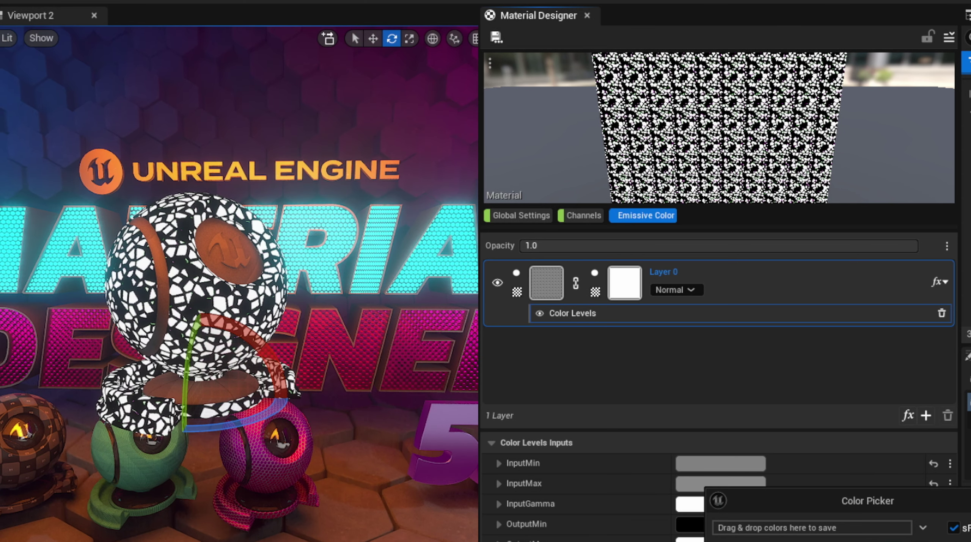
{"action": "key", "text": "Return"}
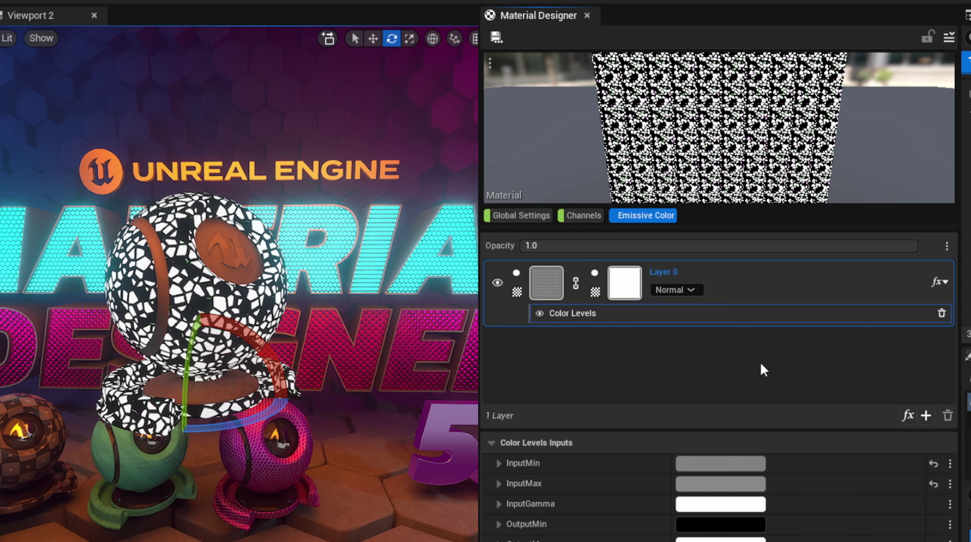
{"action": "left_click", "coordinate": [908, 415]}
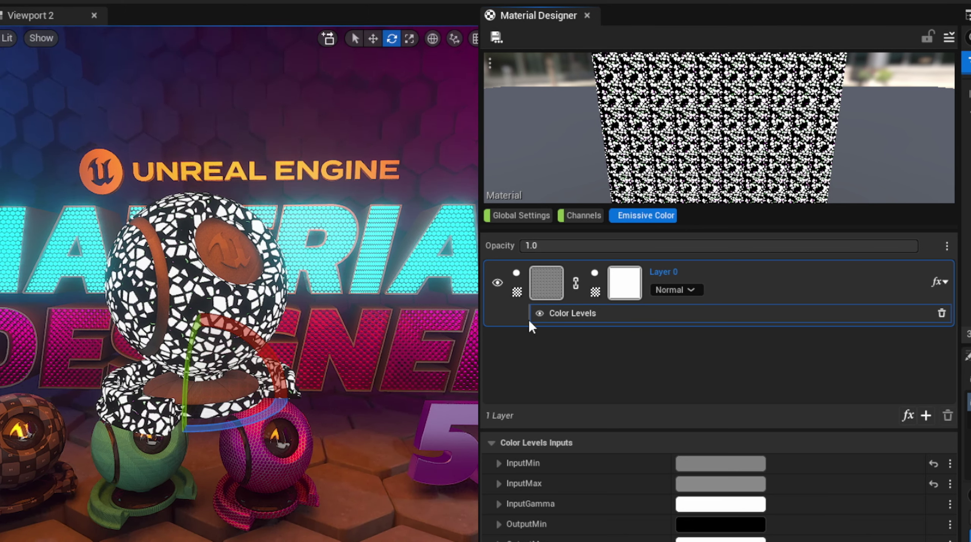
Add a solid color layer above Layer 0 and set its color to magenta
{"action": "left_click", "coordinate": [927, 416]}
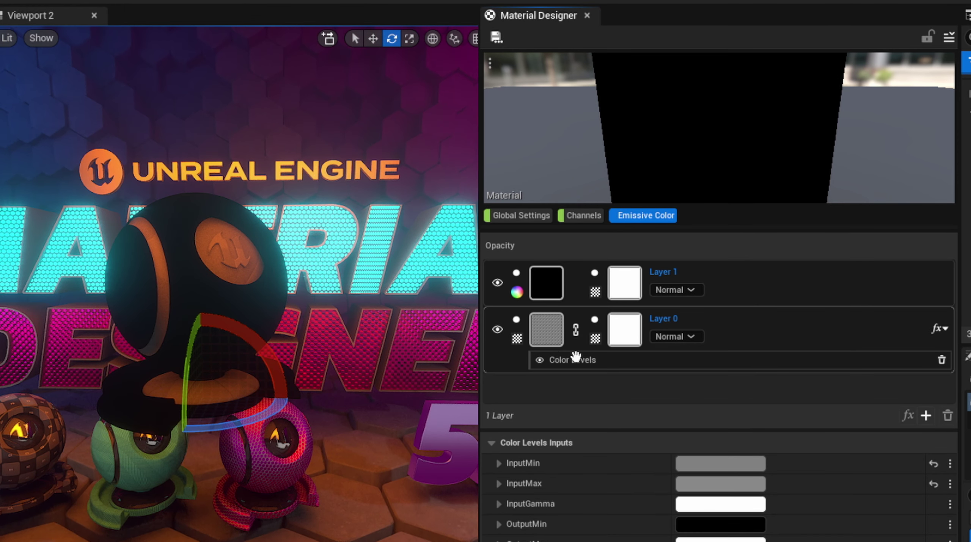
{"action": "left_click", "coordinate": [545, 283]}
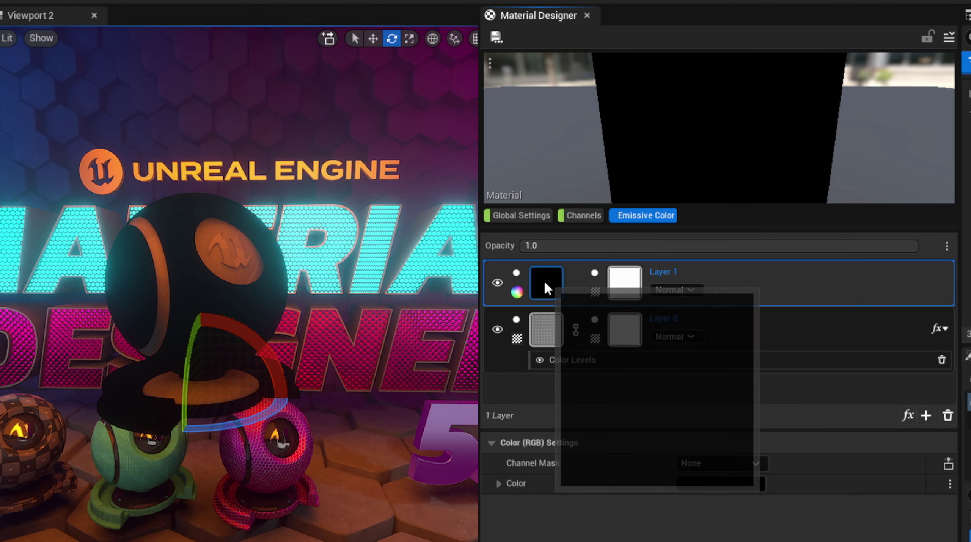
{"action": "left_click", "coordinate": [710, 479]}
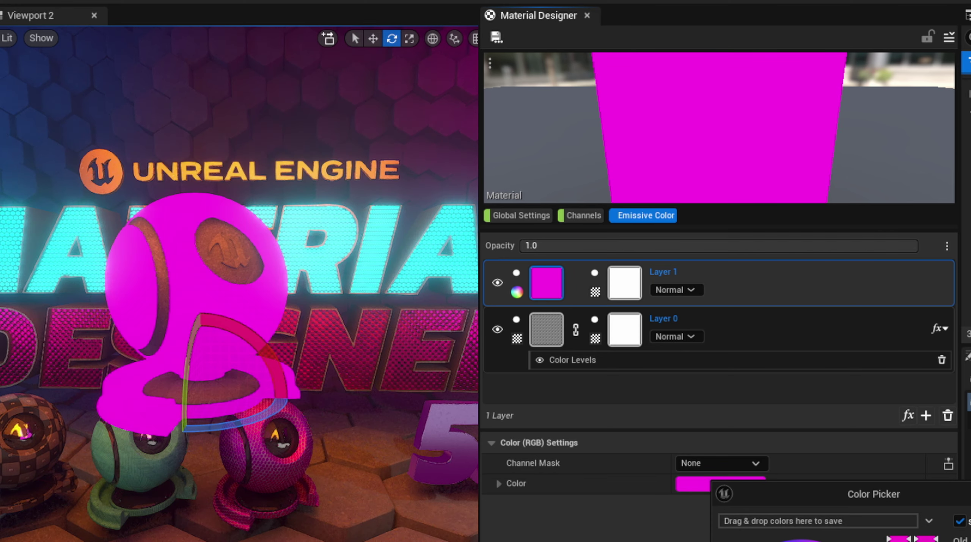
Set the magenta Layer 1's blend mode to Multiply and select Layer 0's base texture
{"action": "left_click", "coordinate": [669, 290]}
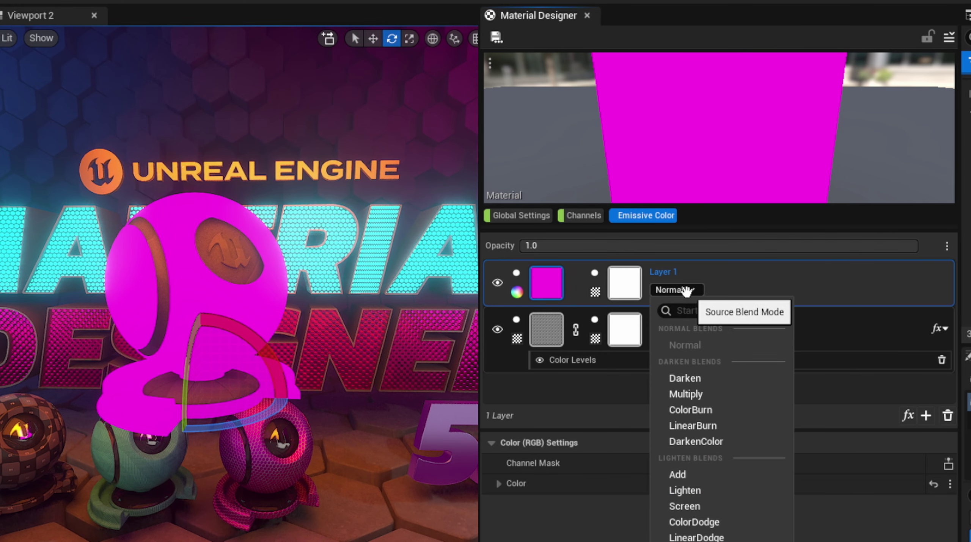
{"action": "left_click", "coordinate": [705, 392]}
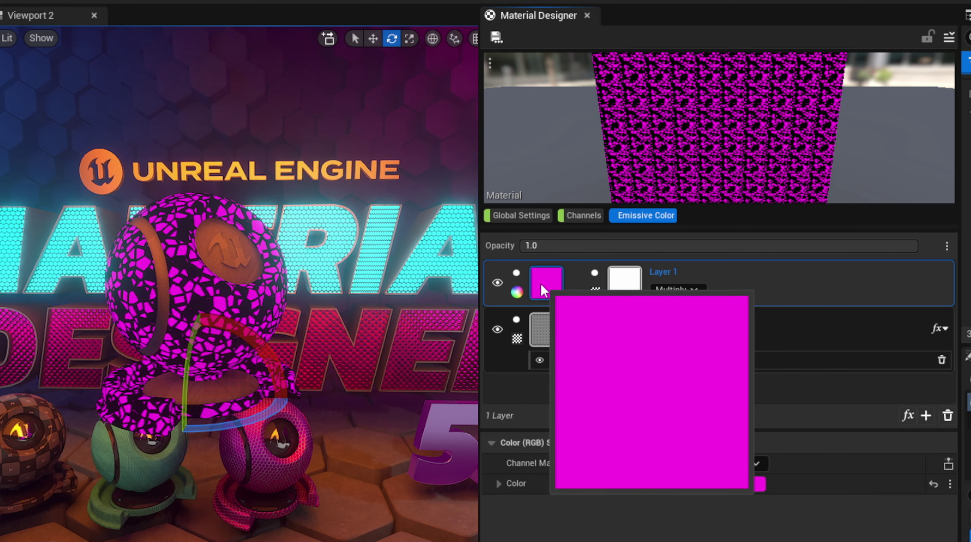
{"action": "left_click", "coordinate": [549, 331]}
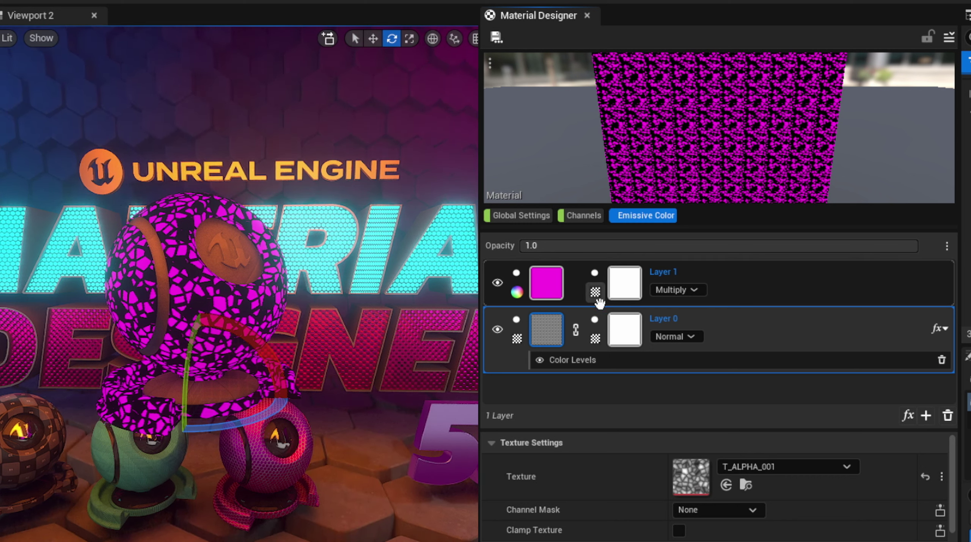
{"action": "mouse_move", "coordinate": [614, 325]}
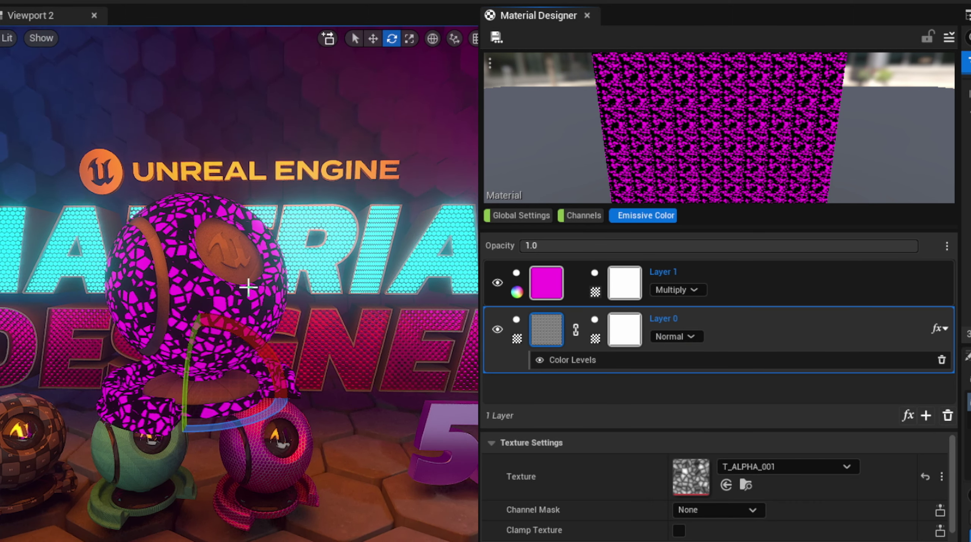
{"action": "mouse_move", "coordinate": [631, 285]}
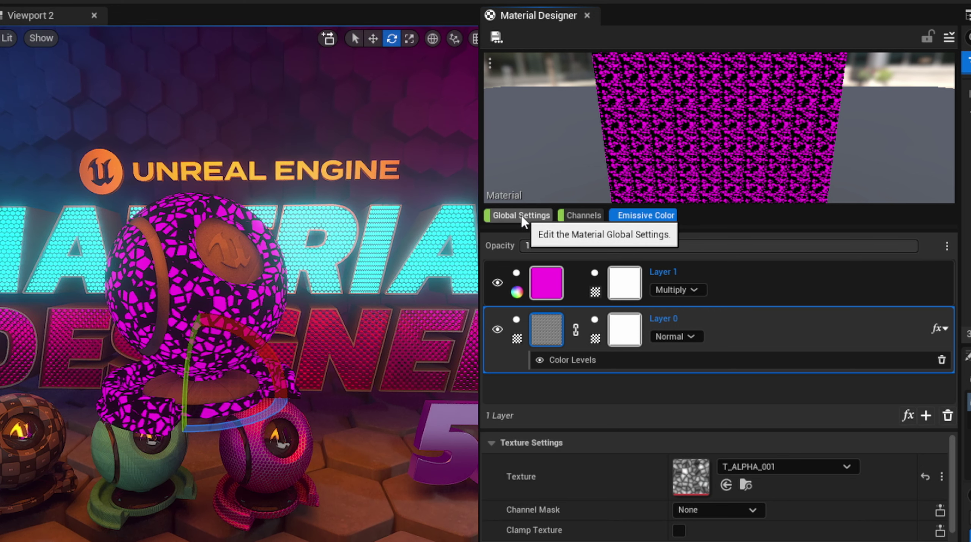
Change the material's Shading Model to Default Lit in the global settings
{"action": "left_click", "coordinate": [524, 220]}
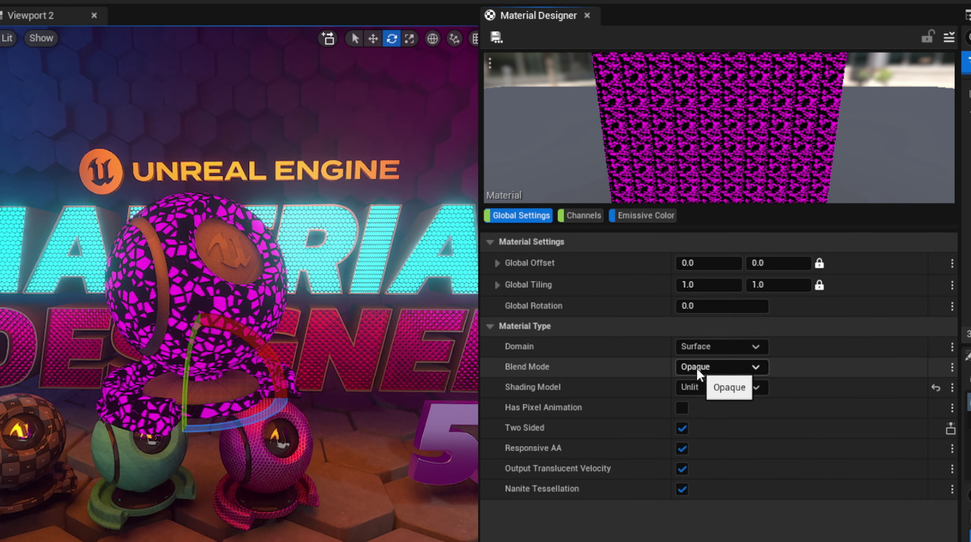
{"action": "left_click", "coordinate": [693, 387]}
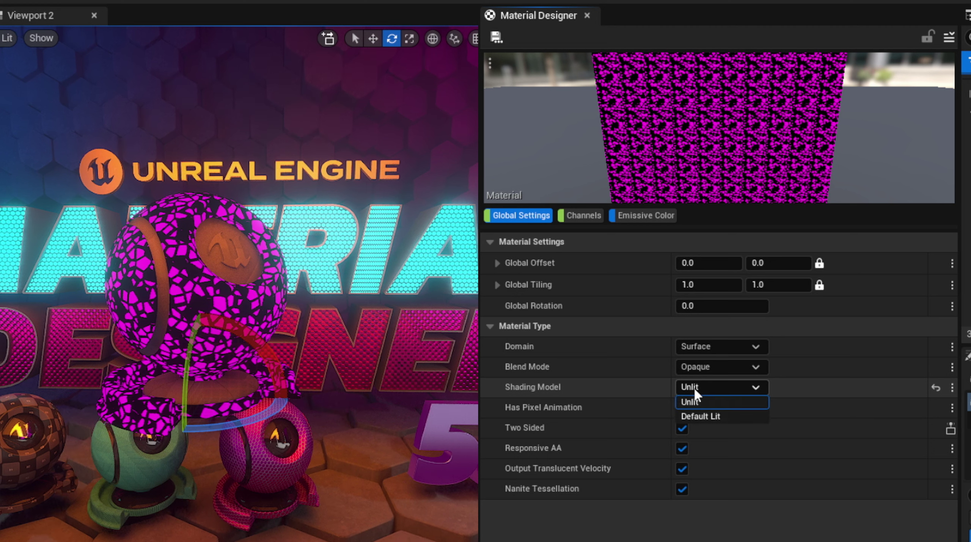
{"action": "left_click", "coordinate": [706, 415]}
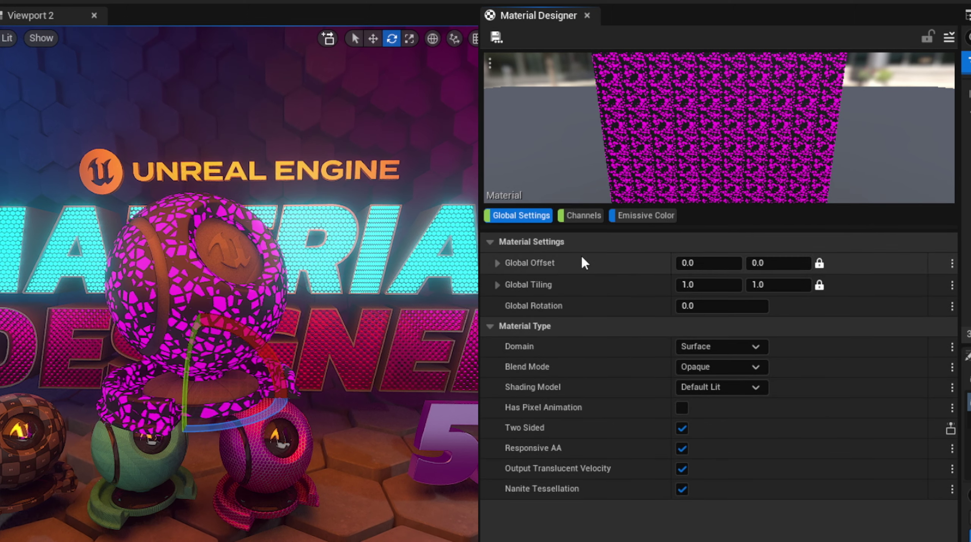
Enable the Base Color and Roughness channels for the material
{"action": "left_click", "coordinate": [581, 217]}
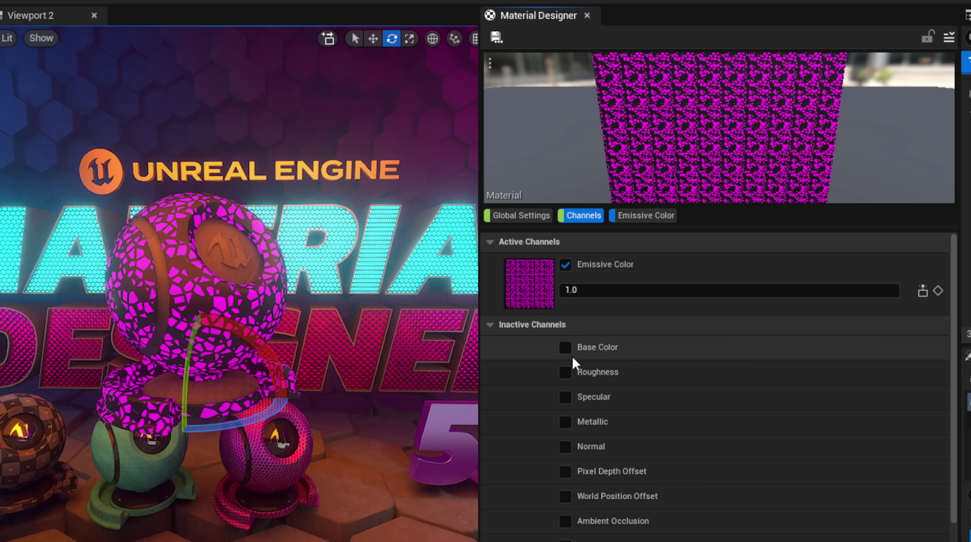
{"action": "left_click", "coordinate": [565, 347]}
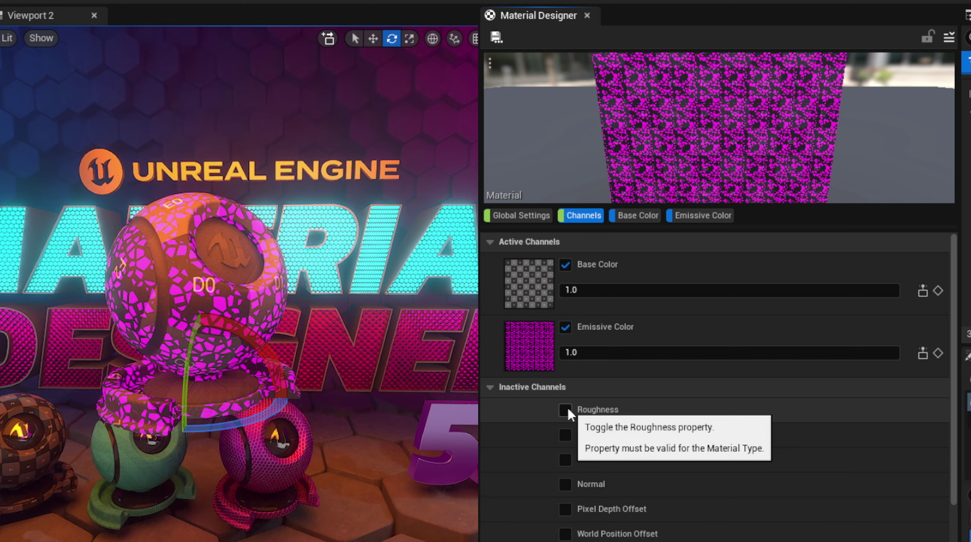
{"action": "left_click", "coordinate": [567, 407]}
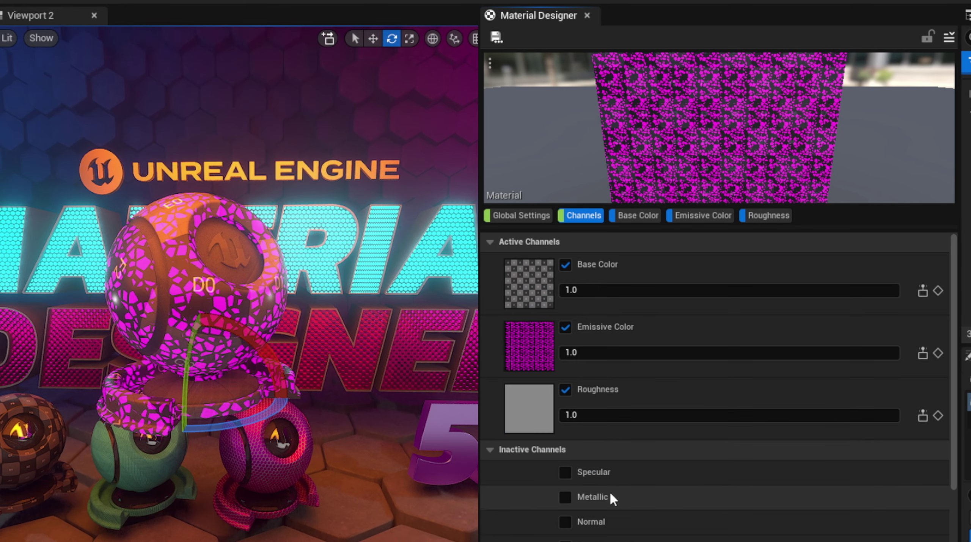
Enable the Metallic channel and disable the Emissive Color channel for the material
{"action": "left_click", "coordinate": [566, 497]}
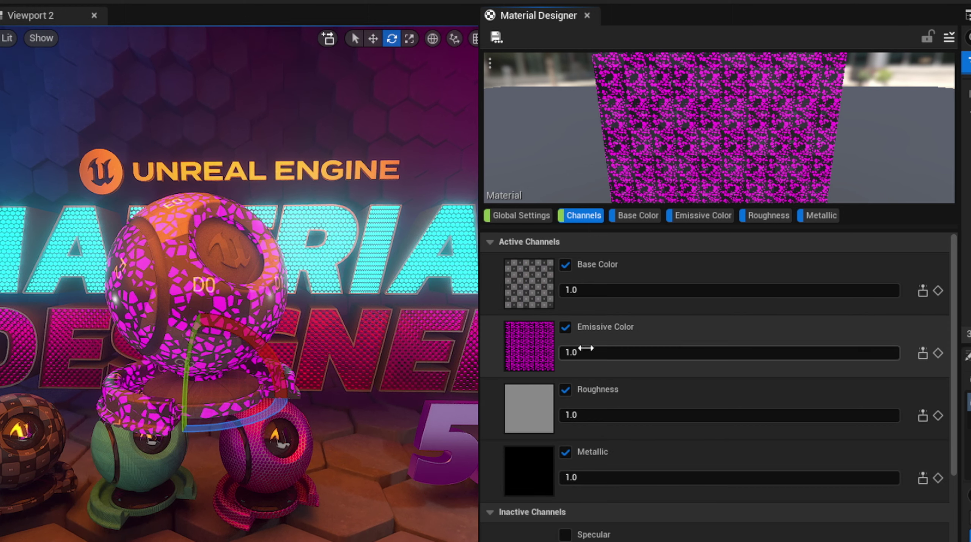
{"action": "left_click", "coordinate": [565, 326]}
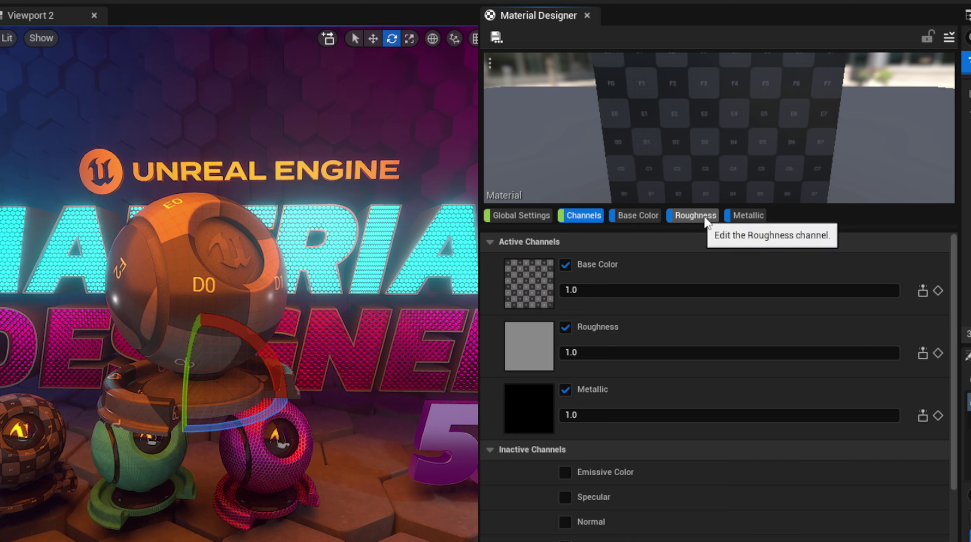
Set the tiling of the Base Color channel's T_Default_Texture to about 6.3 on both axes
{"action": "left_click", "coordinate": [647, 216]}
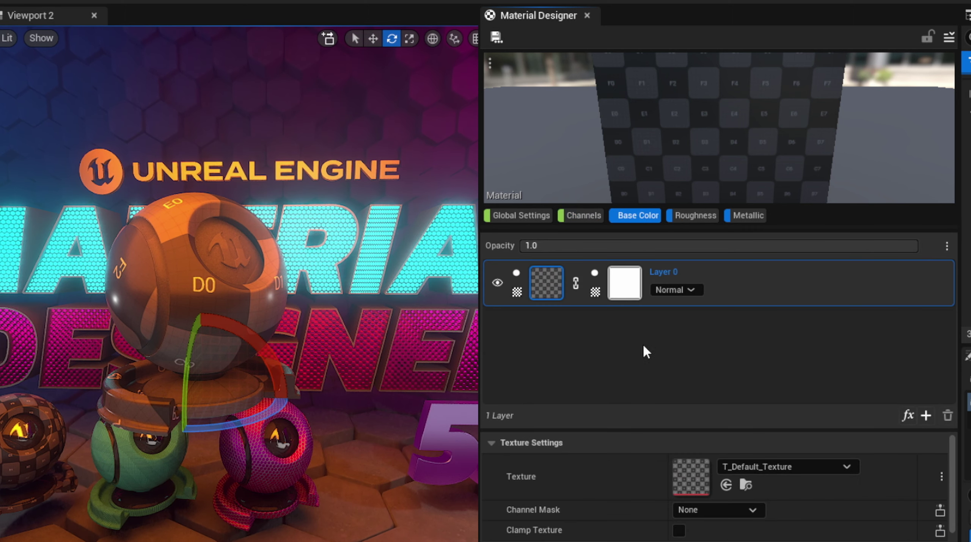
{"action": "left_click", "coordinate": [695, 216]}
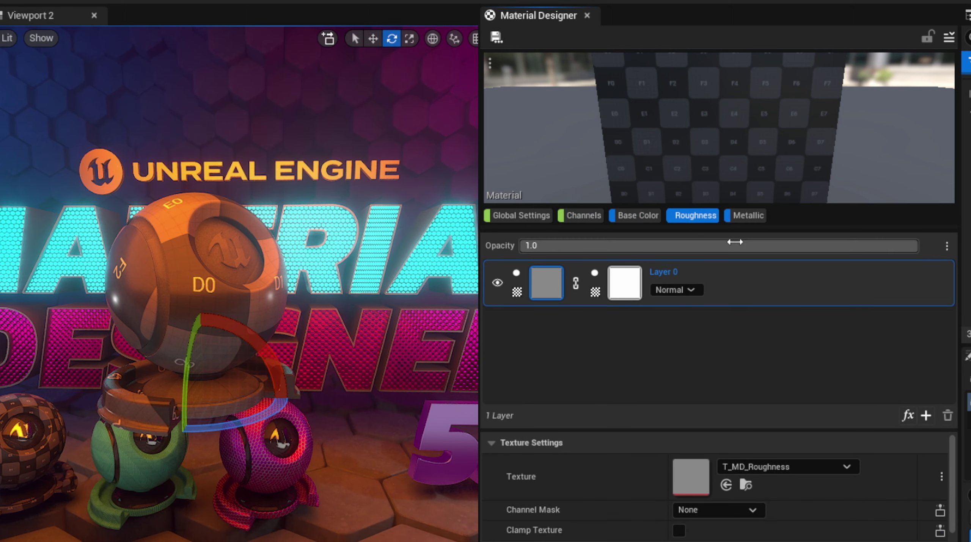
{"action": "left_click", "coordinate": [751, 216]}
{"action": "left_click", "coordinate": [694, 216]}
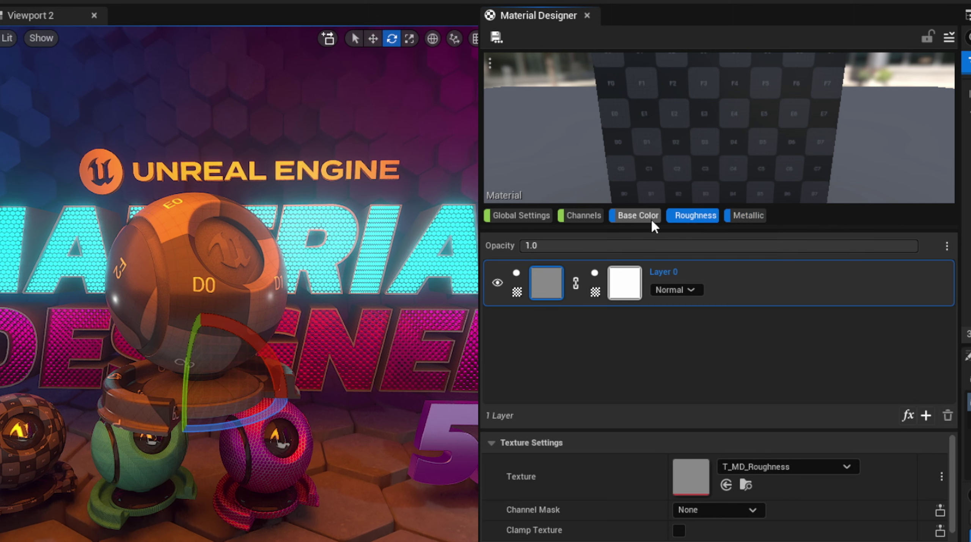
{"action": "left_click", "coordinate": [648, 216]}
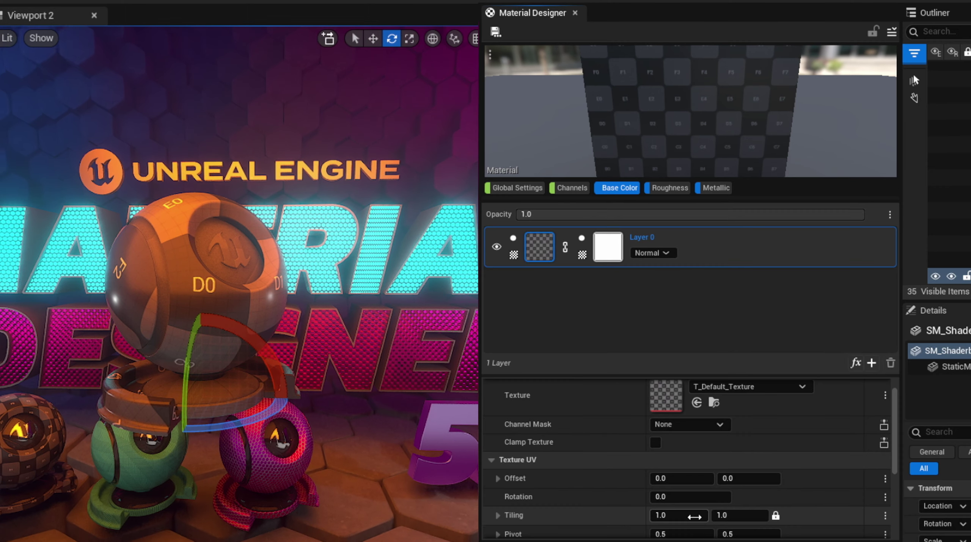
{"action": "left_click_drag", "start_coordinate": [668, 516], "coordinate": [704, 515]}
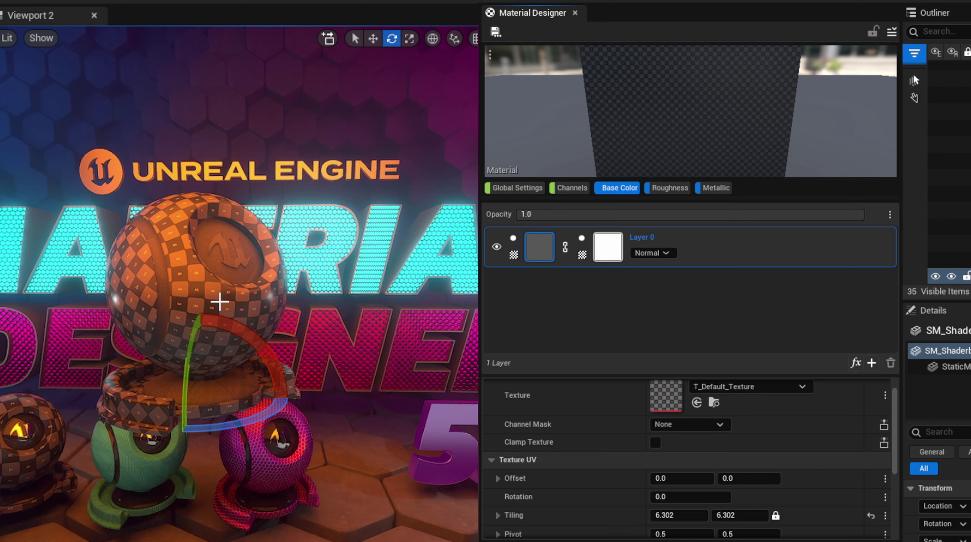
Change the base source of the Roughness channel's Layer 0 from a texture to Solid Color
{"action": "left_click", "coordinate": [671, 189]}
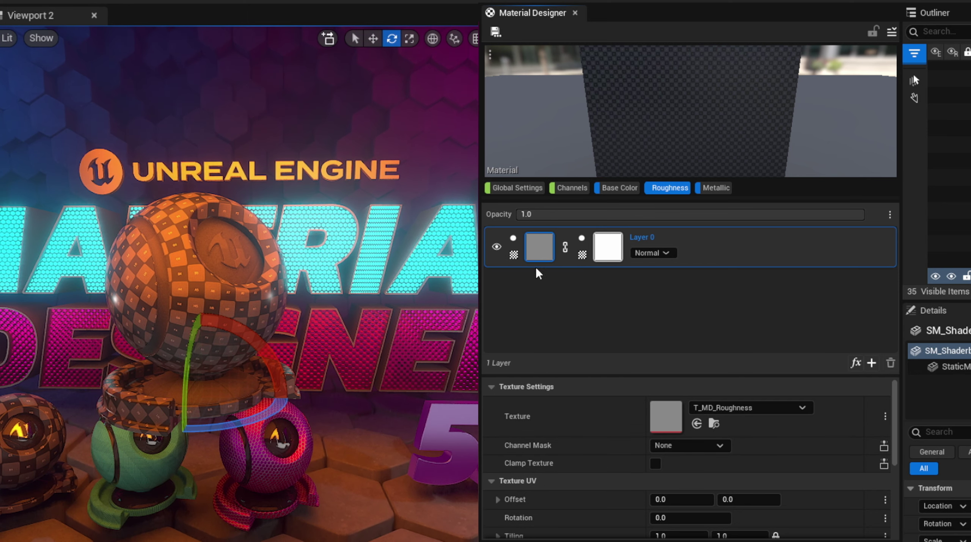
{"action": "left_click", "coordinate": [514, 255]}
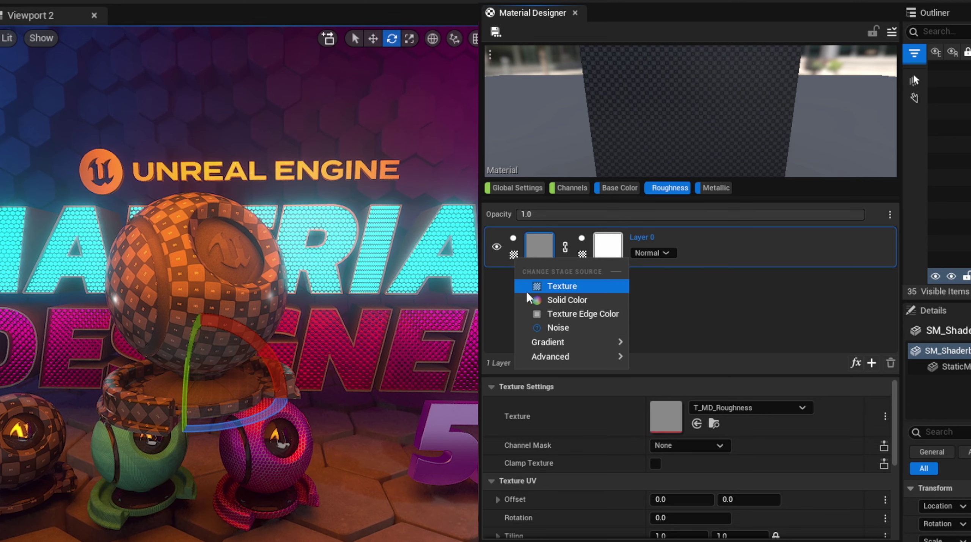
{"action": "left_click", "coordinate": [542, 307]}
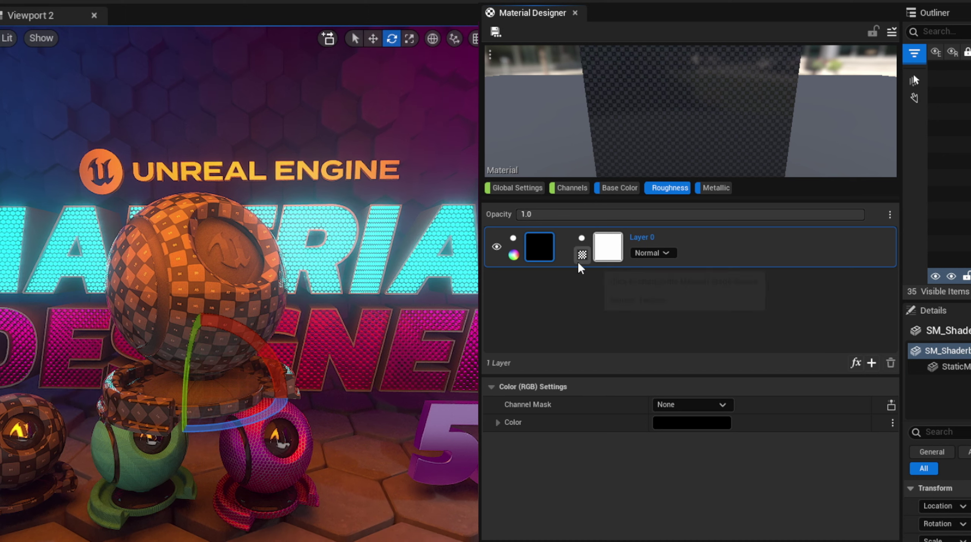
Change the base source of the Metallic channel's Layer 0 to Solid Color
{"action": "left_click", "coordinate": [709, 190]}
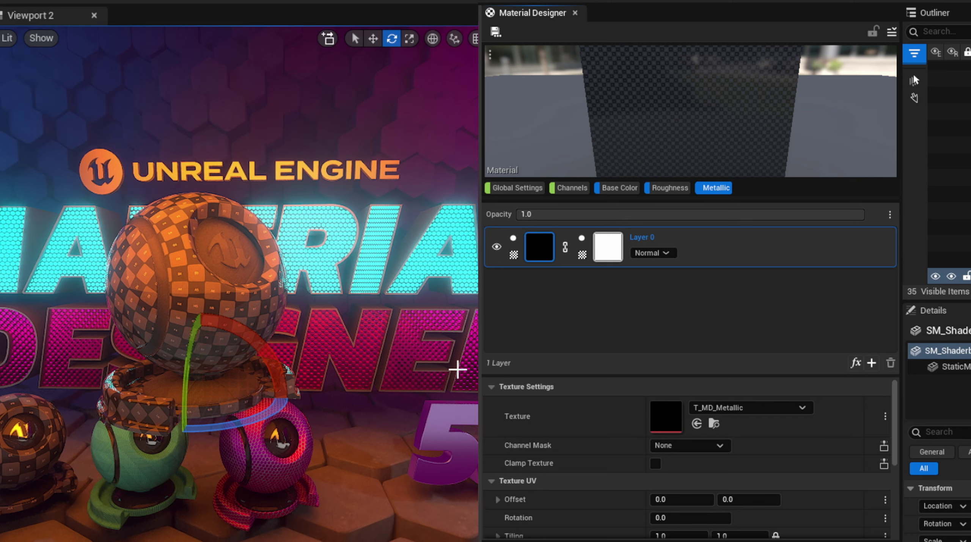
{"action": "mouse_move", "coordinate": [541, 253]}
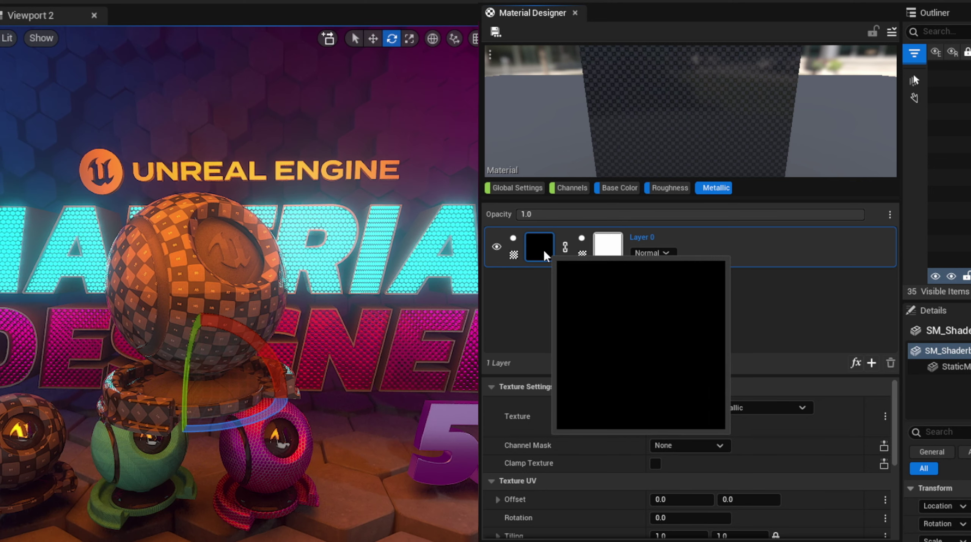
{"action": "left_click", "coordinate": [513, 254]}
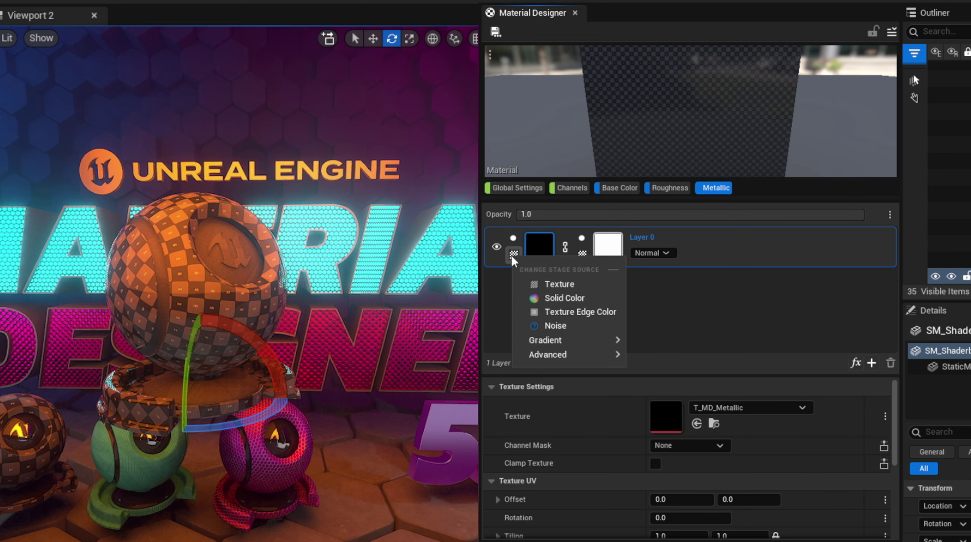
{"action": "left_click", "coordinate": [531, 300]}
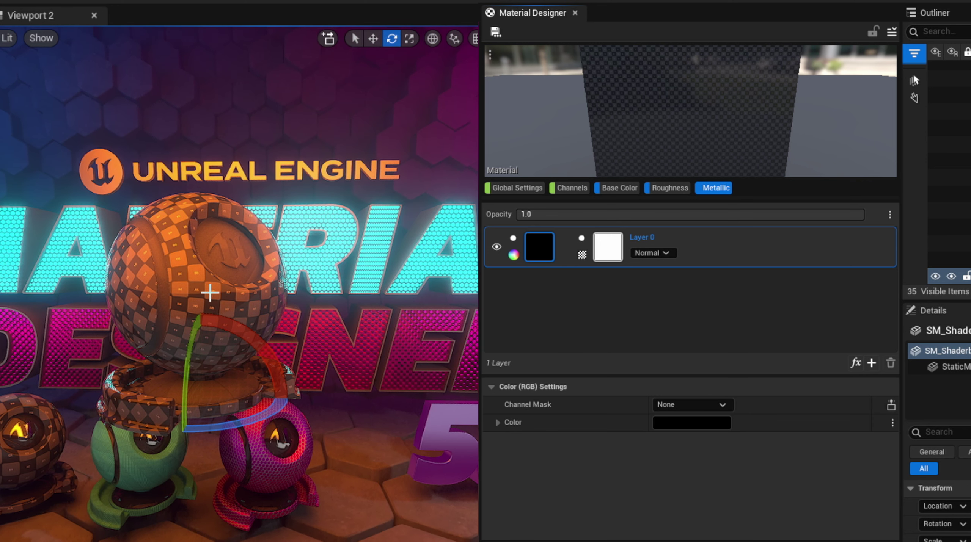
Set the Metallic layer's solid color to white with a value of 1.0, comparing it against black
{"action": "left_click", "coordinate": [690, 425]}
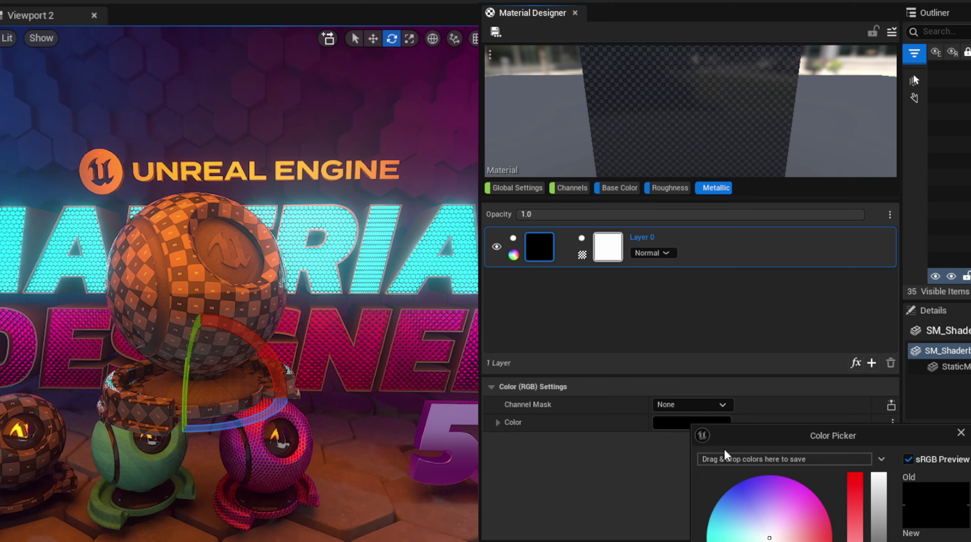
{"action": "left_click_drag", "start_coordinate": [858, 360], "coordinate": [861, 193]}
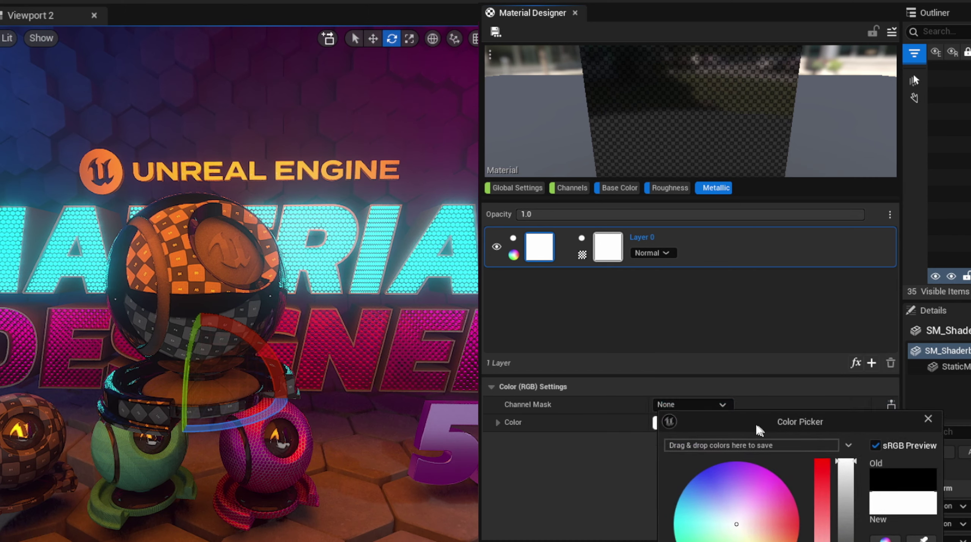
{"action": "left_click_drag", "start_coordinate": [758, 429], "coordinate": [380, 244]}
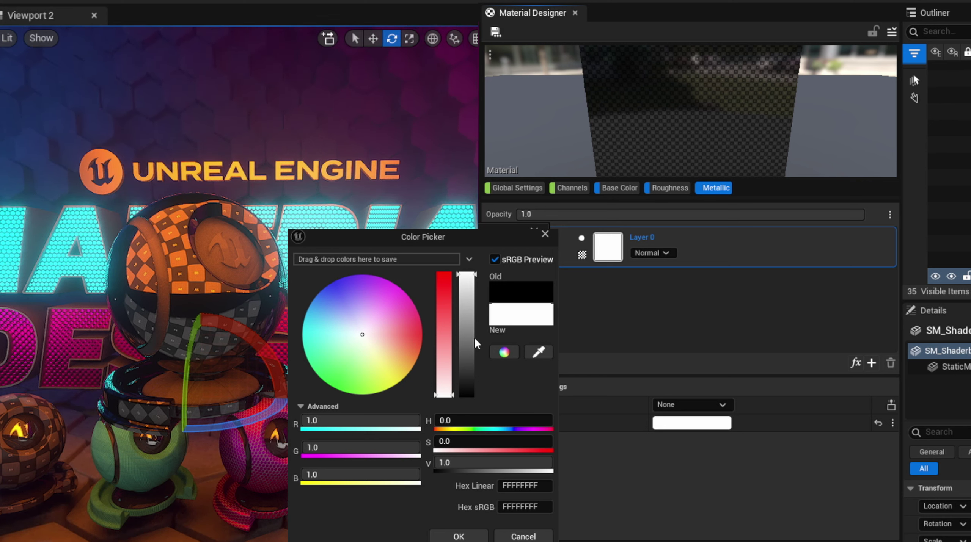
{"action": "left_click_drag", "start_coordinate": [467, 276], "coordinate": [476, 397]}
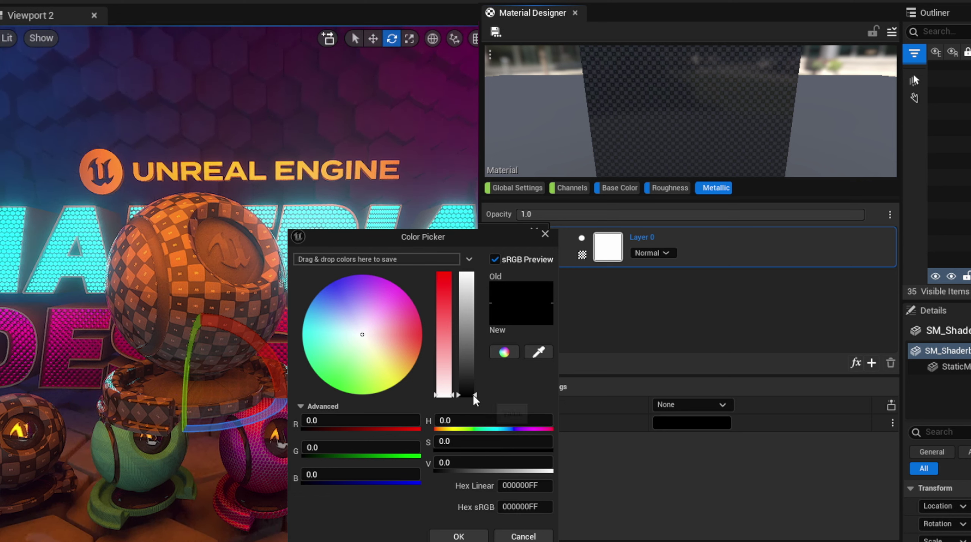
{"action": "left_click_drag", "start_coordinate": [475, 397], "coordinate": [474, 274]}
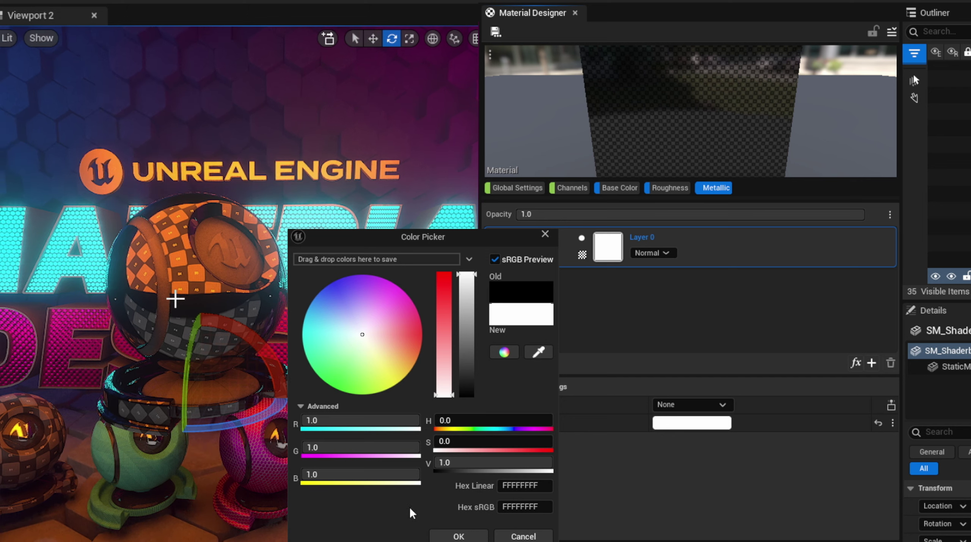
{"action": "left_click", "coordinate": [459, 537]}
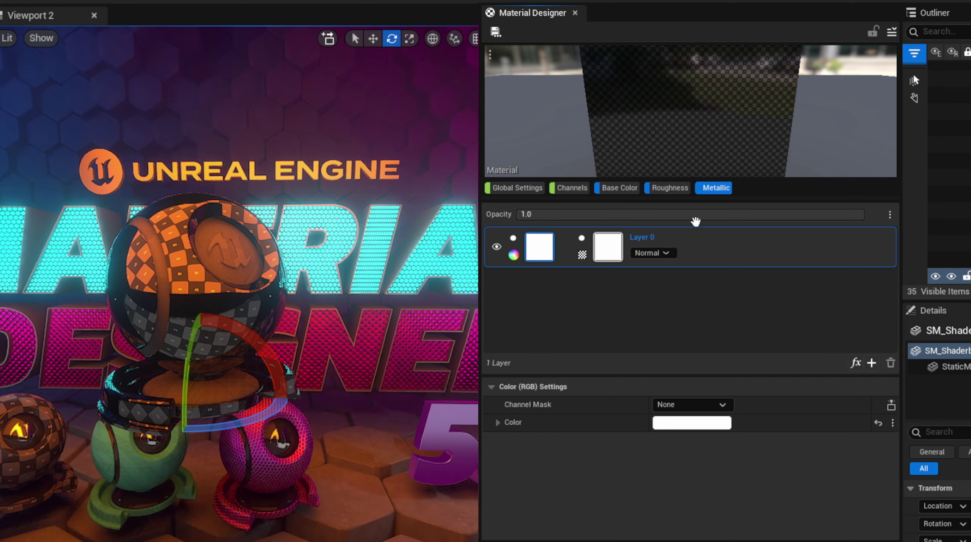
Try several brightness levels for the Roughness layer's solid color and set it to a gray with a value of about 0.24
{"action": "left_click", "coordinate": [670, 188]}
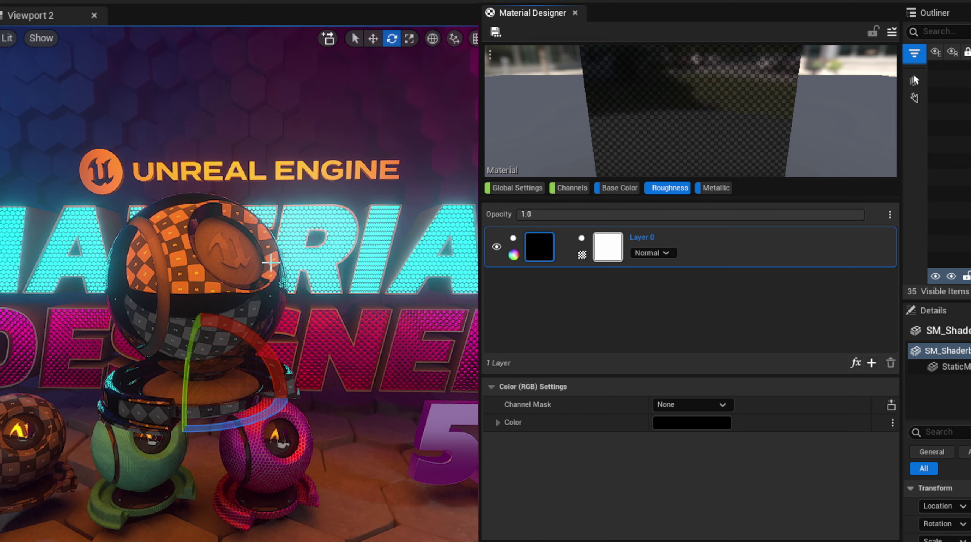
{"action": "left_click", "coordinate": [687, 424]}
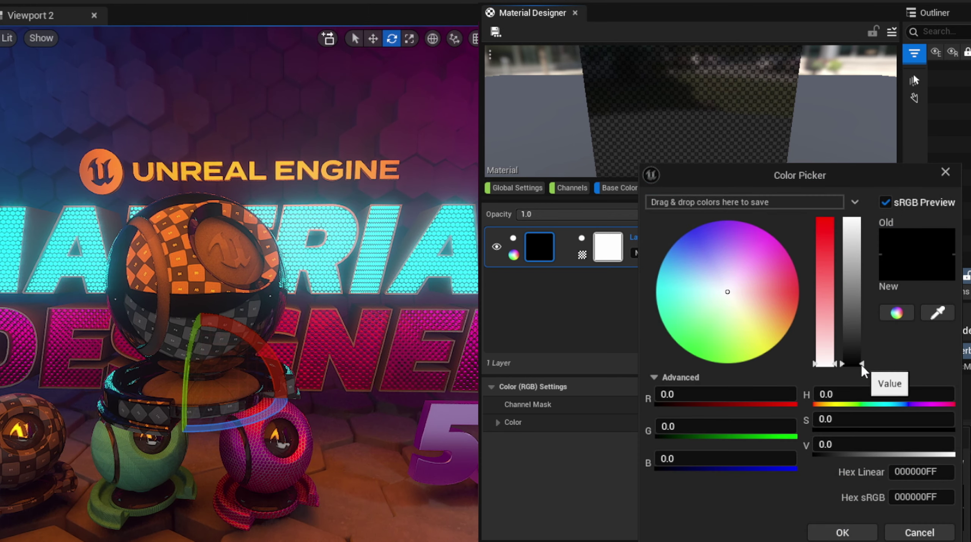
{"action": "left_click_drag", "start_coordinate": [862, 367], "coordinate": [863, 309]}
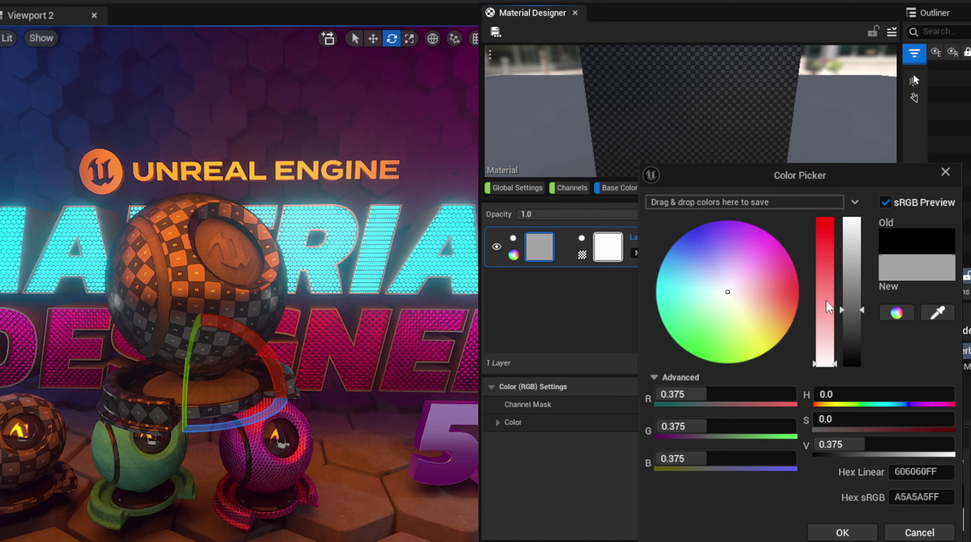
{"action": "left_click_drag", "start_coordinate": [862, 310], "coordinate": [861, 261]}
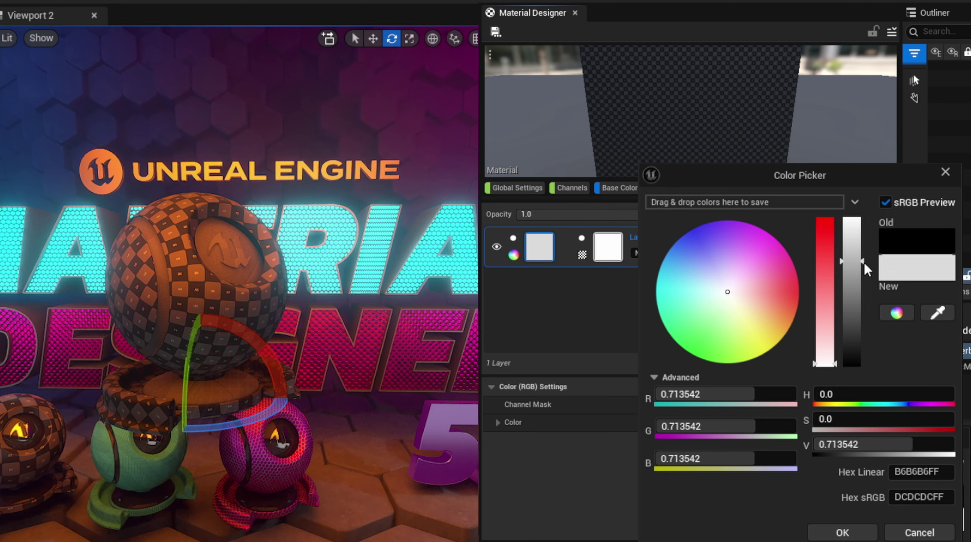
{"action": "left_click_drag", "start_coordinate": [862, 267], "coordinate": [854, 198]}
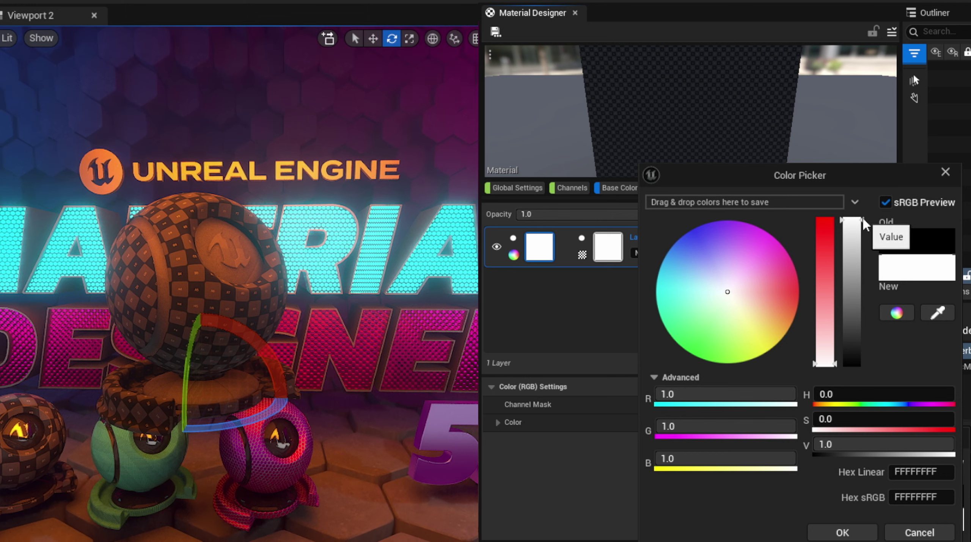
{"action": "left_click_drag", "start_coordinate": [852, 221], "coordinate": [861, 329]}
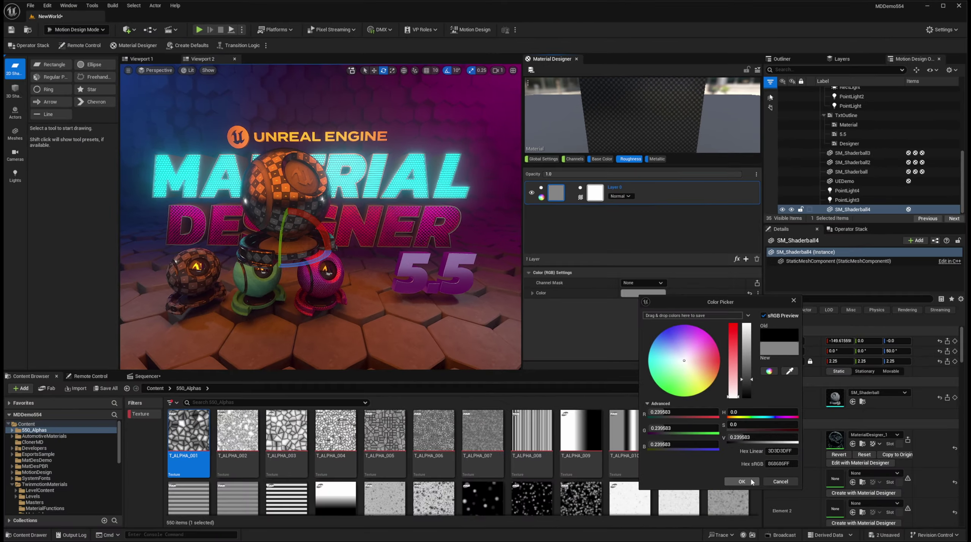
{"action": "left_click", "coordinate": [742, 482]}
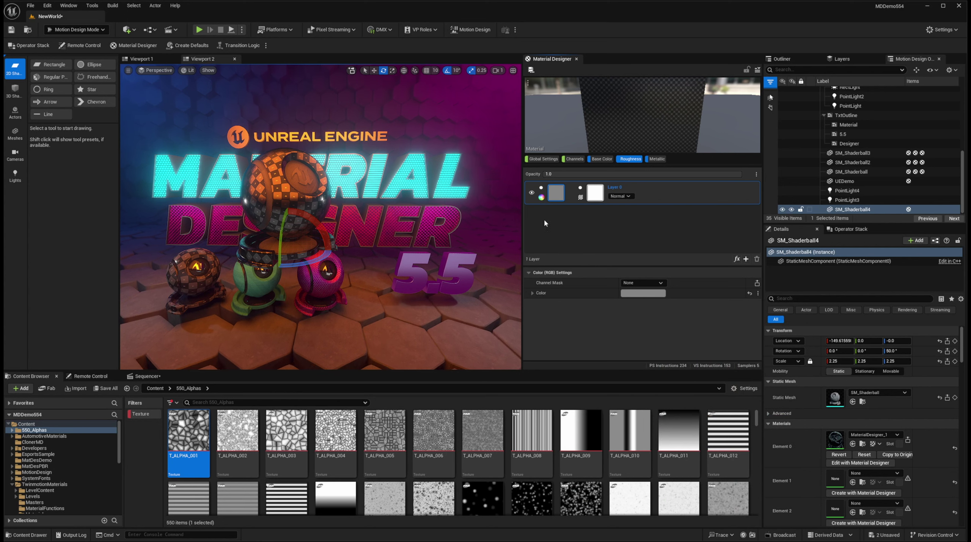
Change the Roughness layer's base source to Texture and assign T_ALPHA_018 from the 550_Alphas folder
{"action": "left_click", "coordinate": [541, 197]}
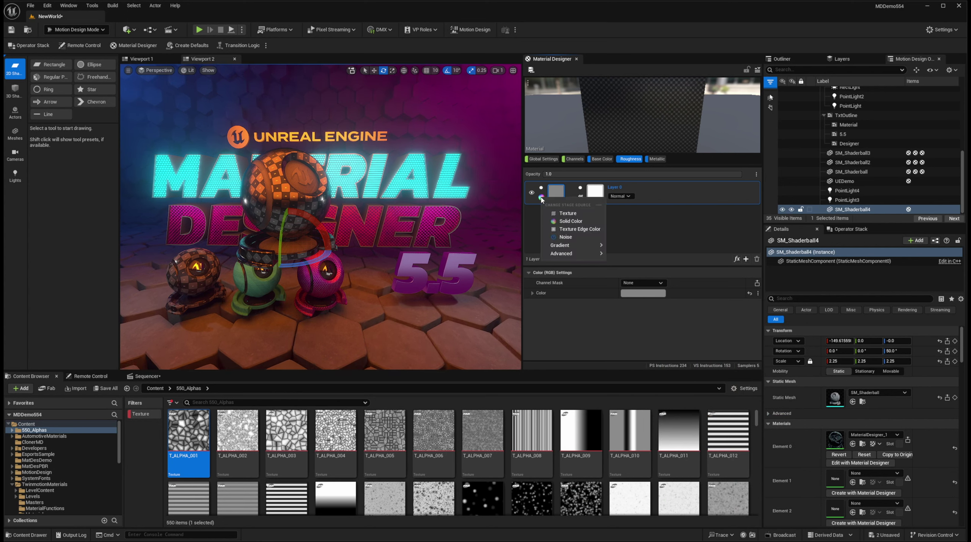
{"action": "left_click", "coordinate": [553, 214]}
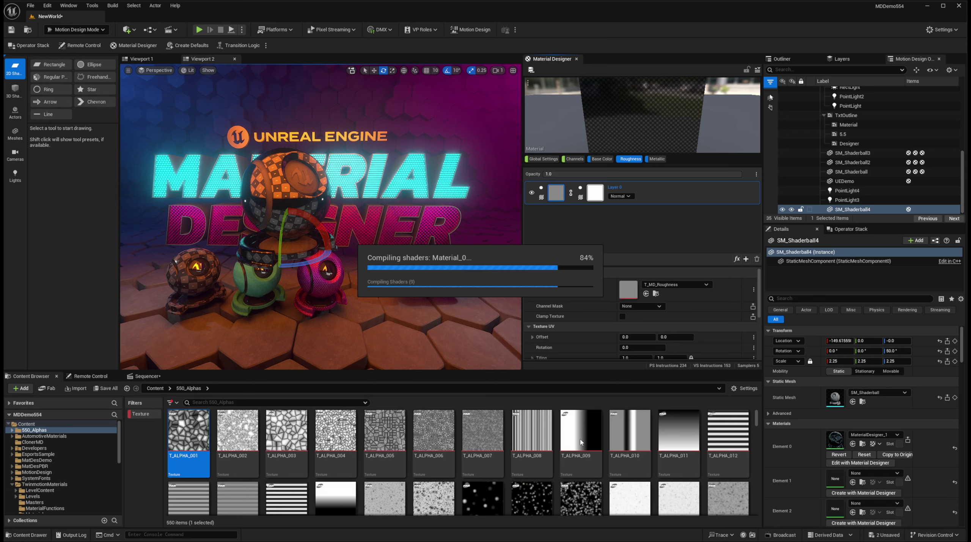
{"action": "scroll", "coordinate": [575, 448], "scroll_direction": "down", "scroll_amount": 2}
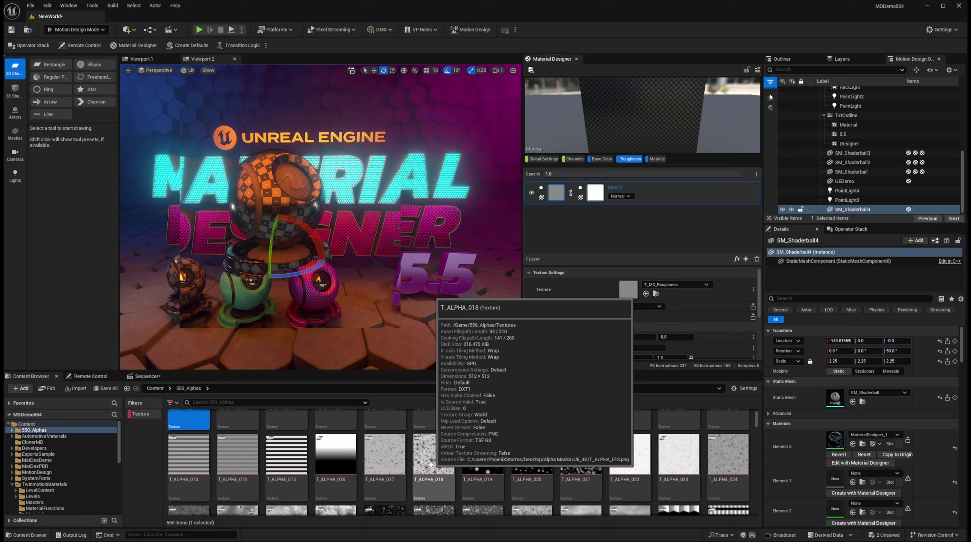
{"action": "left_click_drag", "start_coordinate": [431, 465], "coordinate": [628, 291]}
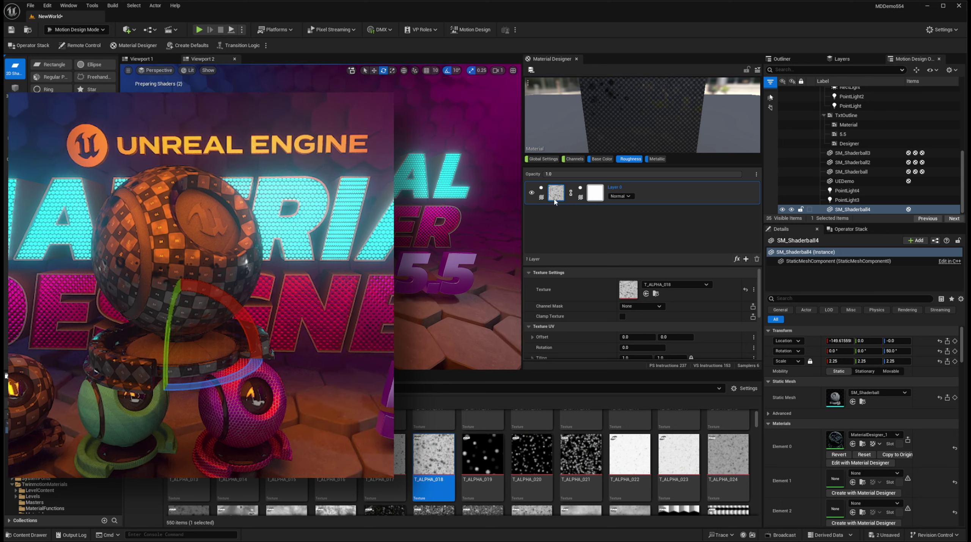
Add an Invert RGB color effect to the Roughness channel's Layer 0
{"action": "left_click", "coordinate": [738, 260]}
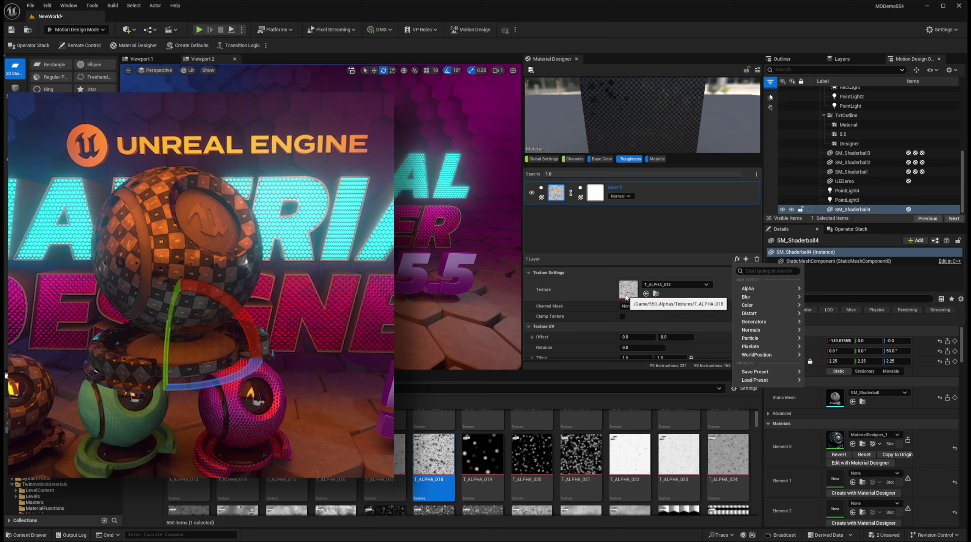
{"action": "mouse_move", "coordinate": [744, 306]}
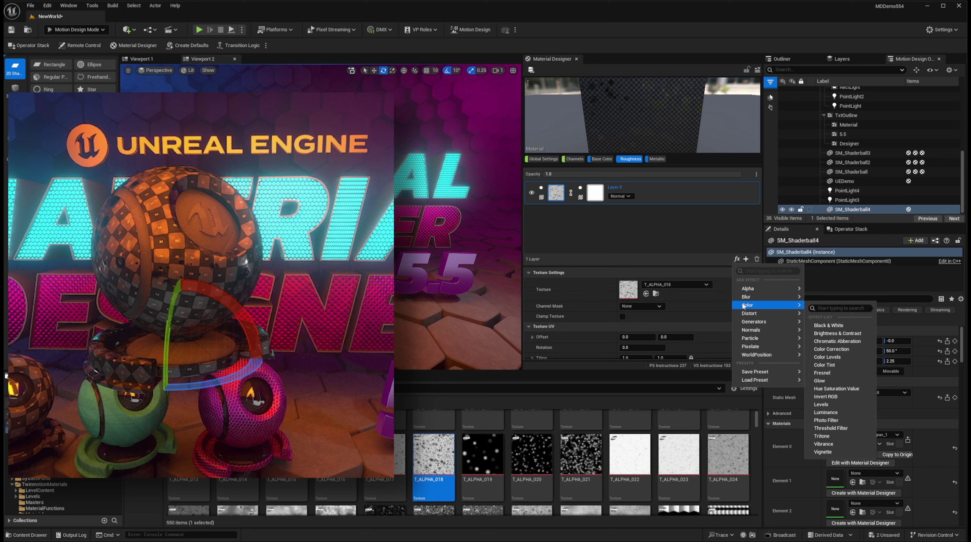
{"action": "left_click", "coordinate": [837, 397]}
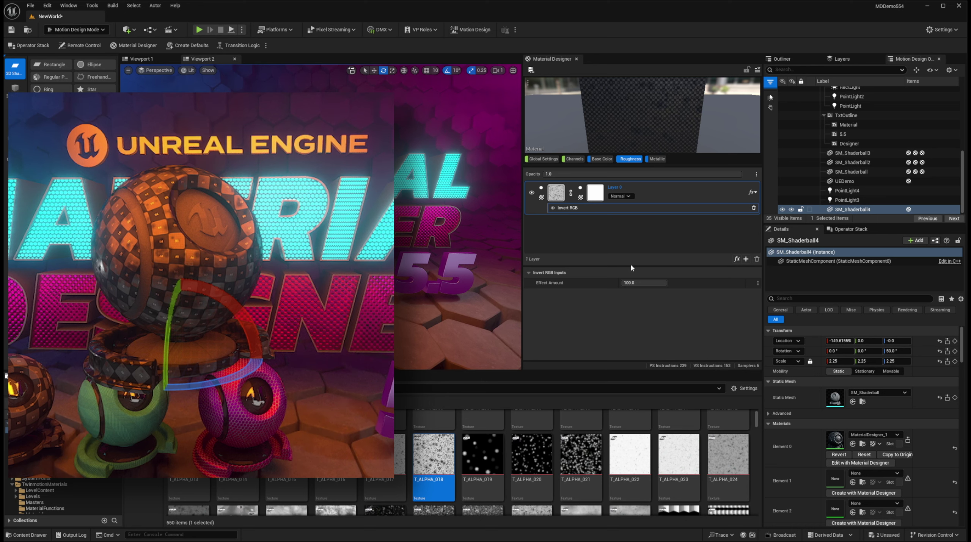
Add a Color Levels effect to the Roughness channel's Layer 0
{"action": "left_click", "coordinate": [737, 259]}
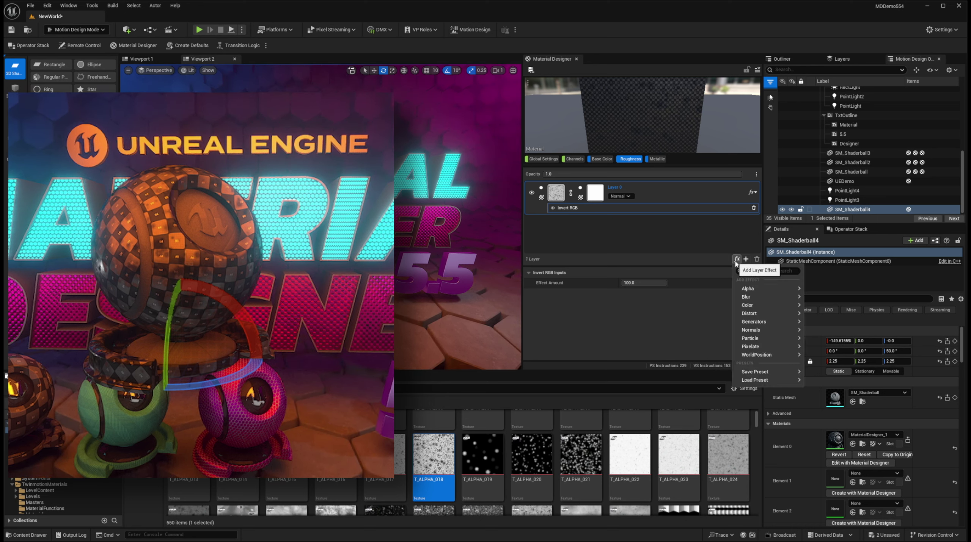
{"action": "mouse_move", "coordinate": [756, 305]}
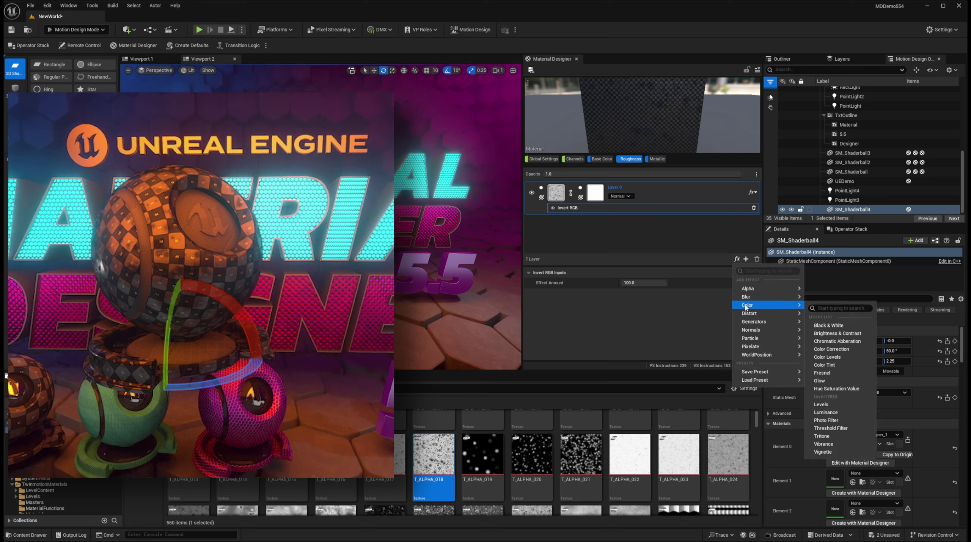
{"action": "left_click", "coordinate": [841, 357]}
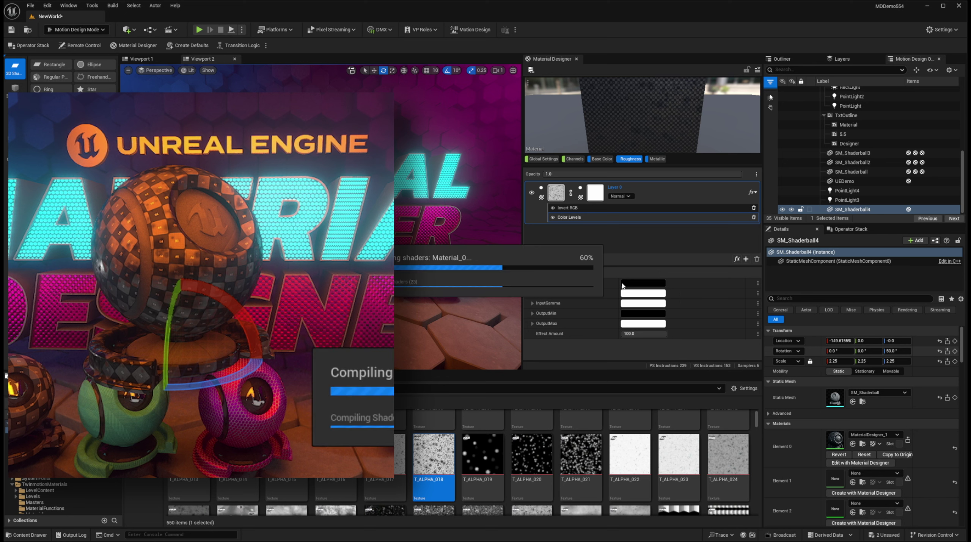
Try several brightness levels for the Color Levels InputMin color and set it to a gray with a value of about 0.28
{"action": "left_click", "coordinate": [641, 286]}
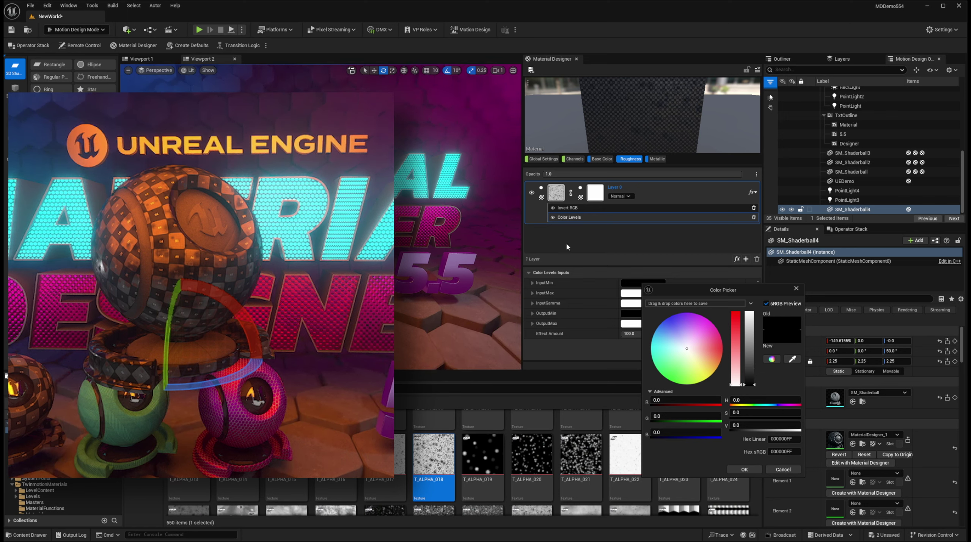
{"action": "left_click_drag", "start_coordinate": [754, 382], "coordinate": [749, 309]}
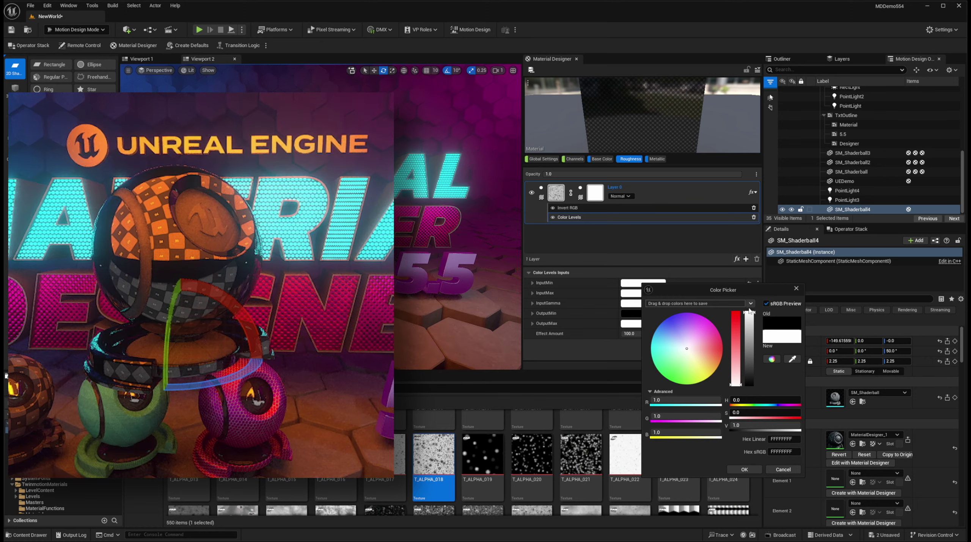
{"action": "left_click_drag", "start_coordinate": [749, 314], "coordinate": [750, 340]}
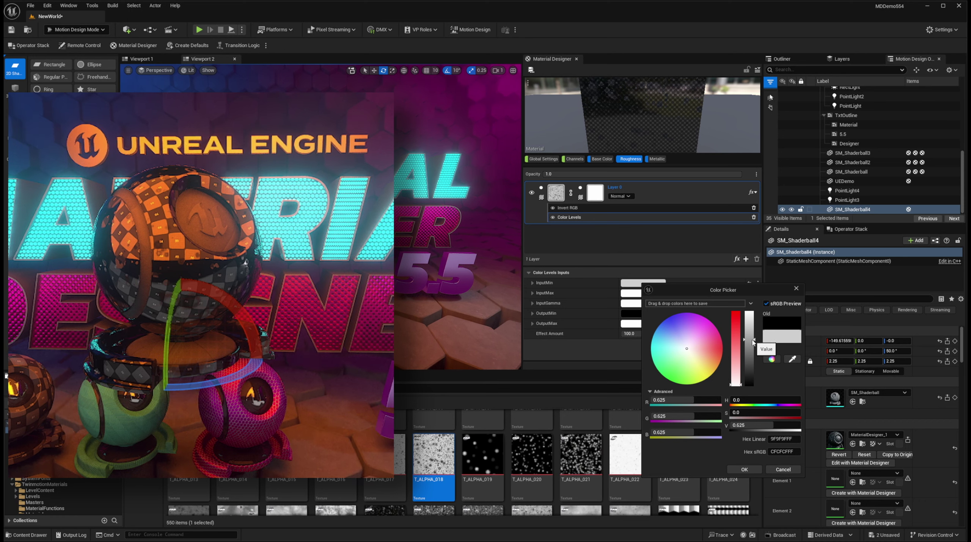
{"action": "left_click_drag", "start_coordinate": [754, 342], "coordinate": [750, 360]}
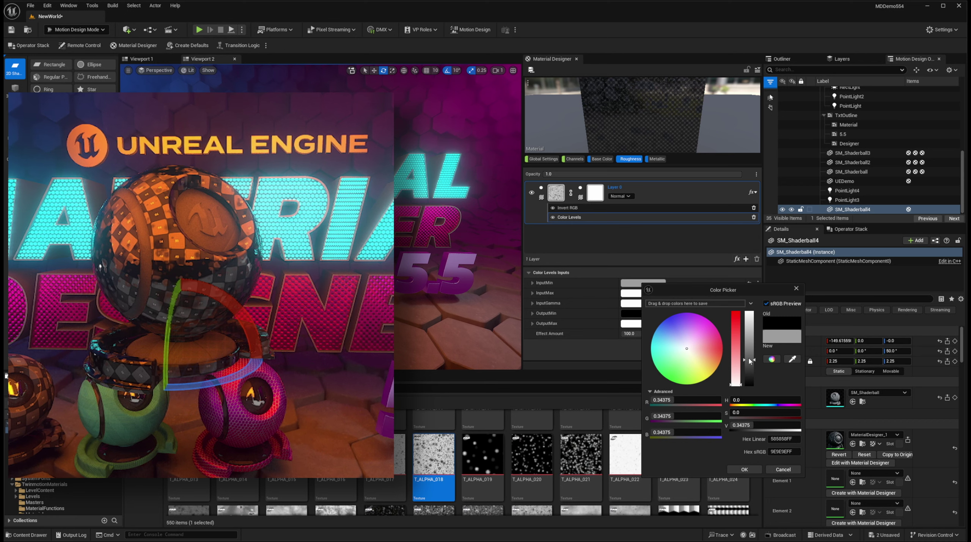
{"action": "left_click_drag", "start_coordinate": [750, 360], "coordinate": [749, 365]}
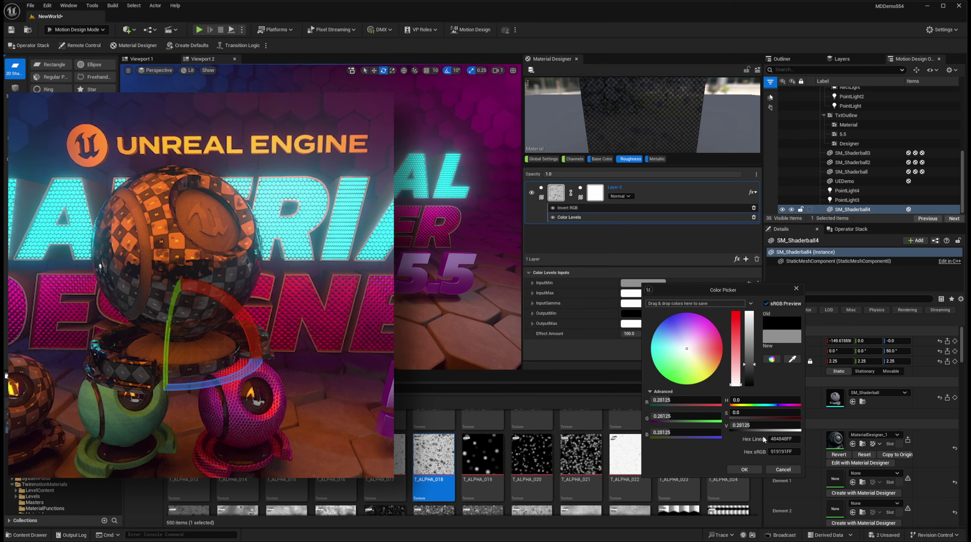
{"action": "left_click", "coordinate": [757, 471]}
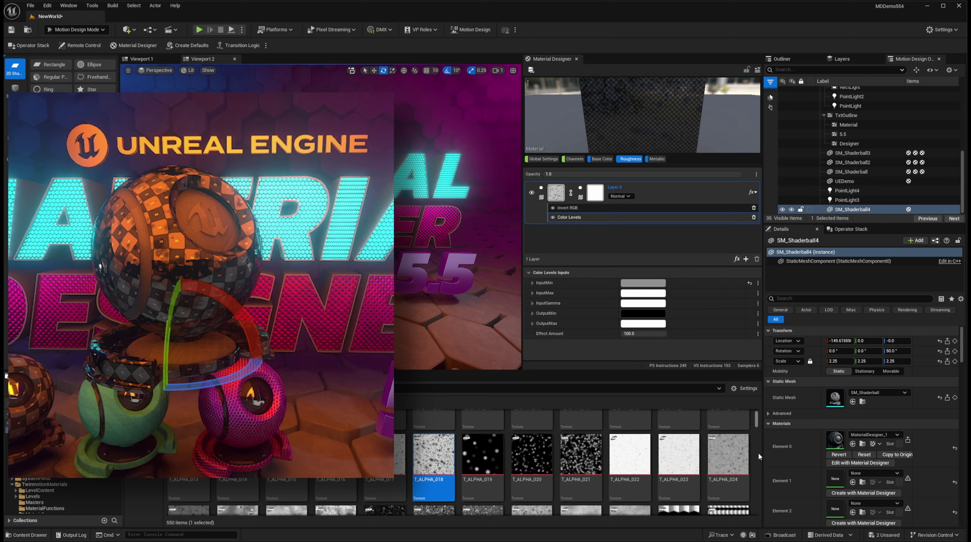
Add a Solid Color layer to the Base Color channel and set its color to a light gray with a value of about 0.70
{"action": "left_click", "coordinate": [600, 159]}
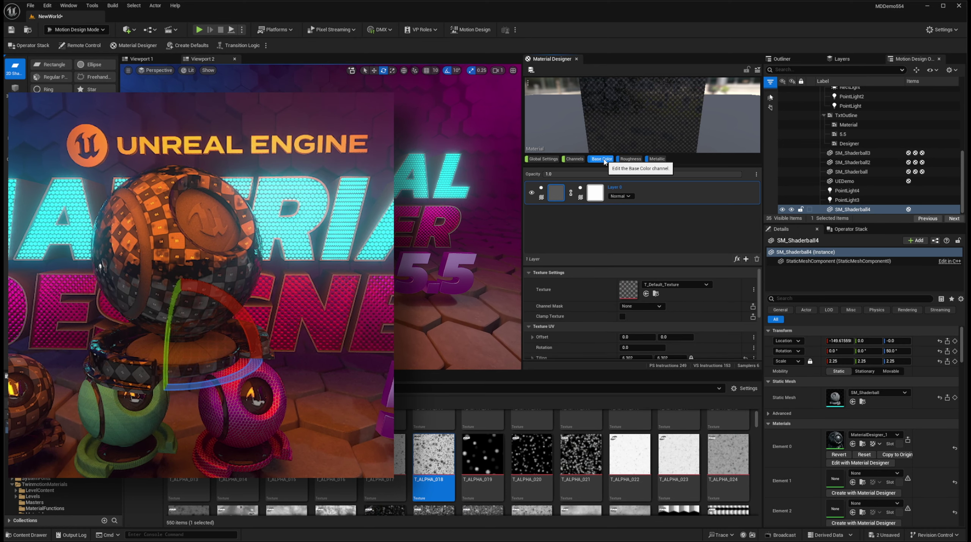
{"action": "left_click", "coordinate": [746, 260]}
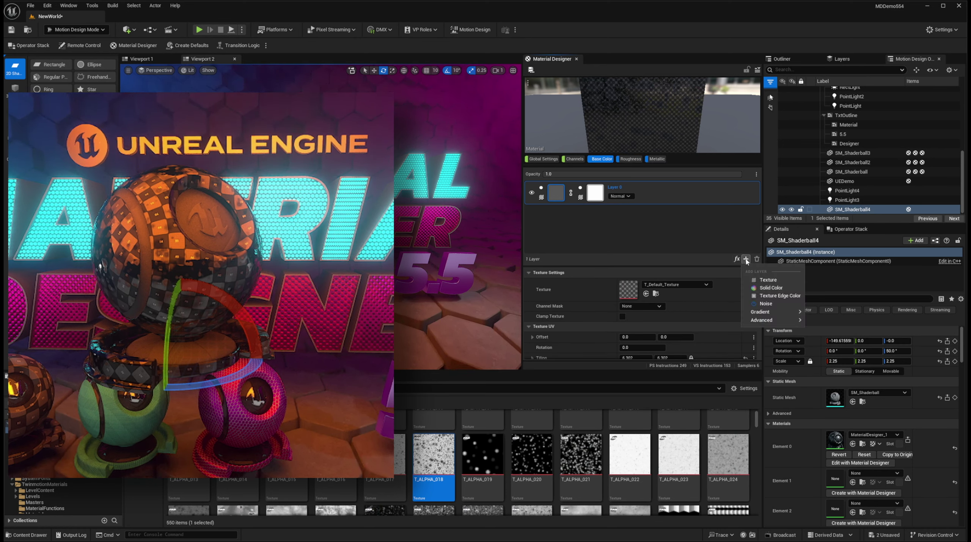
{"action": "left_click", "coordinate": [764, 288]}
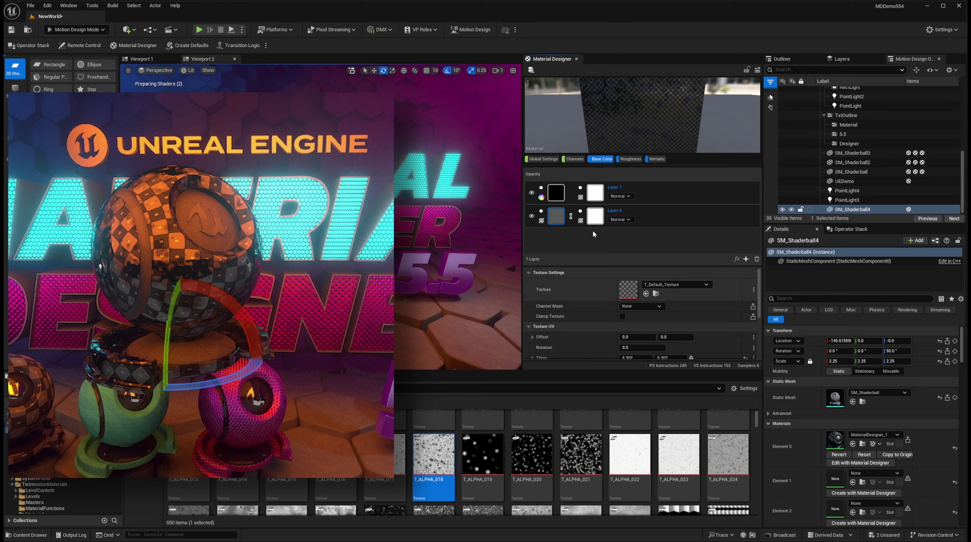
{"action": "left_click", "coordinate": [556, 194]}
{"action": "left_click", "coordinate": [640, 294]}
{"action": "left_click", "coordinate": [747, 349]}
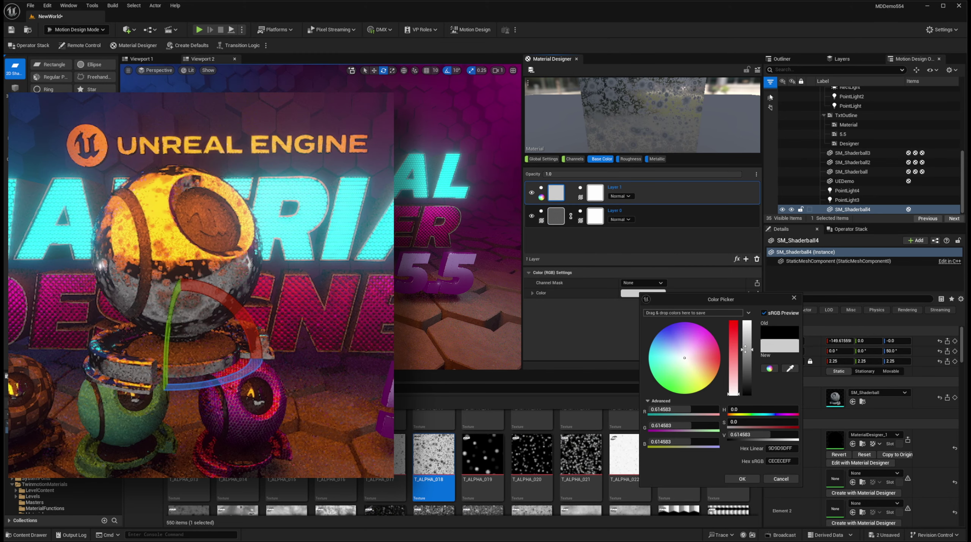
{"action": "left_click_drag", "start_coordinate": [746, 349], "coordinate": [745, 343]}
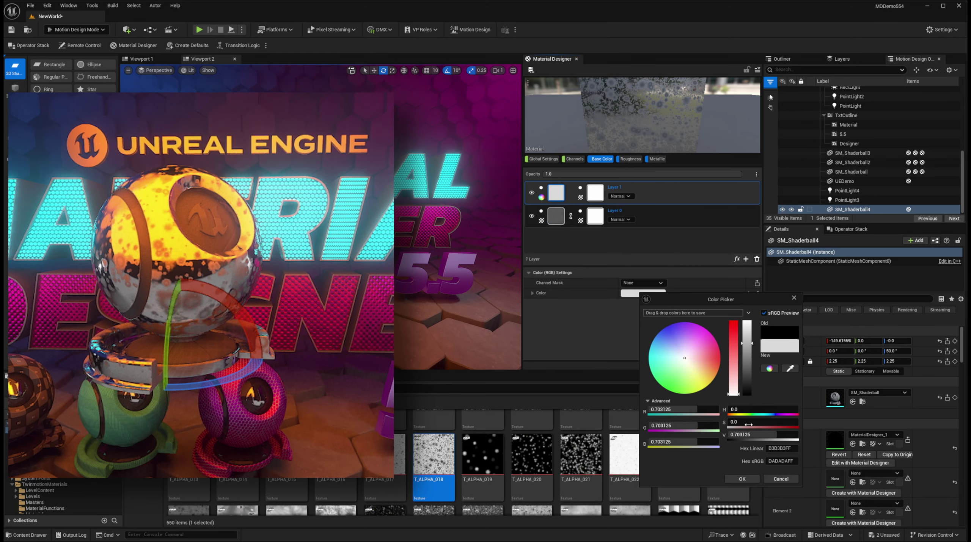
{"action": "left_click", "coordinate": [742, 479]}
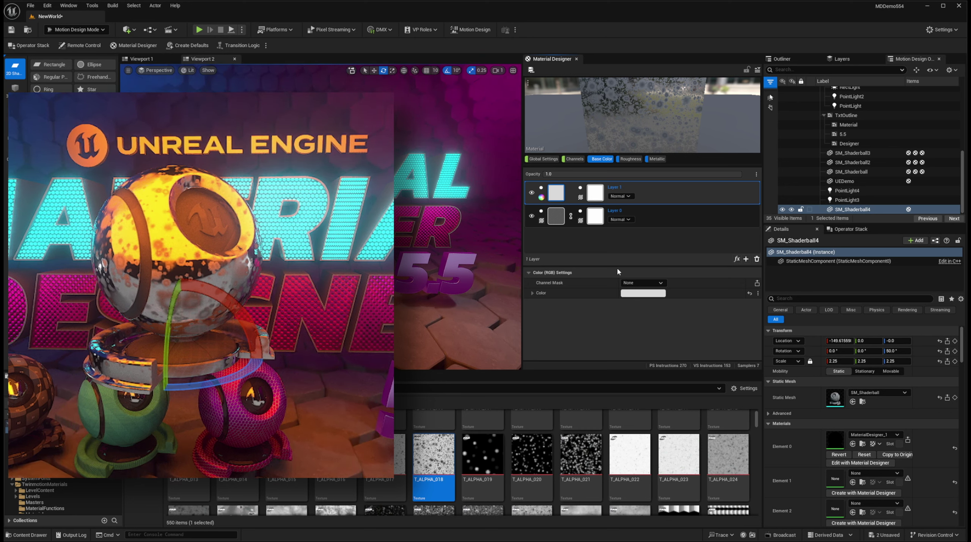
Assign T_ALPHA_018 as the mask texture of the Base Color channel's solid color layer
{"action": "mouse_move", "coordinate": [598, 198]}
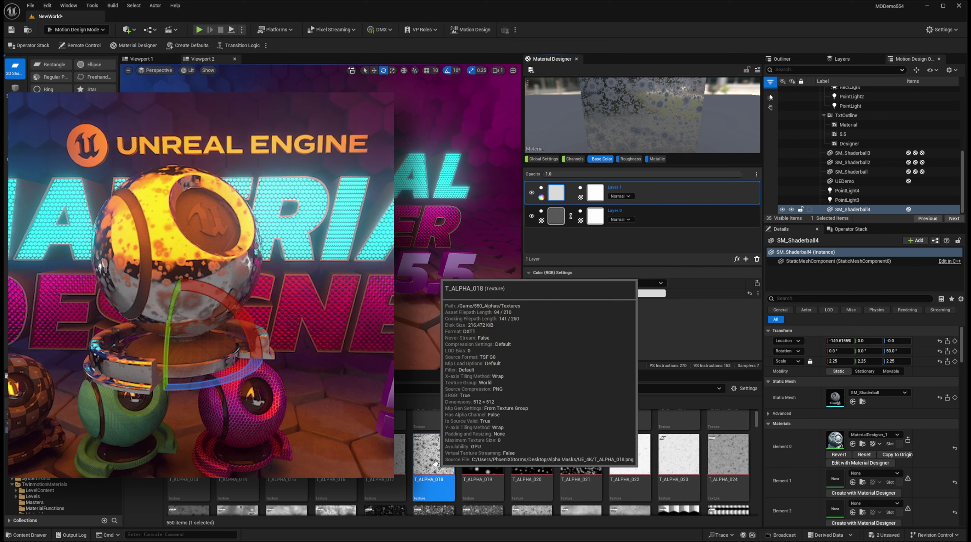
{"action": "left_click_drag", "start_coordinate": [452, 432], "coordinate": [595, 195]}
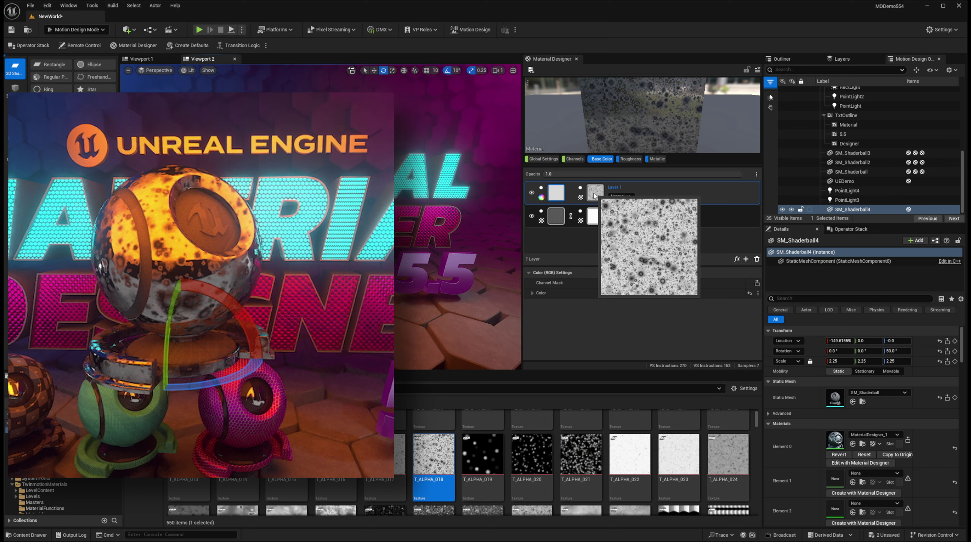
{"action": "left_click", "coordinate": [596, 194]}
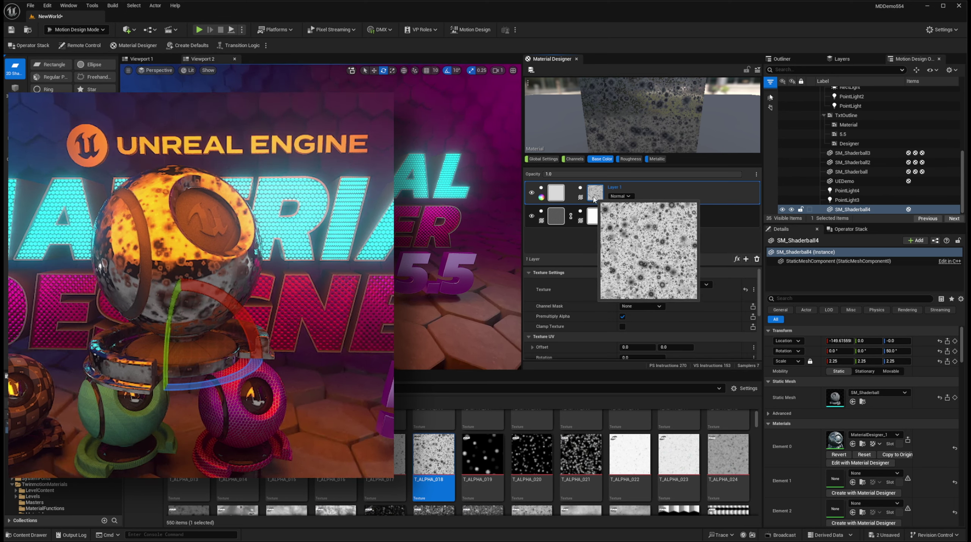
{"action": "mouse_move", "coordinate": [559, 194]}
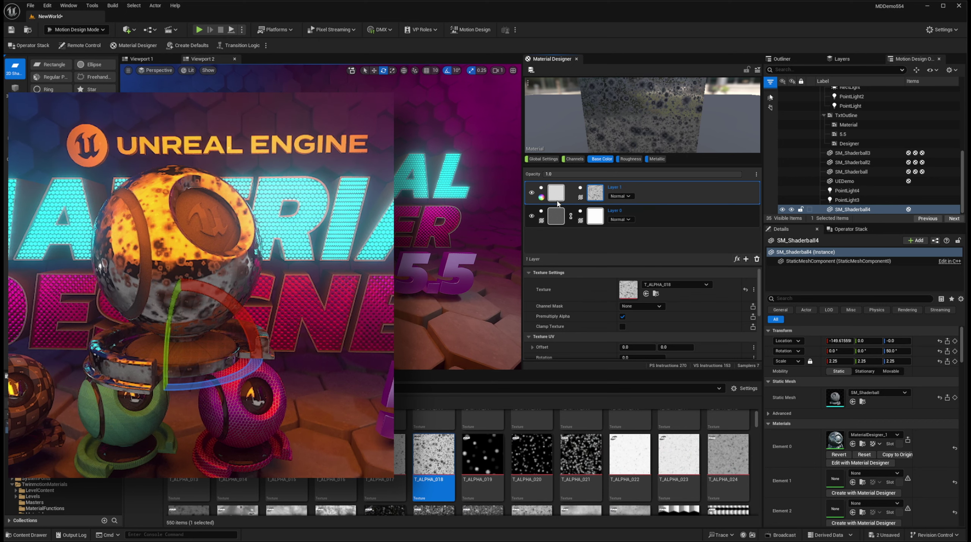
{"action": "mouse_move", "coordinate": [597, 194]}
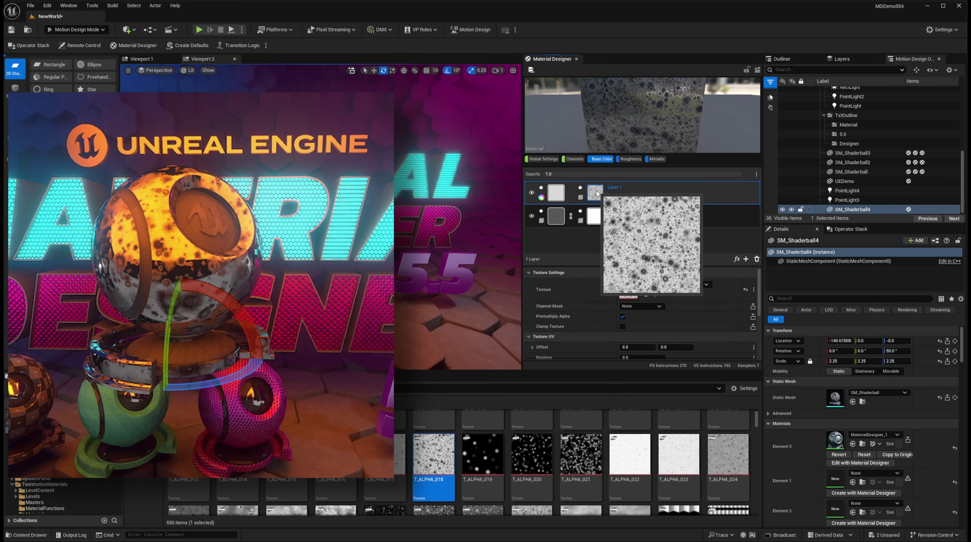
Add an Invert (Alpha) effect to the Base Color channel's Layer 1 mask
{"action": "left_click", "coordinate": [737, 260]}
{"action": "mouse_move", "coordinate": [747, 290]}
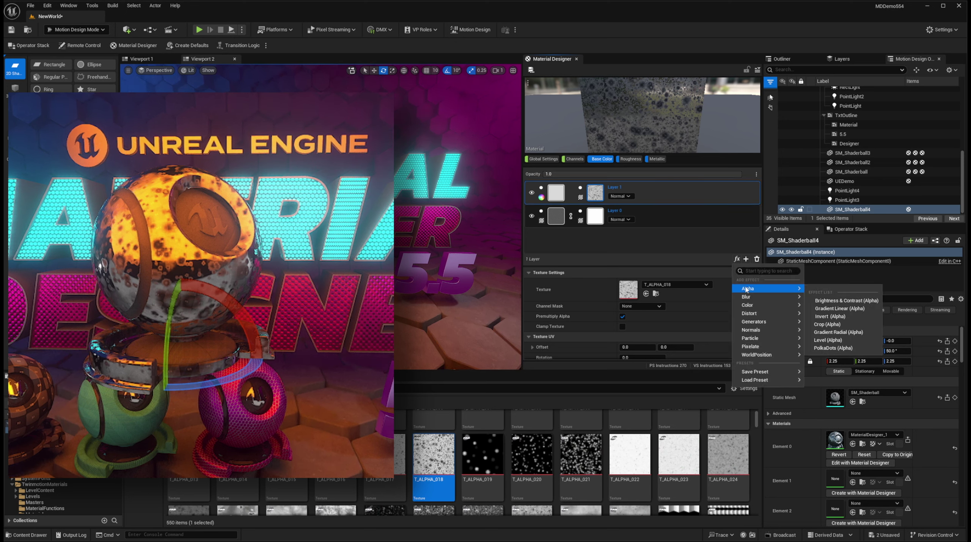
{"action": "left_click", "coordinate": [819, 317]}
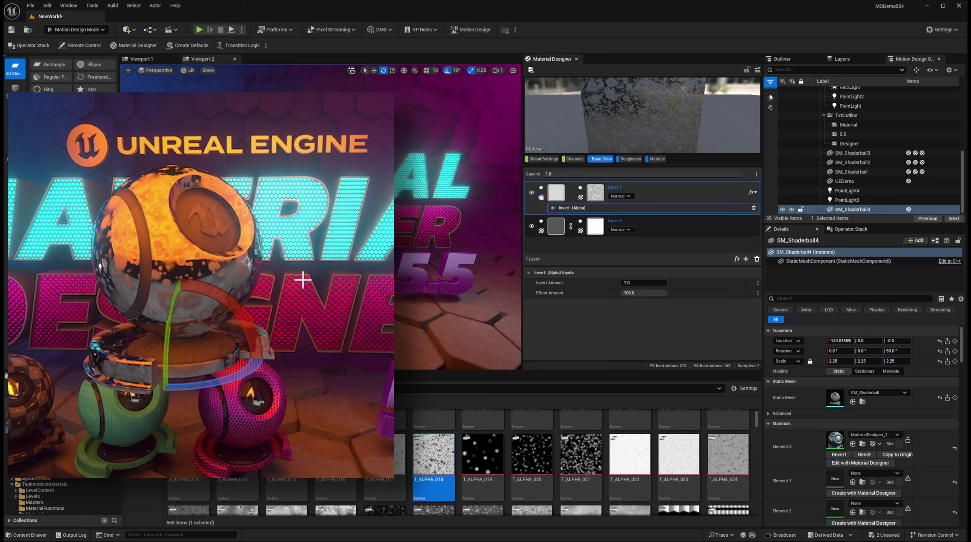
Switch to File Explorer's subtle-black-granite-ue folder, move it aside, and start a Material Designer material for the shader ball's Element 1 slot
{"action": "key", "text": "alt+Tab"}
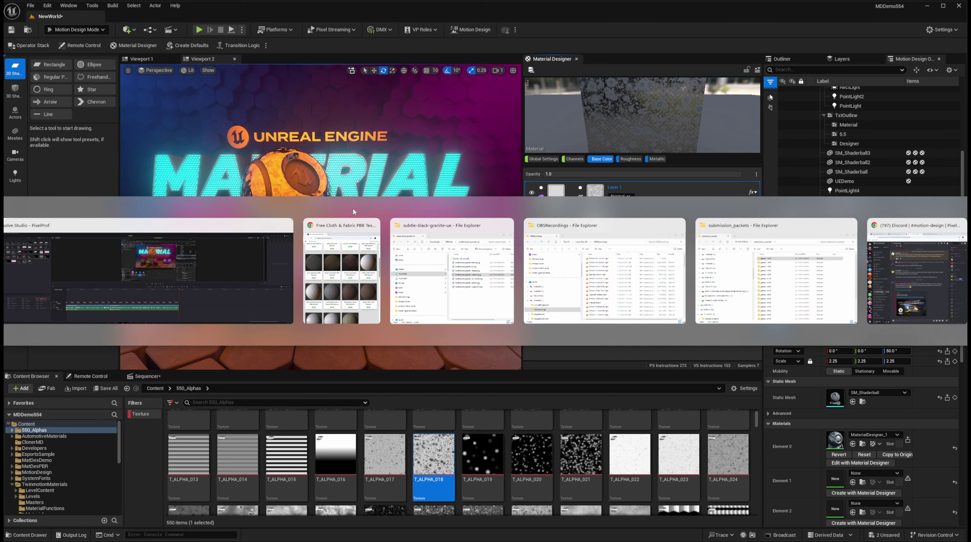
{"action": "left_click", "coordinate": [448, 262]}
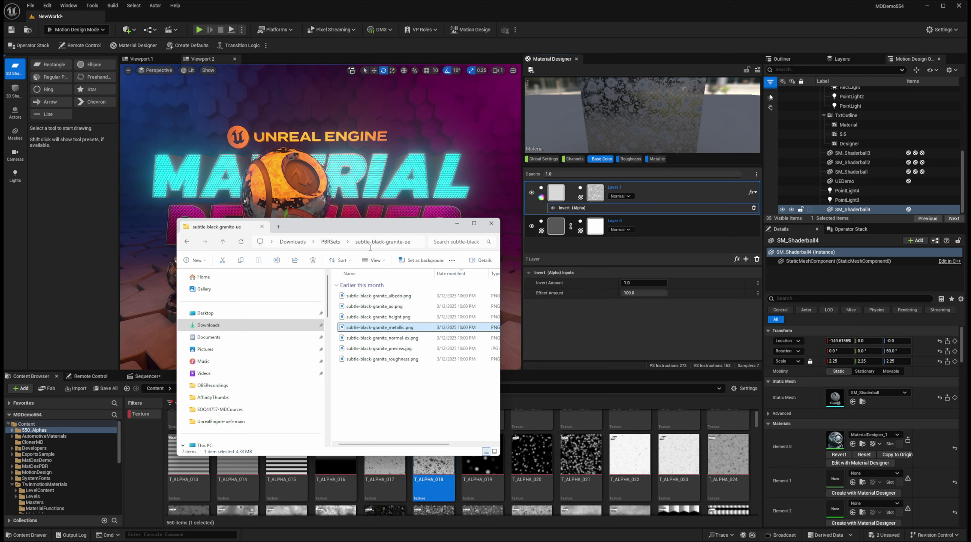
{"action": "left_click_drag", "start_coordinate": [391, 230], "coordinate": [209, 250]}
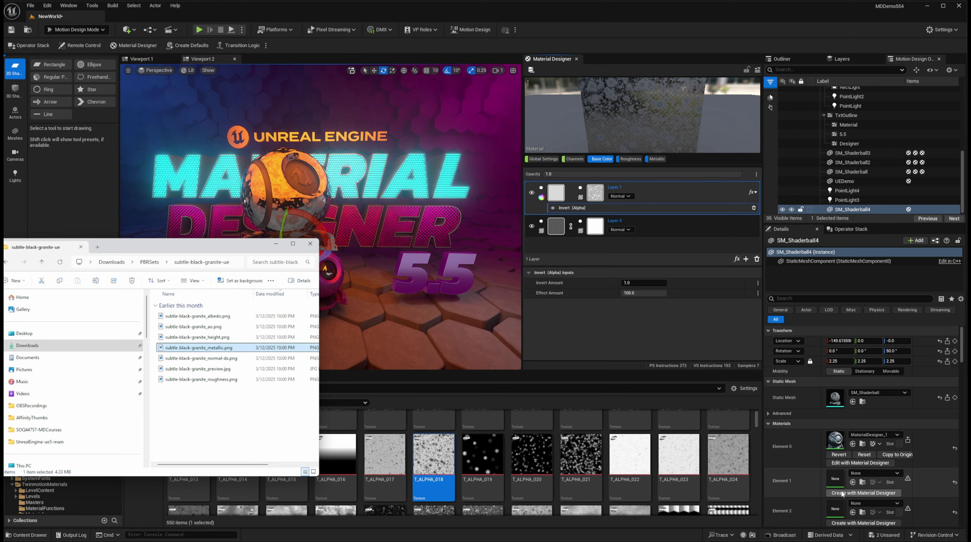
{"action": "left_click", "coordinate": [863, 494]}
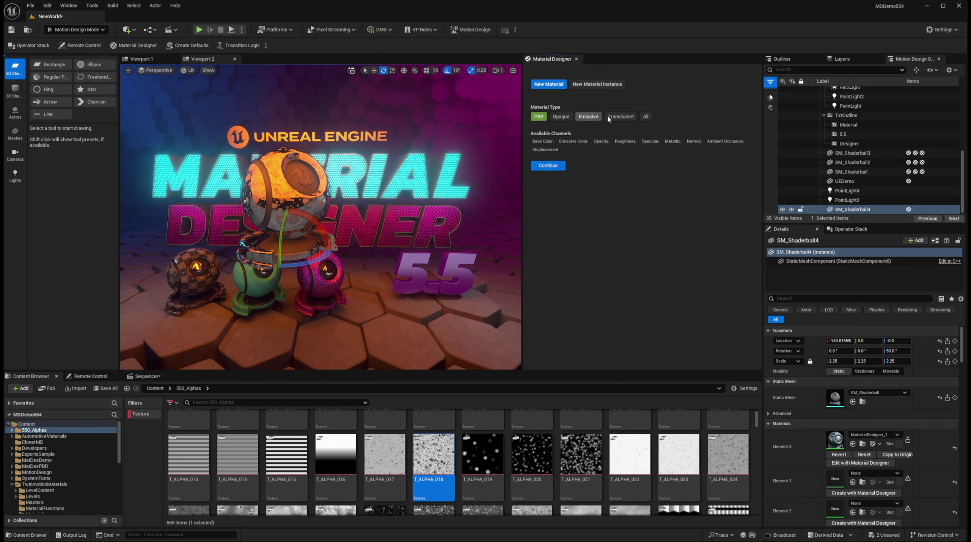
Select all seven subtle-black-granite files in File Explorer and move the window clear of the Content Browser
{"action": "key", "text": "alt+Tab"}
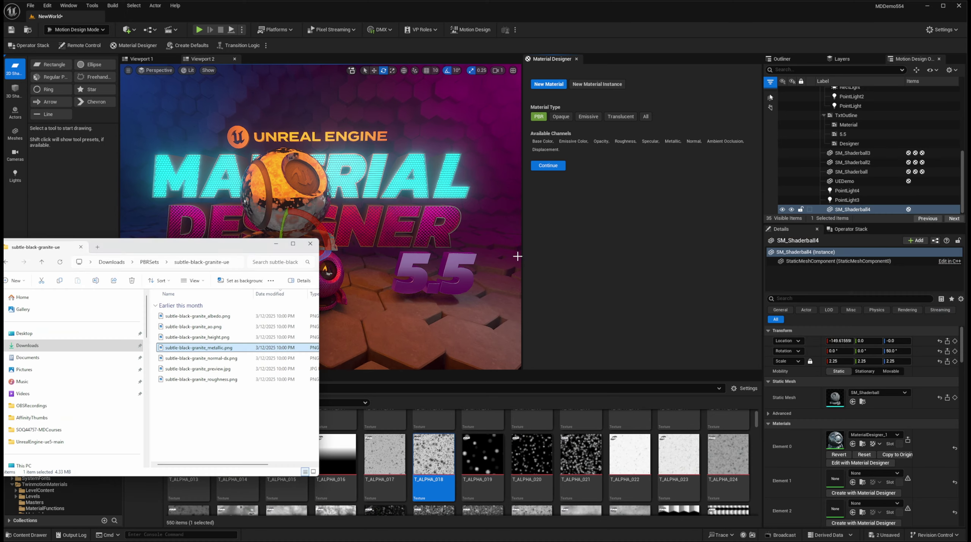
{"action": "left_click_drag", "start_coordinate": [217, 402], "coordinate": [176, 312]}
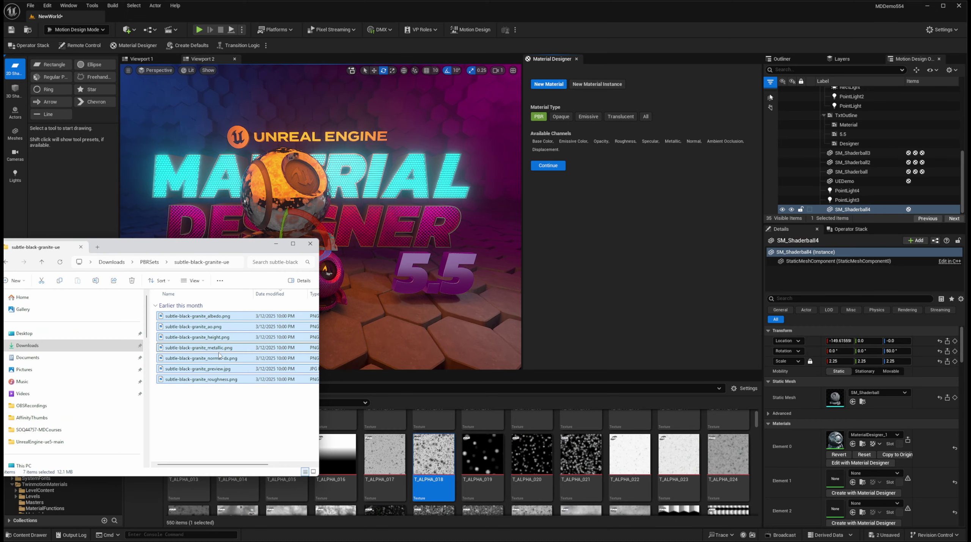
{"action": "left_click_drag", "start_coordinate": [219, 243], "coordinate": [105, 234]}
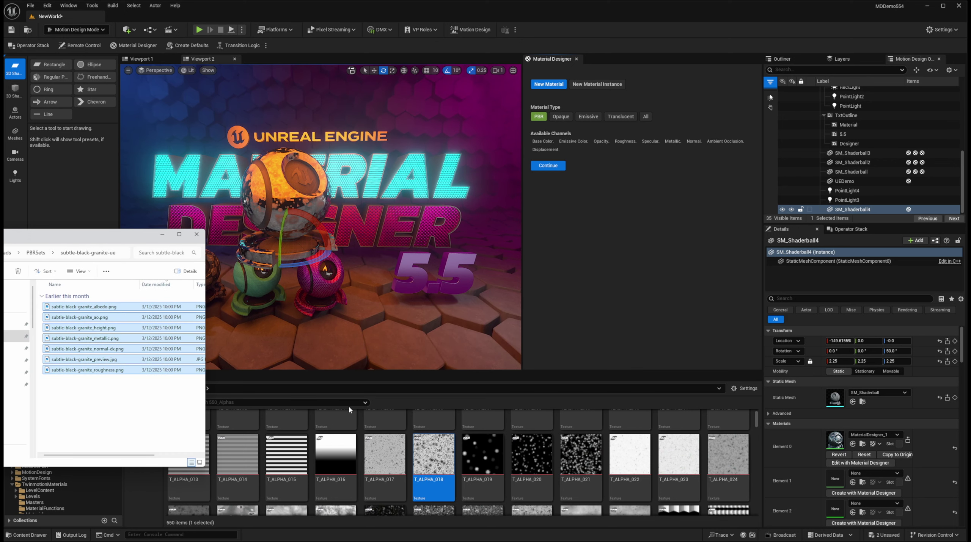
{"action": "left_click_drag", "start_coordinate": [129, 234], "coordinate": [1, 222]}
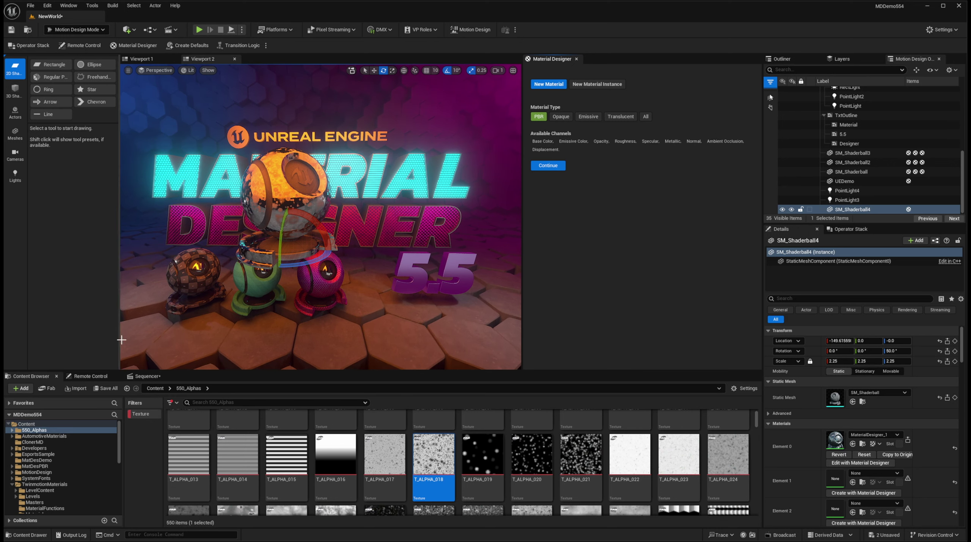
Turn off the Texture filter in the root Content folder and create a new folder there named PDRTextures
{"action": "left_click", "coordinate": [155, 389]}
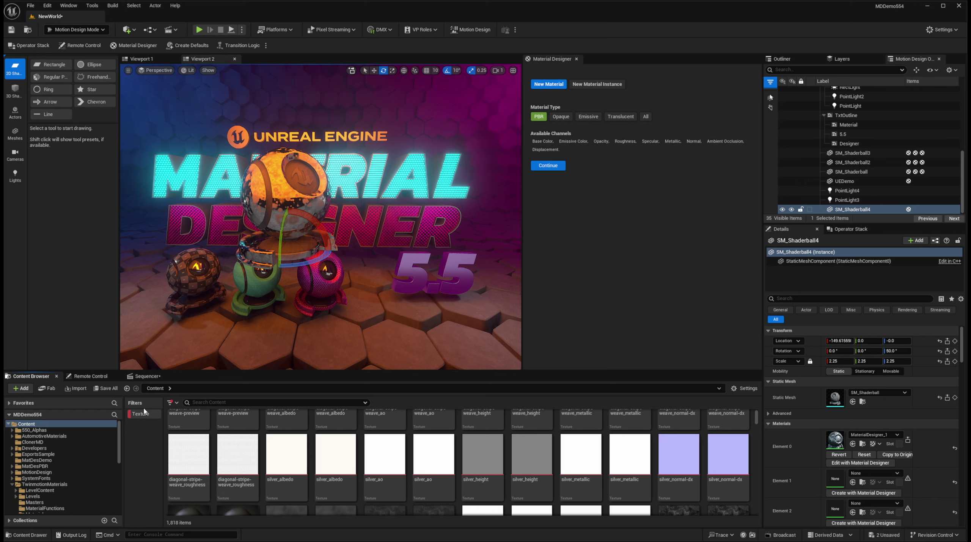
{"action": "left_click", "coordinate": [146, 415]}
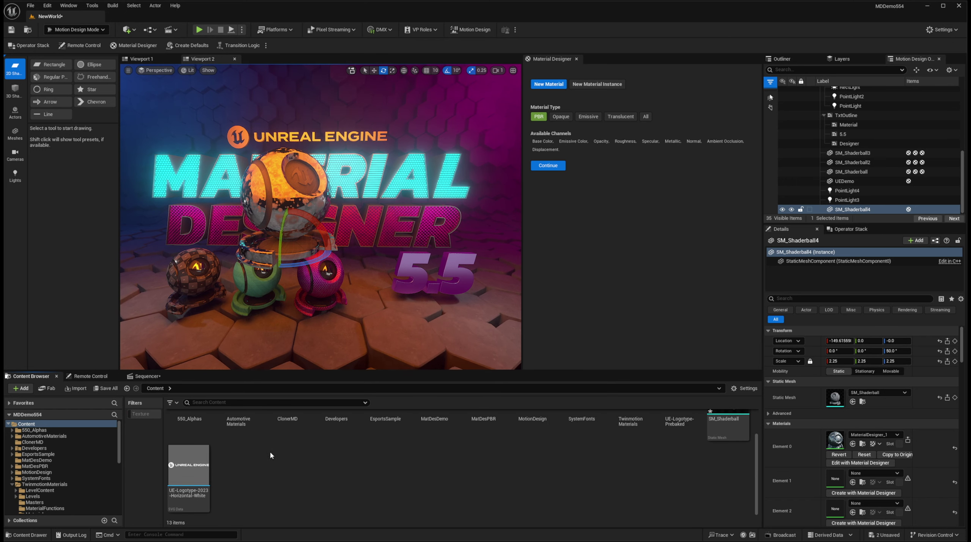
{"action": "right_click", "coordinate": [303, 482]}
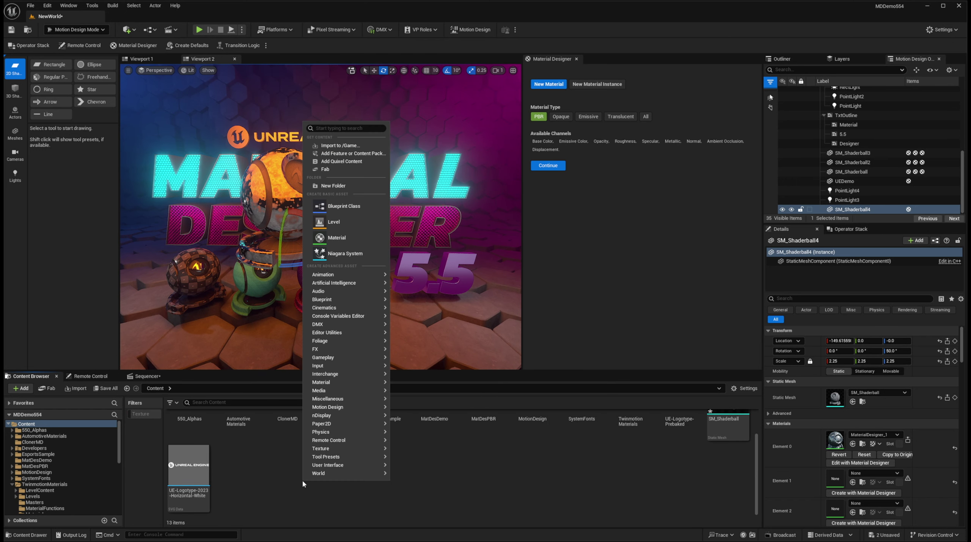
{"action": "left_click", "coordinate": [333, 185]}
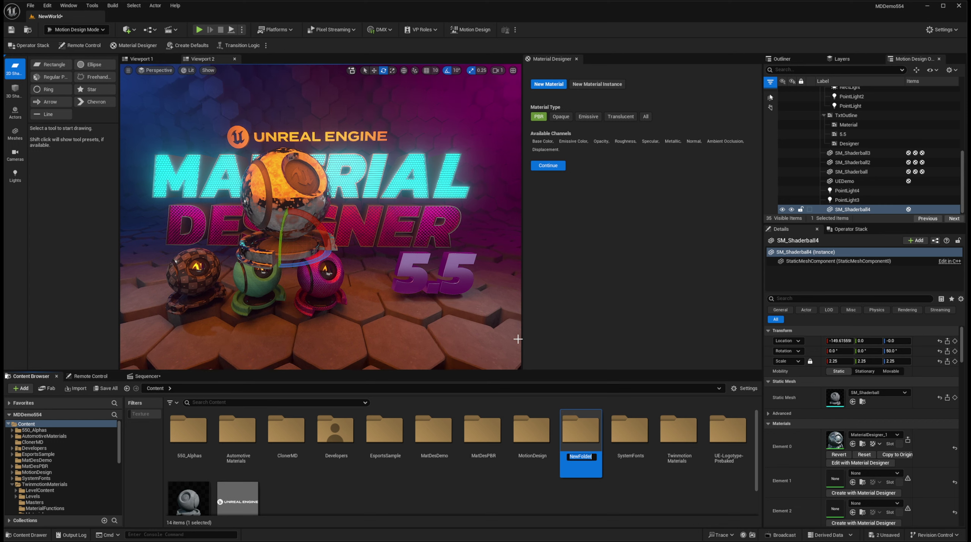
{"action": "type", "text": "PDRTe"}
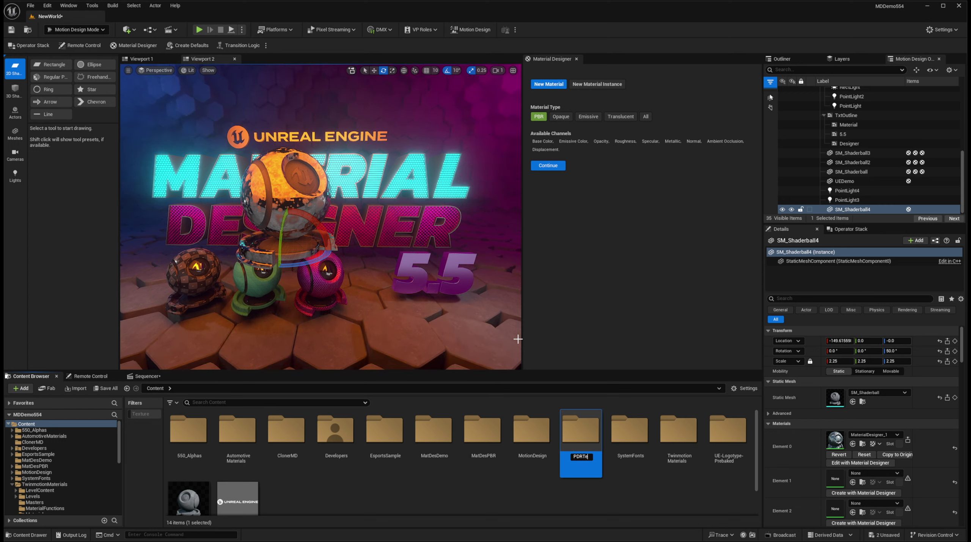
{"action": "type", "text": "xtures"}
{"action": "key", "text": "Return"}
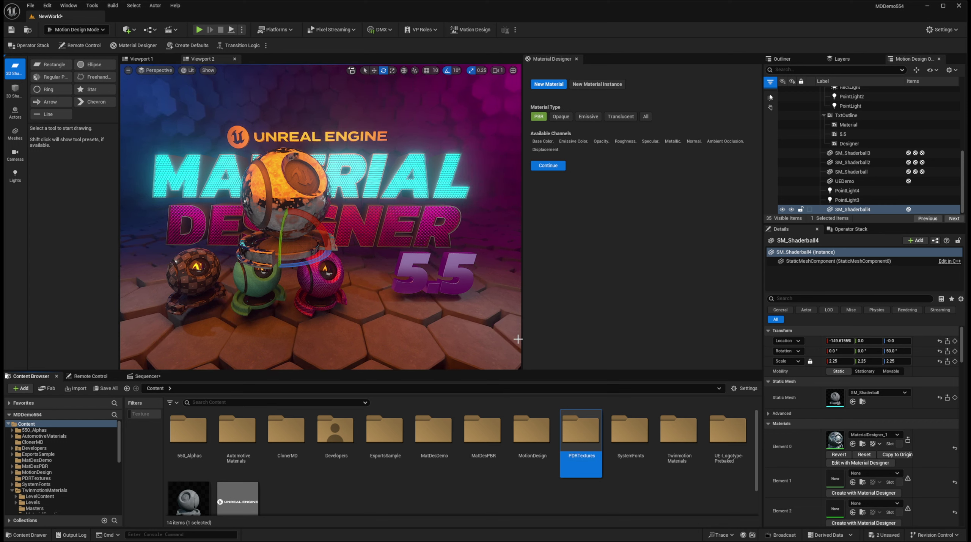
Import the seven selected subtle-black-granite files from File Explorer into the PDRTextures folder and save everything
{"action": "double_click", "coordinate": [566, 432]}
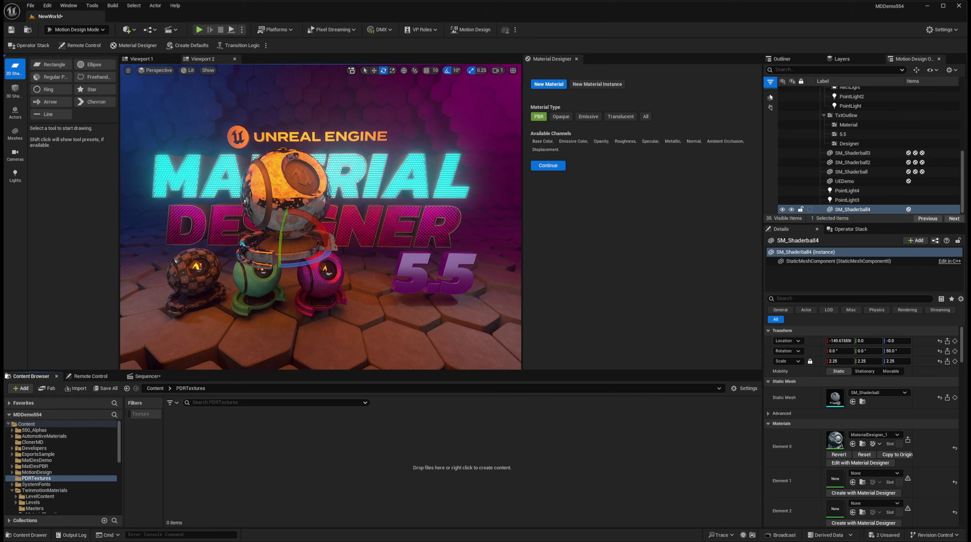
{"action": "left_click_drag", "start_coordinate": [4, 259], "coordinate": [152, 240]}
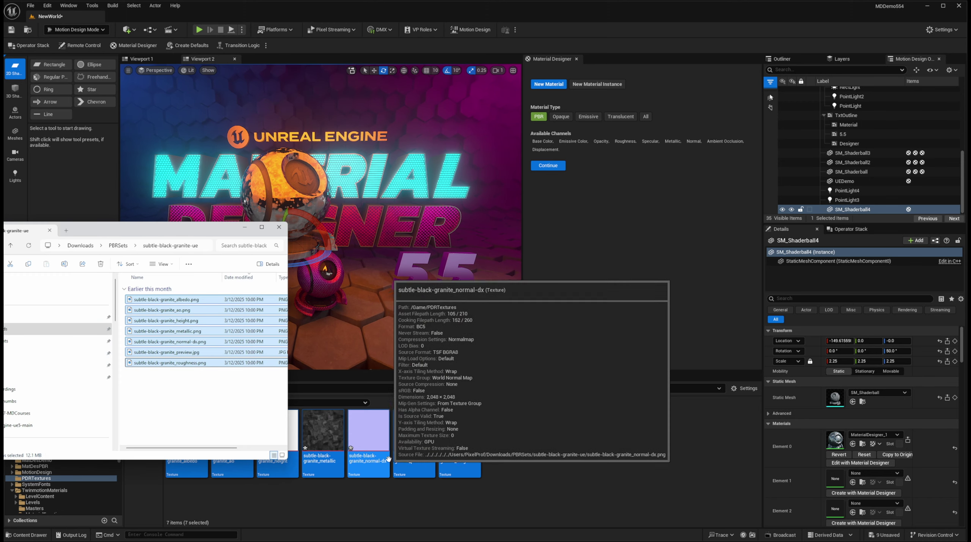
{"action": "left_click_drag", "start_coordinate": [207, 230], "coordinate": [1, 233]}
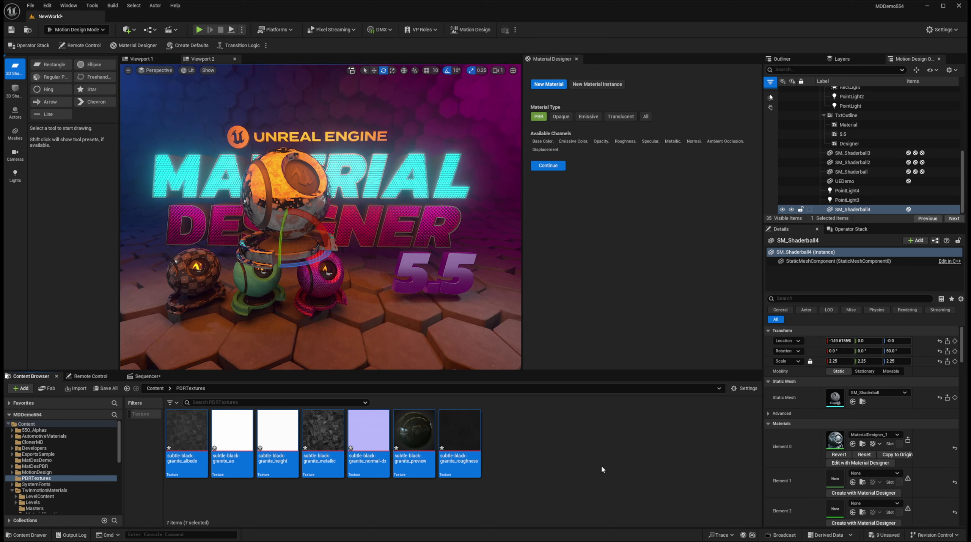
{"action": "left_click", "coordinate": [575, 455]}
{"action": "key", "text": "ctrl+s"}
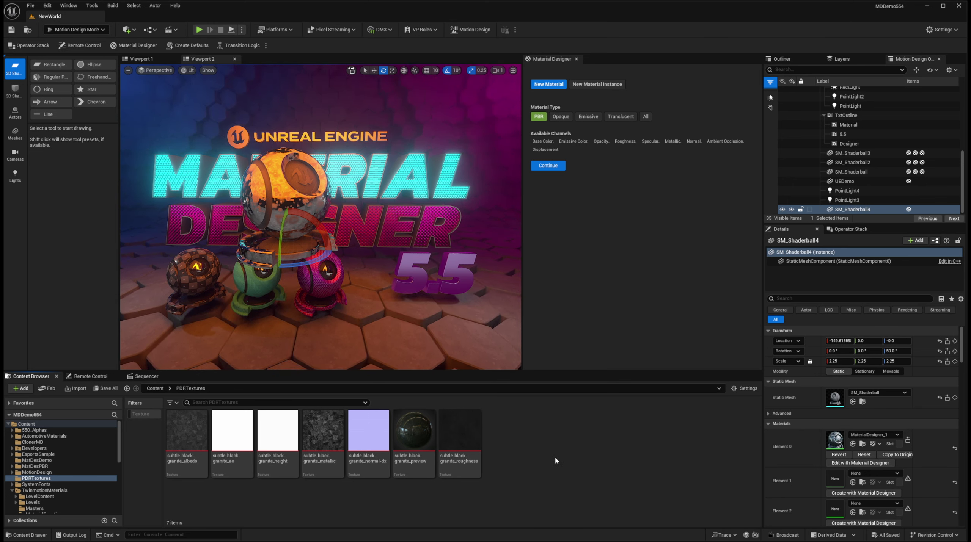
Load all seven subtle-black-granite textures into Material Designer's Texture Set Builder for the new material
{"action": "left_click", "coordinate": [468, 432]}
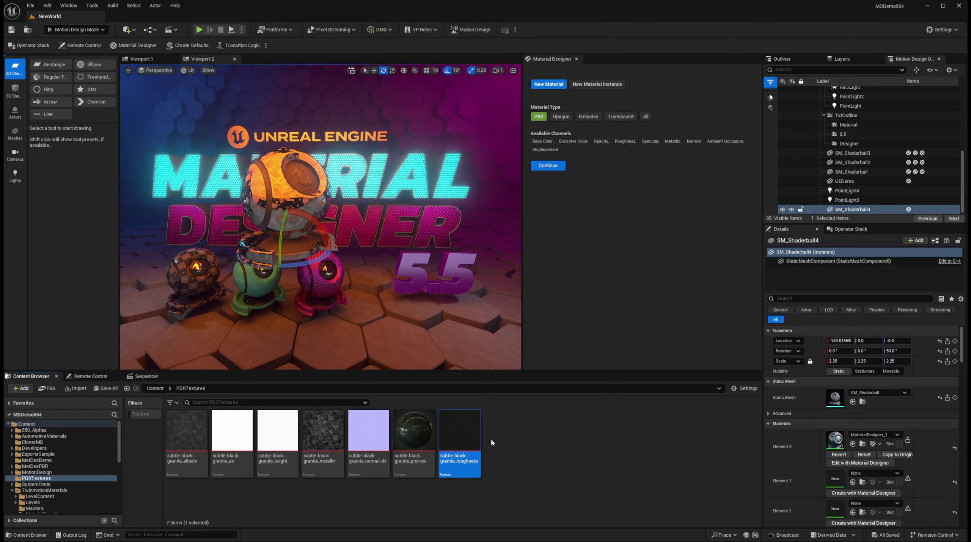
{"action": "key", "text": "ctrl+a"}
{"action": "left_click_drag", "start_coordinate": [455, 442], "coordinate": [584, 208]}
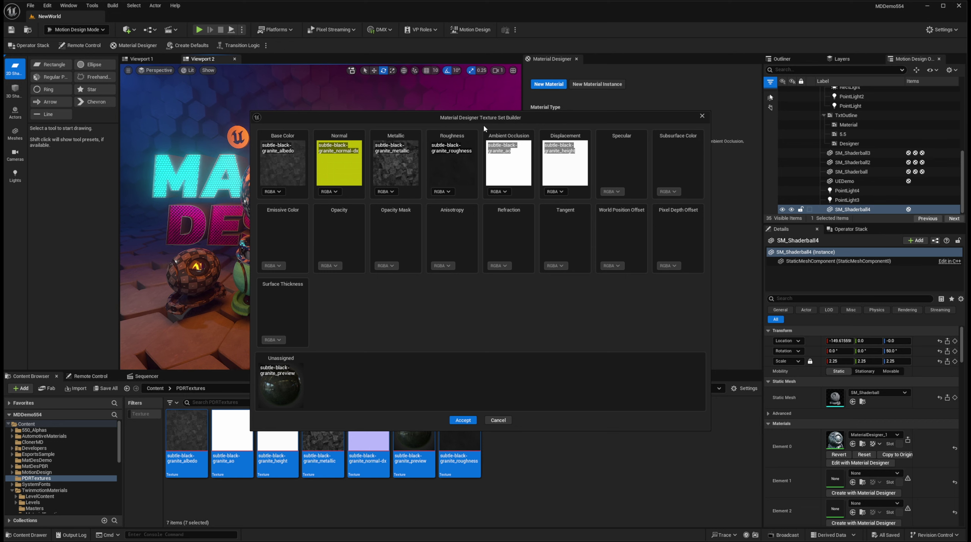
Accept the automatic channel assignments of the subtle-black-granite texture set to build the Element 1 material, and inspect its preview
{"action": "left_click_drag", "start_coordinate": [485, 120], "coordinate": [570, 144]}
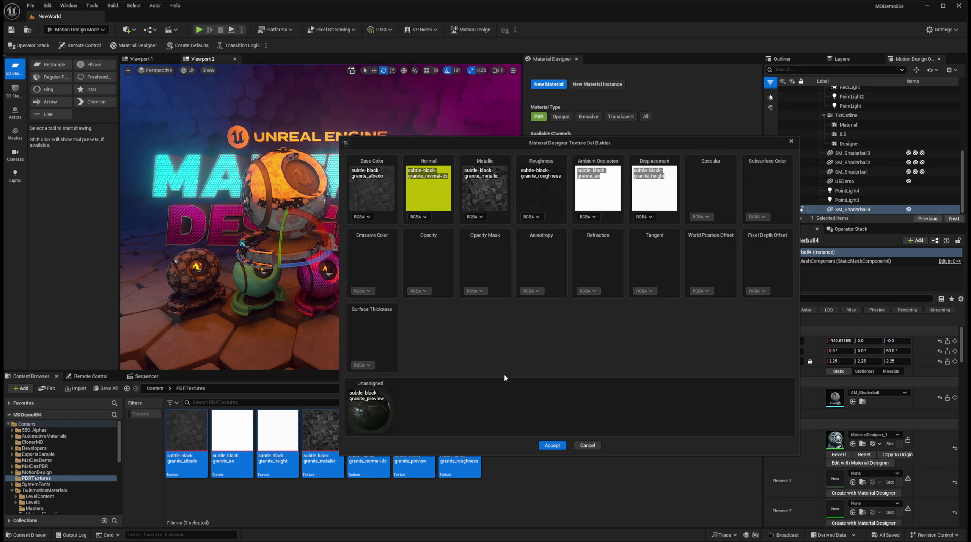
{"action": "left_click", "coordinate": [551, 447]}
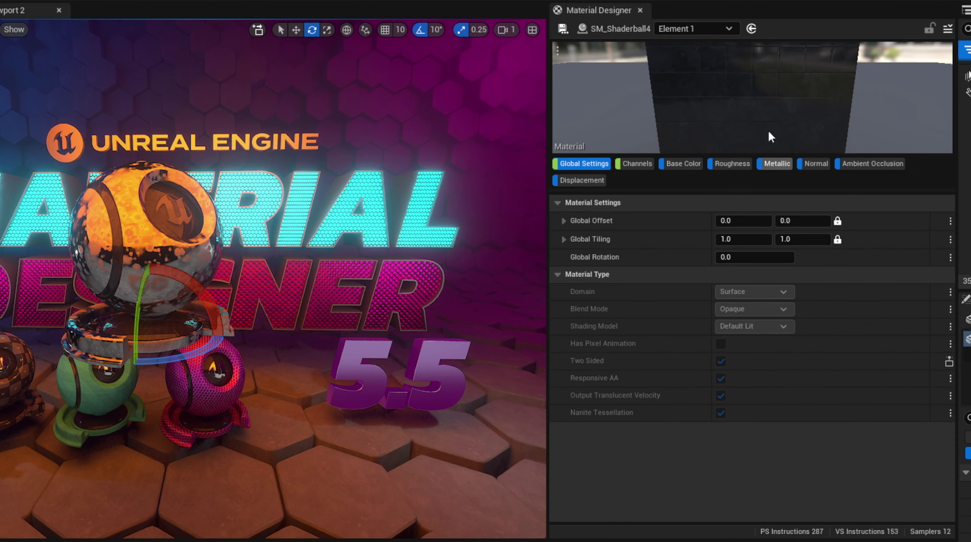
{"action": "left_click_drag", "start_coordinate": [748, 114], "coordinate": [725, 121]}
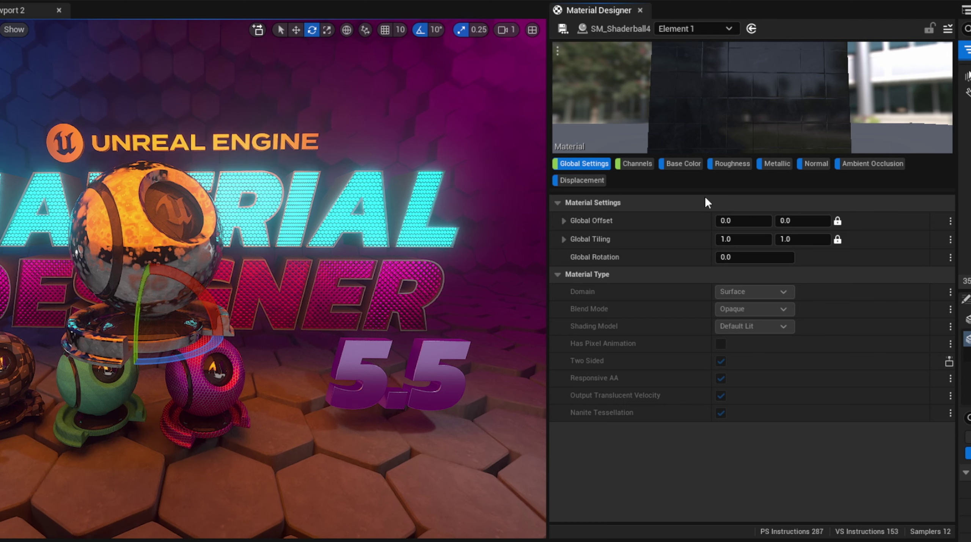
Change the Normal channel's Layer 0 source to Solid Color and sample its color from the subtle-black-granite_normal-dx texture thumbnail
{"action": "left_click", "coordinate": [815, 164]}
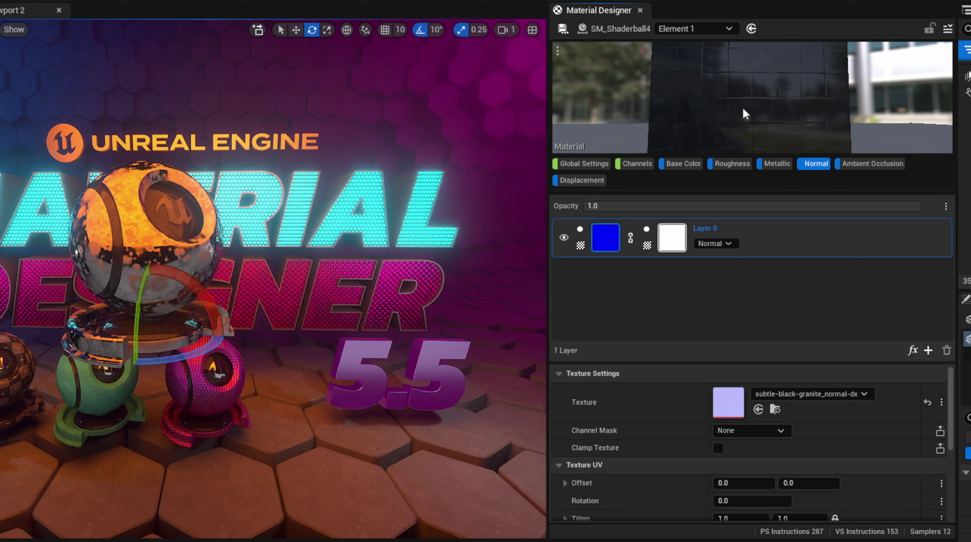
{"action": "left_click", "coordinate": [581, 246]}
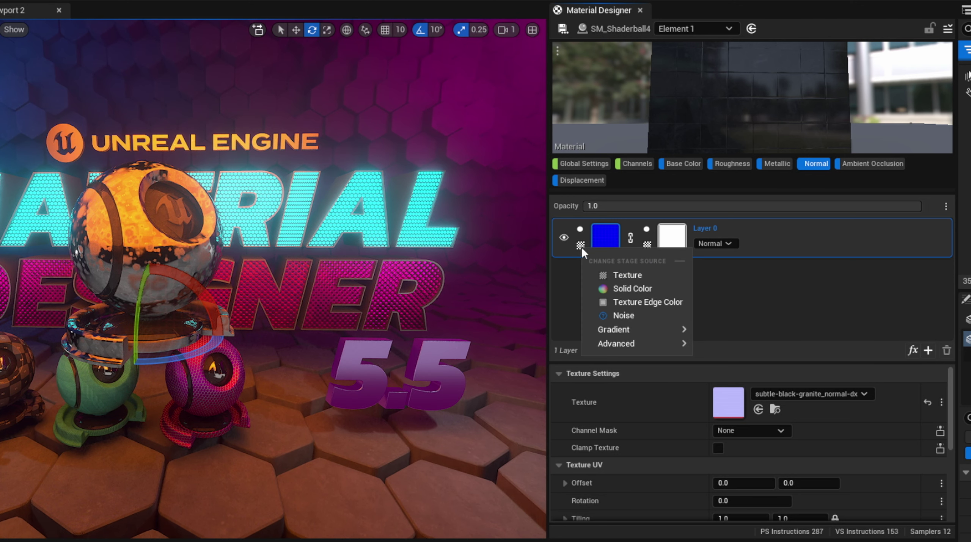
{"action": "left_click", "coordinate": [601, 292]}
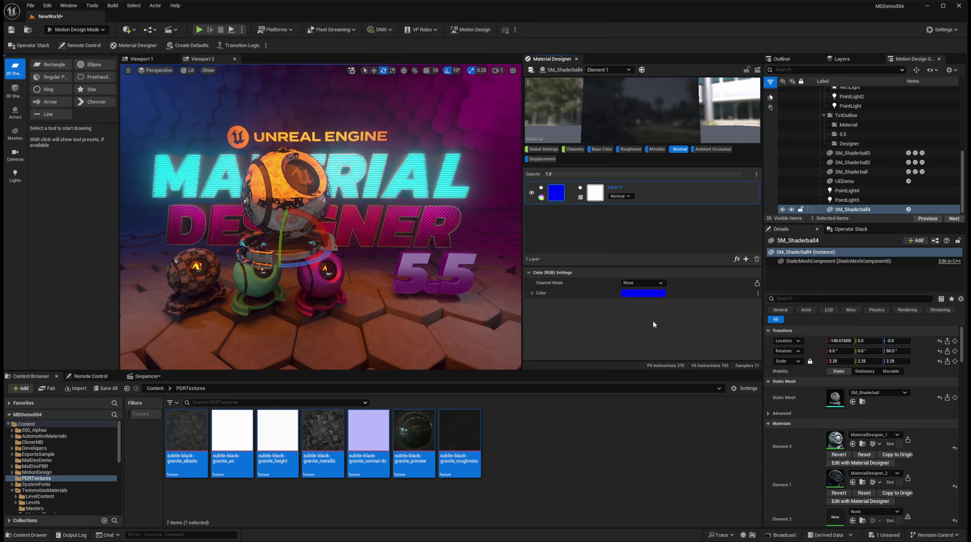
{"action": "left_click", "coordinate": [646, 295]}
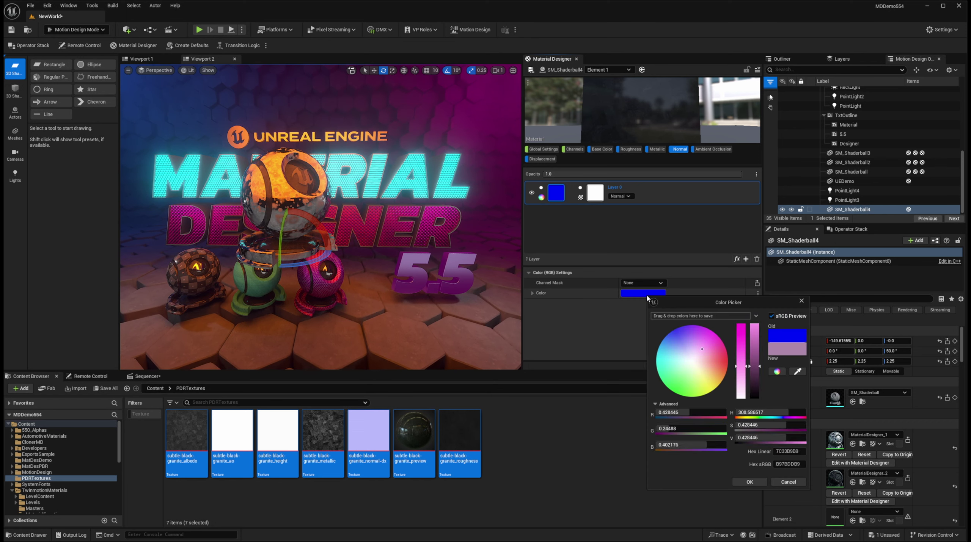
{"action": "left_click", "coordinate": [798, 372]}
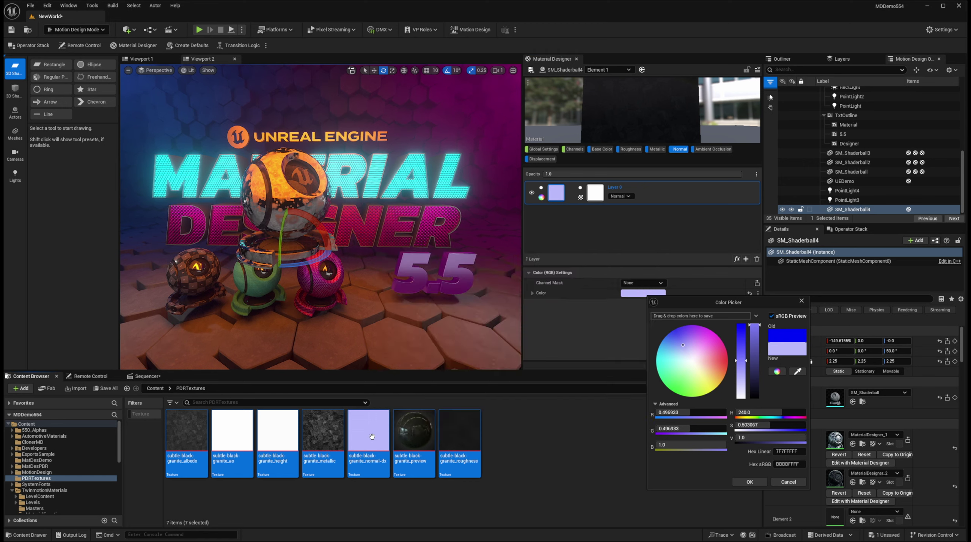
{"action": "left_click", "coordinate": [372, 437]}
{"action": "left_click", "coordinate": [750, 482]}
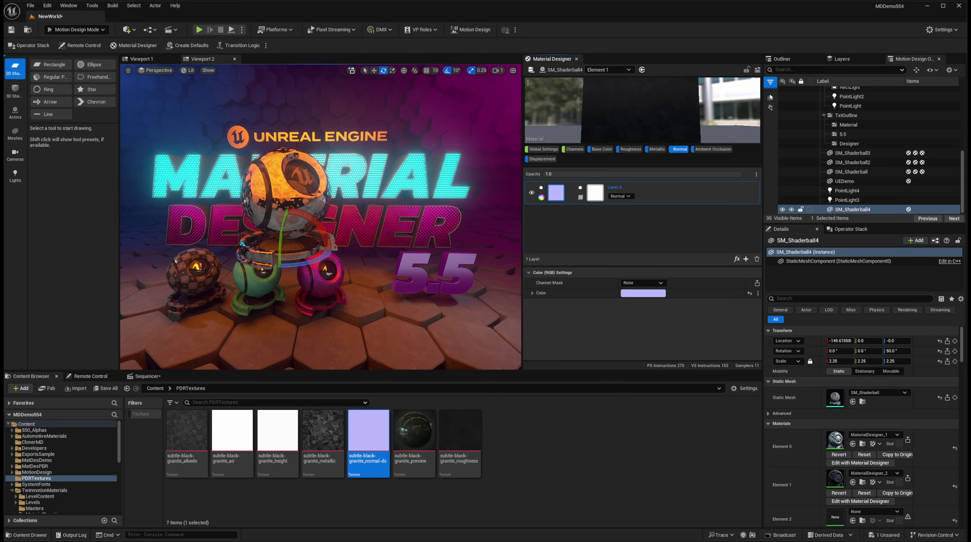
Import all the texture files from the PBRSets silver-ue folder into the PDRTextures content folder
{"action": "left_click_drag", "start_coordinate": [0, 224], "coordinate": [369, 224]}
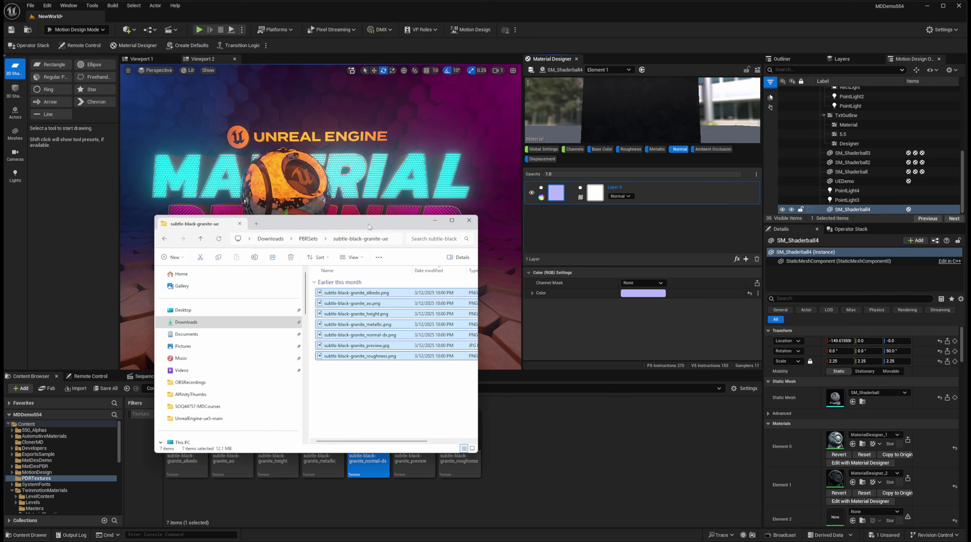
{"action": "left_click", "coordinate": [308, 240]}
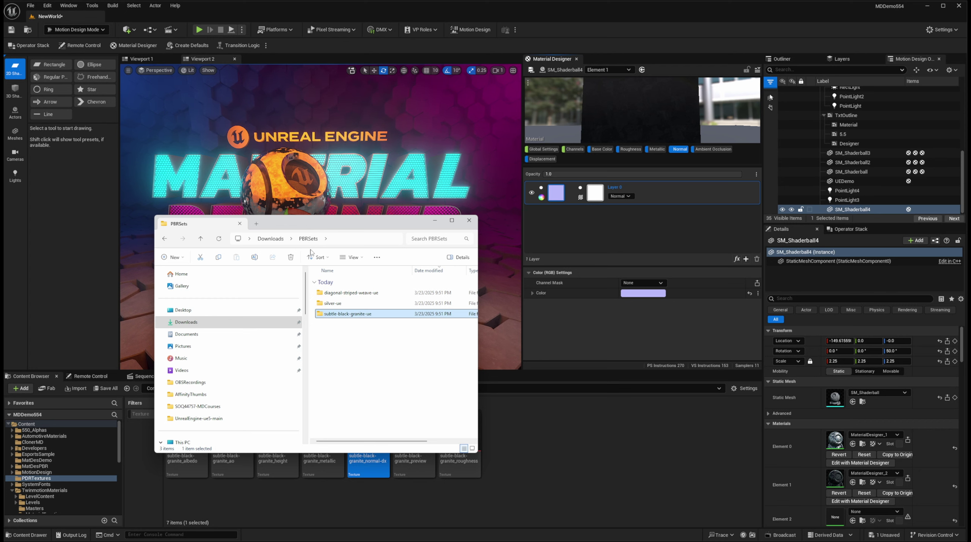
{"action": "double_click", "coordinate": [320, 304]}
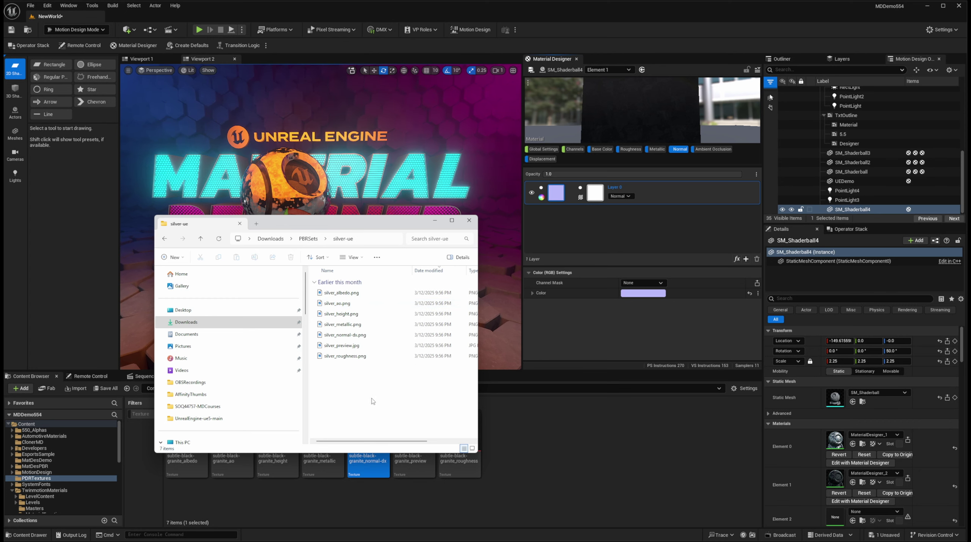
{"action": "left_click_drag", "start_coordinate": [372, 401], "coordinate": [330, 288]}
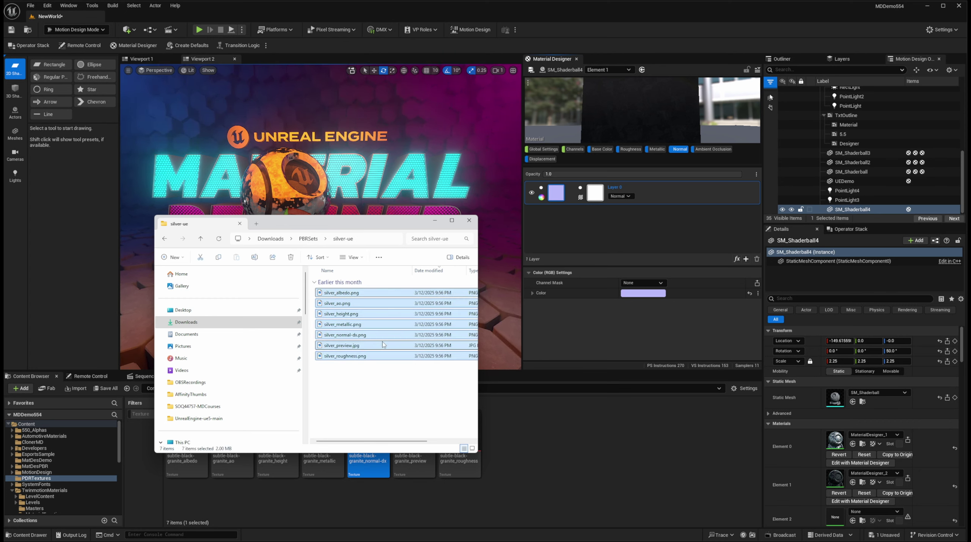
{"action": "left_click_drag", "start_coordinate": [337, 329], "coordinate": [537, 420]}
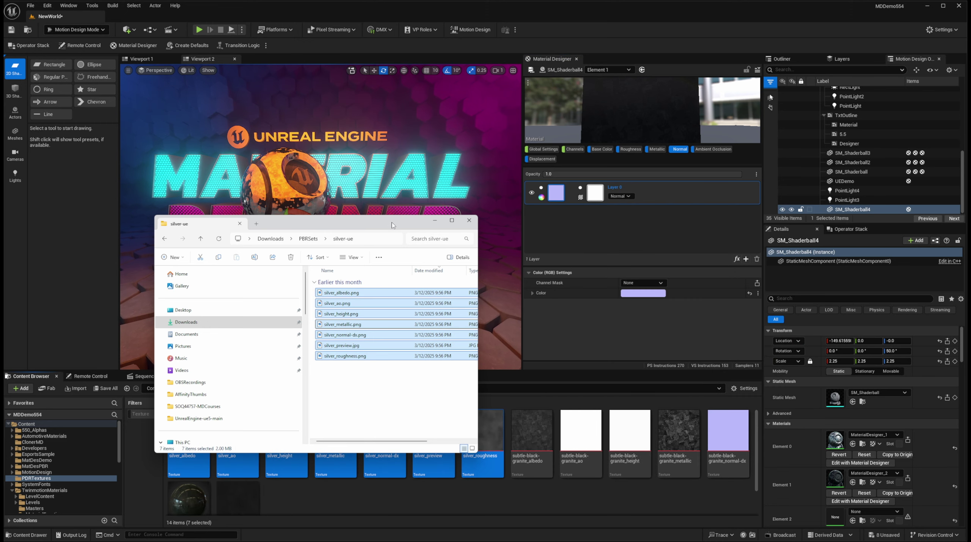
{"action": "left_click_drag", "start_coordinate": [393, 226], "coordinate": [0, 236]}
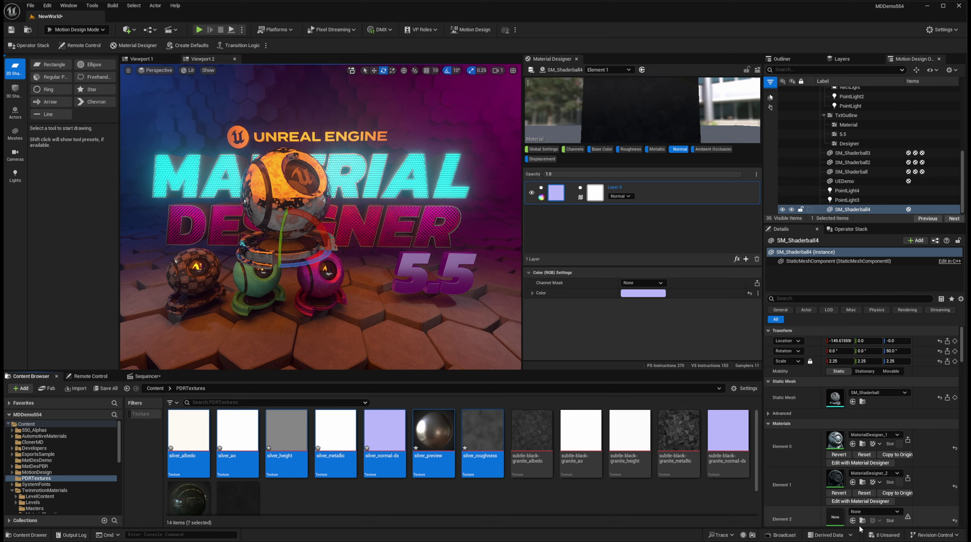
Create a Material Designer material for Element 2 from the imported silver texture set with the automatic channel assignments, and save the level
{"action": "scroll", "coordinate": [814, 492], "scroll_direction": "down", "scroll_amount": 3}
{"action": "scroll", "coordinate": [814, 493], "scroll_direction": "down", "scroll_amount": 1}
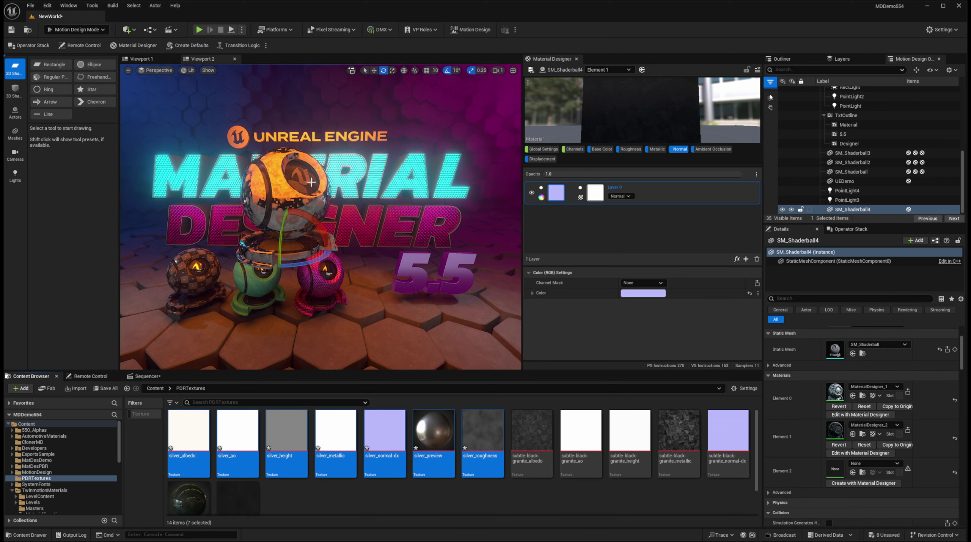
{"action": "left_click", "coordinate": [850, 484]}
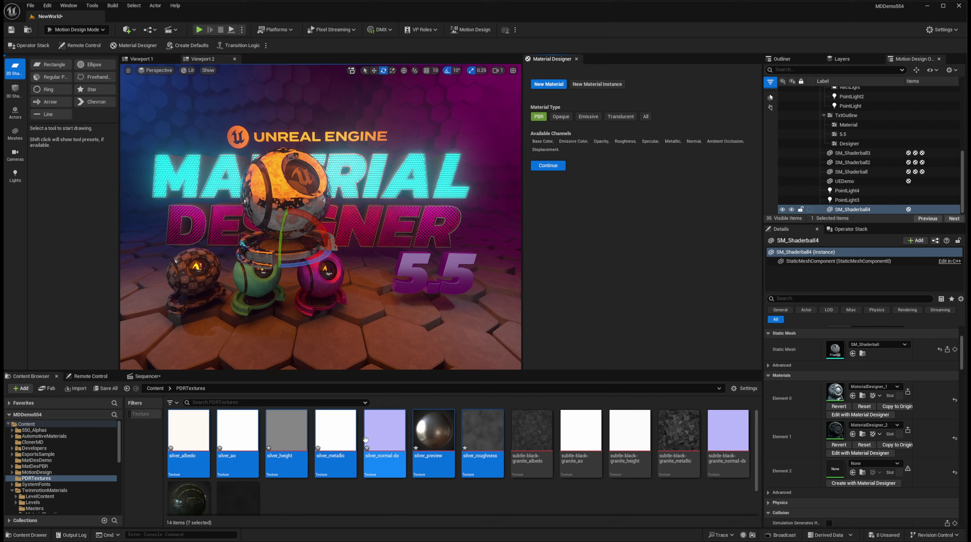
{"action": "left_click_drag", "start_coordinate": [384, 437], "coordinate": [581, 237]}
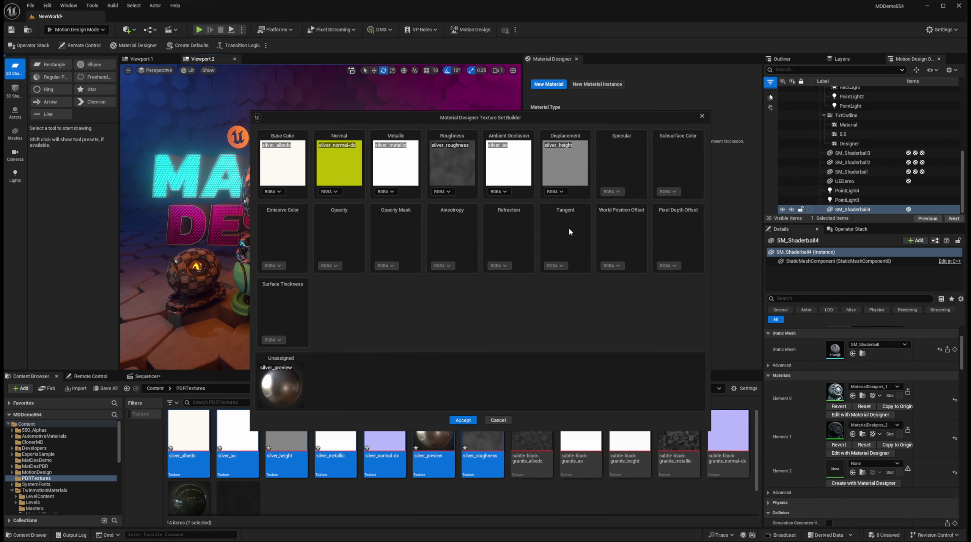
{"action": "left_click", "coordinate": [462, 420]}
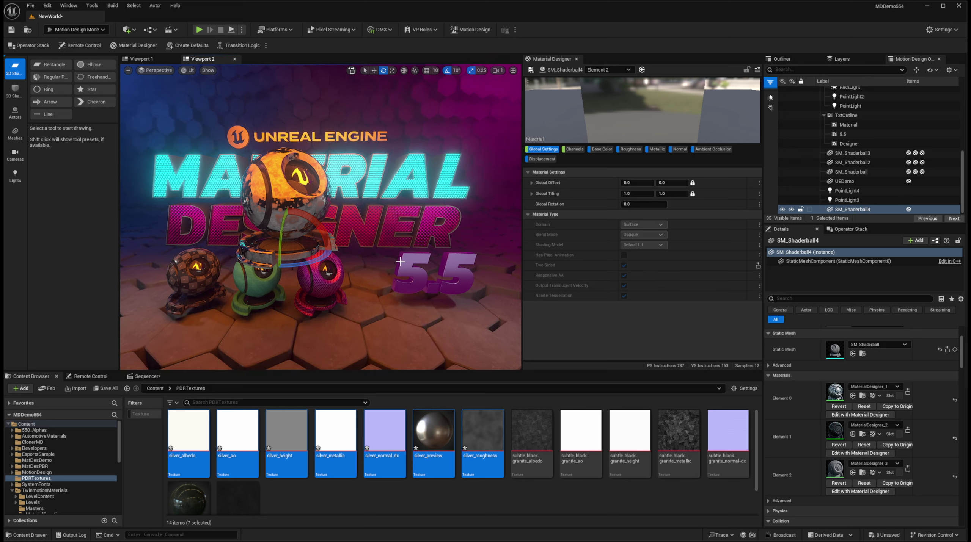
{"action": "key", "text": "ctrl+s"}
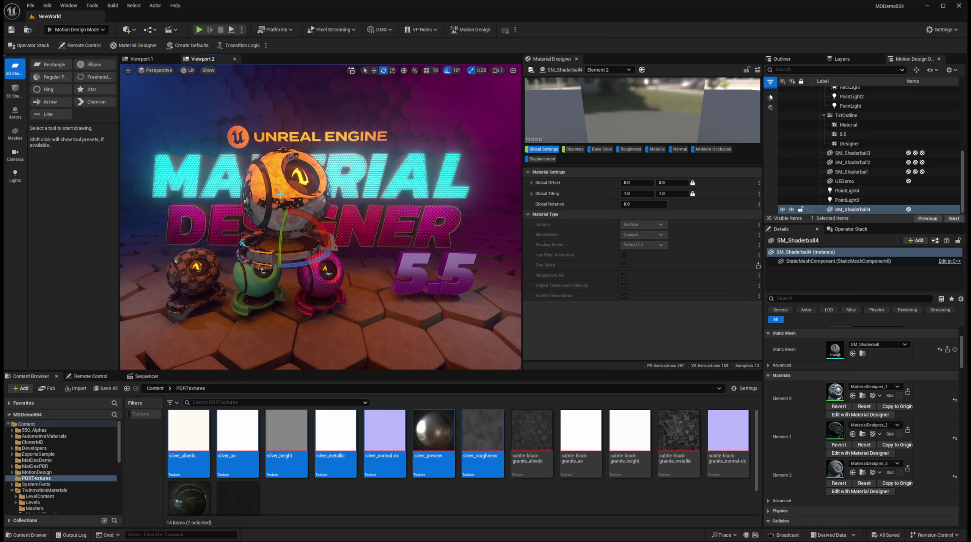
Import all the texture files from the PBRSets diagonal-striped-weave-ue folder into the PDRTextures content folder
{"action": "left_click_drag", "start_coordinate": [1, 192], "coordinate": [374, 233]}
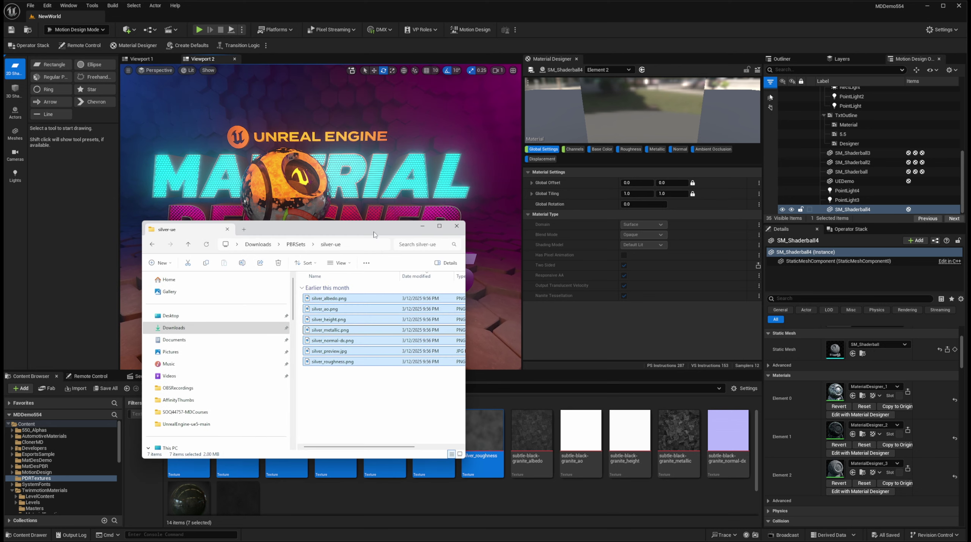
{"action": "left_click", "coordinate": [299, 246]}
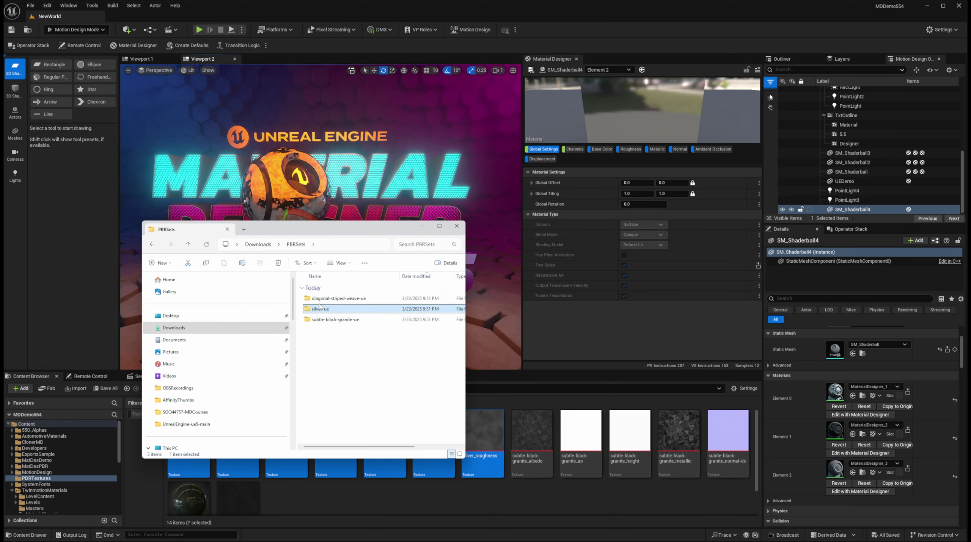
{"action": "double_click", "coordinate": [343, 299]}
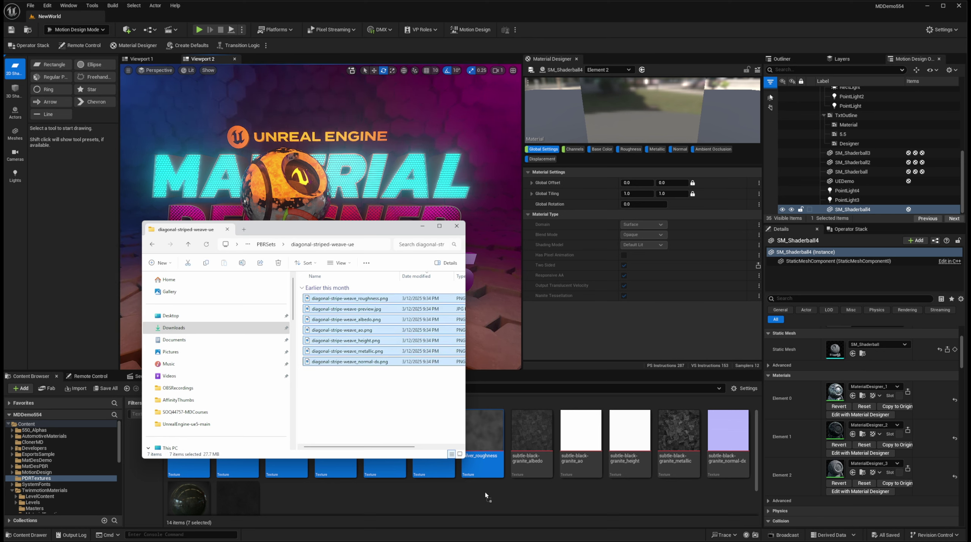
{"action": "left_click_drag", "start_coordinate": [486, 498], "coordinate": [486, 498]}
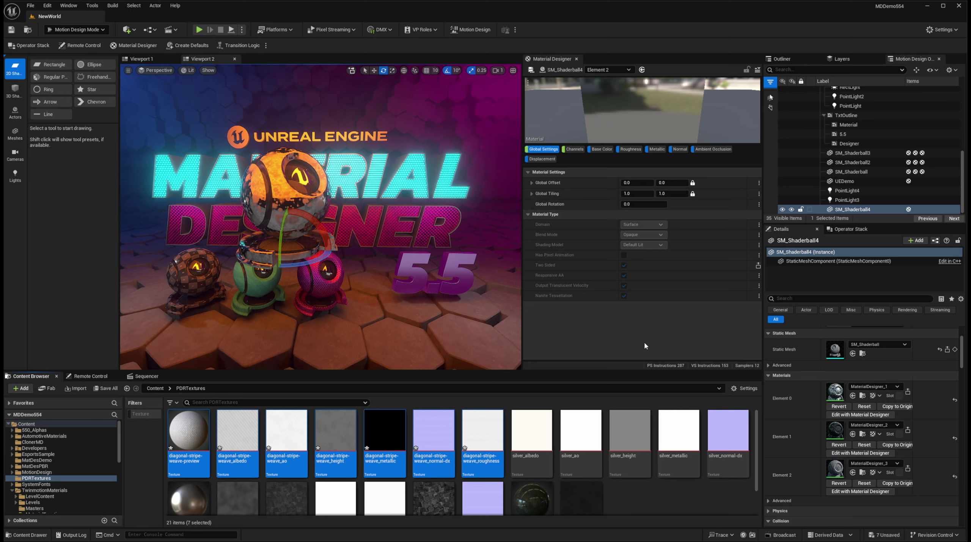
Apply the diagonal-stripe-weave texture set to the existing Element 0 material, replacing its slots and deleting the old layers
{"action": "left_click", "coordinate": [841, 416]}
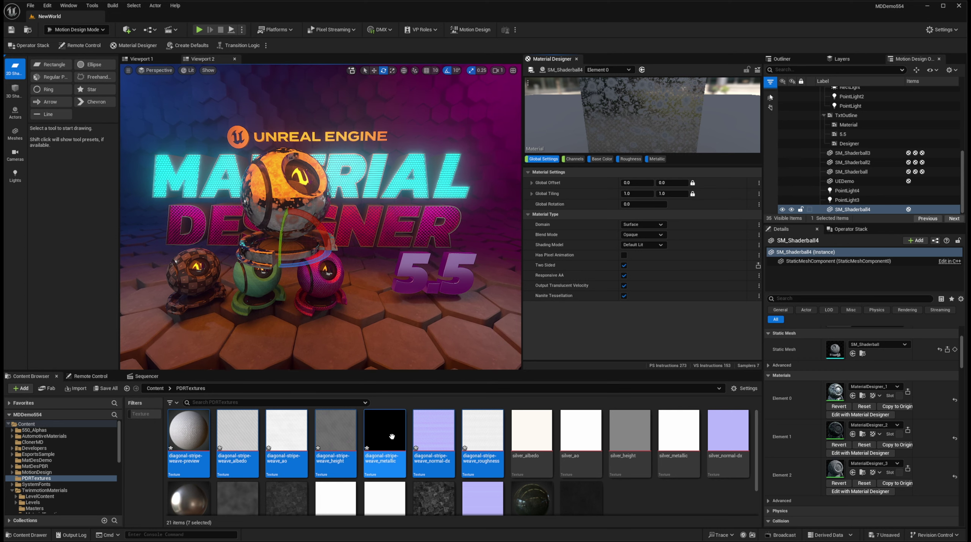
{"action": "left_click_drag", "start_coordinate": [392, 437], "coordinate": [621, 267]}
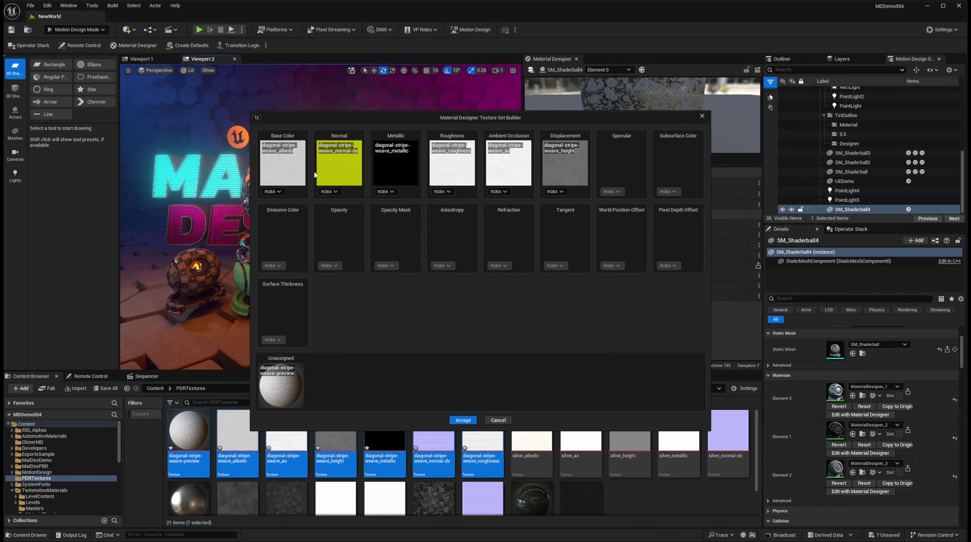
{"action": "left_click", "coordinate": [463, 421]}
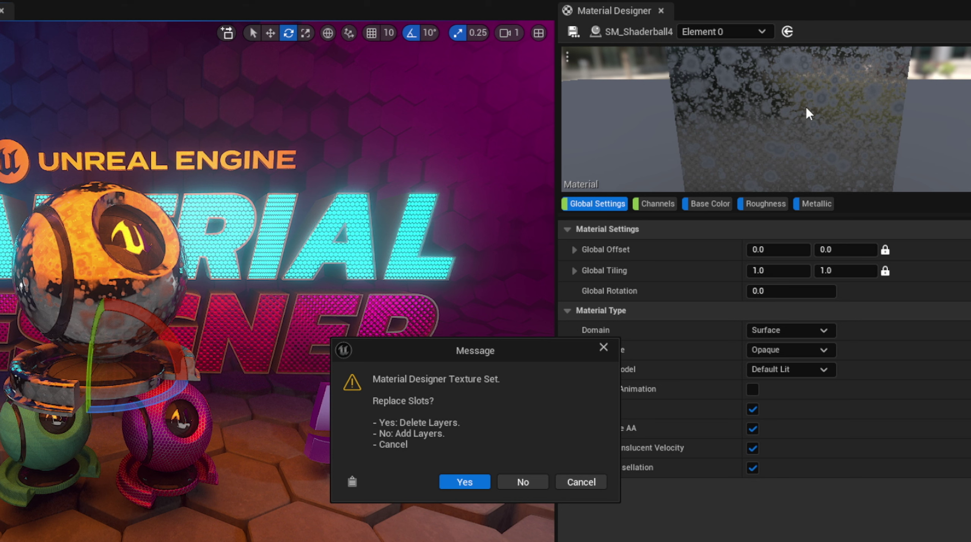
{"action": "left_click", "coordinate": [469, 486]}
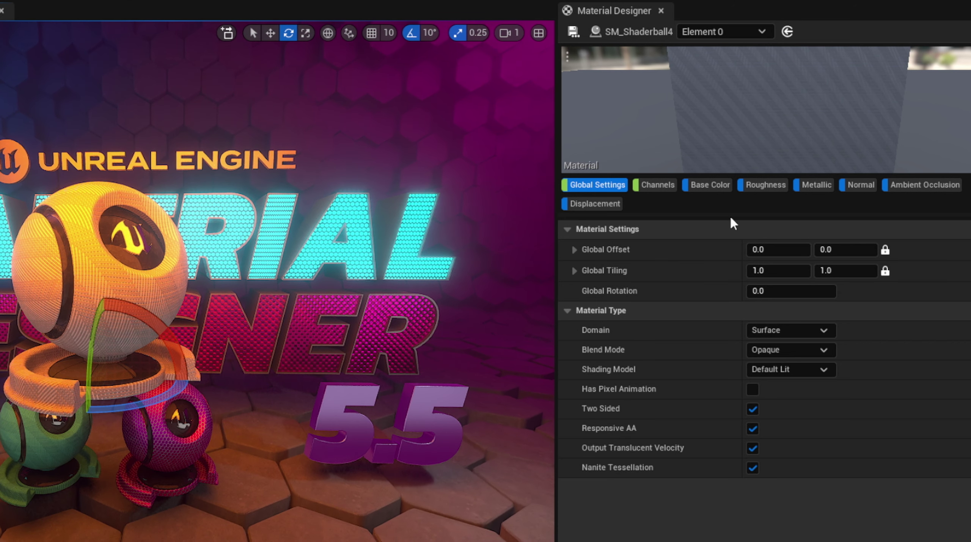
Add a Color Tint effect to Layer 0 of Element 0's Base Color channel
{"action": "left_click", "coordinate": [716, 186]}
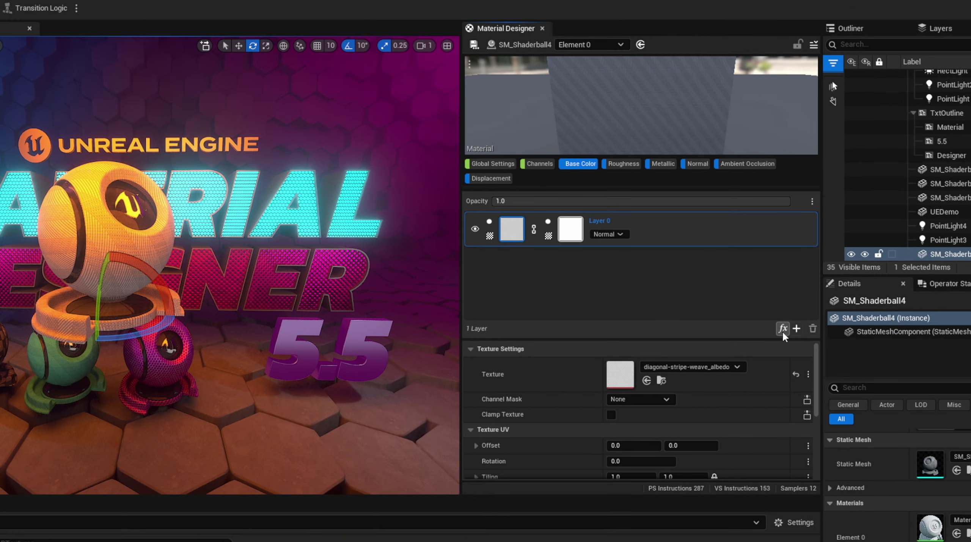
{"action": "left_click", "coordinate": [924, 380]}
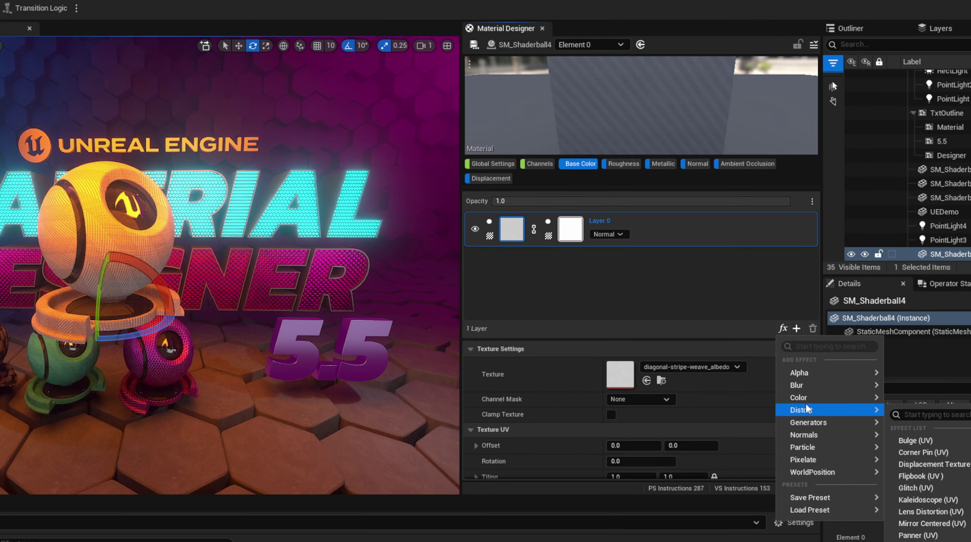
{"action": "mouse_move", "coordinate": [805, 397]}
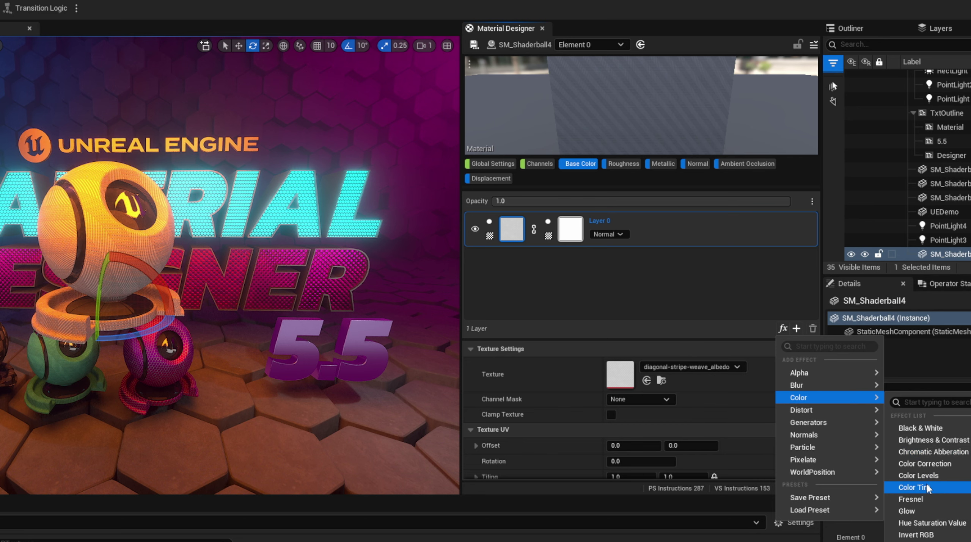
{"action": "left_click", "coordinate": [922, 486]}
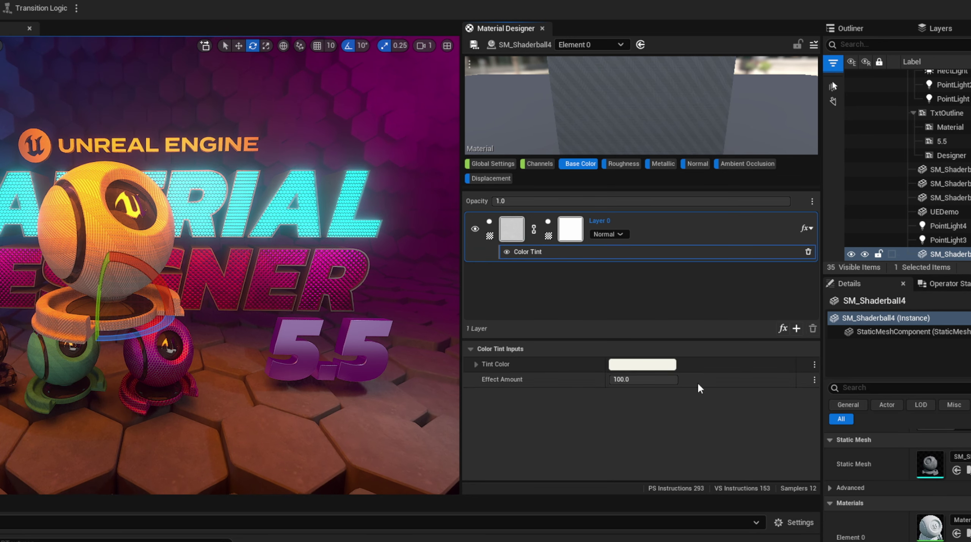
Set the Color Tint effect's tint color to a bright blue
{"action": "left_click", "coordinate": [642, 364]}
{"action": "mouse_move", "coordinate": [733, 471]}
{"action": "left_mouse_down"}
{"action": "mouse_move", "coordinate": [728, 436]}
{"action": "mouse_move", "coordinate": [738, 423]}
{"action": "mouse_move", "coordinate": [637, 409]}
{"action": "mouse_move", "coordinate": [792, 470]}
{"action": "mouse_move", "coordinate": [663, 448]}
{"action": "mouse_move", "coordinate": [651, 434]}
{"action": "mouse_move", "coordinate": [658, 417]}
{"action": "left_mouse_up"}
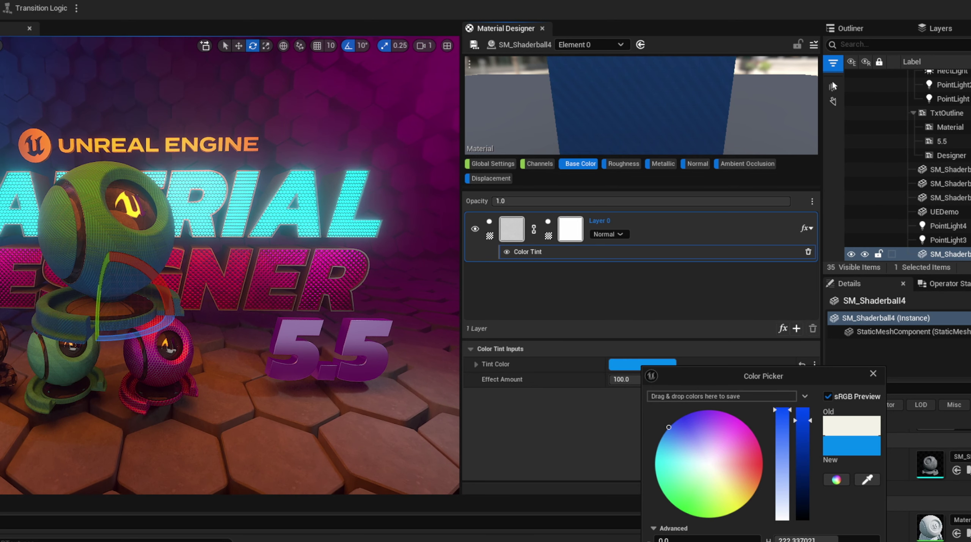
{"action": "left_click", "coordinate": [795, 541]}
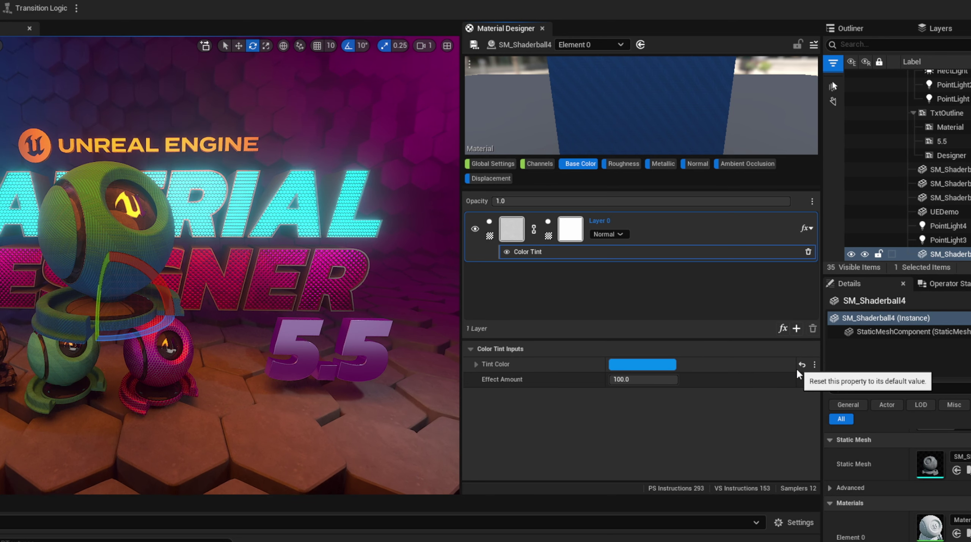
{"action": "left_click_drag", "start_coordinate": [797, 371], "coordinate": [761, 372]}
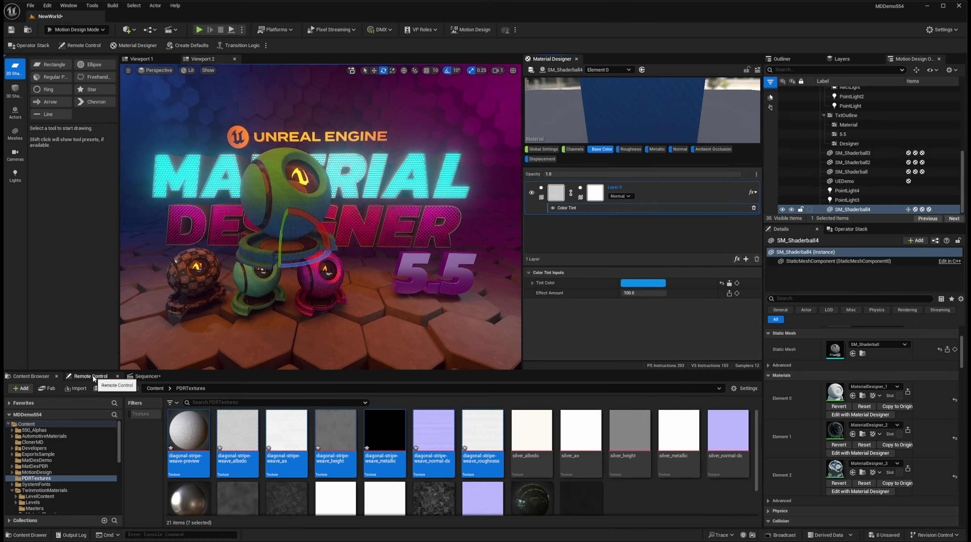
Add a Color controller in Remote Control and match its color to the exposed tint's bright blue, hex sRGB 008DF3FF
{"action": "left_click", "coordinate": [94, 377]}
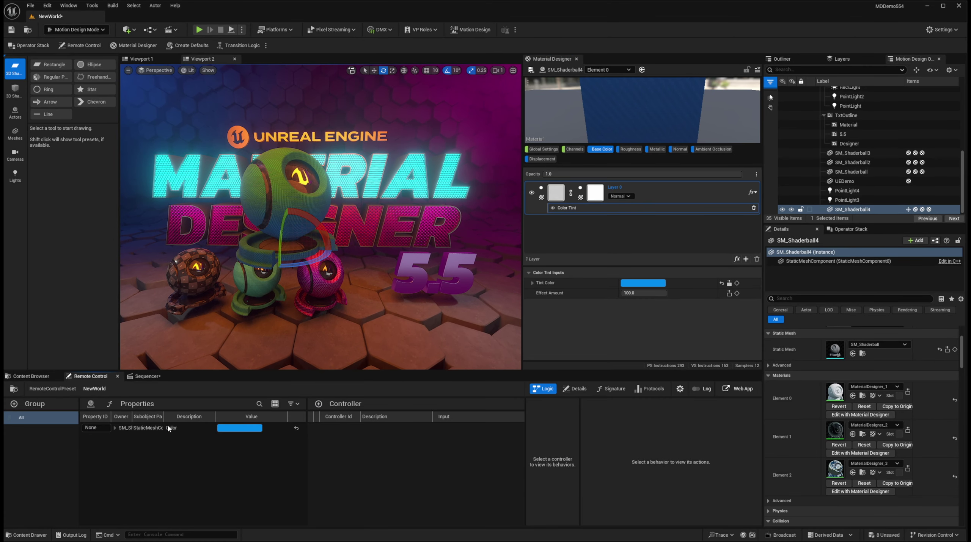
{"action": "left_click_drag", "start_coordinate": [189, 428], "coordinate": [369, 441]}
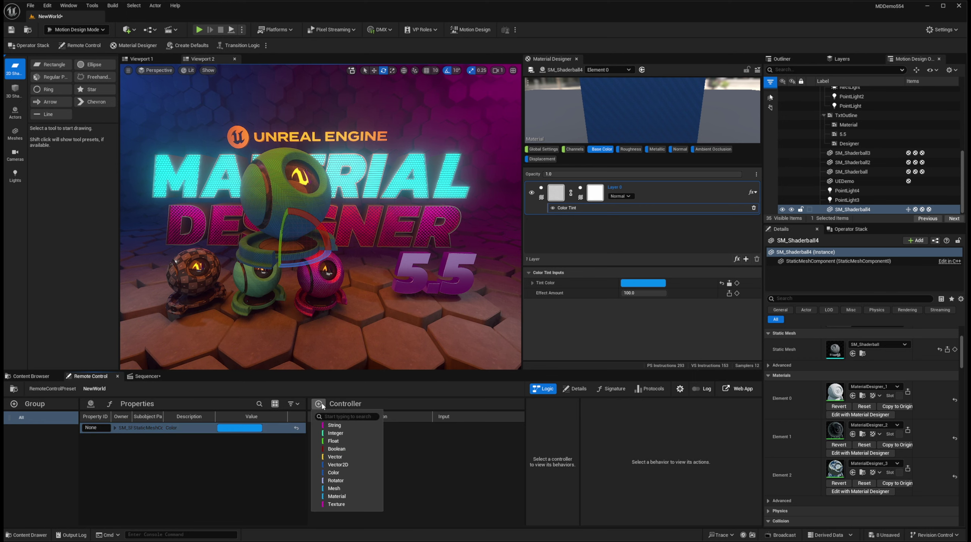
{"action": "left_click", "coordinate": [337, 473]}
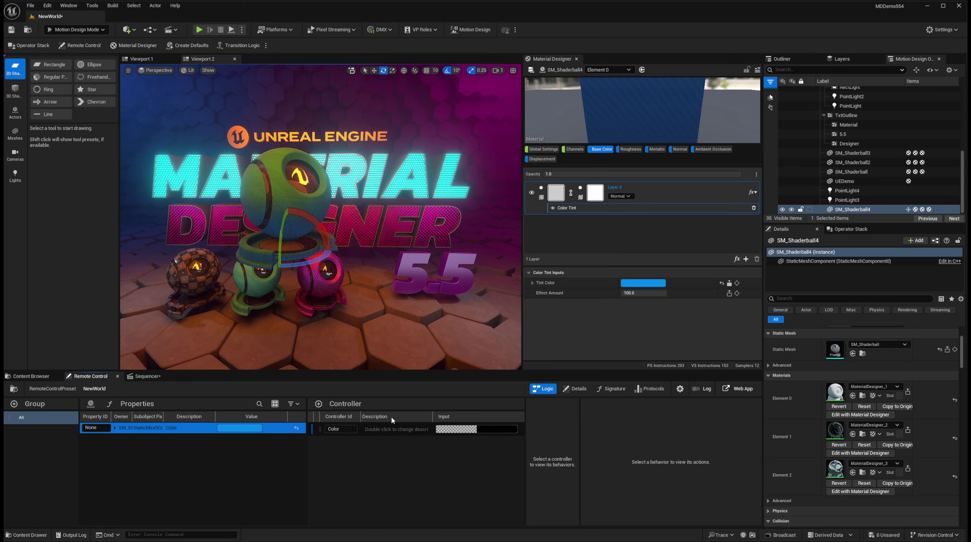
{"action": "left_click", "coordinate": [487, 429]}
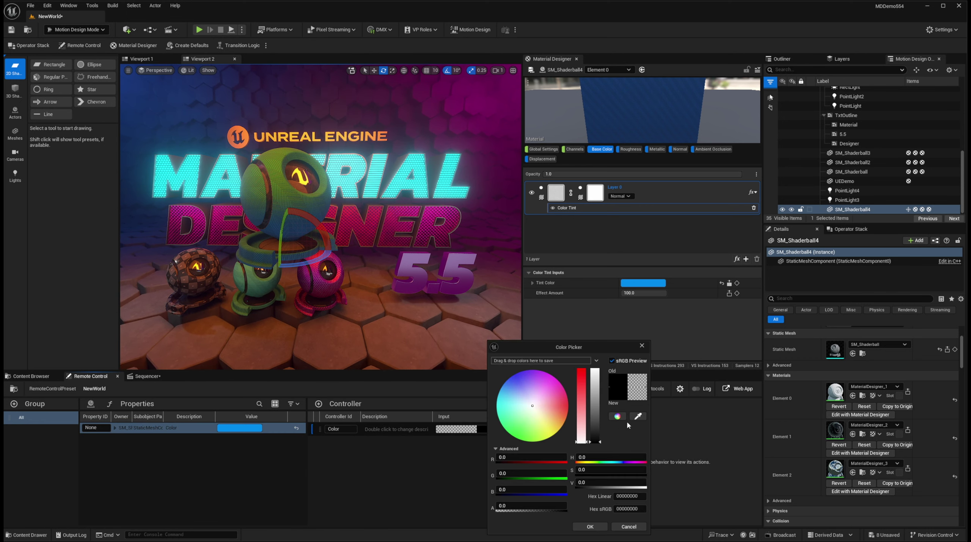
{"action": "left_click", "coordinate": [245, 429]}
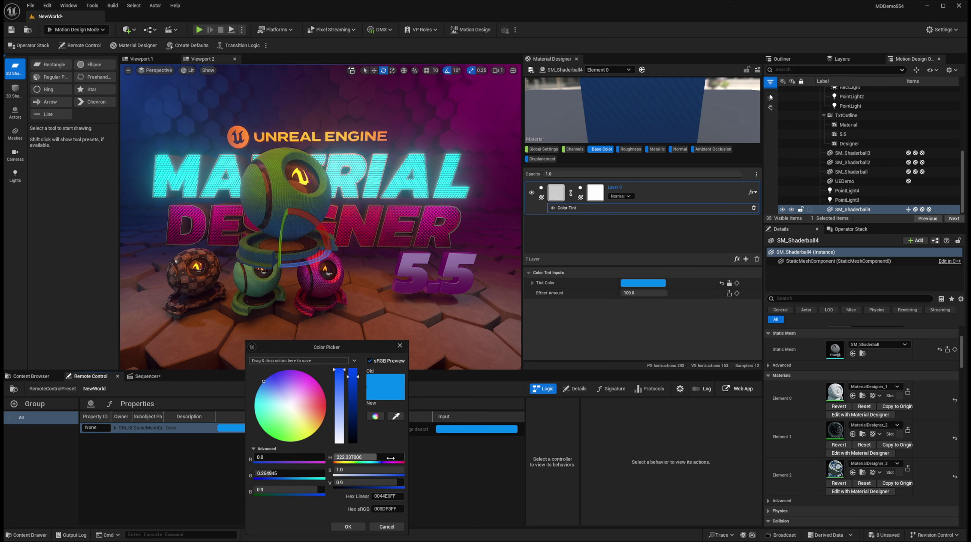
{"action": "left_click", "coordinate": [347, 527]}
Add a Bind behavior to the Color controller and assign the exposed tint color property as its action
{"action": "left_click", "coordinate": [410, 429]}
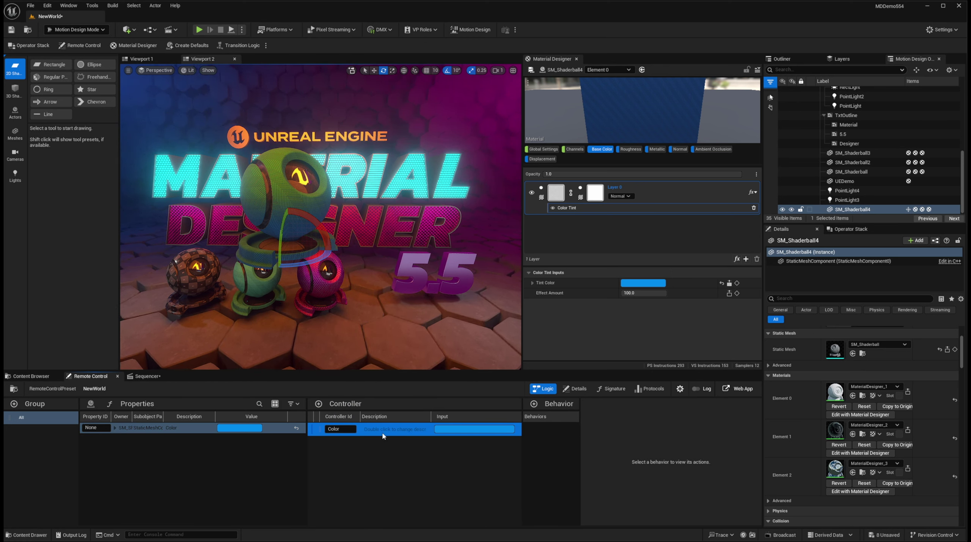
{"action": "left_click", "coordinate": [533, 408]}
{"action": "left_click", "coordinate": [539, 420]}
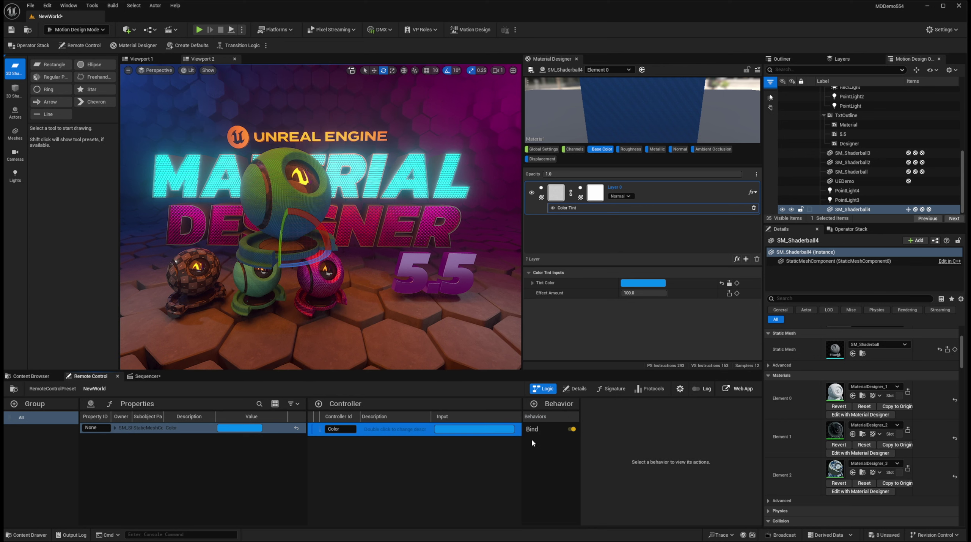
{"action": "left_click_drag", "start_coordinate": [180, 428], "coordinate": [651, 479]}
Set the Color controller's input to a bright purple, hex sRGB 7E5DF3FF
{"action": "left_click", "coordinate": [469, 430]}
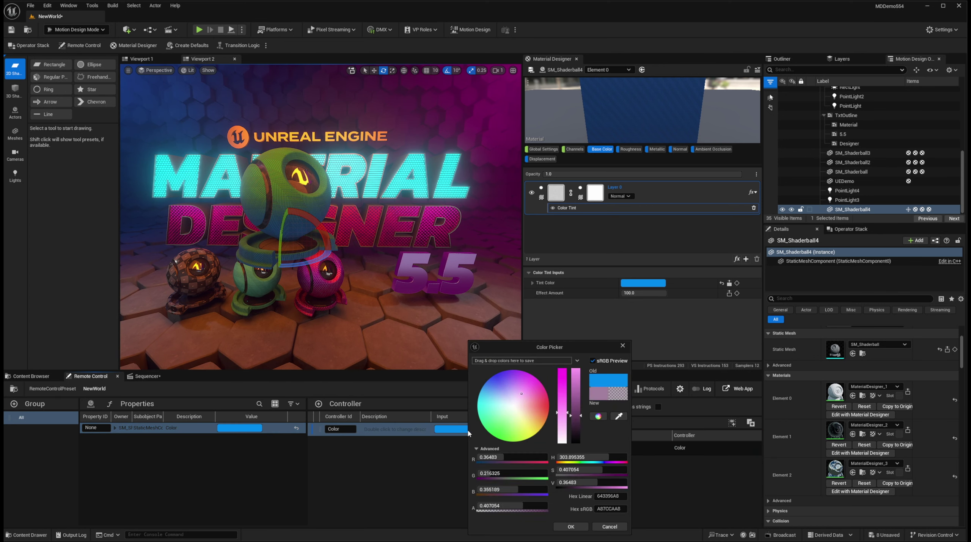
{"action": "mouse_move", "coordinate": [491, 388]}
{"action": "left_mouse_down"}
{"action": "mouse_move", "coordinate": [516, 399]}
{"action": "mouse_move", "coordinate": [487, 409]}
{"action": "mouse_move", "coordinate": [500, 426]}
{"action": "mouse_move", "coordinate": [489, 402]}
{"action": "mouse_move", "coordinate": [501, 377]}
{"action": "left_mouse_up"}
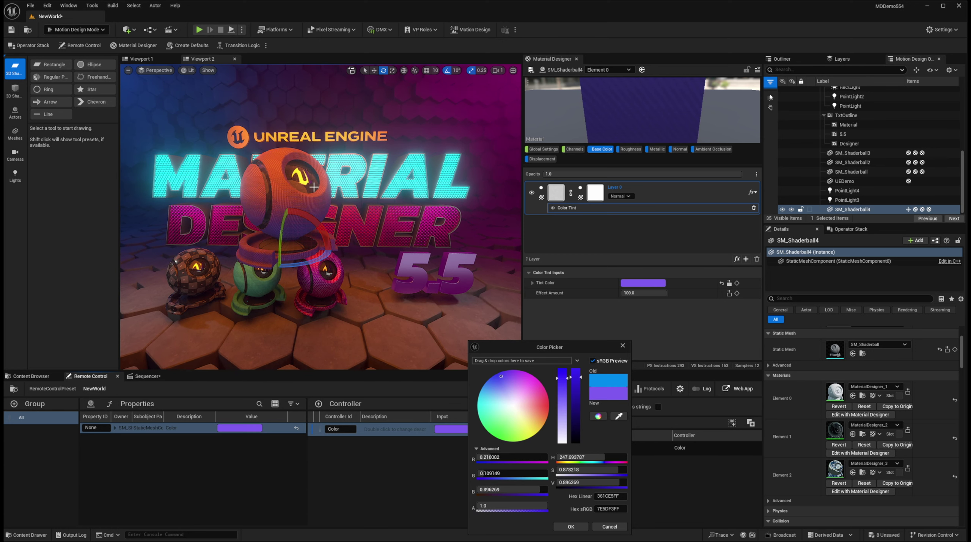
{"action": "left_click", "coordinate": [571, 527]}
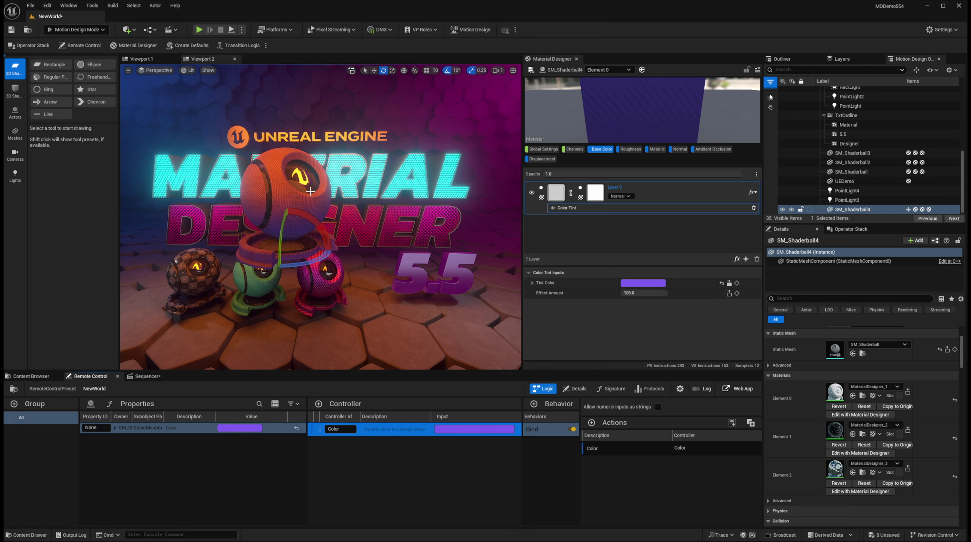
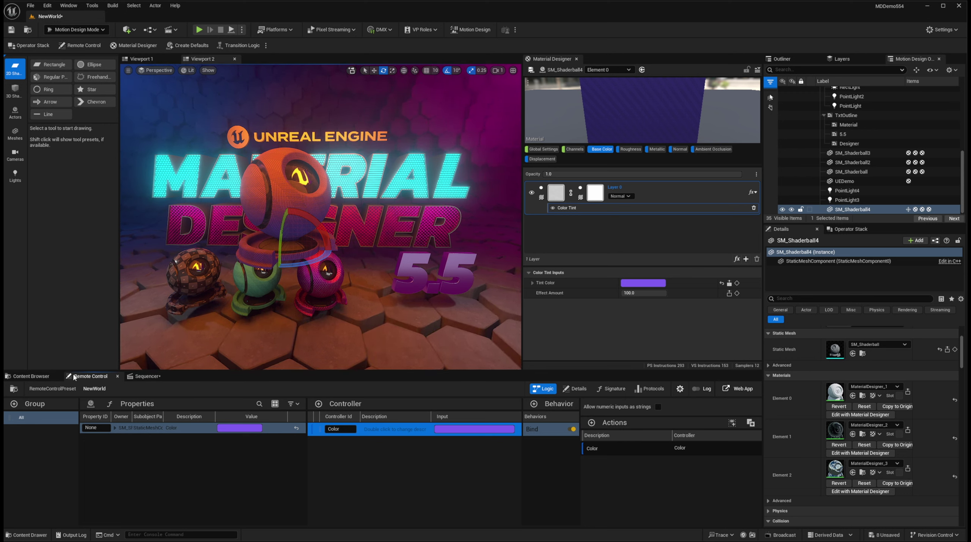
Open SM_Shaderball4's Element 1 in Material Designer and enable its Emissive Color channel
{"action": "left_click", "coordinate": [30, 376]}
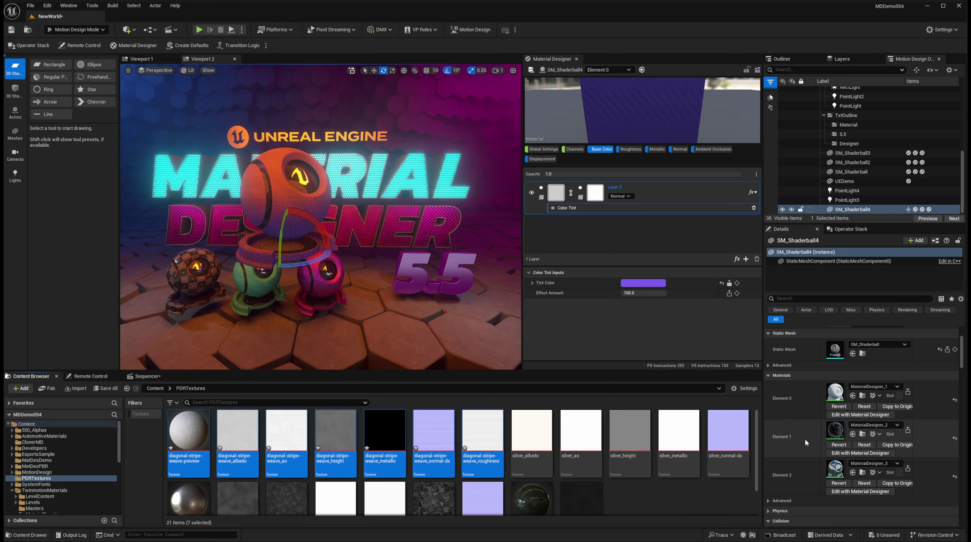
{"action": "left_click", "coordinate": [860, 454]}
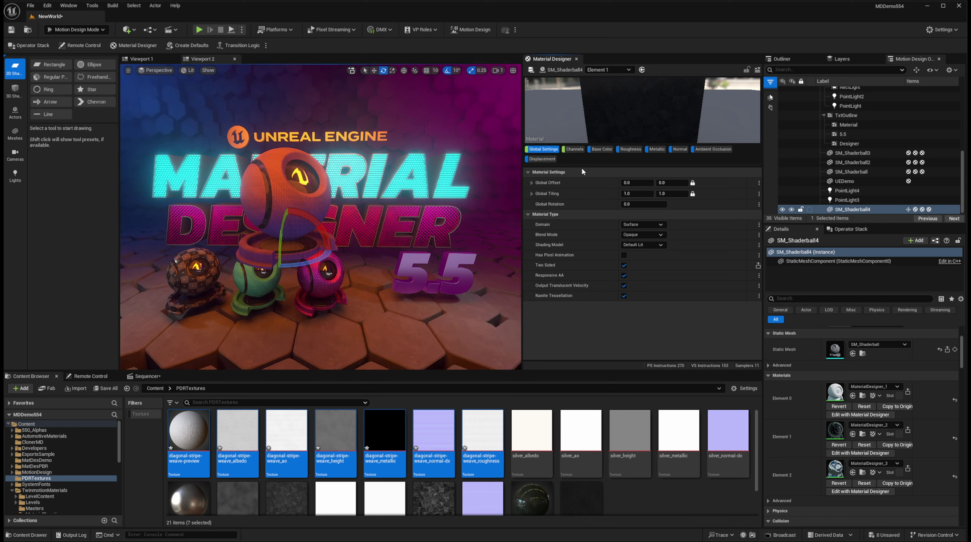
{"action": "left_click", "coordinate": [574, 150]}
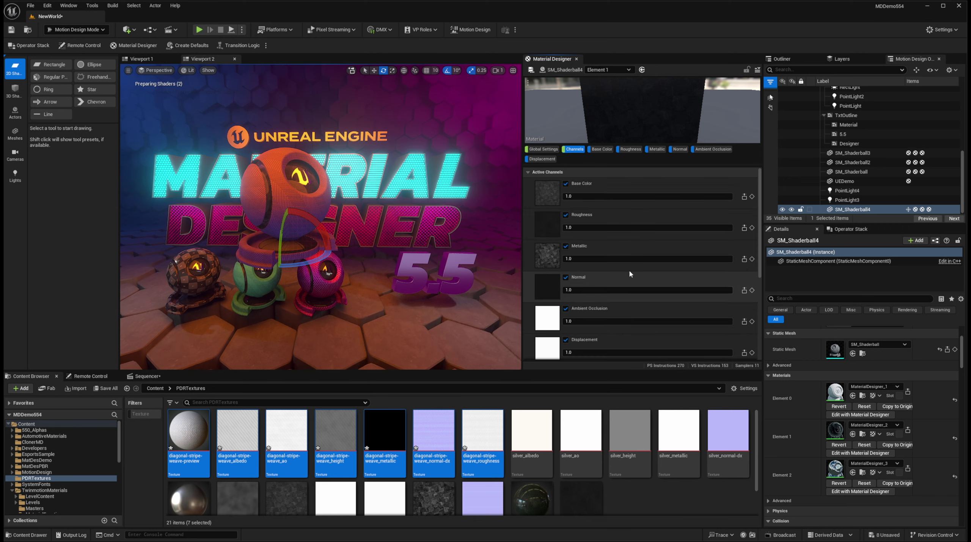
{"action": "scroll", "coordinate": [630, 275], "scroll_direction": "down", "scroll_amount": 5}
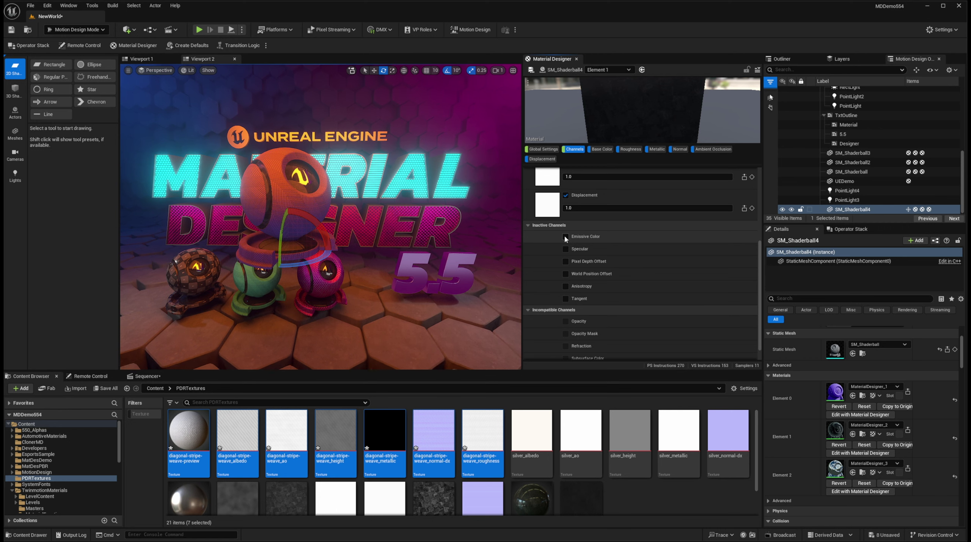
{"action": "left_click", "coordinate": [566, 238]}
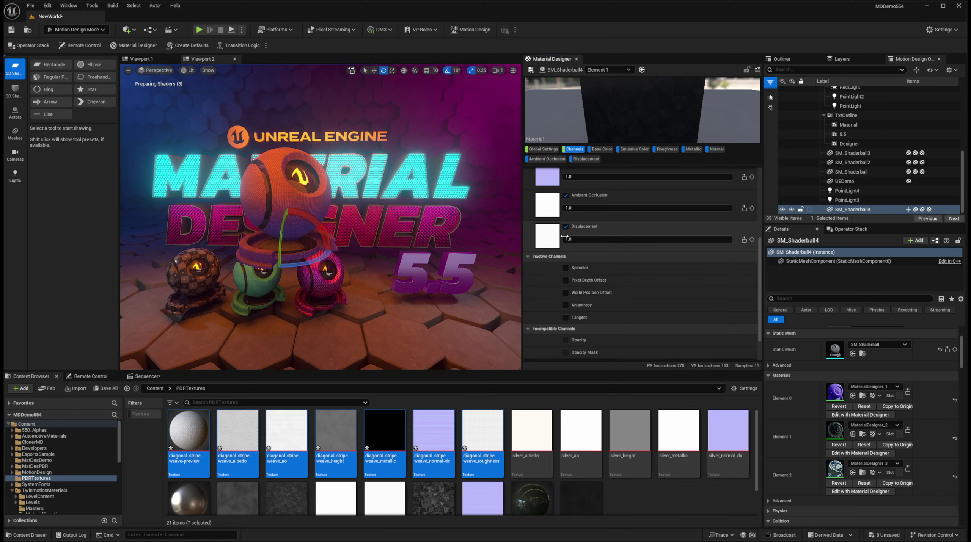
Switch the Emissive Color layer's base from a texture to a solid RGB color and set it to light blue, hex sRGB 79DAFFFF
{"action": "left_click", "coordinate": [634, 149]}
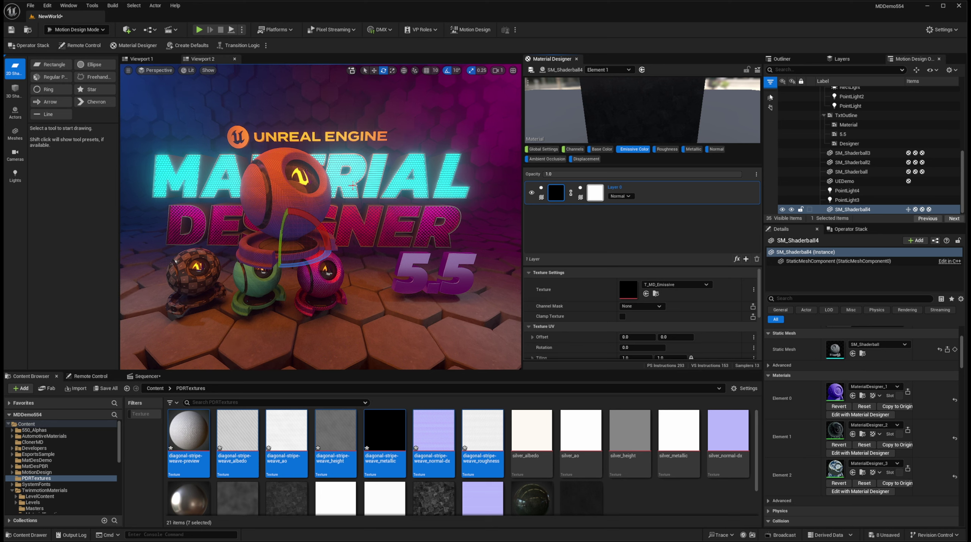
{"action": "left_click", "coordinate": [541, 197]}
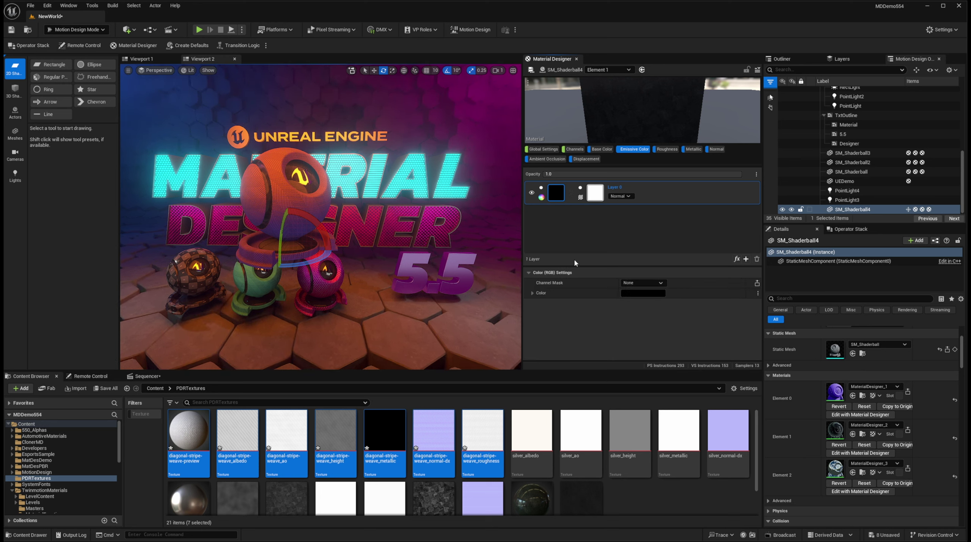
{"action": "left_click", "coordinate": [640, 292]}
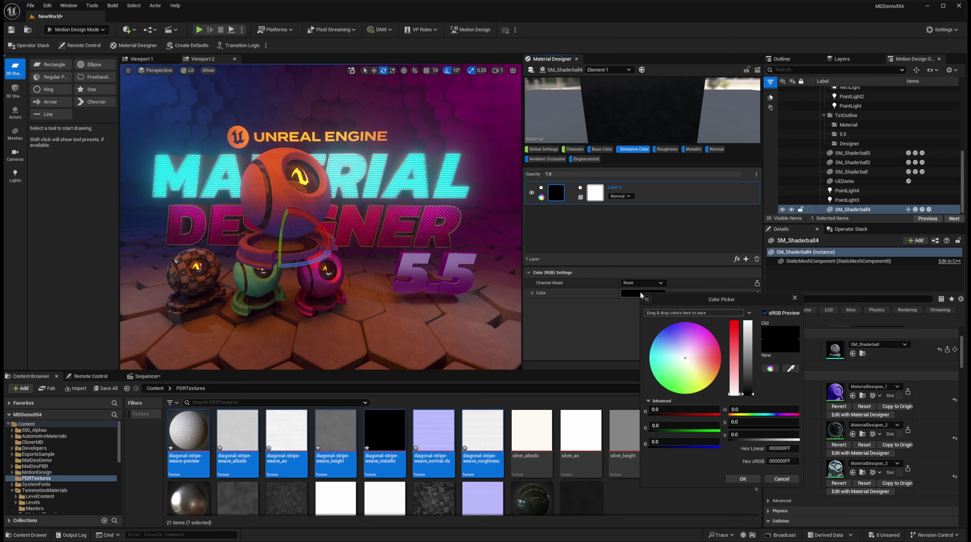
{"action": "left_click", "coordinate": [659, 348]}
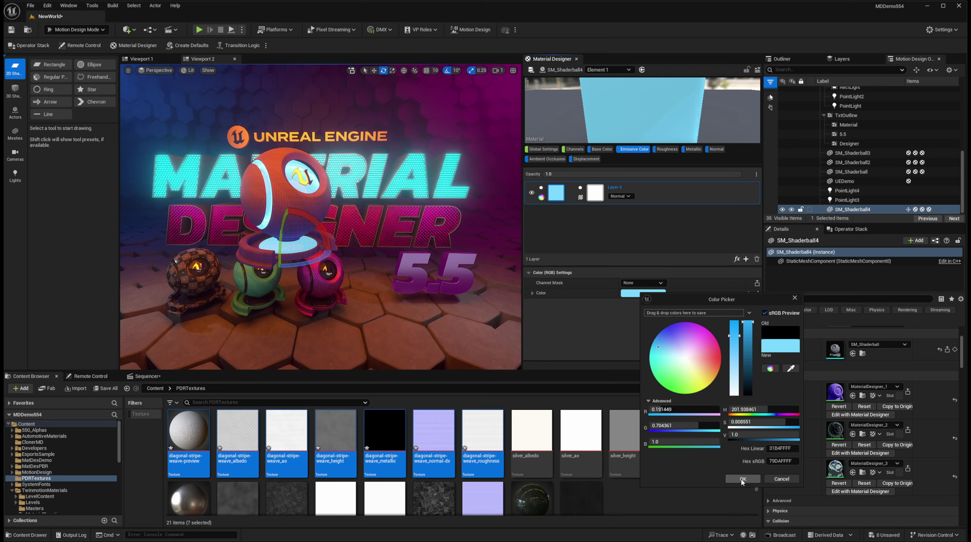
{"action": "left_click", "coordinate": [742, 480]}
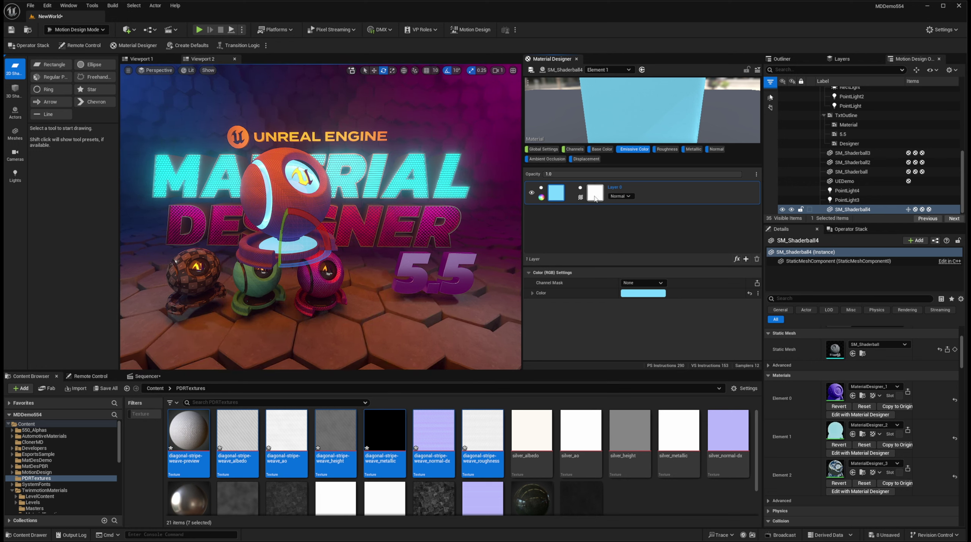
Filter the 550_Alphas folder to textures and apply T_ALPHA_322 as the mask of the Emissive Color layer
{"action": "left_click", "coordinate": [153, 390]}
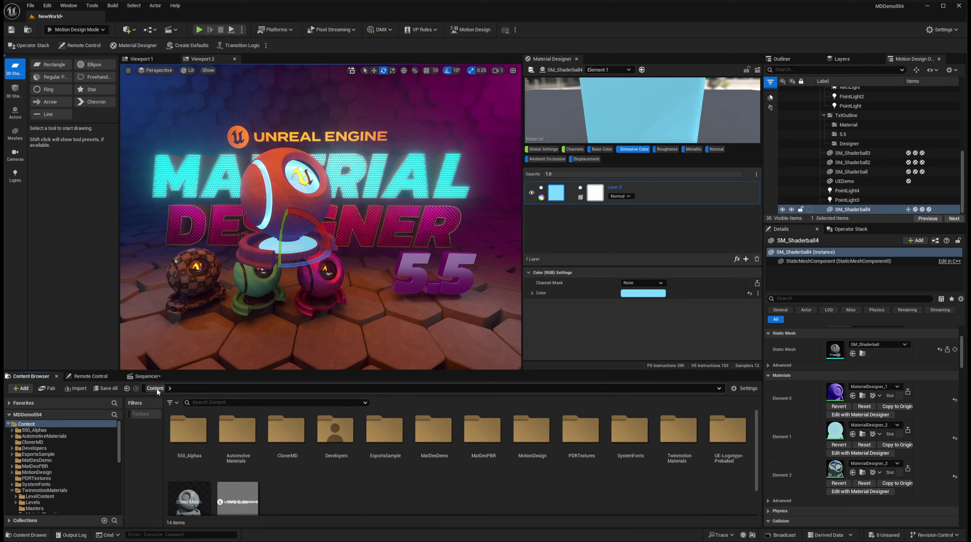
{"action": "double_click", "coordinate": [189, 434]}
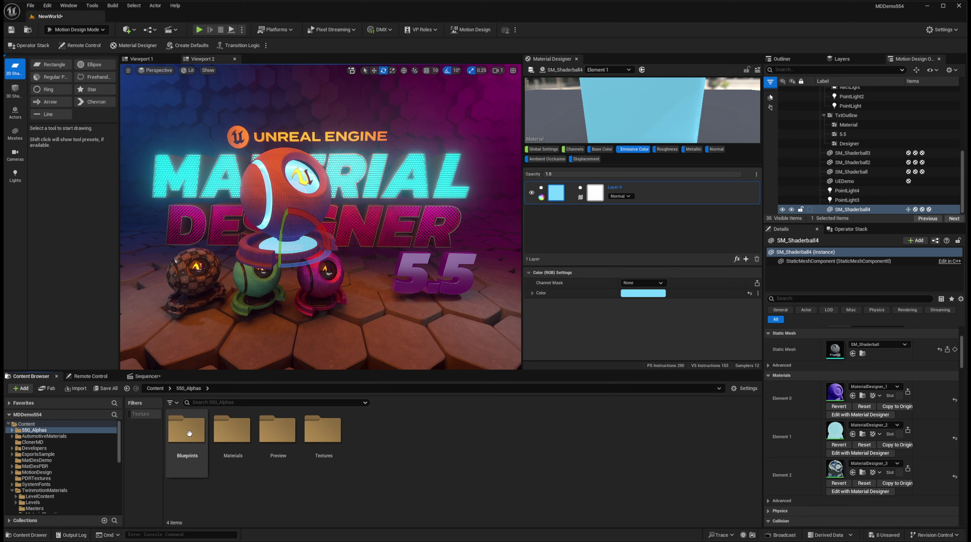
{"action": "left_click", "coordinate": [143, 414]}
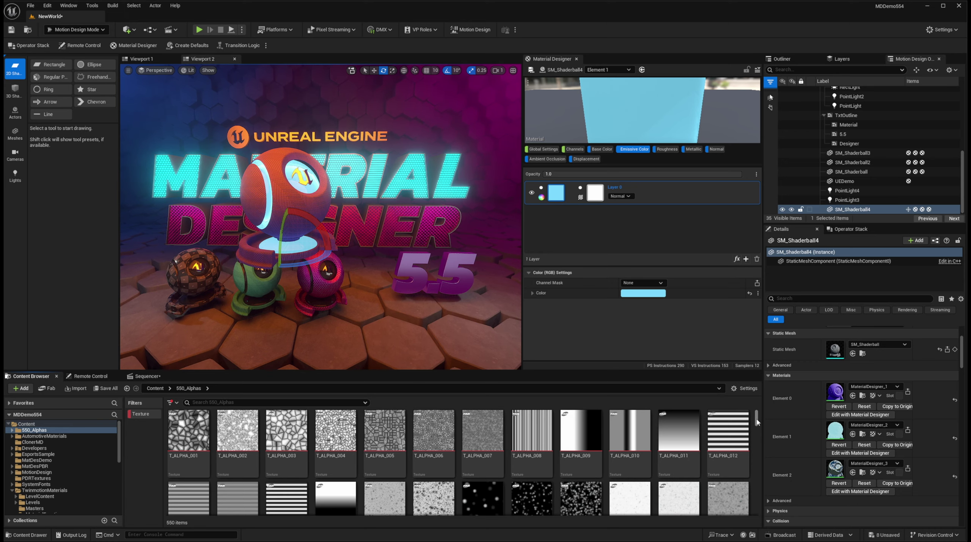
{"action": "left_click_drag", "start_coordinate": [757, 421], "coordinate": [757, 468]}
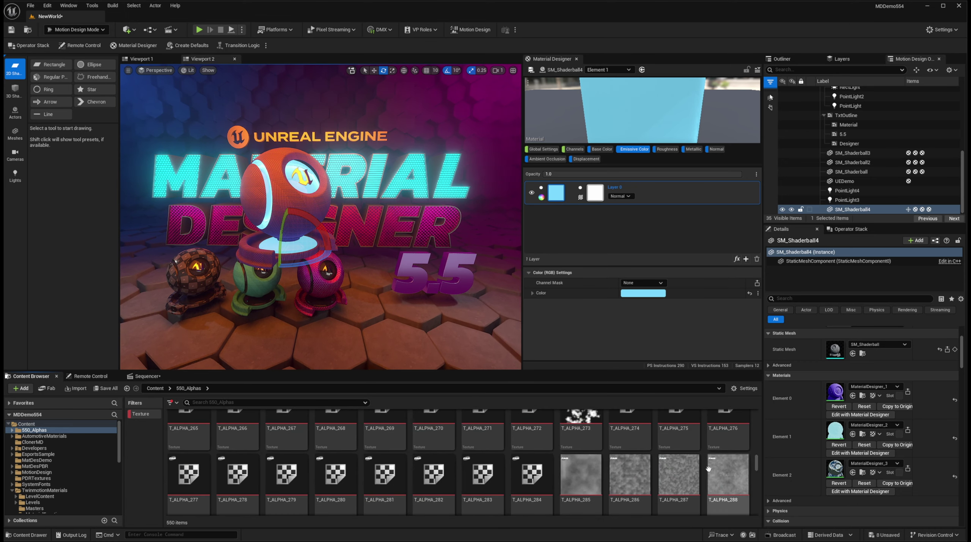
{"action": "scroll", "coordinate": [708, 469], "scroll_direction": "down", "scroll_amount": 5}
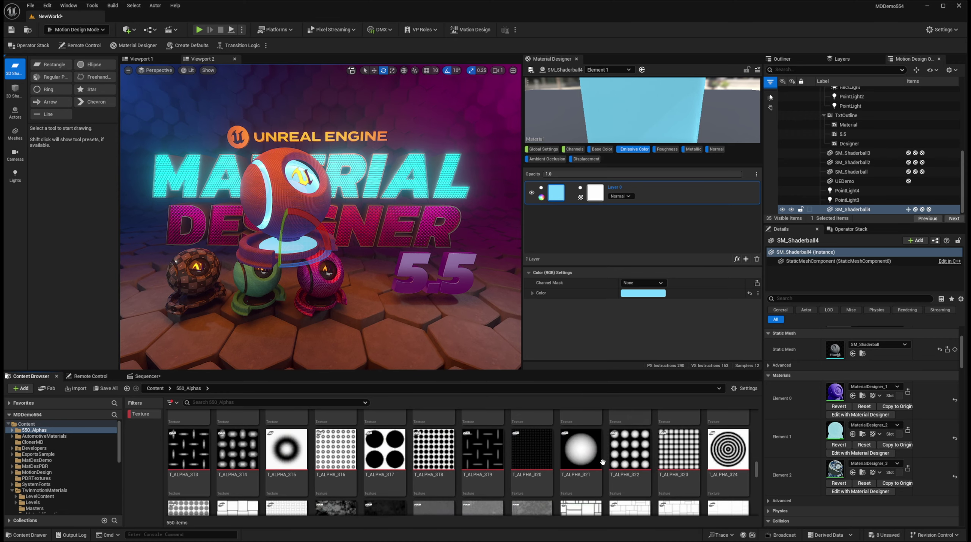
{"action": "mouse_move", "coordinate": [641, 460]}
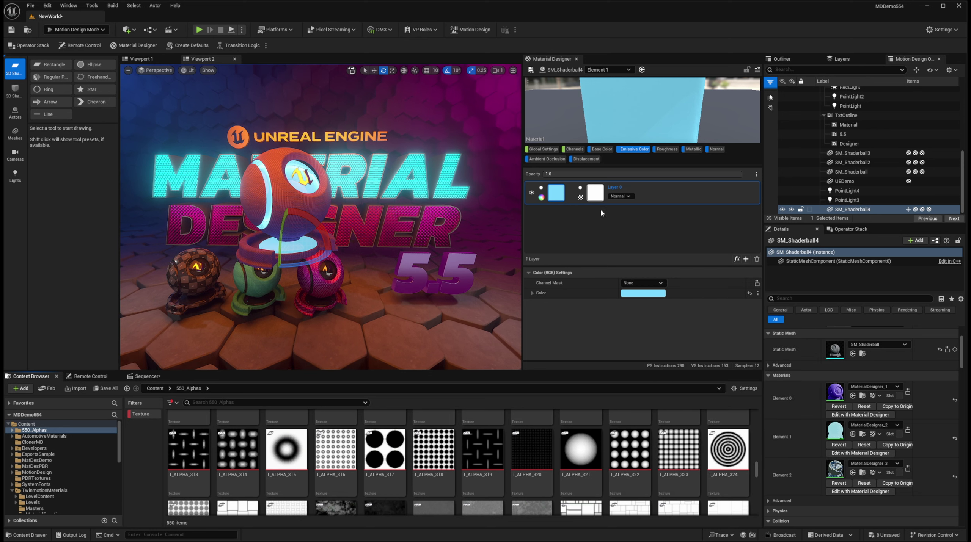
{"action": "left_click", "coordinate": [596, 198]}
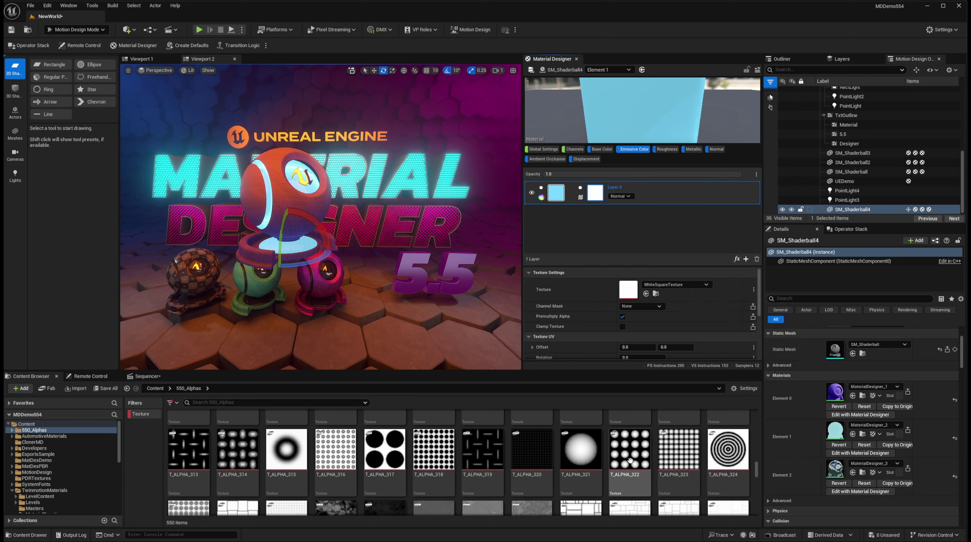
{"action": "left_click_drag", "start_coordinate": [630, 454], "coordinate": [595, 193]}
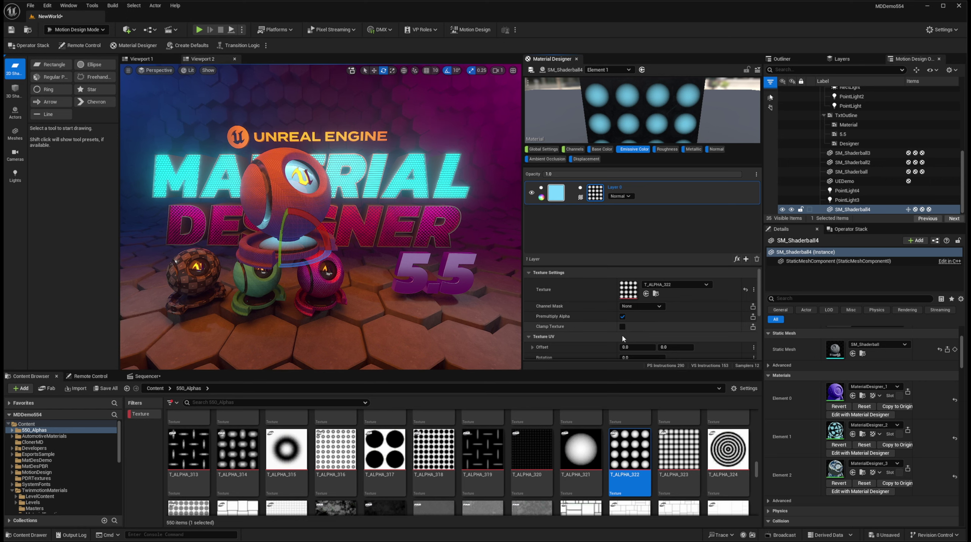
Increase the Emissive Color mask's UV tiling to about 33.866 on both axes
{"action": "scroll", "coordinate": [604, 298], "scroll_direction": "down", "scroll_amount": 2}
{"action": "scroll", "coordinate": [604, 297], "scroll_direction": "down", "scroll_amount": 4}
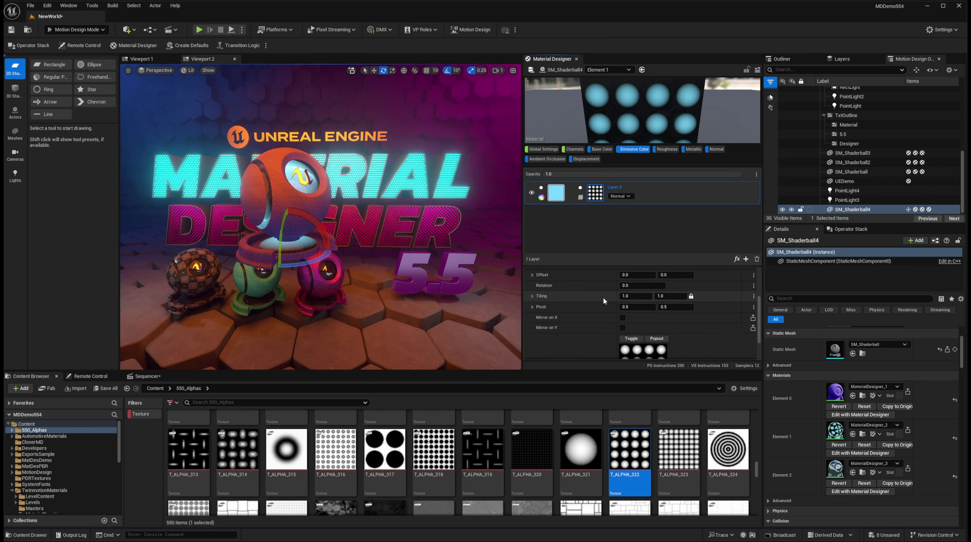
{"action": "left_click_drag", "start_coordinate": [627, 298], "coordinate": [721, 297]}
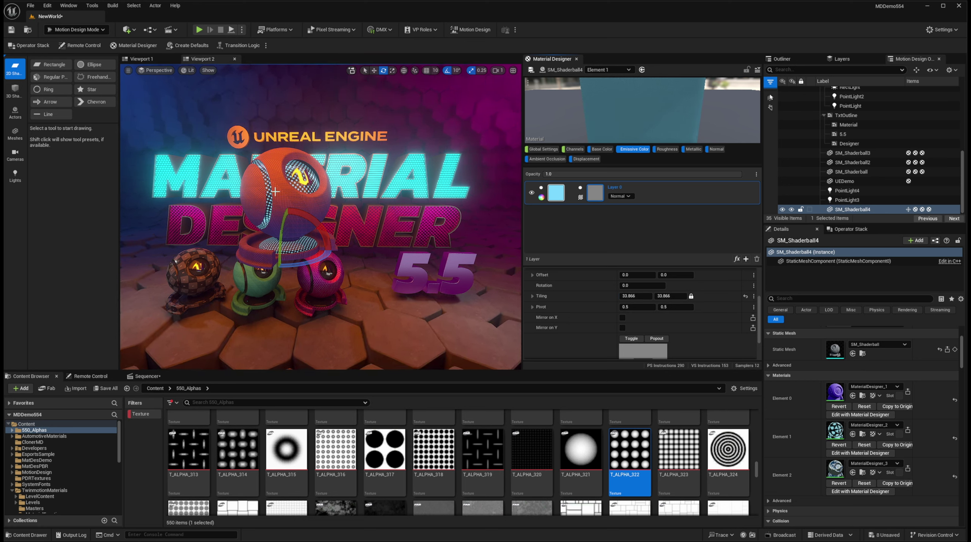
Raise the brightness value (V) of the Emissive Color layer's light blue color to 10.0
{"action": "left_click", "coordinate": [557, 194]}
{"action": "left_click", "coordinate": [631, 293]}
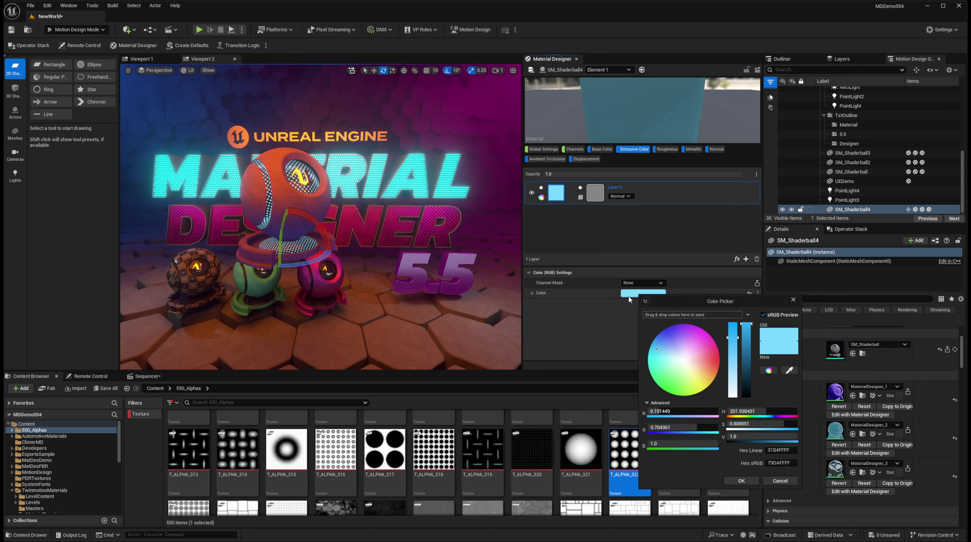
{"action": "left_click_drag", "start_coordinate": [704, 302], "coordinate": [531, 201]}
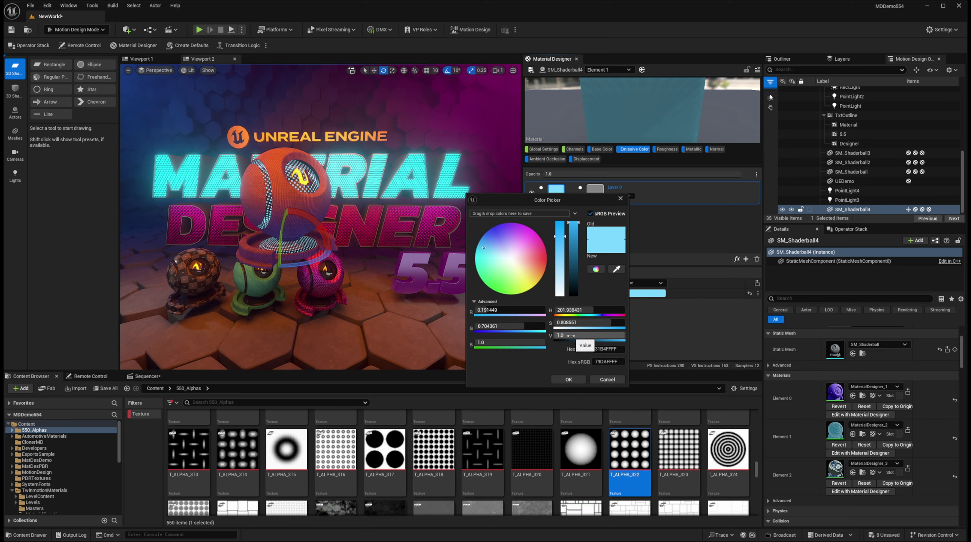
{"action": "left_click", "coordinate": [571, 336]}
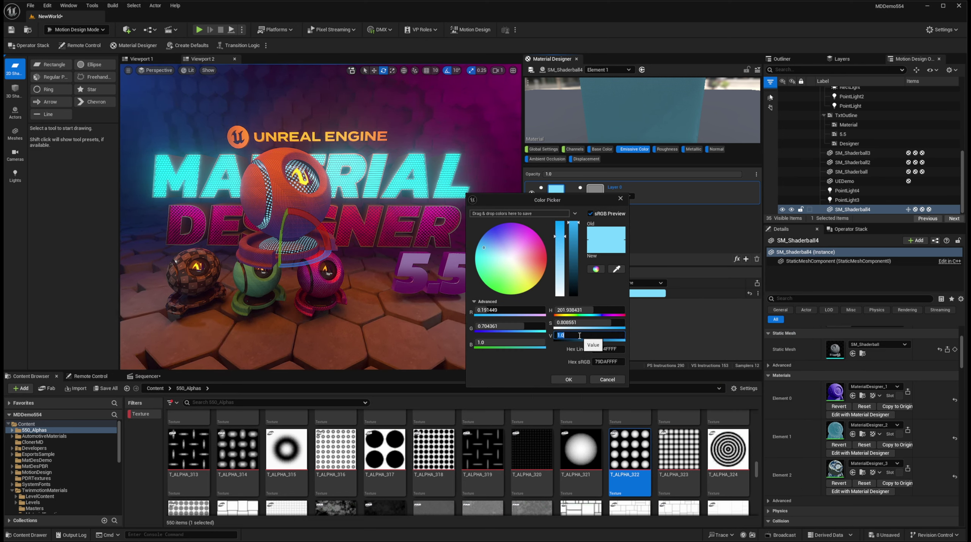
{"action": "key", "text": "Return"}
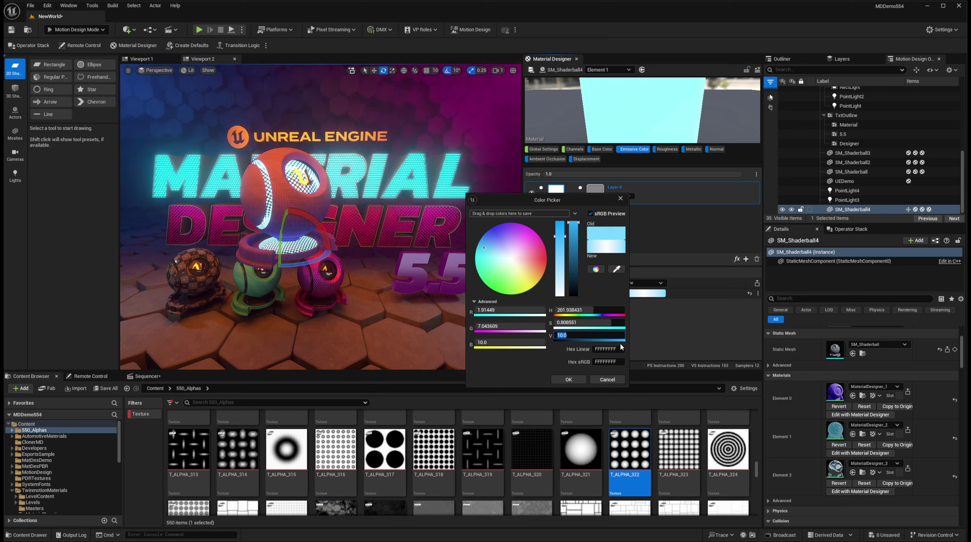
Accept the brightened emissive color and set the Emissive Color mask's UV tiling to 37.17 on both axes
{"action": "left_click_drag", "start_coordinate": [552, 201], "coordinate": [542, 183]}
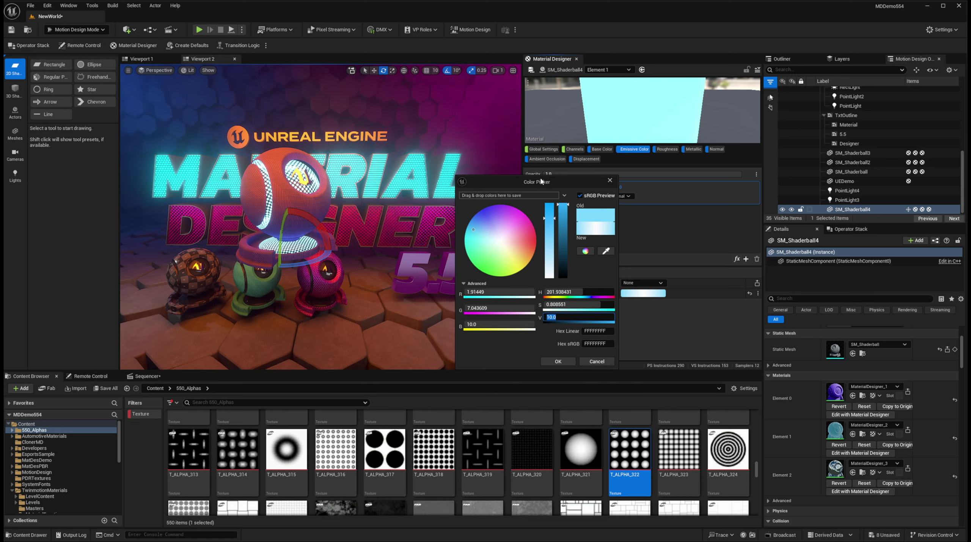
{"action": "left_click", "coordinate": [557, 361]}
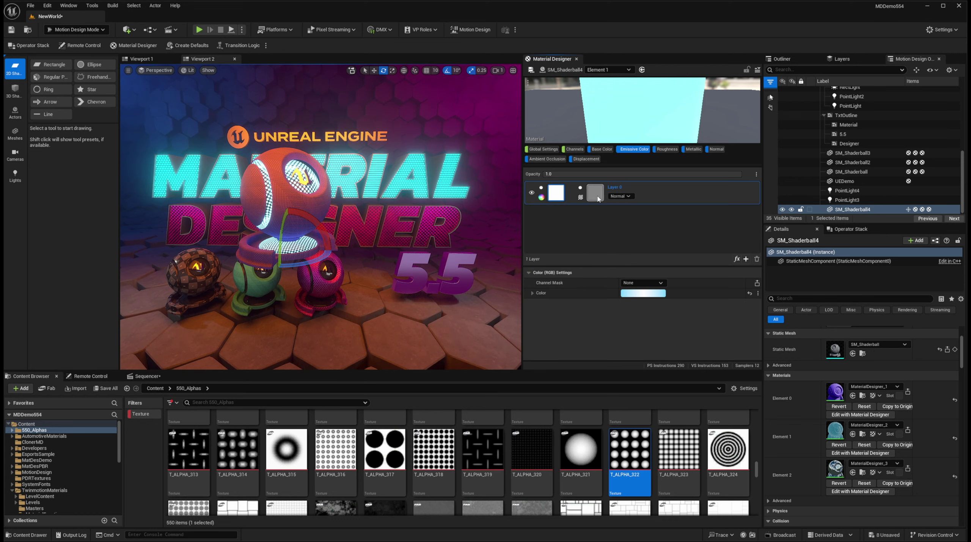
{"action": "left_click", "coordinate": [598, 199]}
{"action": "scroll", "coordinate": [640, 327], "scroll_direction": "down", "scroll_amount": 1}
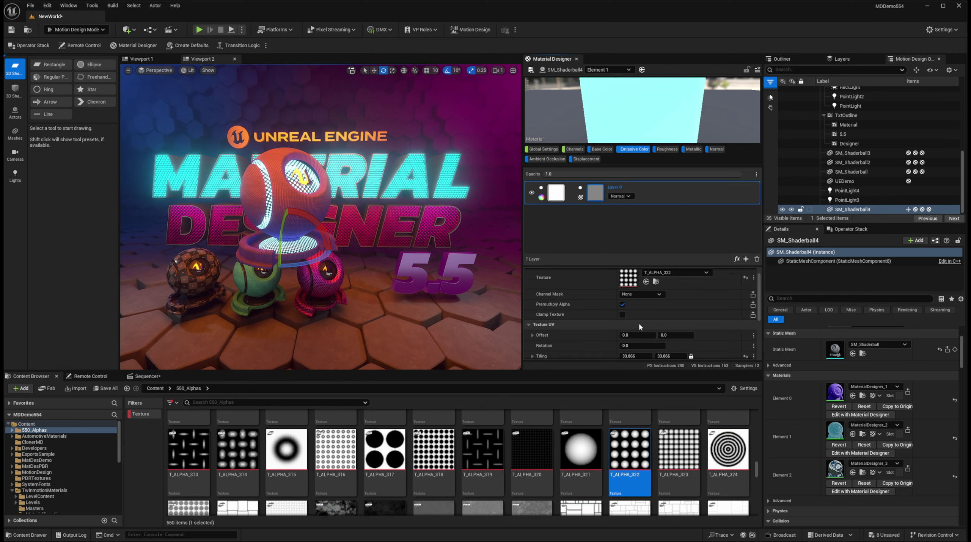
{"action": "scroll", "coordinate": [638, 323], "scroll_direction": "down", "scroll_amount": 2}
{"action": "mouse_move", "coordinate": [639, 323]}
{"action": "left_mouse_down"}
{"action": "mouse_move", "coordinate": [619, 323]}
{"action": "mouse_move", "coordinate": [641, 323]}
{"action": "left_mouse_up"}
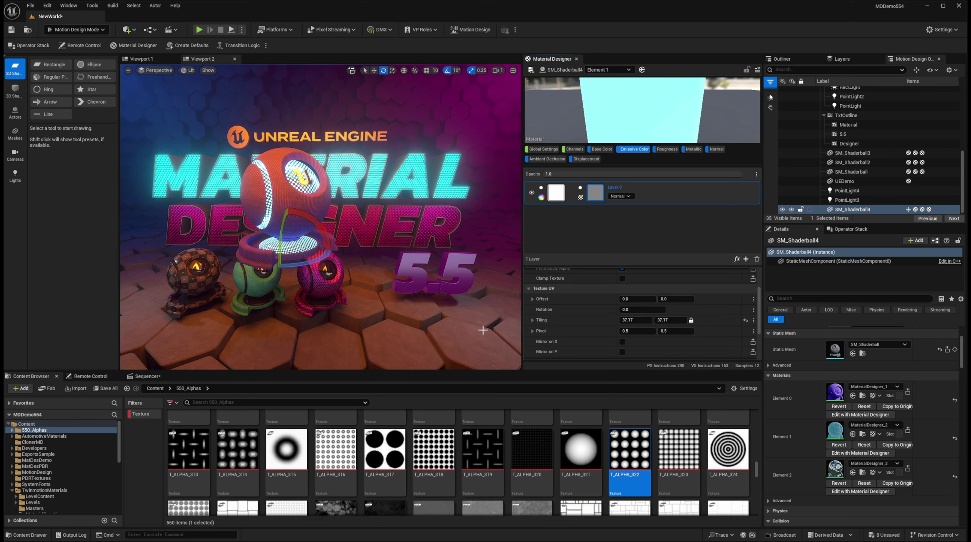
Apply T_ALPHA_152 as the Emissive Color layer's mask and increase its UV tiling to about 8.94 on both axes
{"action": "scroll", "coordinate": [509, 472], "scroll_direction": "down", "scroll_amount": 2}
{"action": "scroll", "coordinate": [493, 471], "scroll_direction": "up", "scroll_amount": 3}
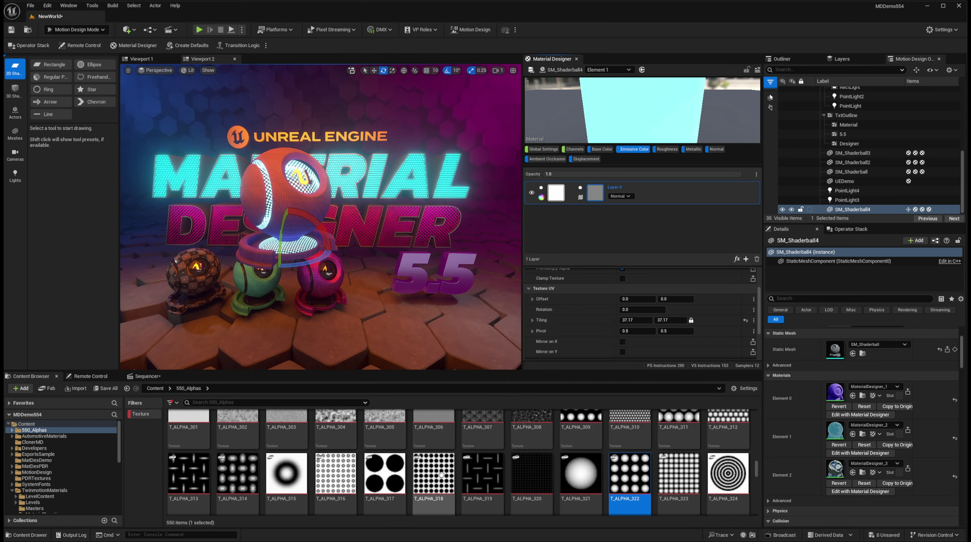
{"action": "scroll", "coordinate": [532, 456], "scroll_direction": "up", "scroll_amount": 8}
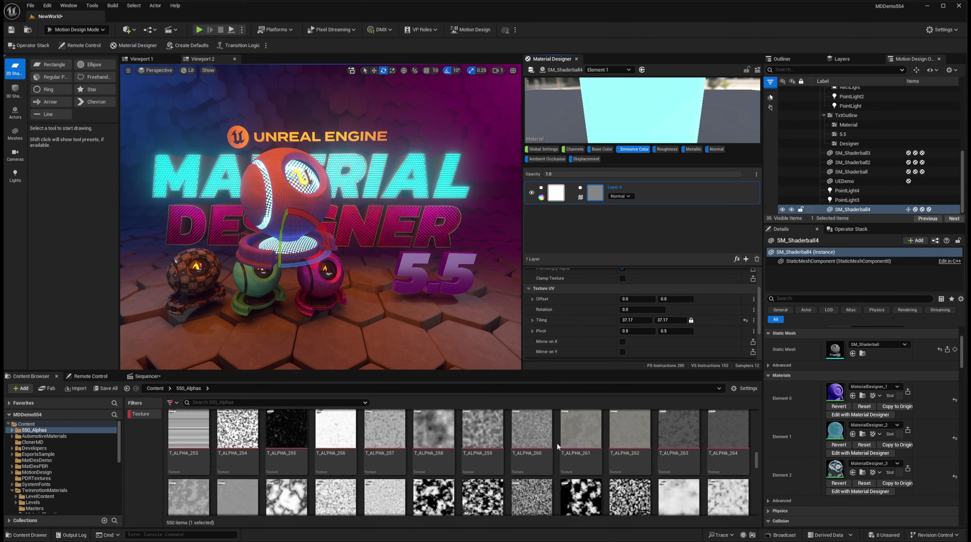
{"action": "scroll", "coordinate": [557, 447], "scroll_direction": "up", "scroll_amount": 10}
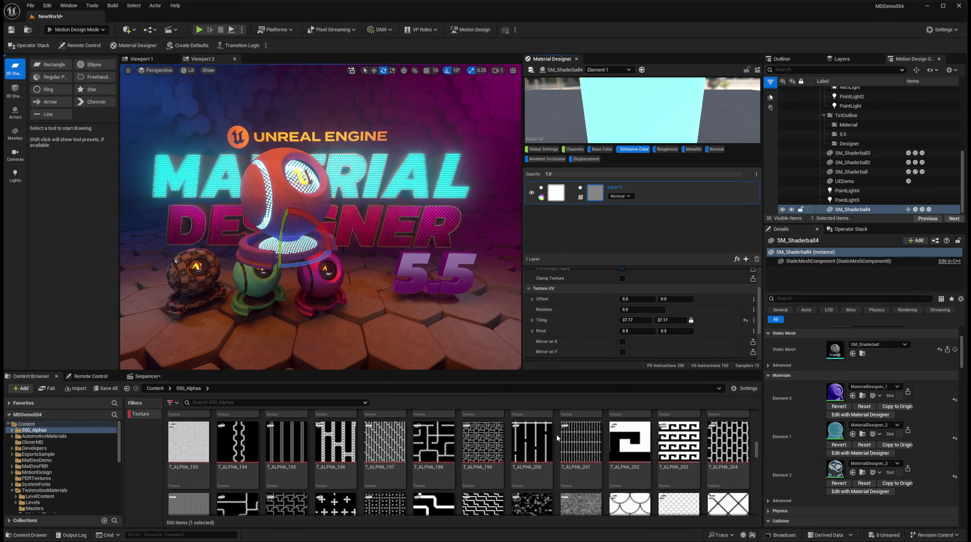
{"action": "scroll", "coordinate": [558, 439], "scroll_direction": "up", "scroll_amount": 4}
{"action": "scroll", "coordinate": [558, 437], "scroll_direction": "up", "scroll_amount": 5}
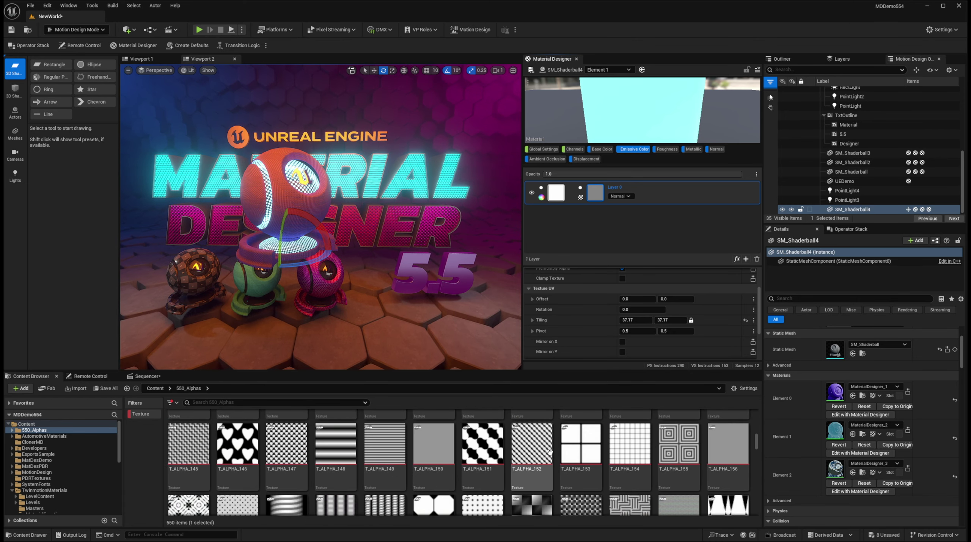
{"action": "scroll", "coordinate": [541, 475], "scroll_direction": "up", "scroll_amount": 1}
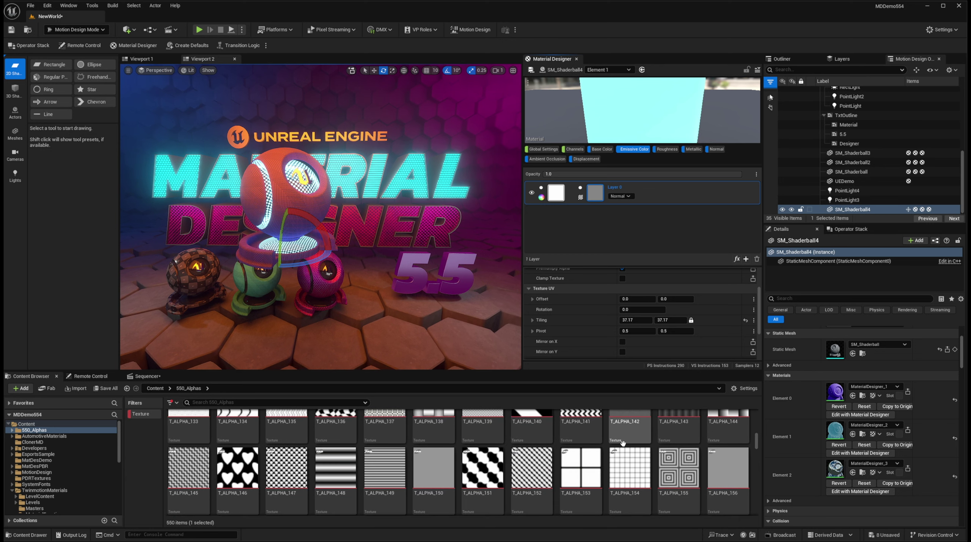
{"action": "left_click_drag", "start_coordinate": [533, 474], "coordinate": [592, 192]}
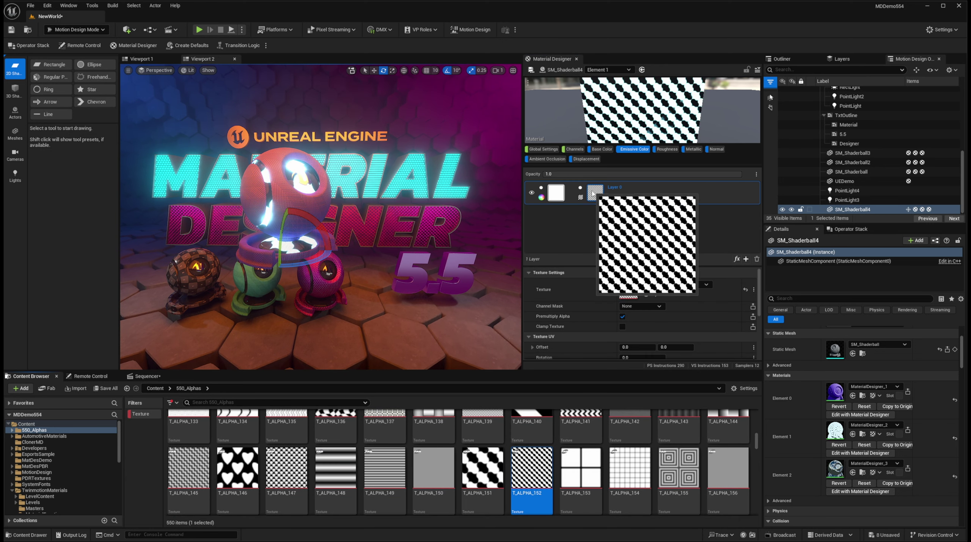
{"action": "scroll", "coordinate": [626, 329], "scroll_direction": "down", "scroll_amount": 3}
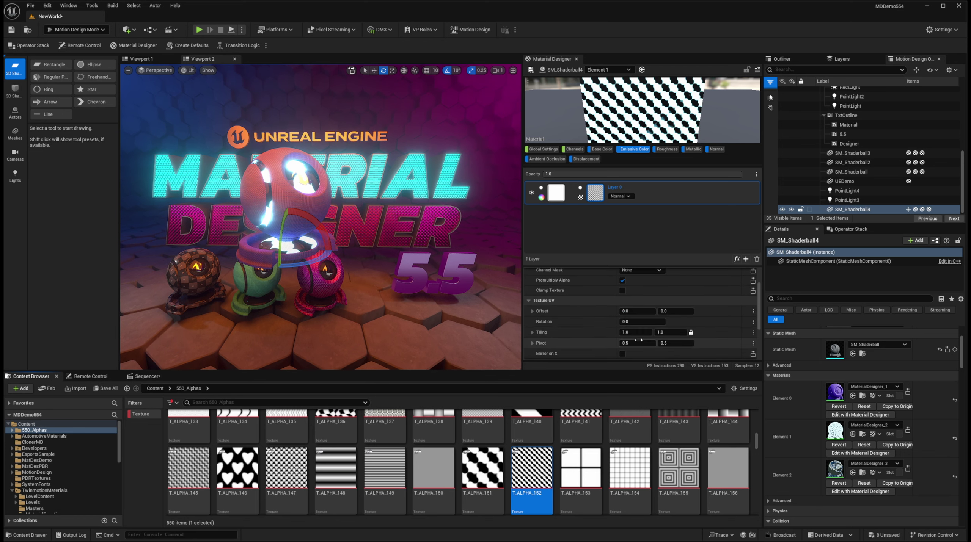
{"action": "mouse_move", "coordinate": [631, 332]}
{"action": "left_mouse_down"}
{"action": "mouse_move", "coordinate": [680, 332]}
{"action": "mouse_move", "coordinate": [622, 333]}
{"action": "left_mouse_up"}
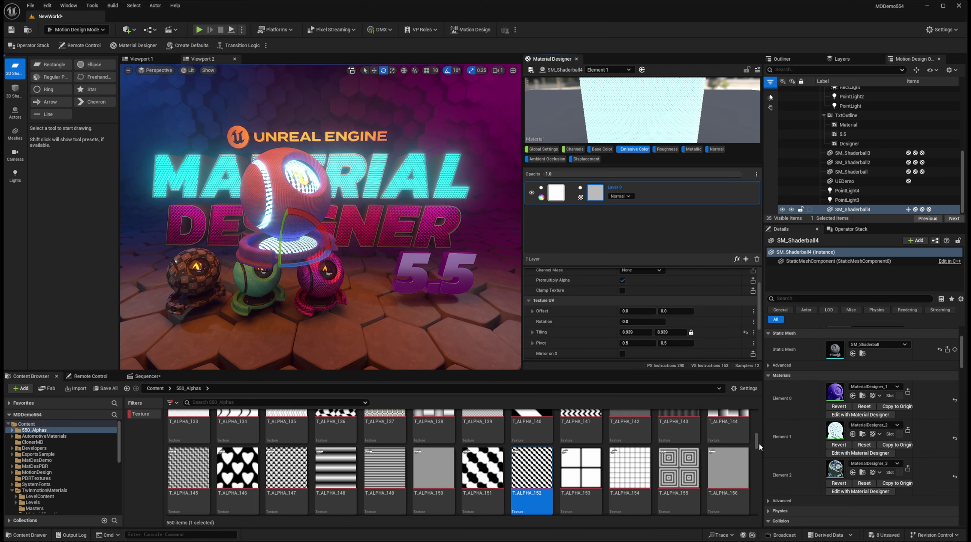
Apply the striped T_ALPHA_015 texture as the Emissive Color layer's mask and set its UV tiling to about 6.302 on both axes
{"action": "scroll", "coordinate": [758, 442], "scroll_direction": "up", "scroll_amount": 5}
{"action": "left_click_drag", "start_coordinate": [757, 440], "coordinate": [756, 421]}
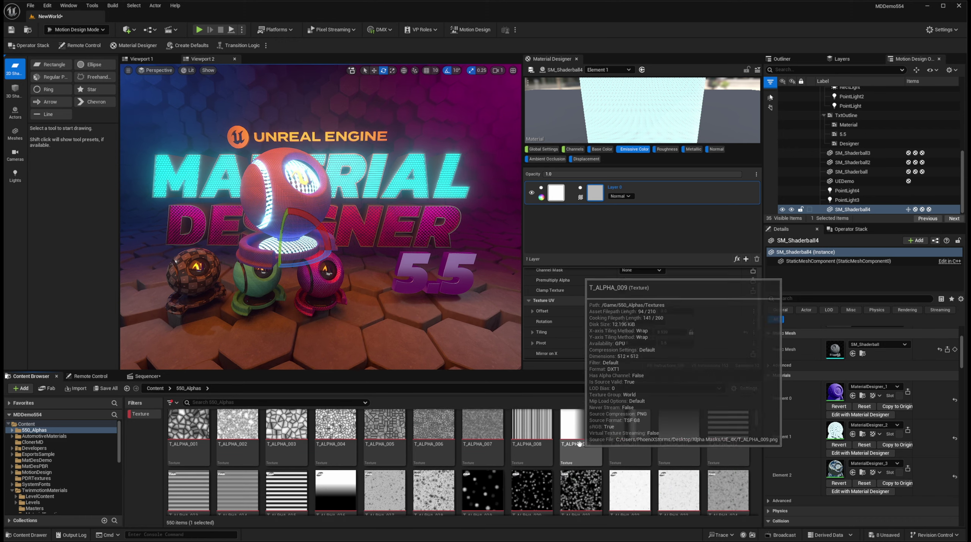
{"action": "scroll", "coordinate": [596, 446], "scroll_direction": "down", "scroll_amount": 1}
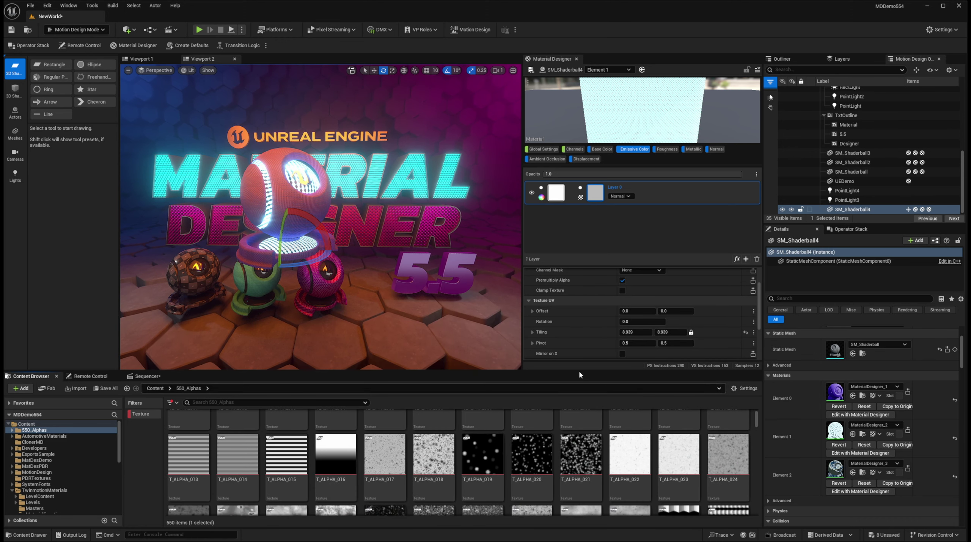
{"action": "left_click_drag", "start_coordinate": [288, 454], "coordinate": [599, 197]}
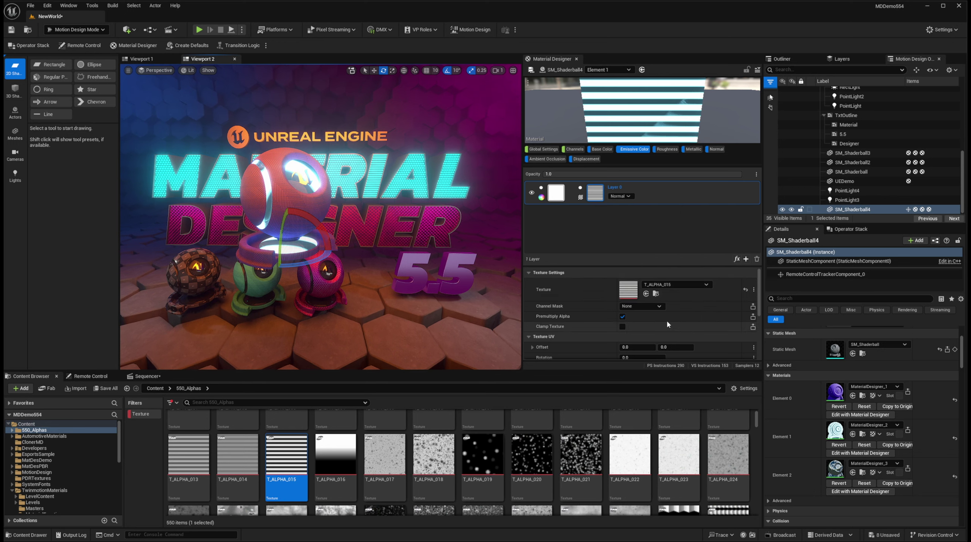
{"action": "scroll", "coordinate": [669, 326], "scroll_direction": "down", "scroll_amount": 3}
{"action": "left_click_drag", "start_coordinate": [642, 333], "coordinate": [612, 324]}
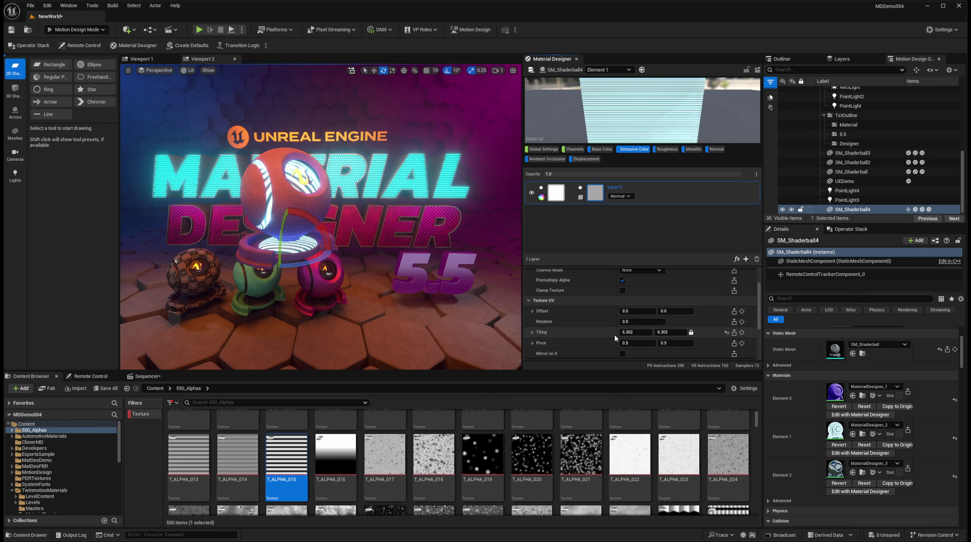
{"action": "right_click", "coordinate": [627, 336]}
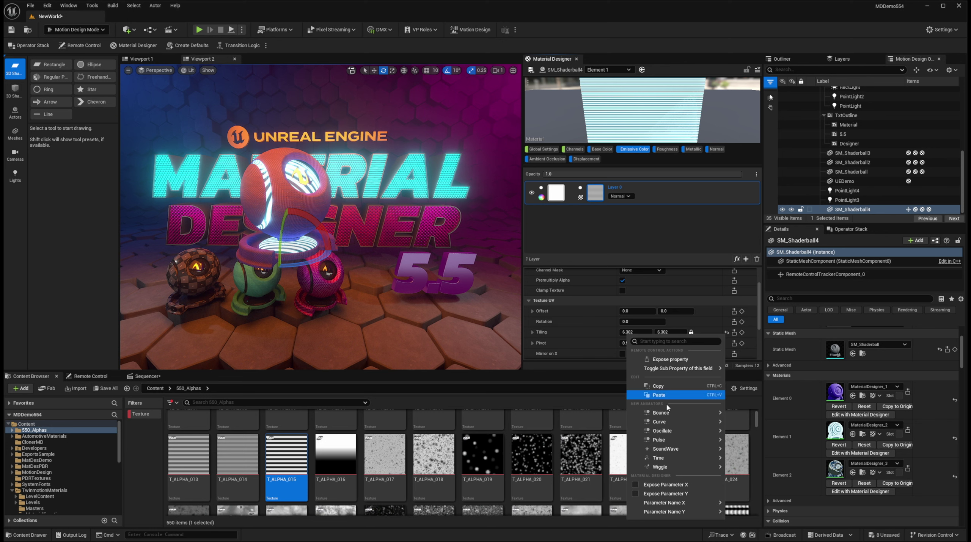
{"action": "mouse_move", "coordinate": [660, 460]}
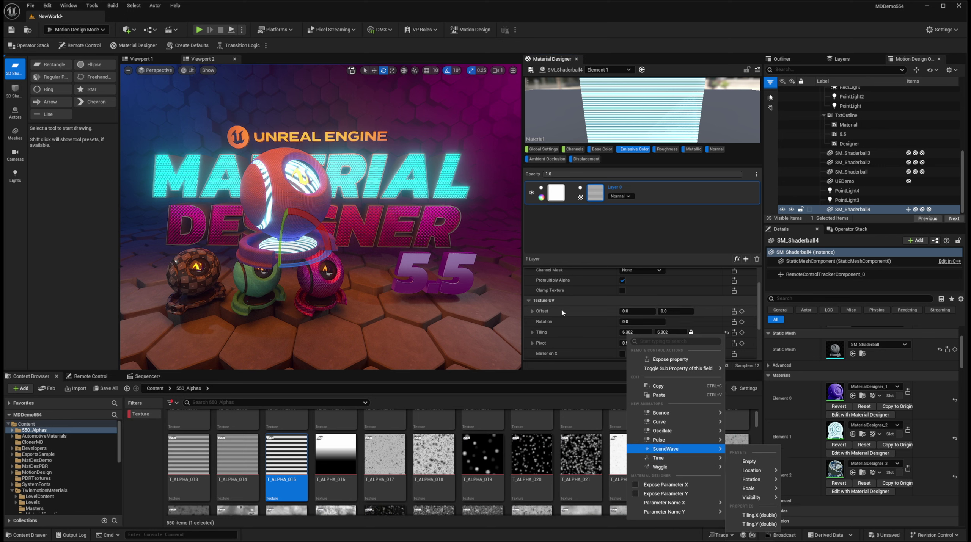
{"action": "left_click", "coordinate": [631, 311]}
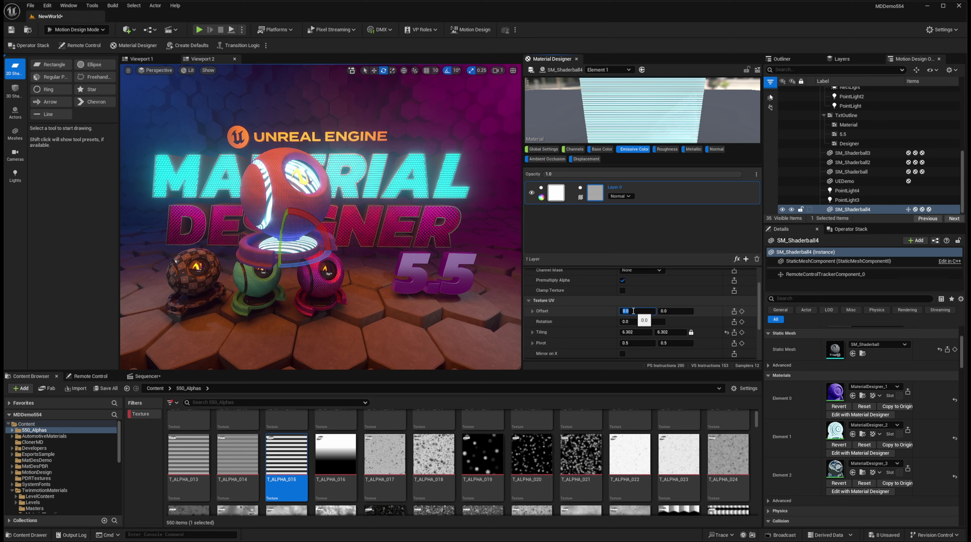
{"action": "right_click", "coordinate": [633, 311]}
{"action": "left_click", "coordinate": [600, 310]}
Add a Time animator to the Y offset of the Emissive Color mask's texture UV
{"action": "right_click", "coordinate": [628, 312]}
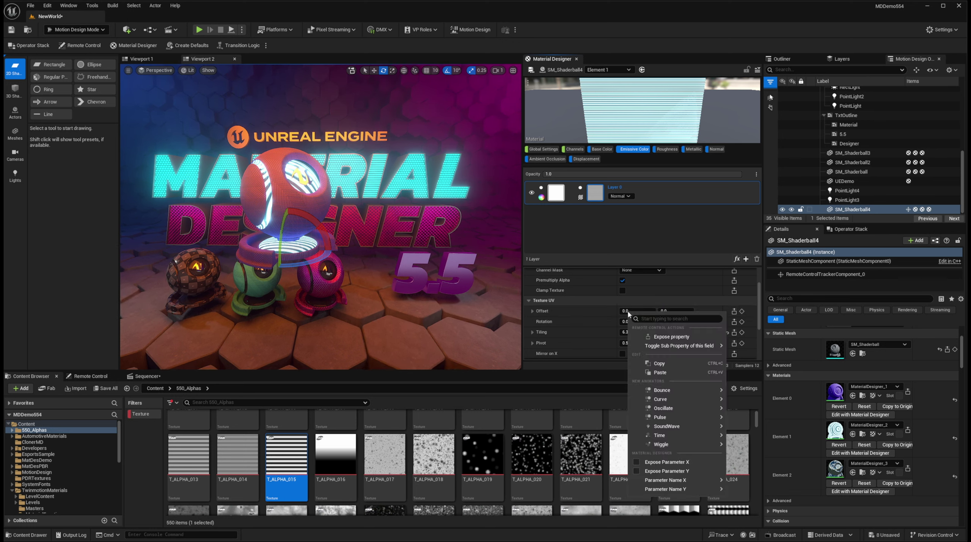
{"action": "mouse_move", "coordinate": [683, 436]}
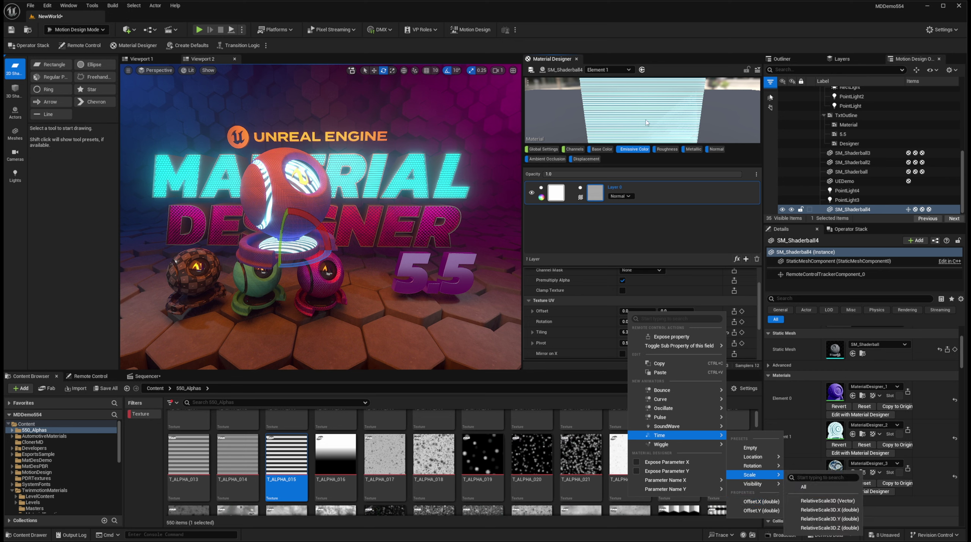
{"action": "mouse_move", "coordinate": [745, 459]}
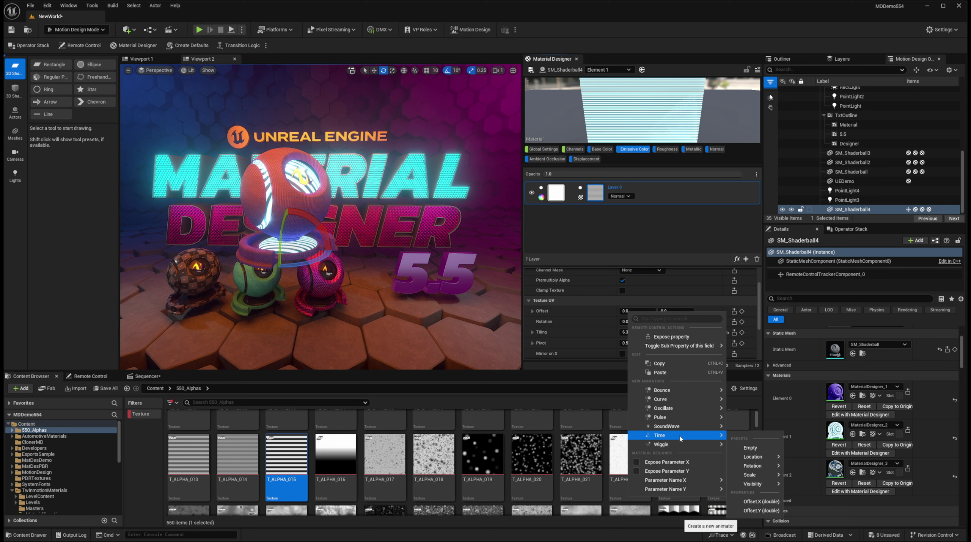
{"action": "left_click", "coordinate": [756, 511]}
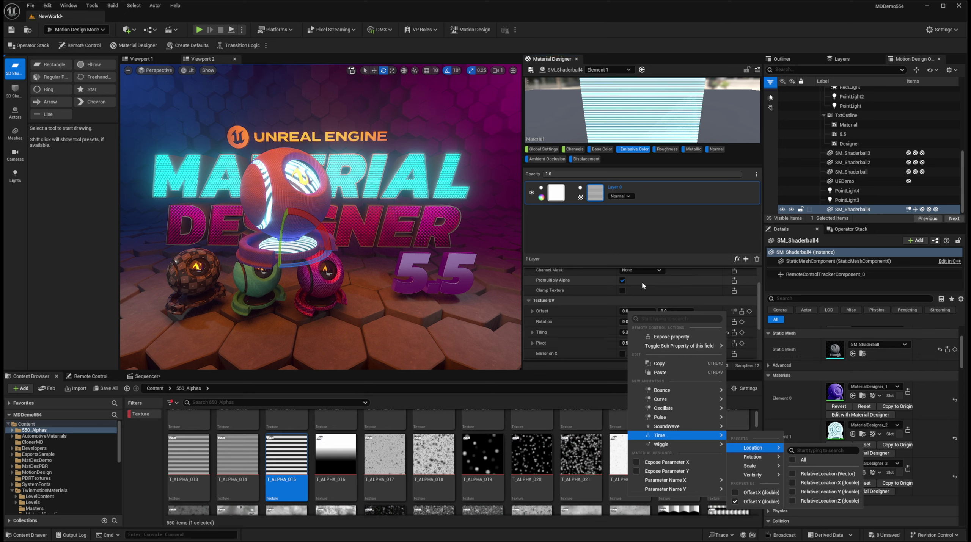
{"action": "left_click", "coordinate": [628, 230]}
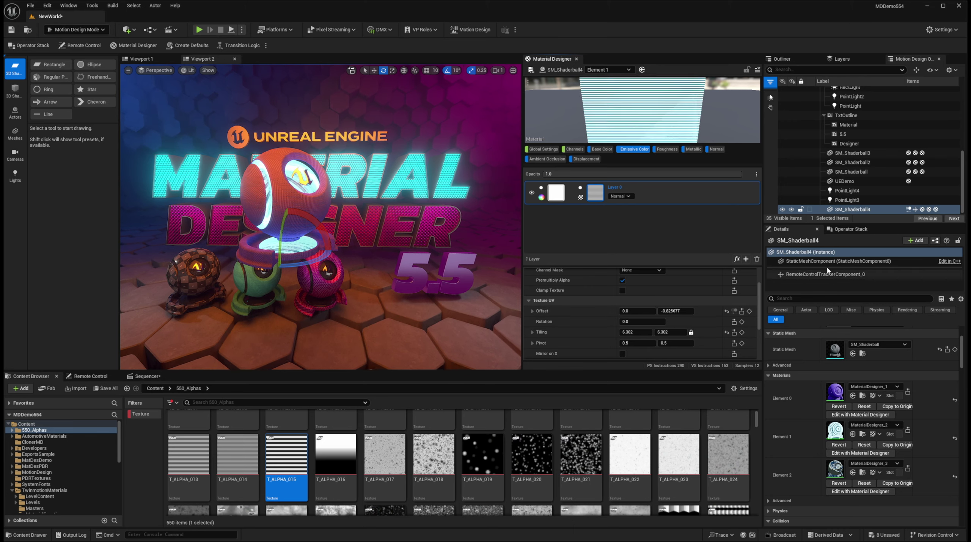
Set the Time animator's cycle duration to 10 s and enable a frame rate of 10 for SM_Shaderball4's animators
{"action": "left_click", "coordinate": [841, 233]}
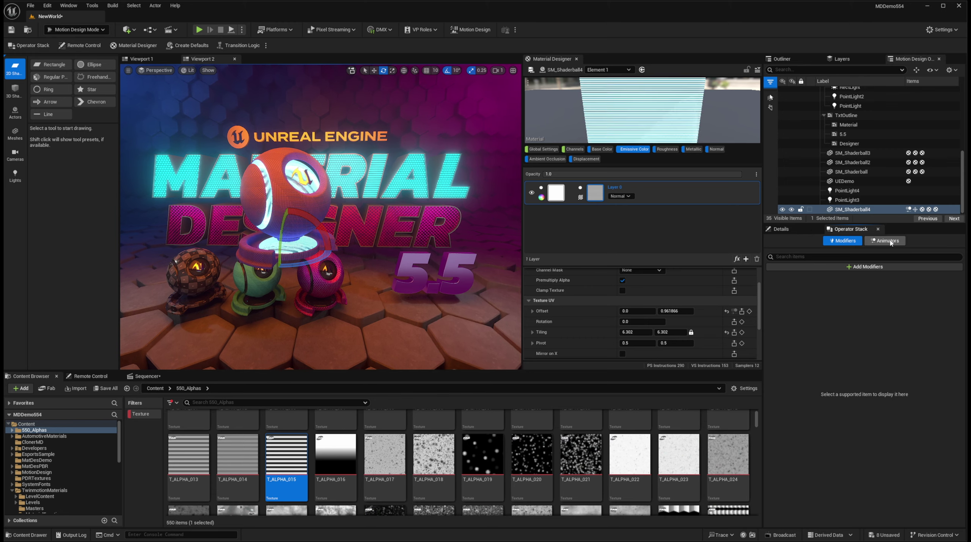
{"action": "left_click", "coordinate": [881, 243]}
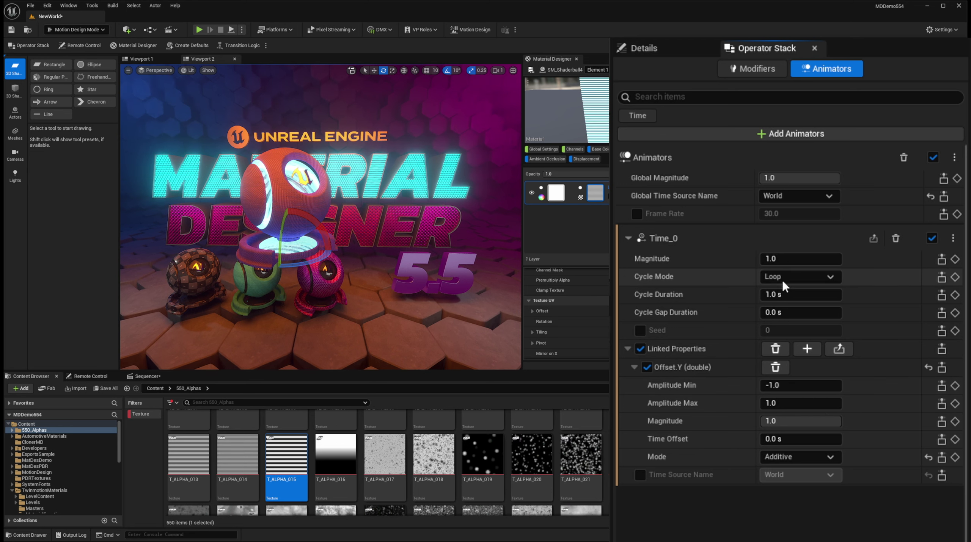
{"action": "left_click", "coordinate": [788, 295]}
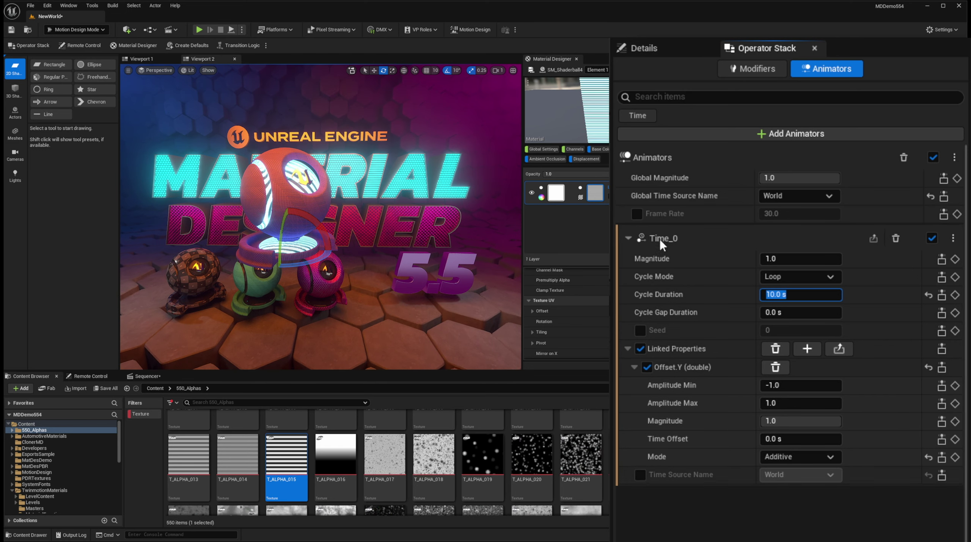
{"action": "left_click", "coordinate": [634, 215]}
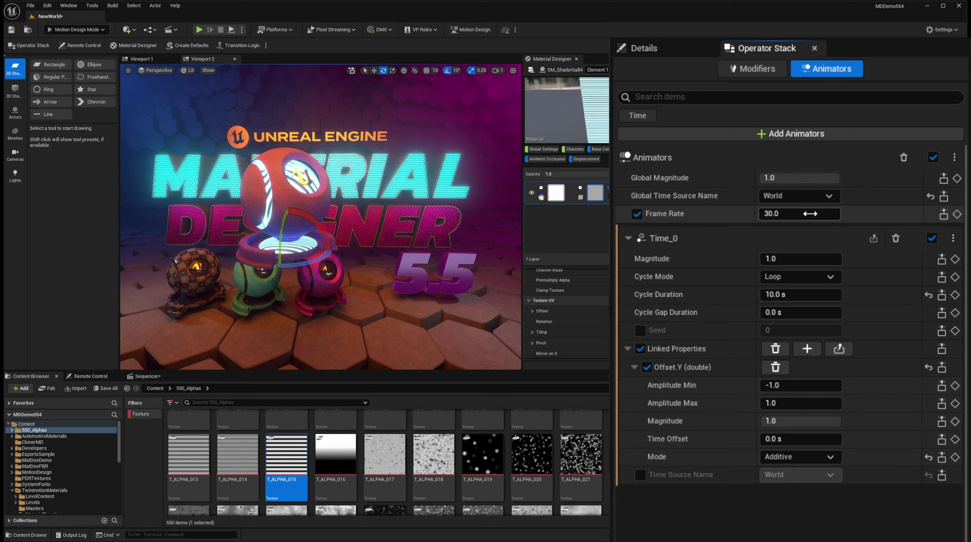
{"action": "left_click", "coordinate": [810, 214]}
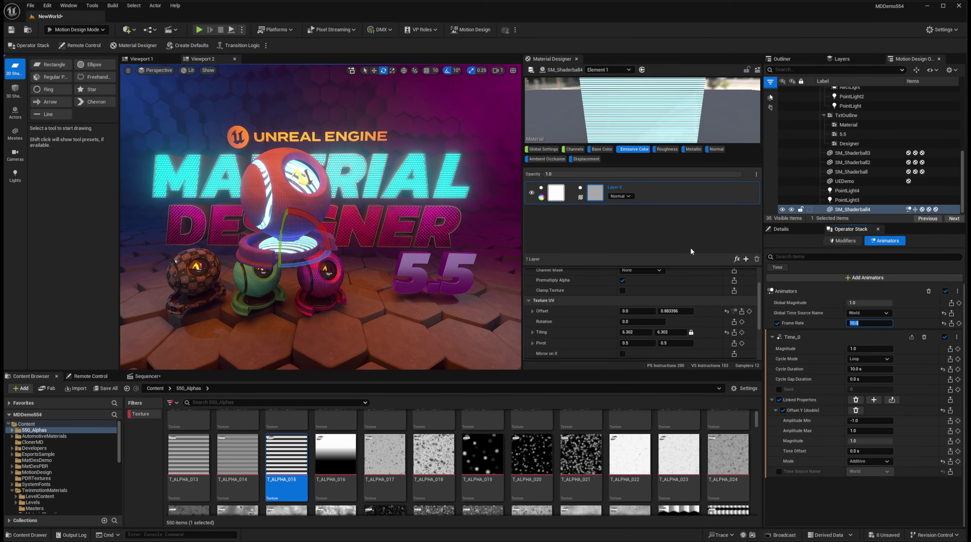
Add a texture layer above the existing Emissive Color layer with T_ALPHA_018 as its base and Multiply blending
{"action": "left_click", "coordinate": [746, 260]}
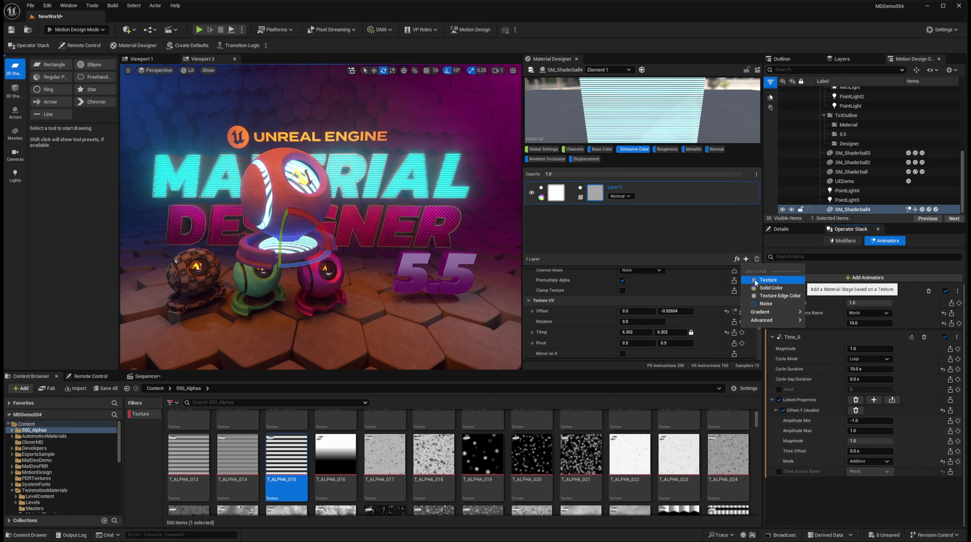
{"action": "left_click", "coordinate": [755, 281]}
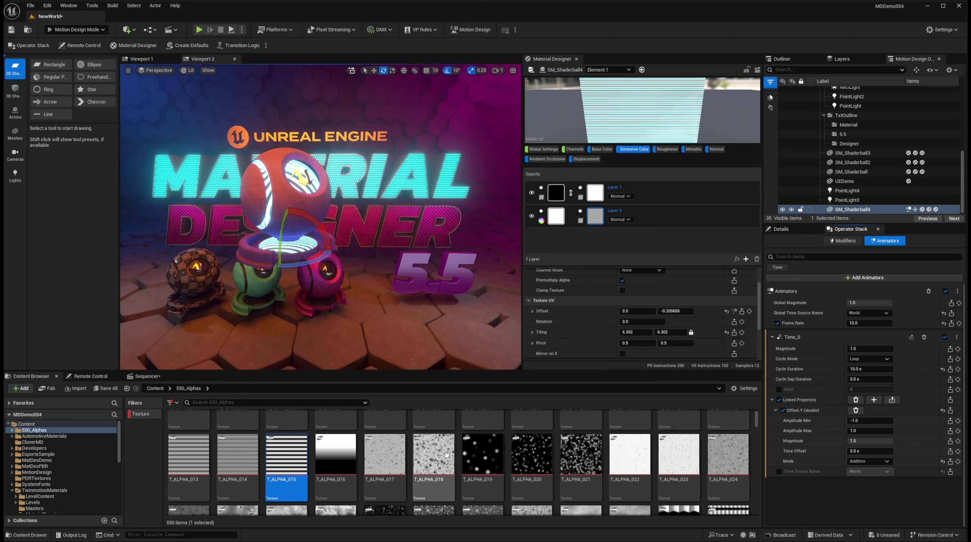
{"action": "left_click_drag", "start_coordinate": [430, 462], "coordinate": [554, 195]}
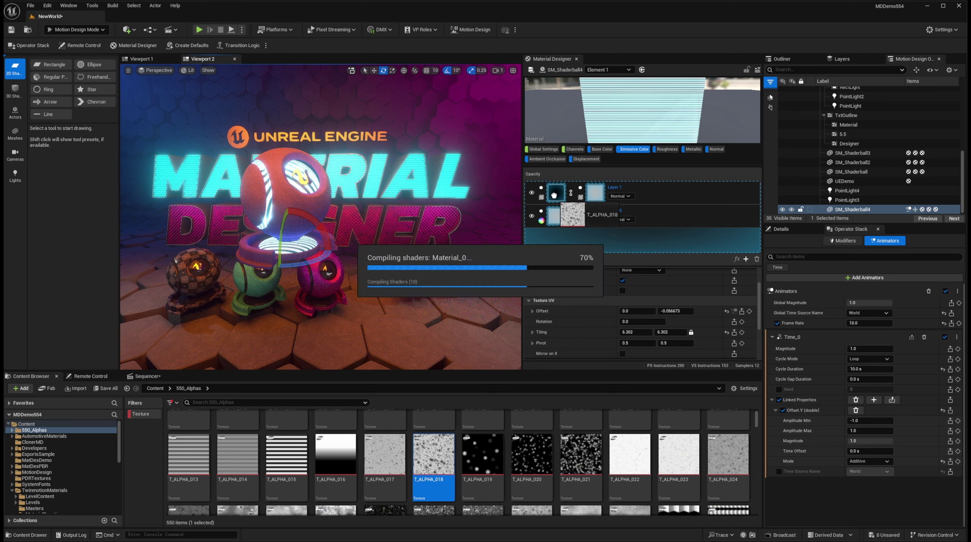
{"action": "left_click_drag", "start_coordinate": [287, 454], "coordinate": [547, 223]}
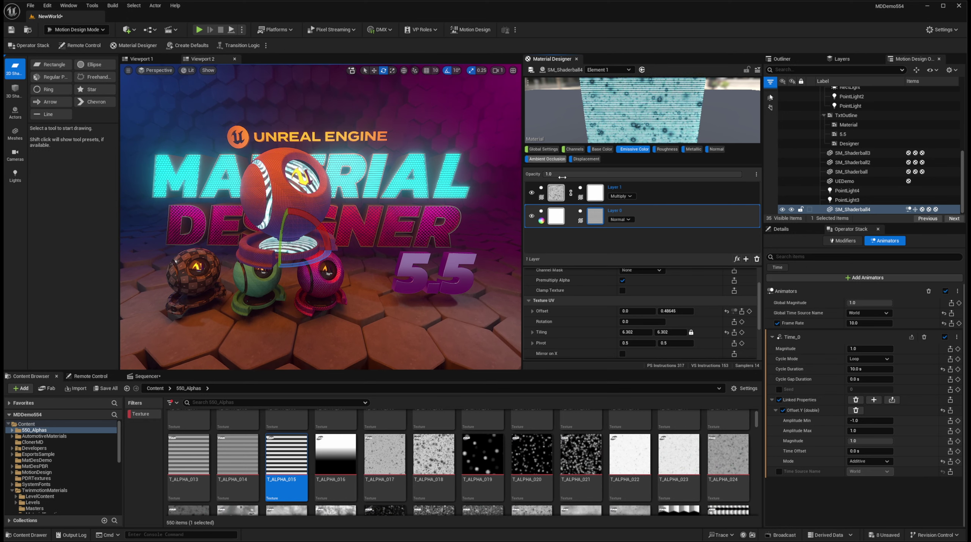
Add an Invert RGB effect to the Multiply texture layer's base in the Emissive Color channel
{"action": "mouse_move", "coordinate": [555, 199]}
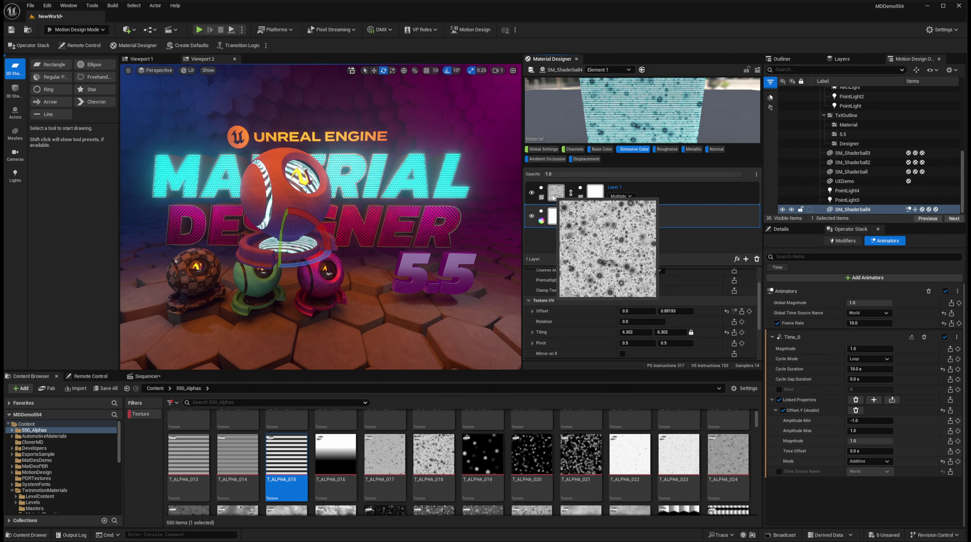
{"action": "left_click", "coordinate": [555, 199]}
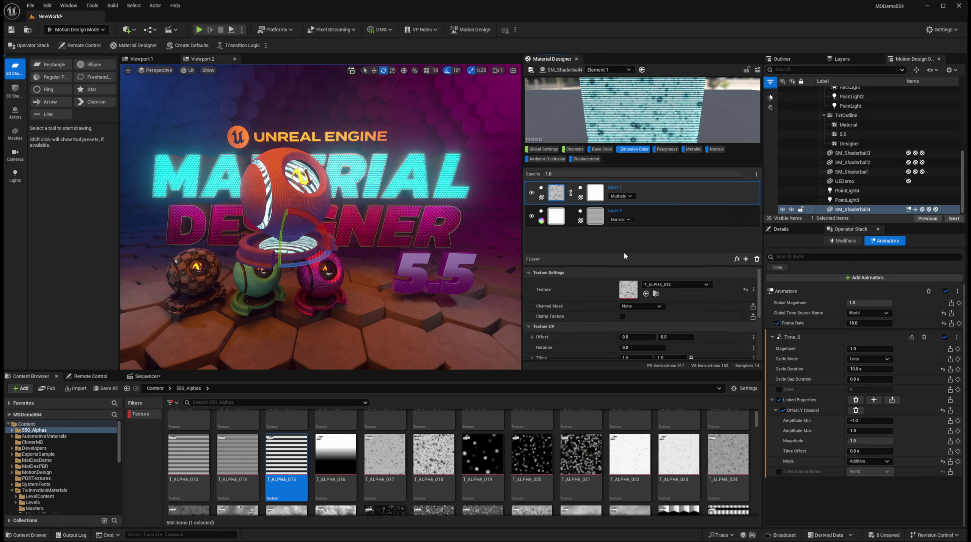
{"action": "left_click", "coordinate": [737, 260]}
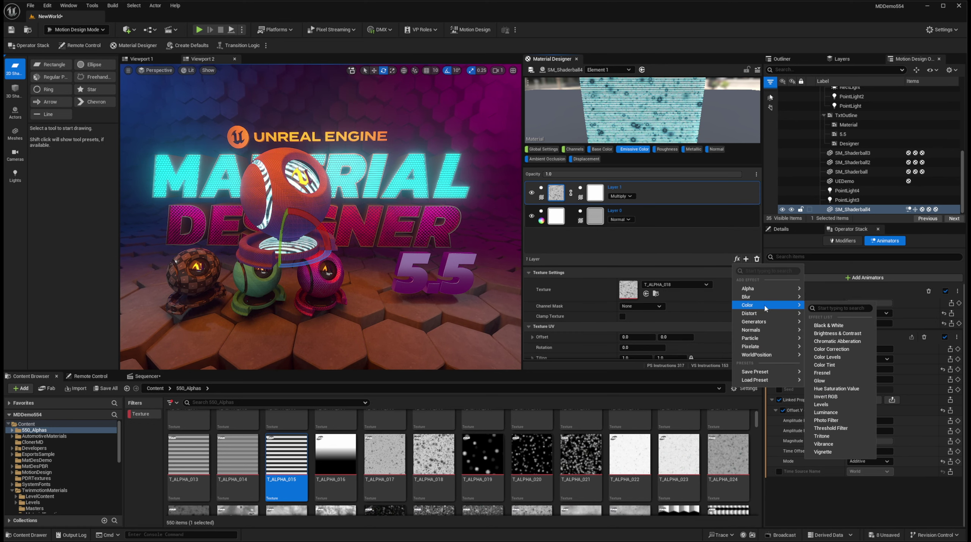
{"action": "mouse_move", "coordinate": [755, 305]}
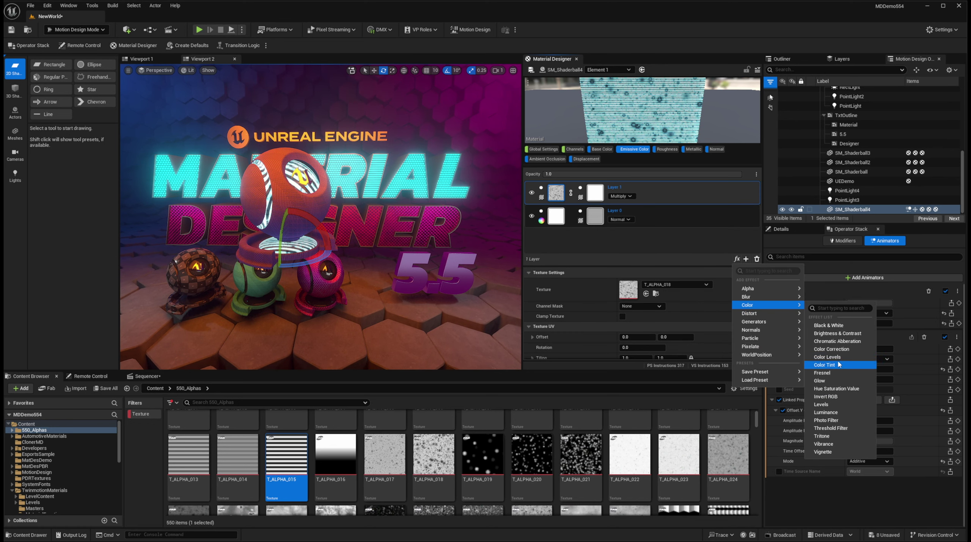
{"action": "left_click", "coordinate": [826, 396]}
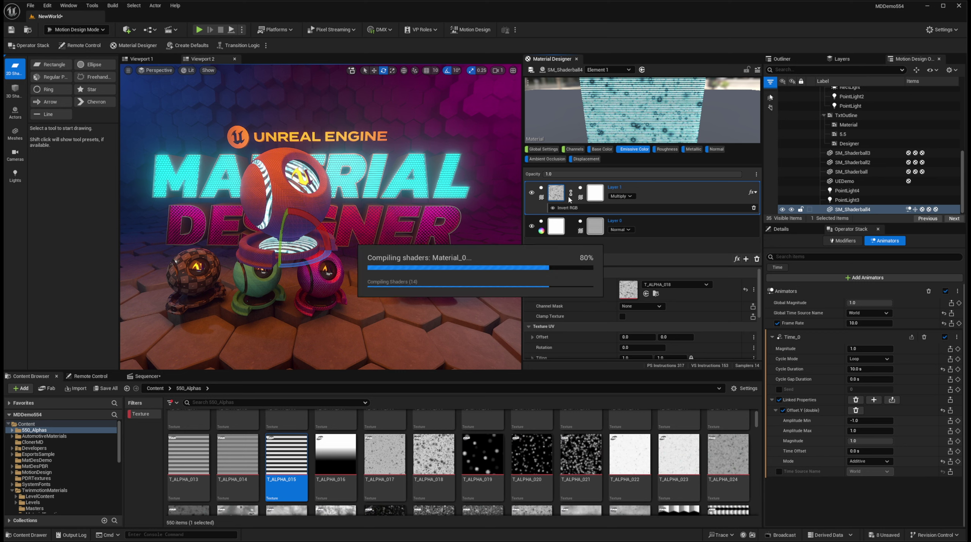
{"action": "mouse_move", "coordinate": [564, 198]}
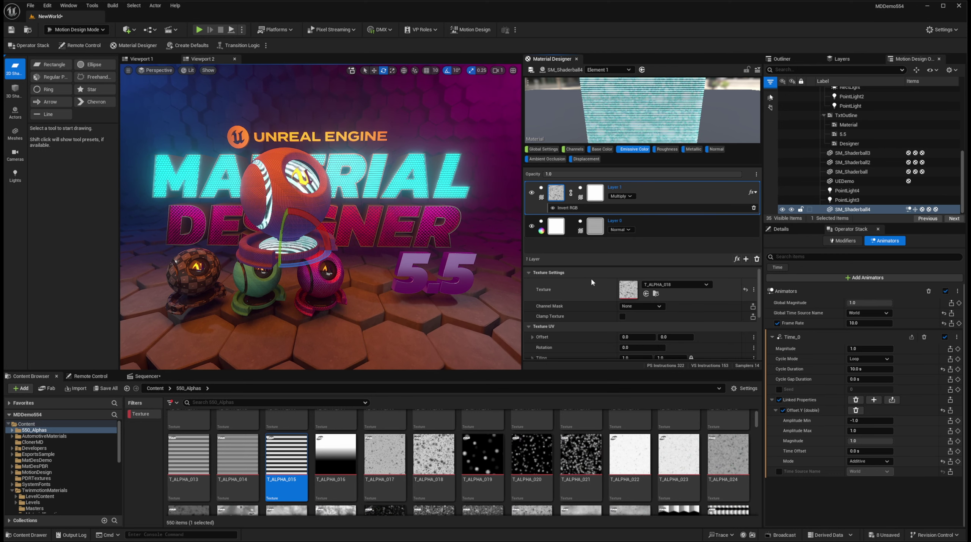
Add a Wiggle animator driving both the X and Y texture UV offsets of the Multiply layer's base texture
{"action": "scroll", "coordinate": [594, 306], "scroll_direction": "down", "scroll_amount": 1}
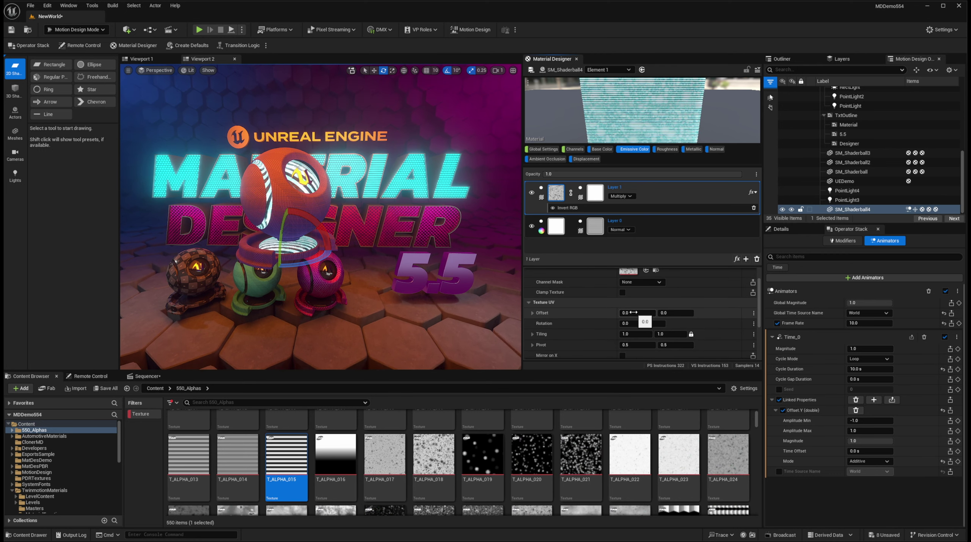
{"action": "right_click", "coordinate": [634, 313]}
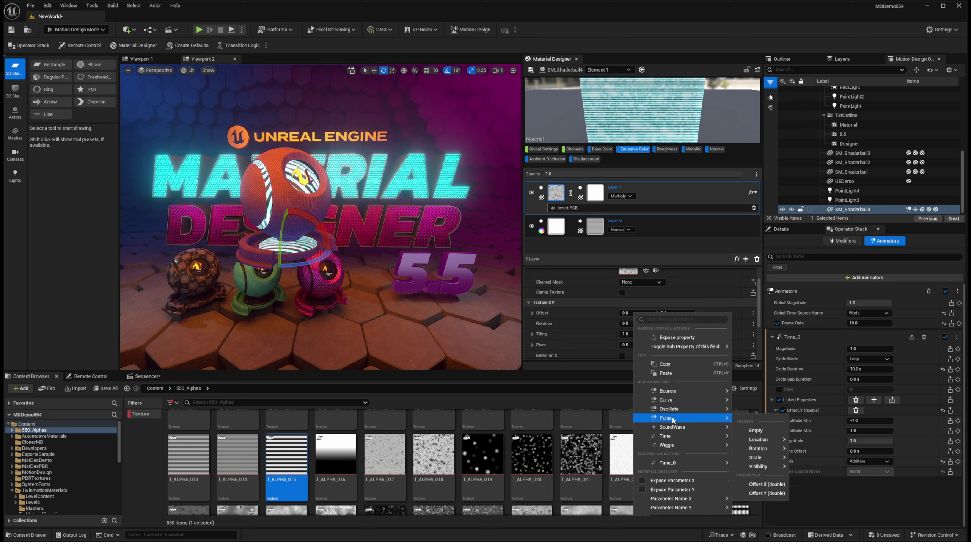
{"action": "mouse_move", "coordinate": [669, 447]}
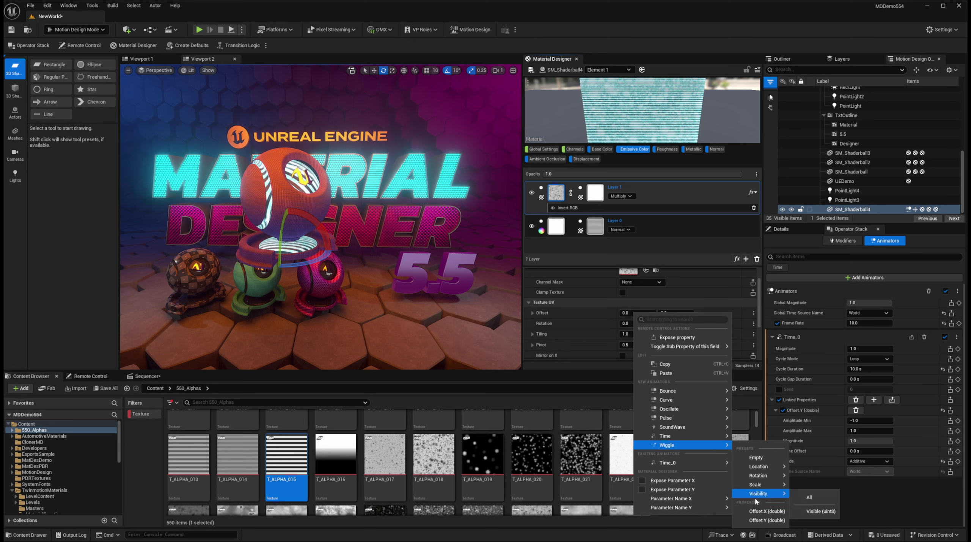
{"action": "left_click", "coordinate": [756, 512]}
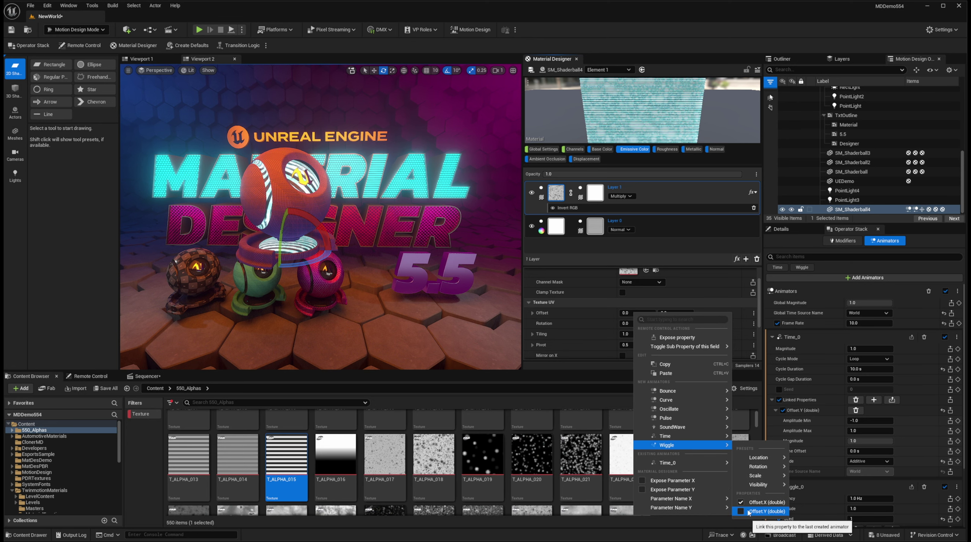
{"action": "left_click", "coordinate": [743, 512]}
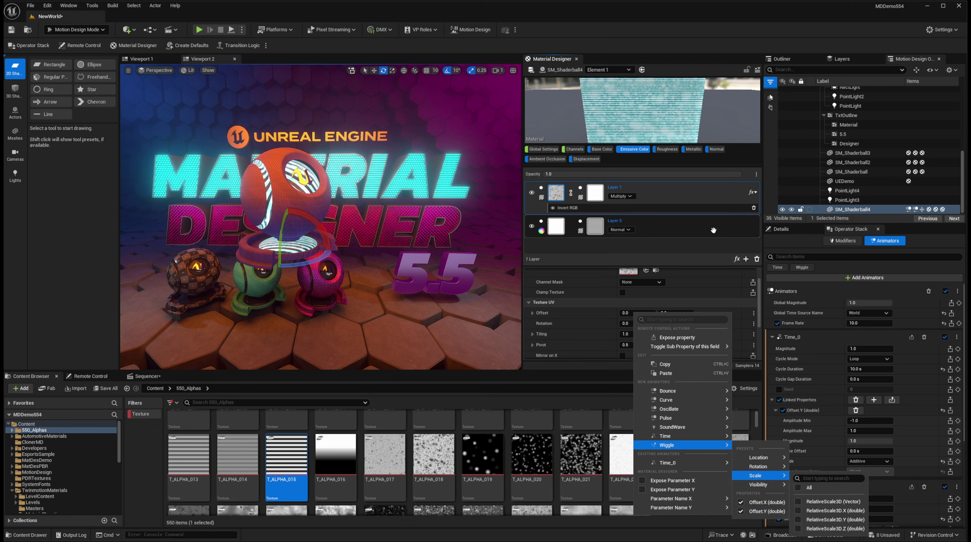
{"action": "left_click", "coordinate": [736, 156]}
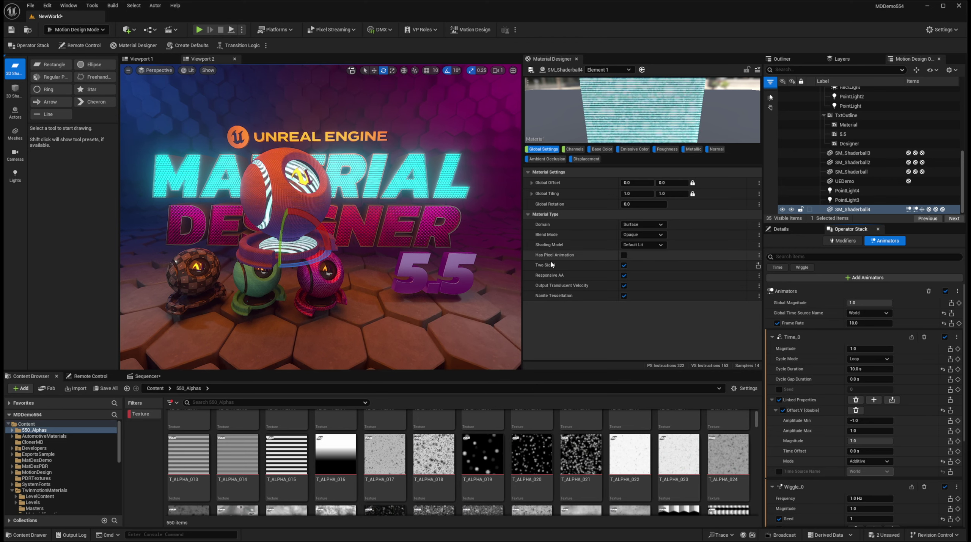
Reset SM_Shaderball4's Element 0 material in its details and create a new Opaque Material Designer material for it
{"action": "left_click", "coordinate": [782, 229]}
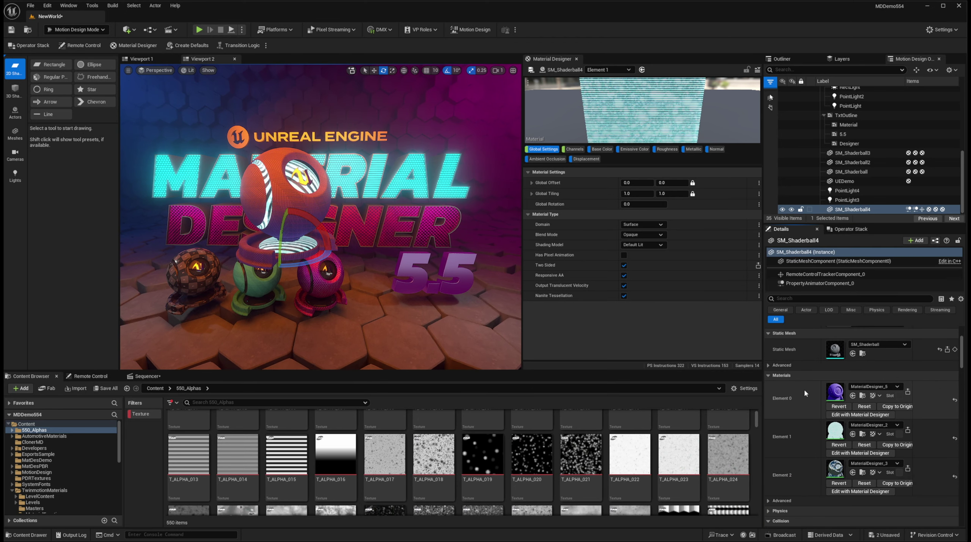
{"action": "left_click", "coordinate": [954, 401]}
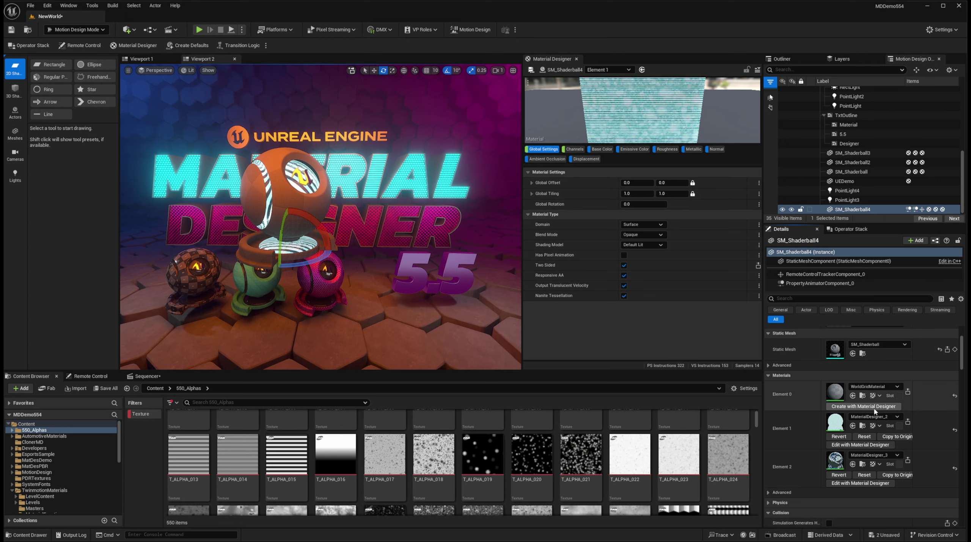
{"action": "left_click", "coordinate": [864, 406]}
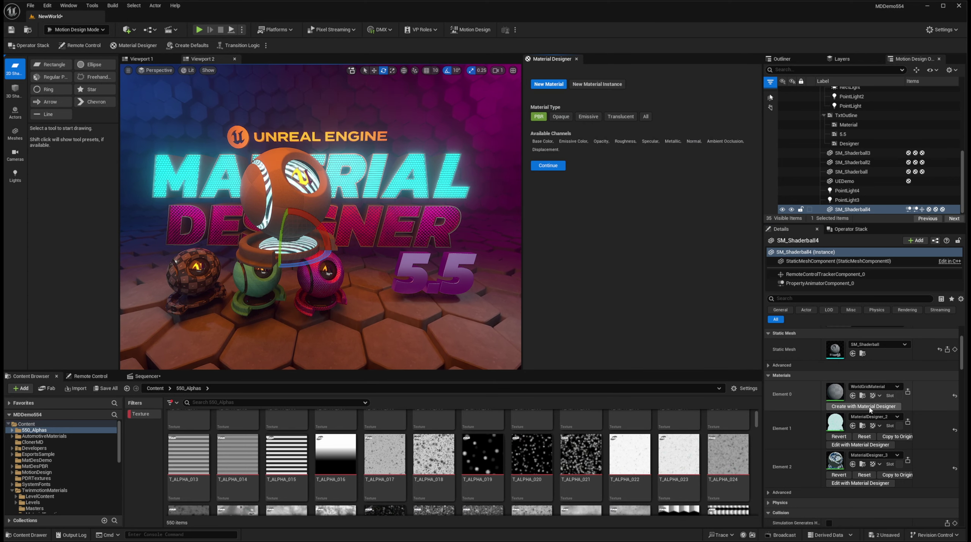
{"action": "left_click", "coordinate": [565, 120]}
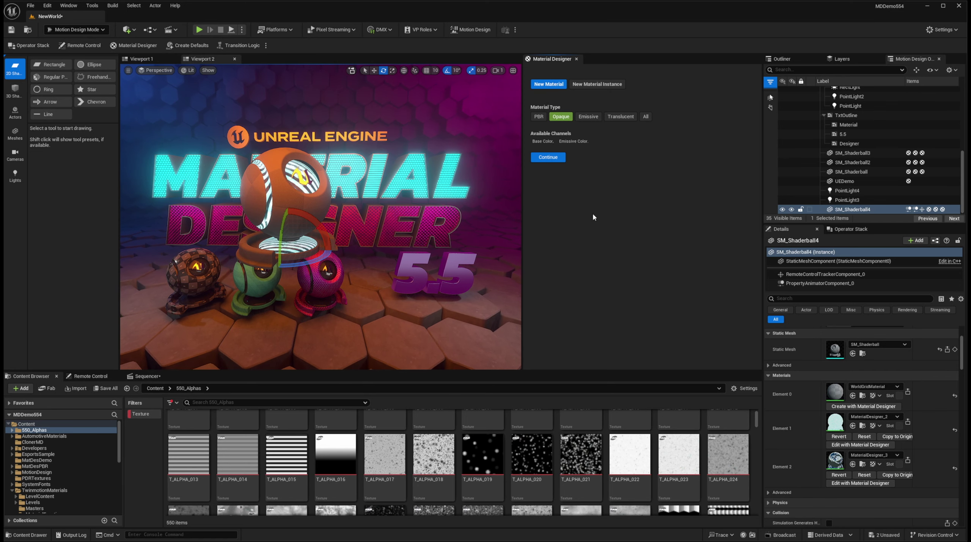
{"action": "left_click", "coordinate": [555, 161]}
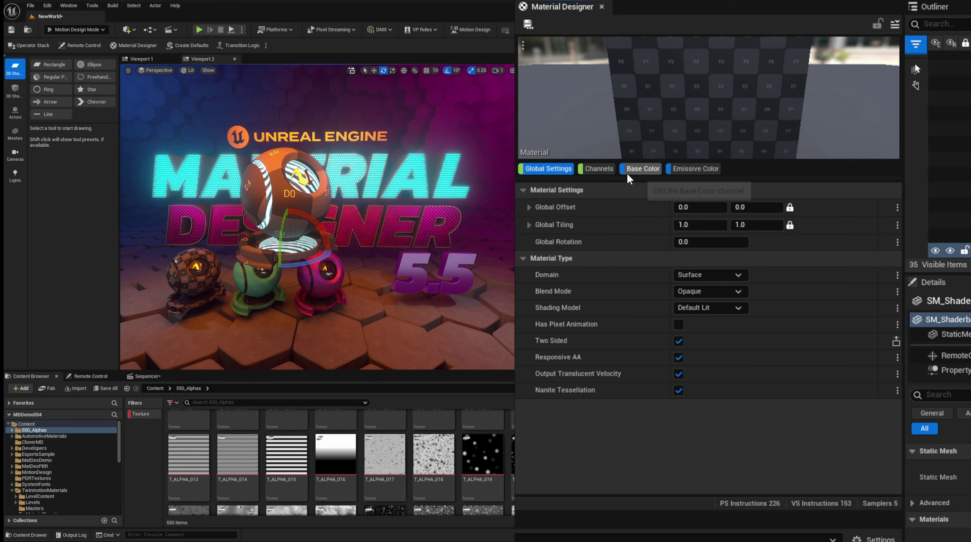
Deactivate the new material's Emissive Color channel and activate its Roughness, Normal and Metallic channels
{"action": "left_click", "coordinate": [608, 171]}
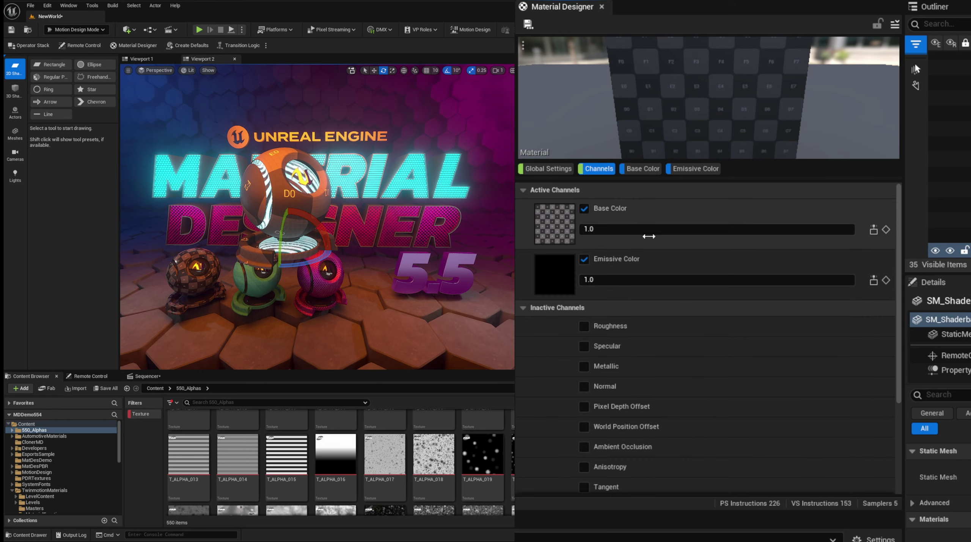
{"action": "left_click", "coordinate": [584, 259]}
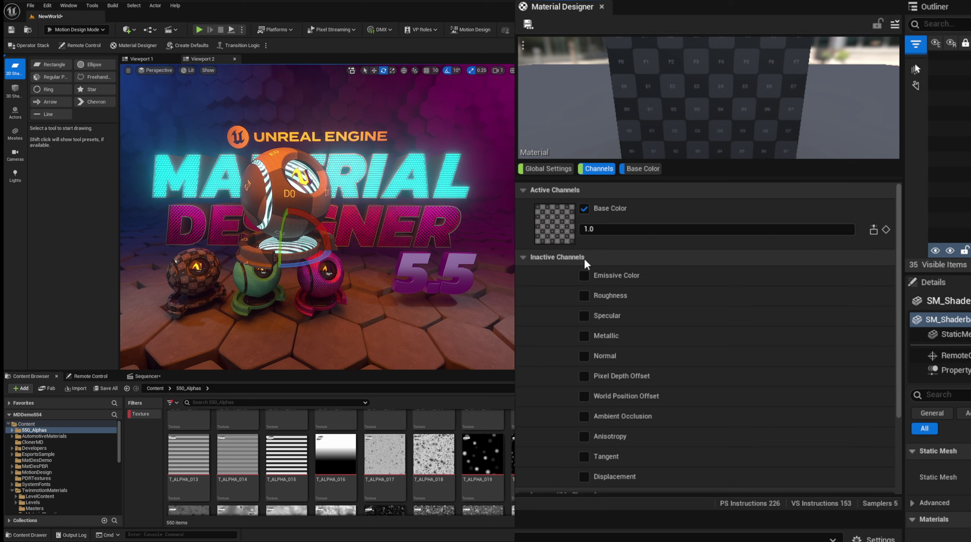
{"action": "left_click", "coordinate": [584, 297]}
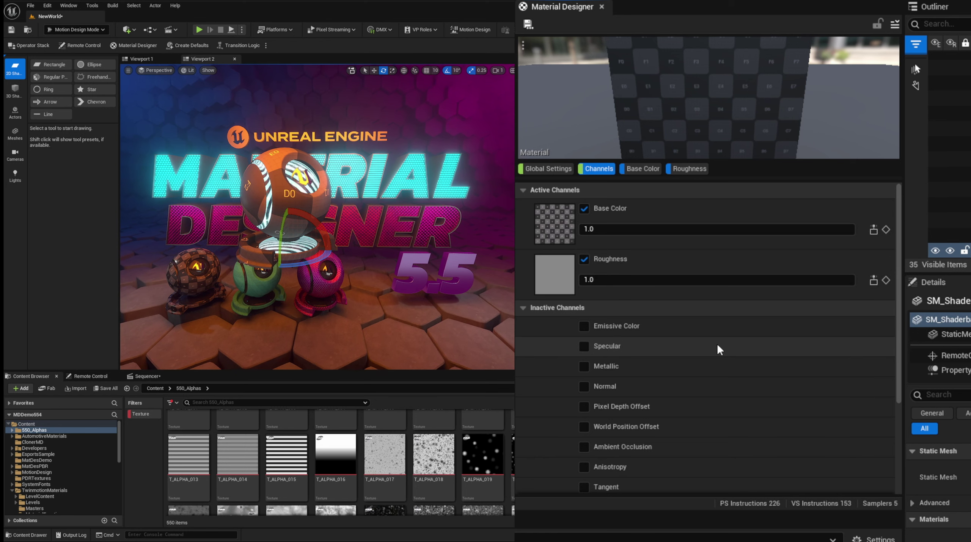
{"action": "left_click", "coordinate": [584, 387]}
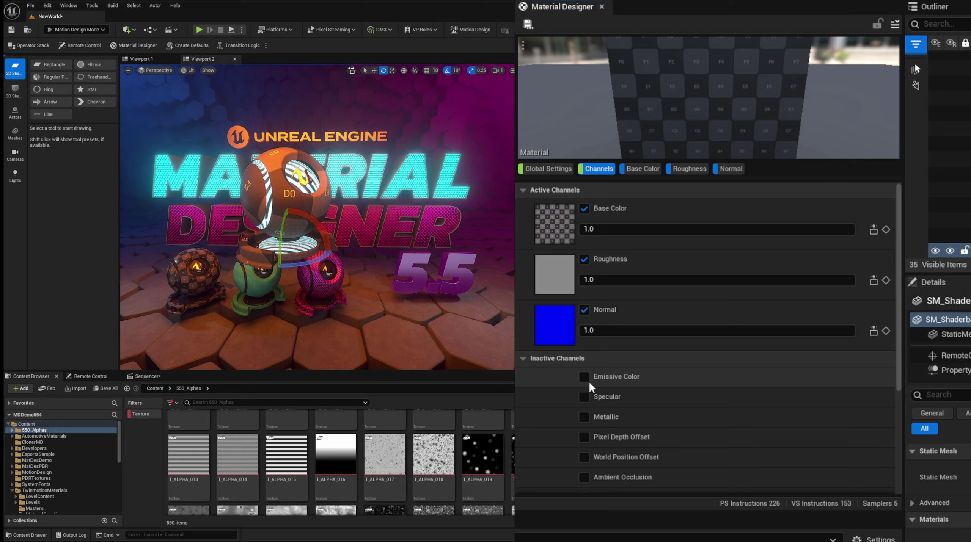
{"action": "left_click", "coordinate": [584, 417]}
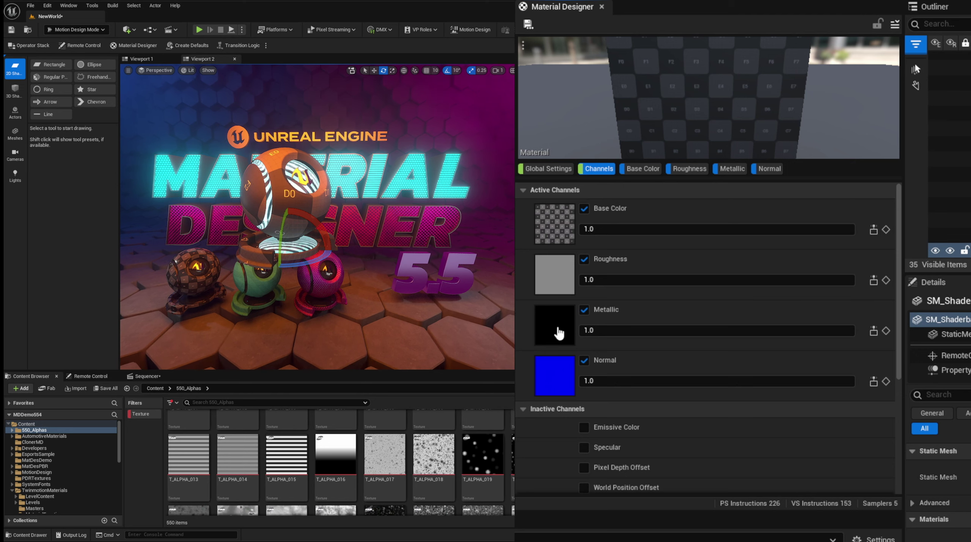
Change the Base Color layer's source to Solid Color and set it to magenta, hex sRGB FF51F0FF
{"action": "left_click", "coordinate": [639, 170]}
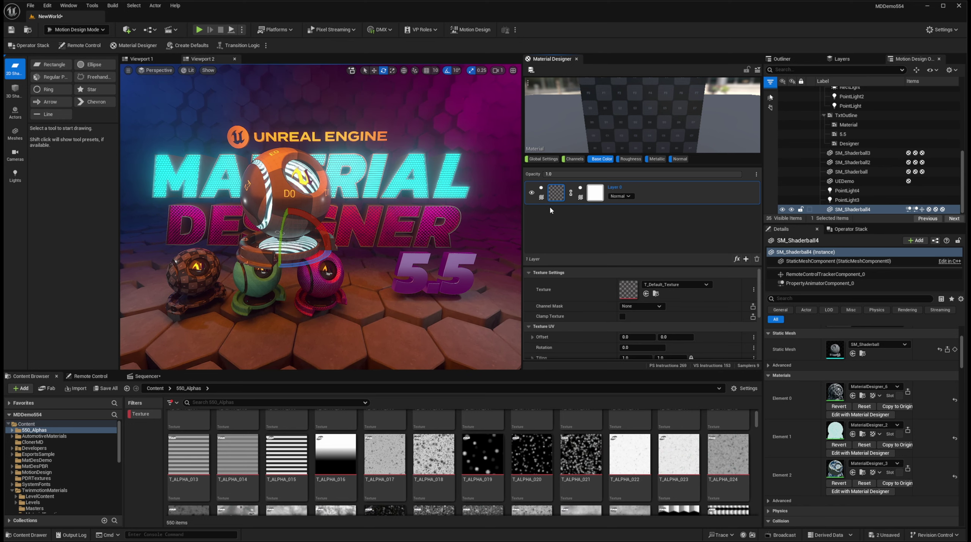
{"action": "left_click", "coordinate": [542, 198]}
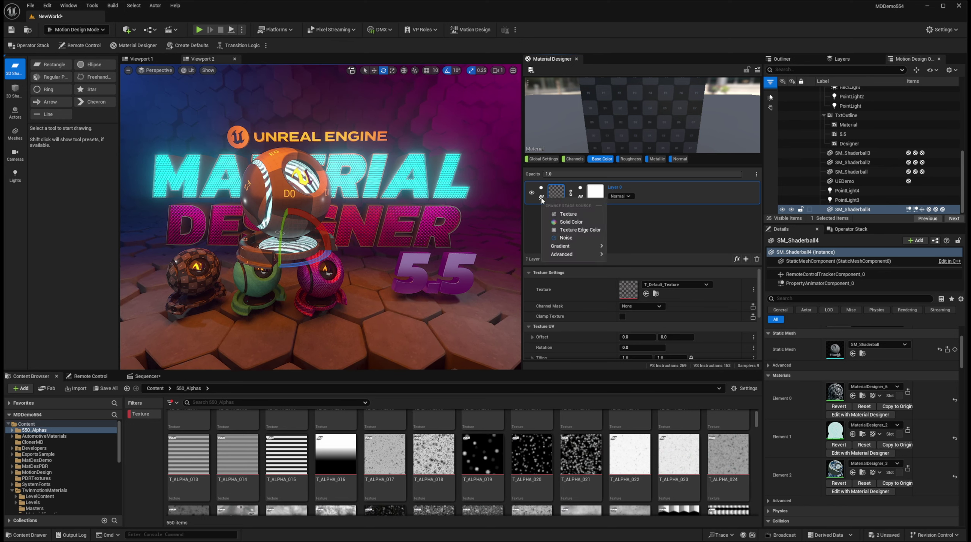
{"action": "left_click", "coordinate": [554, 222]}
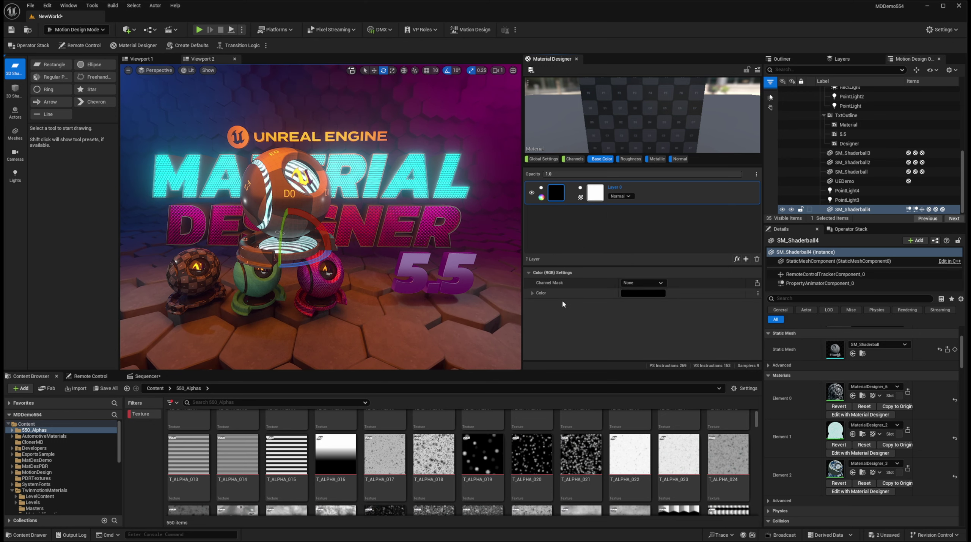
{"action": "left_click", "coordinate": [638, 292]}
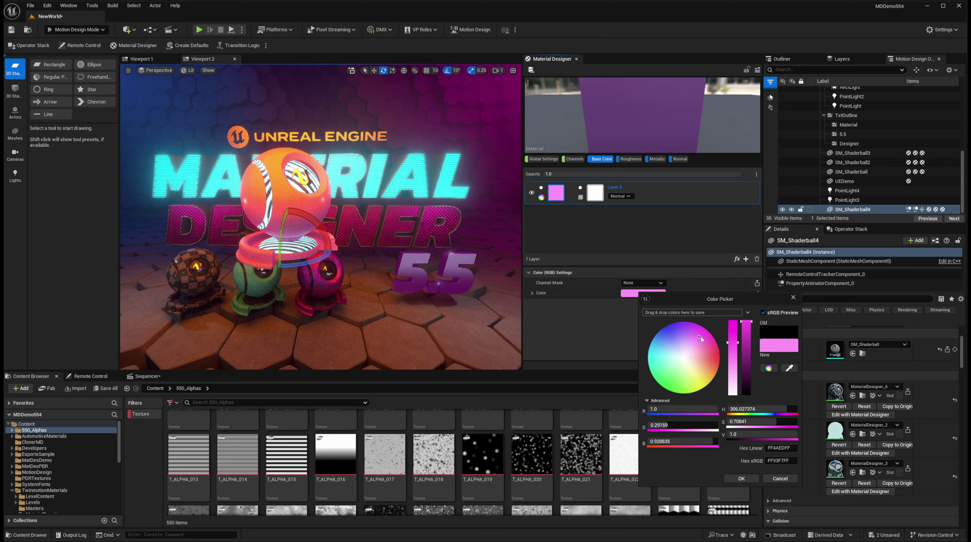
{"action": "left_click_drag", "start_coordinate": [735, 338], "coordinate": [735, 328]}
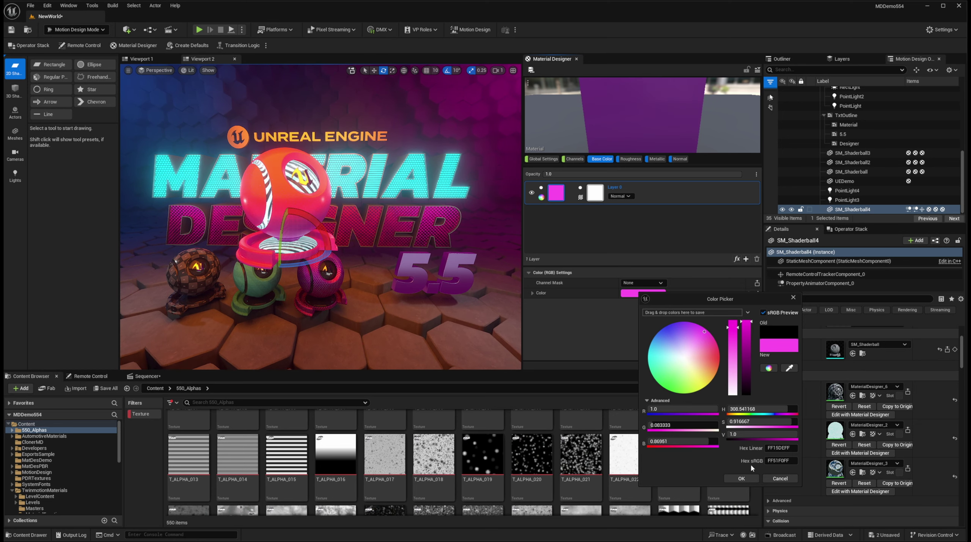
{"action": "left_click", "coordinate": [742, 479]}
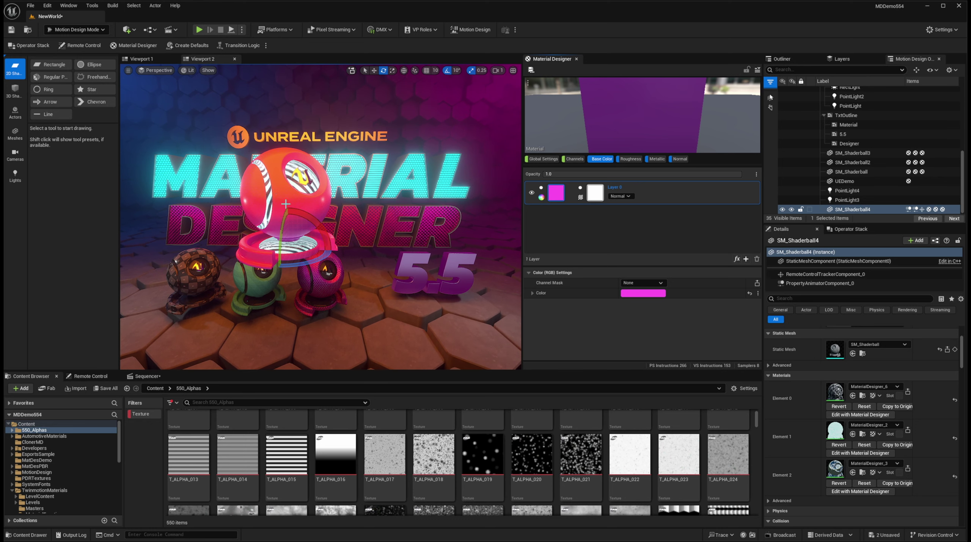
Change the source of the Roughness channel's base layer from a texture to Solid Color
{"action": "left_click", "coordinate": [631, 159]}
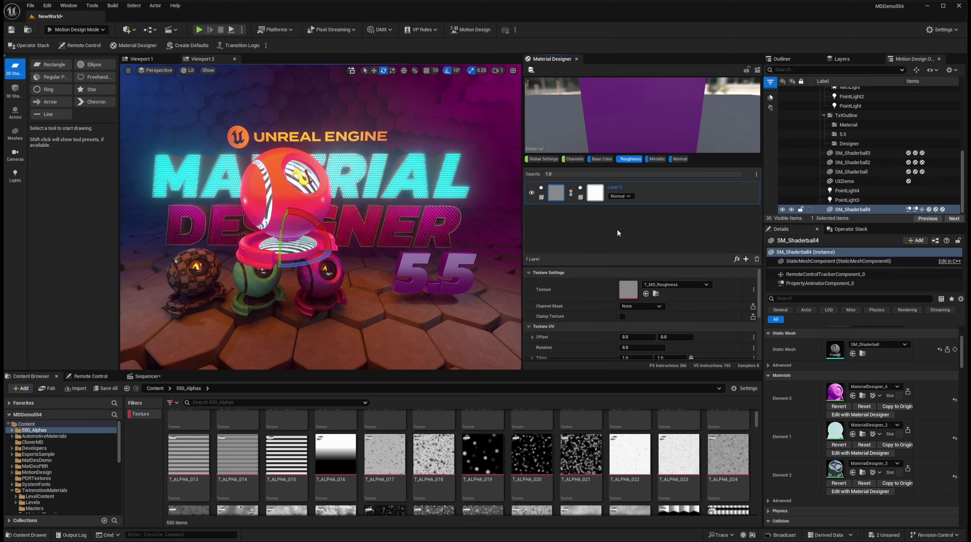
{"action": "left_click", "coordinate": [541, 197]}
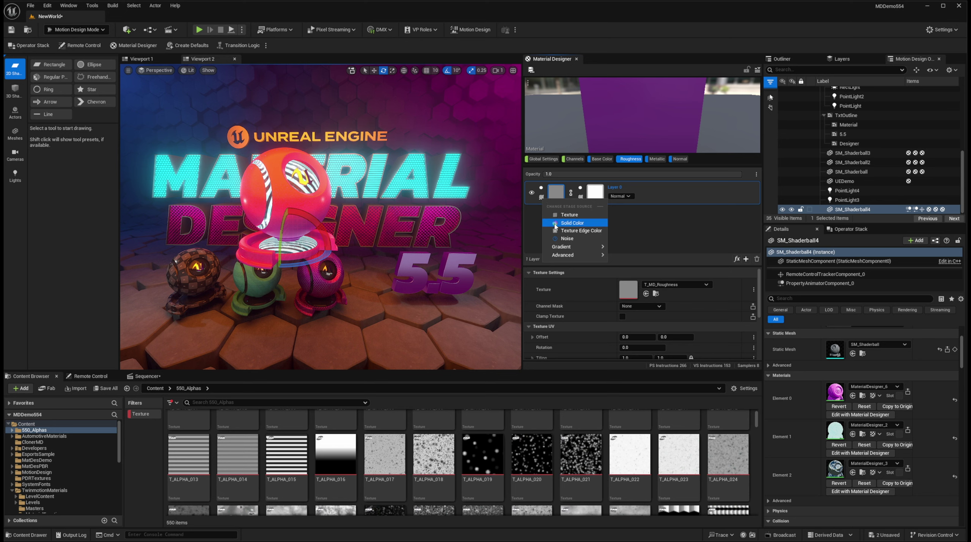
{"action": "left_click", "coordinate": [571, 222]}
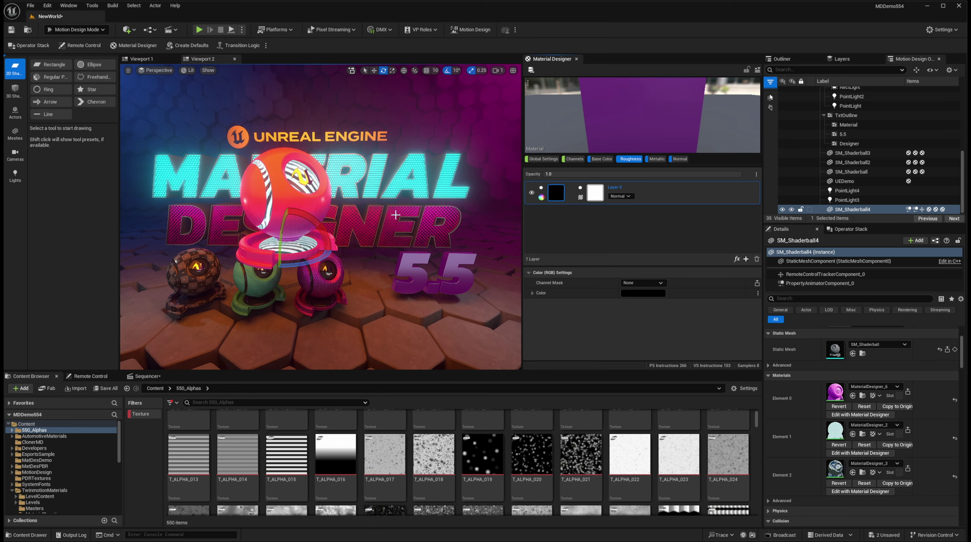
Change the Metallic channel's base layer source to Solid Color and set its color to white, value 1.0
{"action": "left_click", "coordinate": [657, 159]}
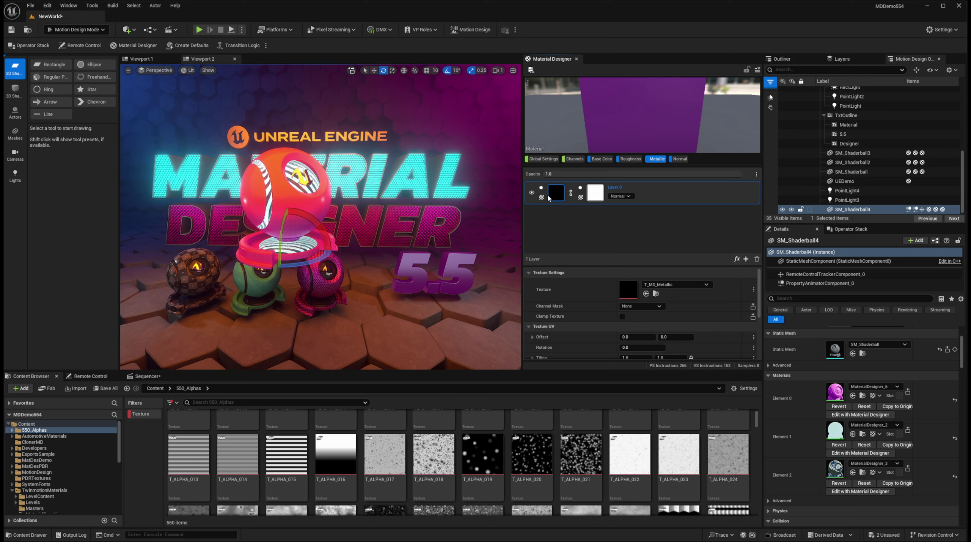
{"action": "left_click", "coordinate": [542, 198]}
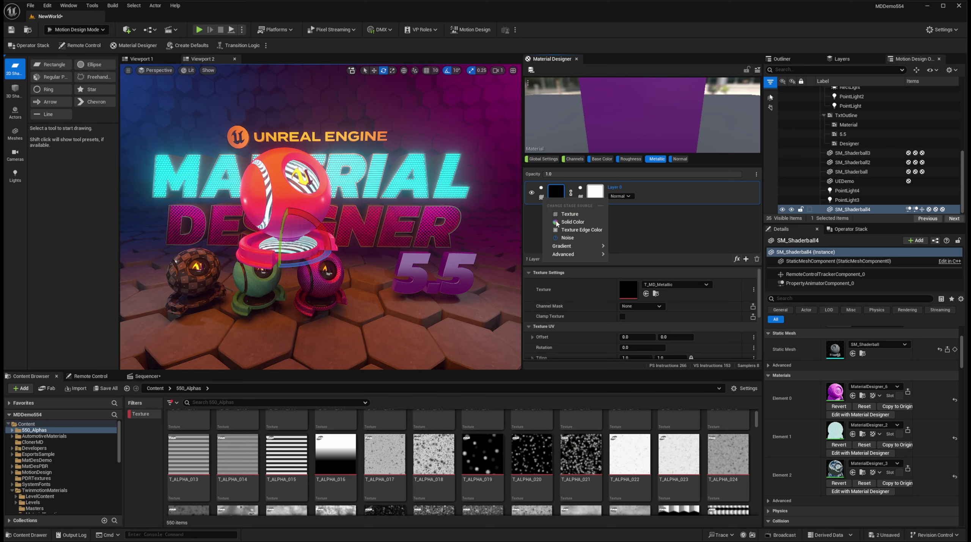
{"action": "left_click", "coordinate": [557, 222]}
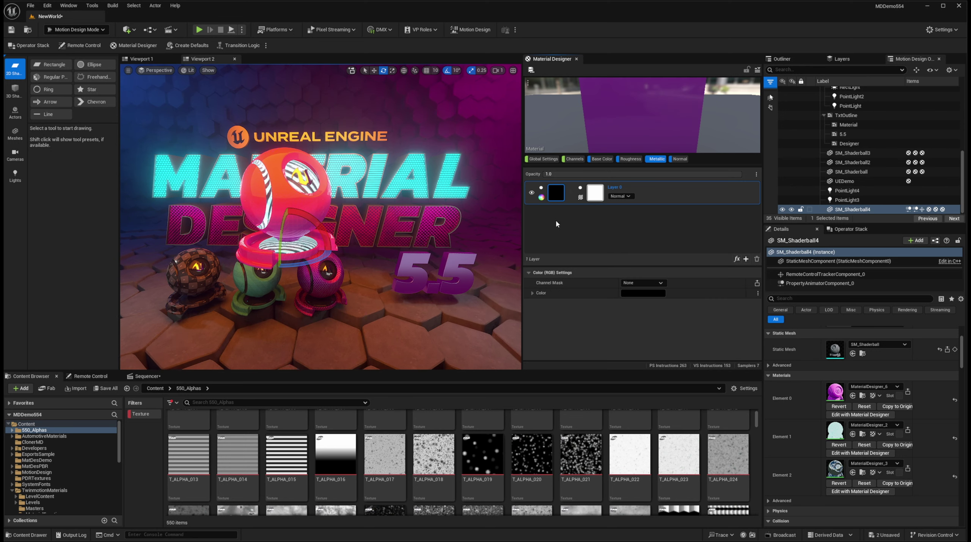
{"action": "left_click", "coordinate": [642, 293]}
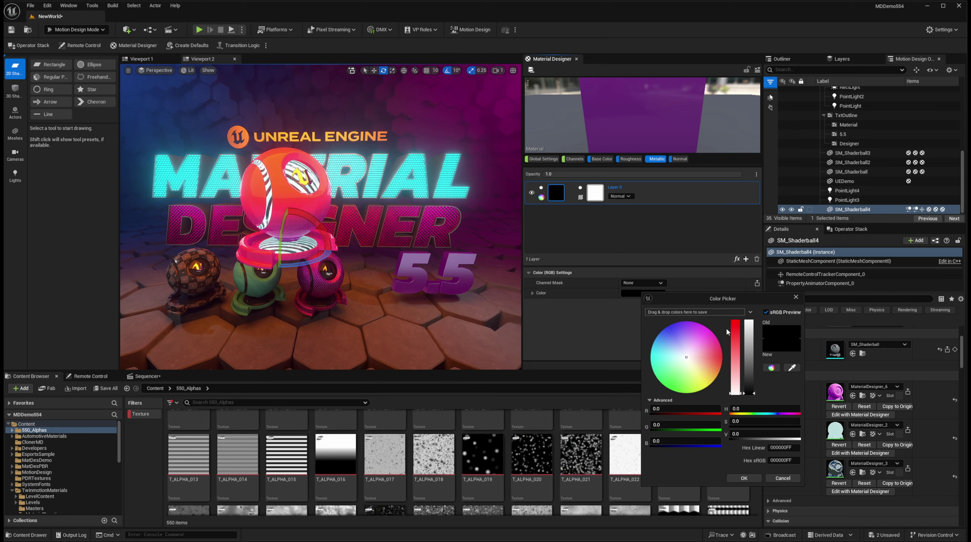
{"action": "left_click_drag", "start_coordinate": [747, 350], "coordinate": [749, 320]}
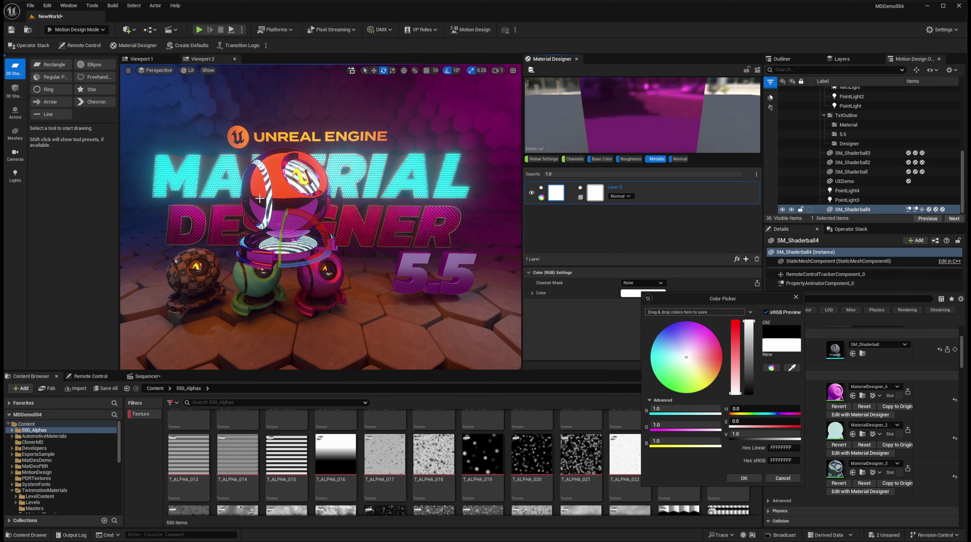
{"action": "left_click", "coordinate": [744, 478]}
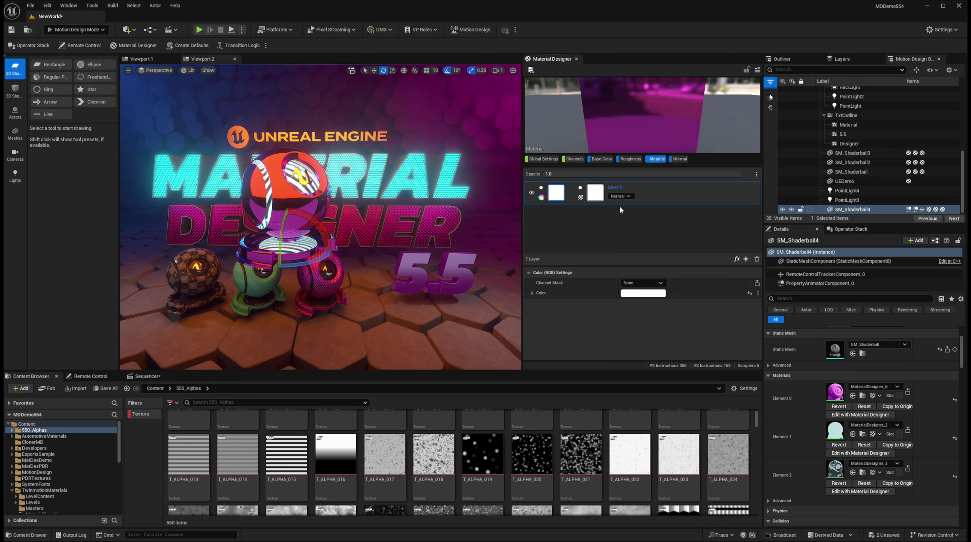
Show the Normal channel's layer and filter the textures in the TwinmotionMaterials folder by _N
{"action": "left_click", "coordinate": [680, 159]}
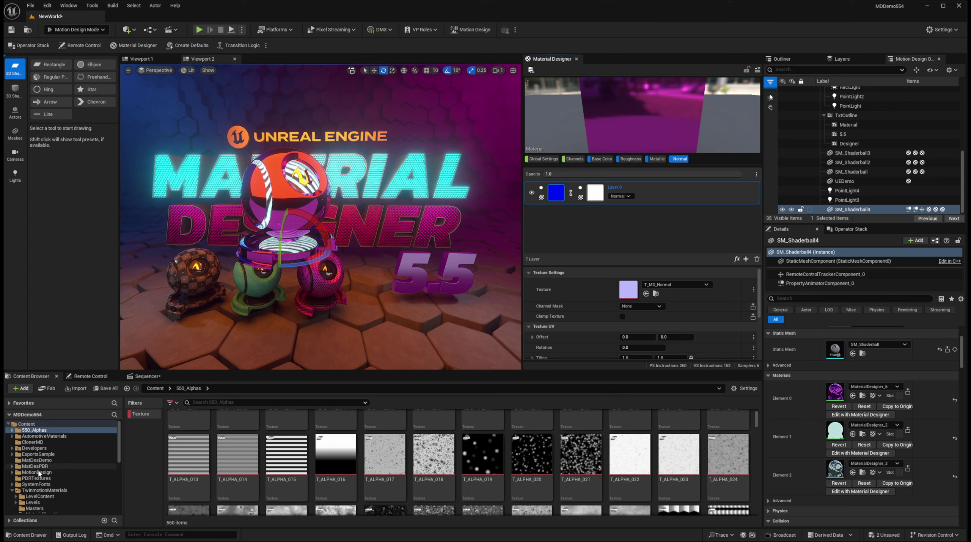
{"action": "left_click", "coordinate": [42, 491]}
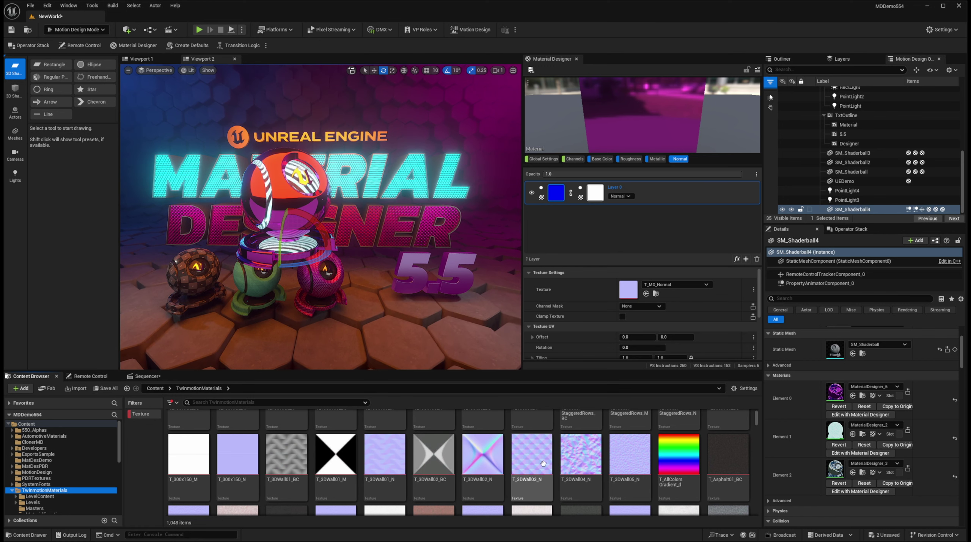
{"action": "scroll", "coordinate": [541, 470], "scroll_direction": "up", "scroll_amount": 1}
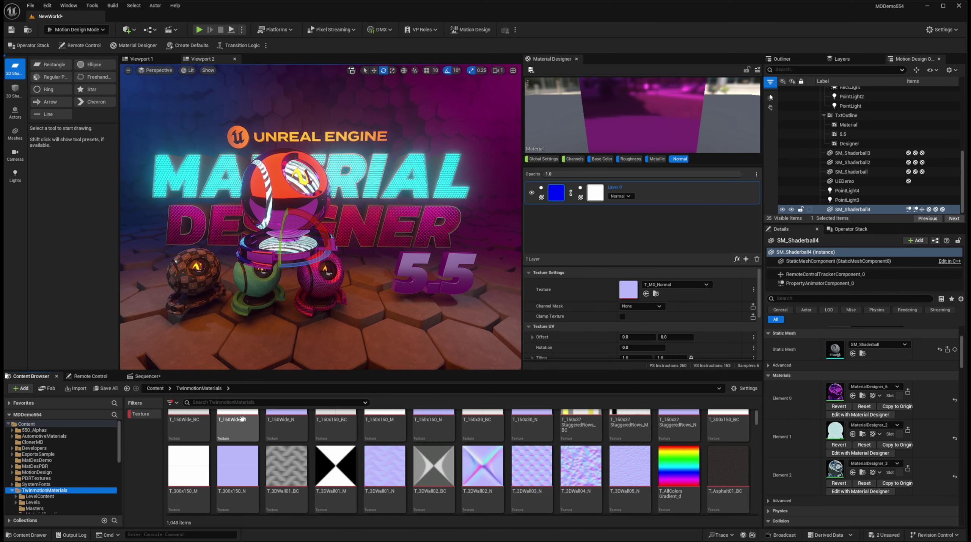
{"action": "left_click", "coordinate": [218, 402]}
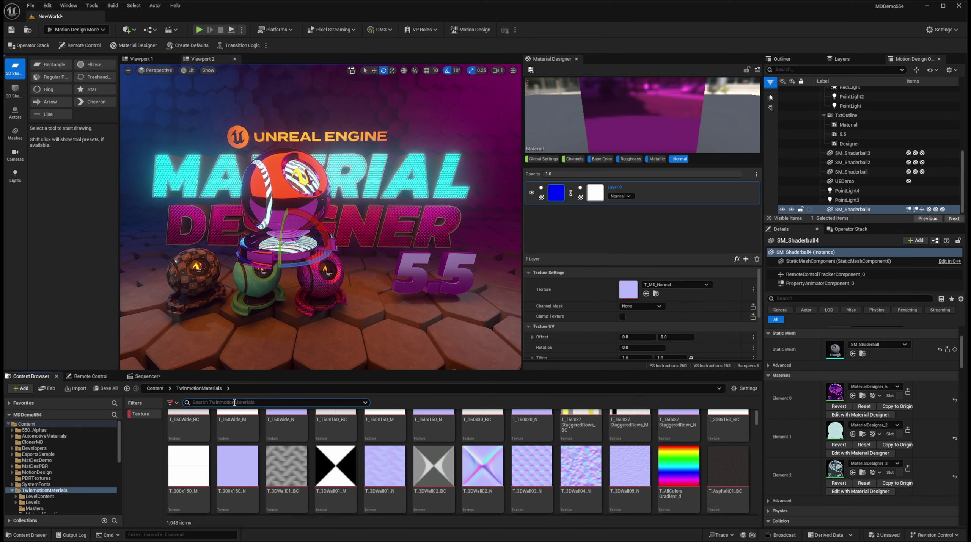
{"action": "type", "text": "_"}
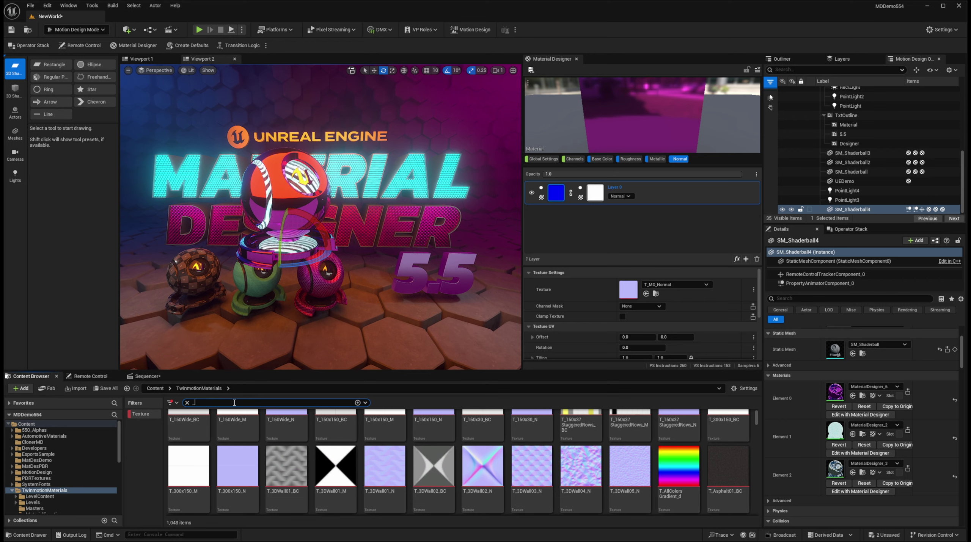
{"action": "type", "text": "N"}
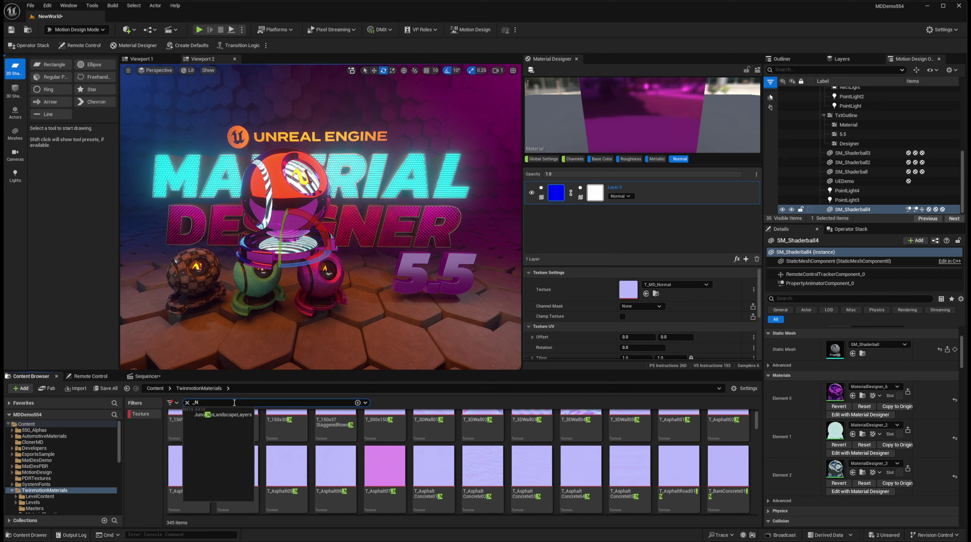
{"action": "key", "text": "Return"}
{"action": "scroll", "coordinate": [498, 472], "scroll_direction": "up", "scroll_amount": 3}
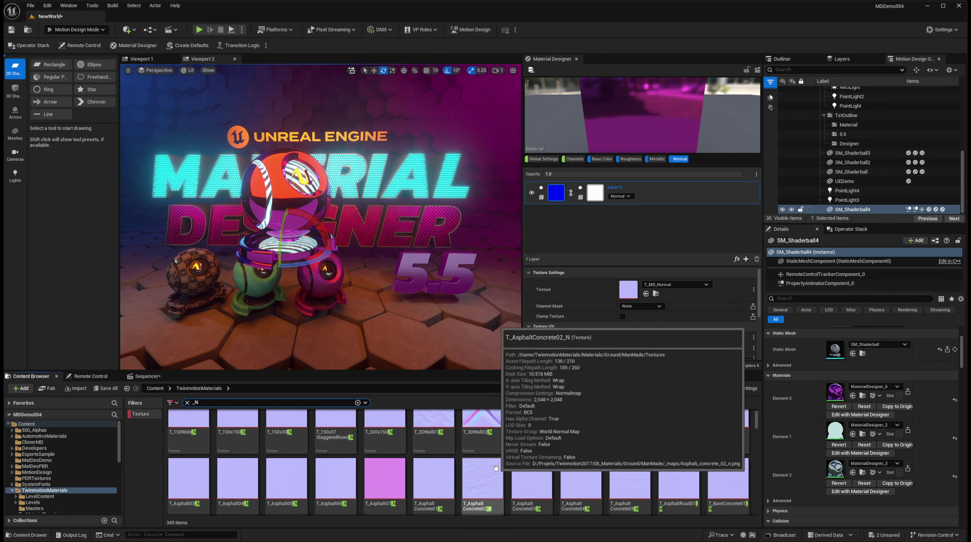
Assign the T_3DWall03_N texture to the Normal channel's base layer
{"action": "left_click_drag", "start_coordinate": [758, 422], "coordinate": [758, 436]}
{"action": "scroll", "coordinate": [539, 471], "scroll_direction": "down", "scroll_amount": 1}
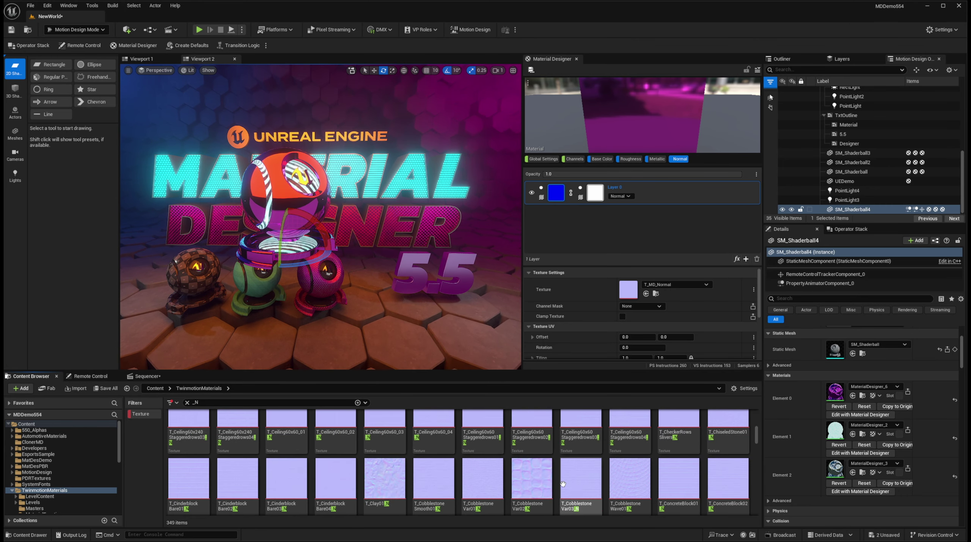
{"action": "scroll", "coordinate": [583, 479], "scroll_direction": "up", "scroll_amount": 1}
{"action": "scroll", "coordinate": [585, 480], "scroll_direction": "up", "scroll_amount": 5}
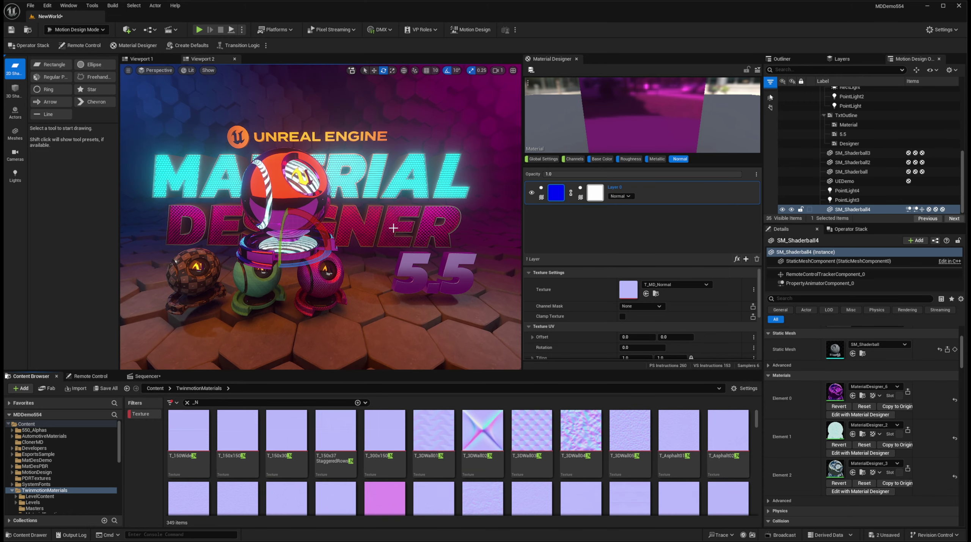
{"action": "mouse_move", "coordinate": [536, 443]}
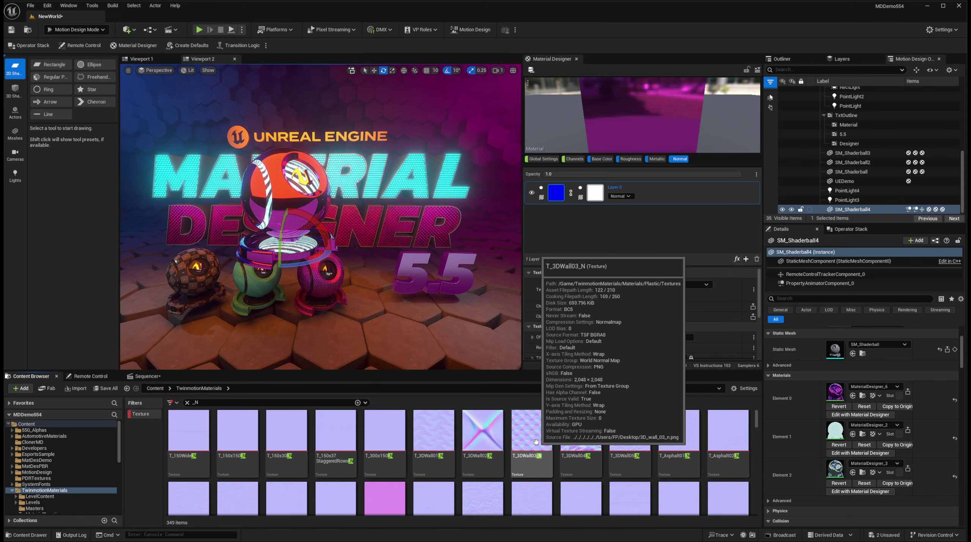
{"action": "left_click_drag", "start_coordinate": [532, 443], "coordinate": [556, 194]}
{"action": "mouse_move", "coordinate": [555, 199]}
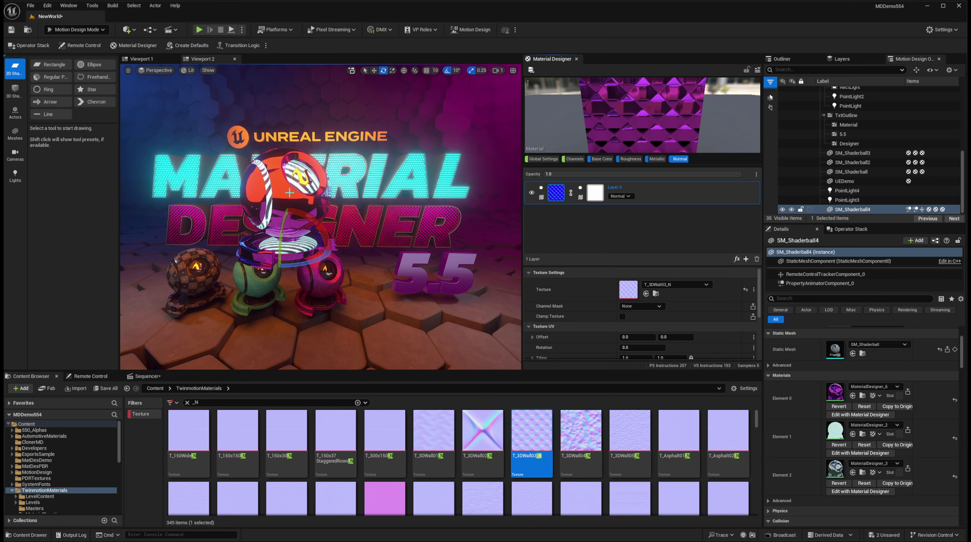
Raise the linked tiling of the Normal channel's T_3DWall03_N texture to about 29
{"action": "scroll", "coordinate": [632, 298], "scroll_direction": "down", "scroll_amount": 3}
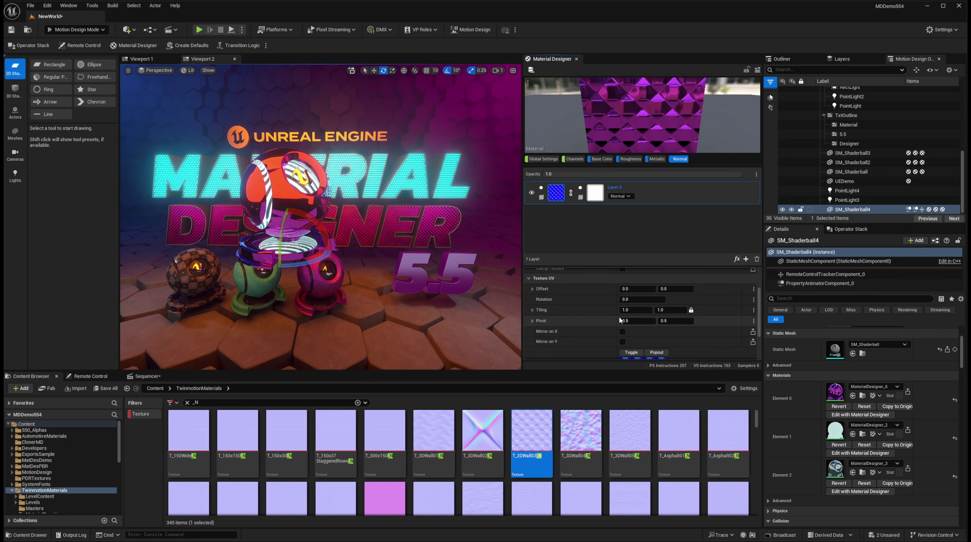
{"action": "left_click_drag", "start_coordinate": [636, 310], "coordinate": [719, 309]}
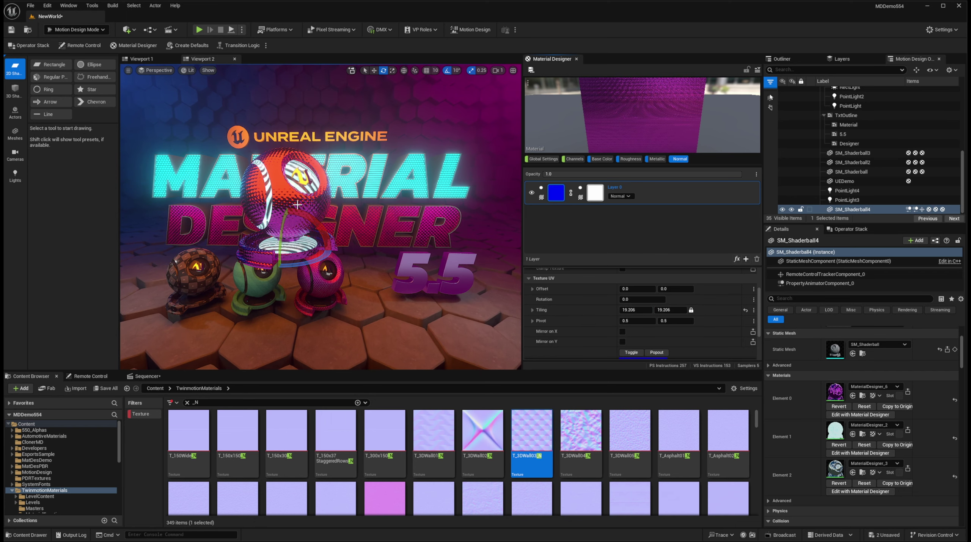
{"action": "left_click_drag", "start_coordinate": [630, 310], "coordinate": [667, 310]}
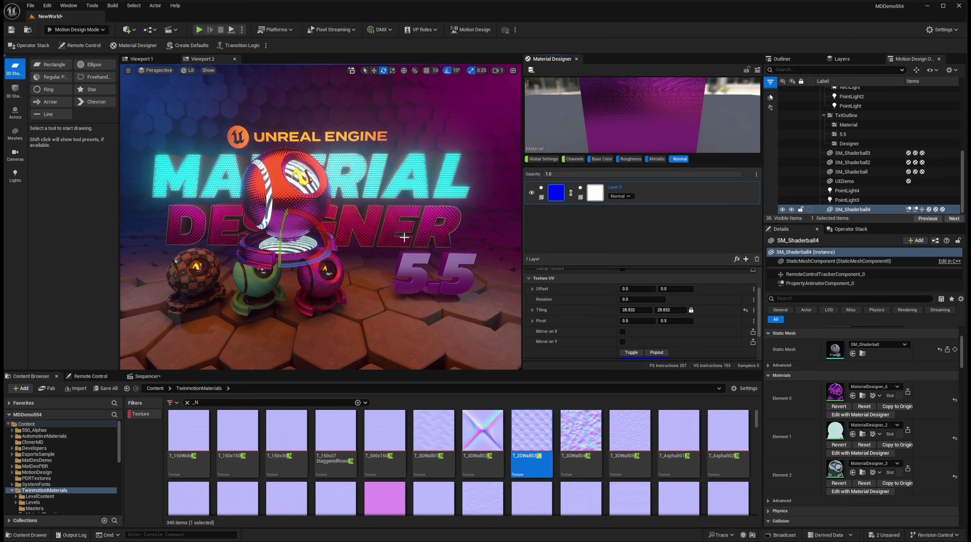
Replace the Normal layer's texture with T_3DWall02_N and raise its linked tiling to about 29
{"action": "left_click_drag", "start_coordinate": [482, 431], "coordinate": [553, 193]}
{"action": "scroll", "coordinate": [623, 336], "scroll_direction": "down", "scroll_amount": 2}
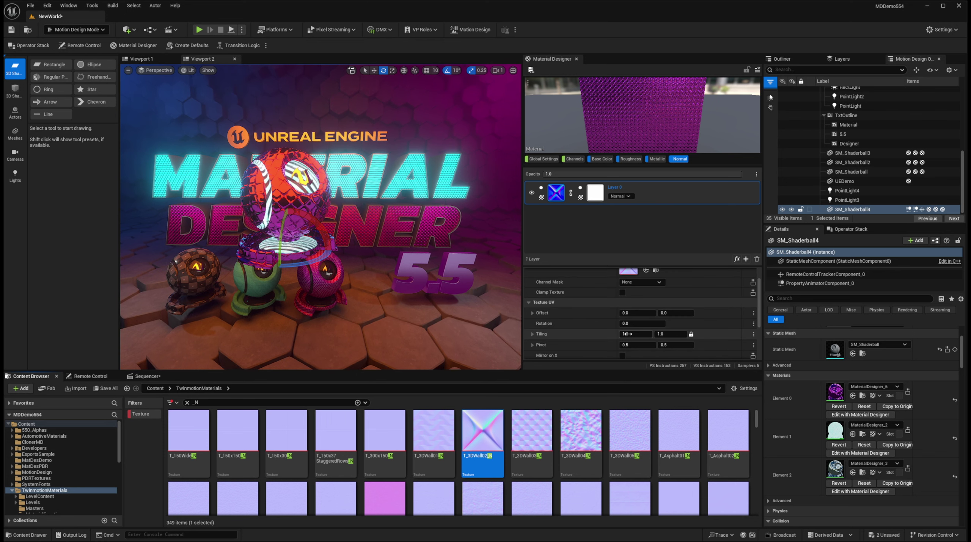
{"action": "left_click_drag", "start_coordinate": [627, 334], "coordinate": [698, 334]}
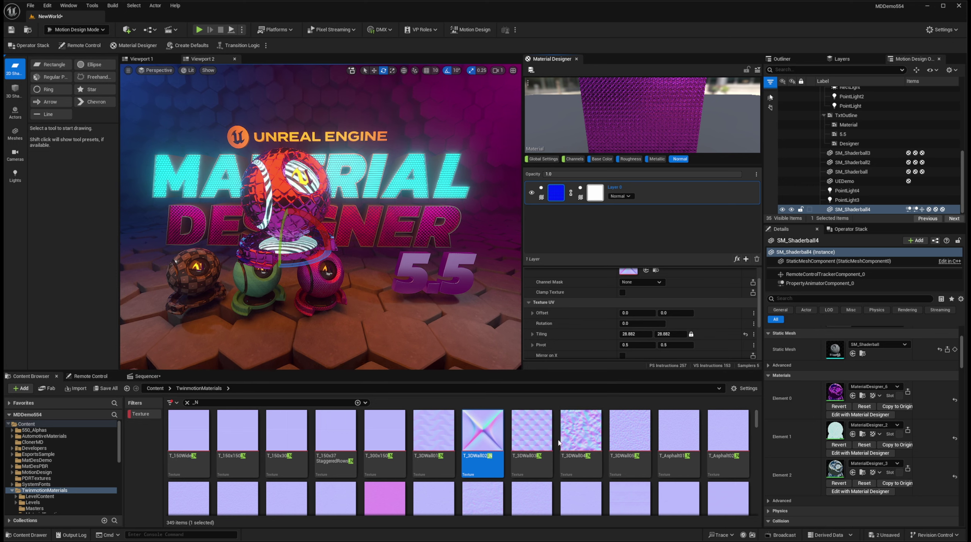
Replace the Normal layer's texture with T_MediumWaves_N from the filtered TwinmotionMaterials textures
{"action": "scroll", "coordinate": [684, 456], "scroll_direction": "down", "scroll_amount": 10}
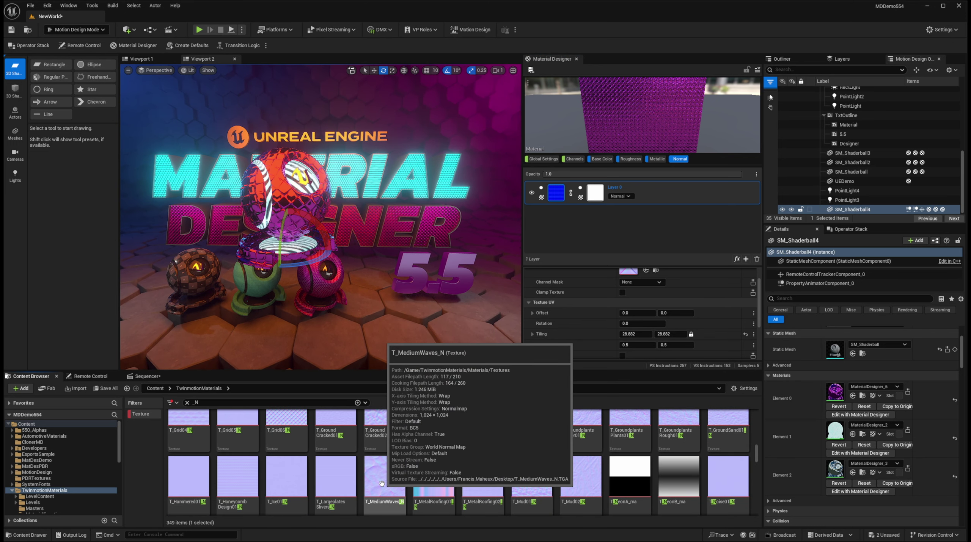
{"action": "left_click_drag", "start_coordinate": [384, 477], "coordinate": [558, 197]}
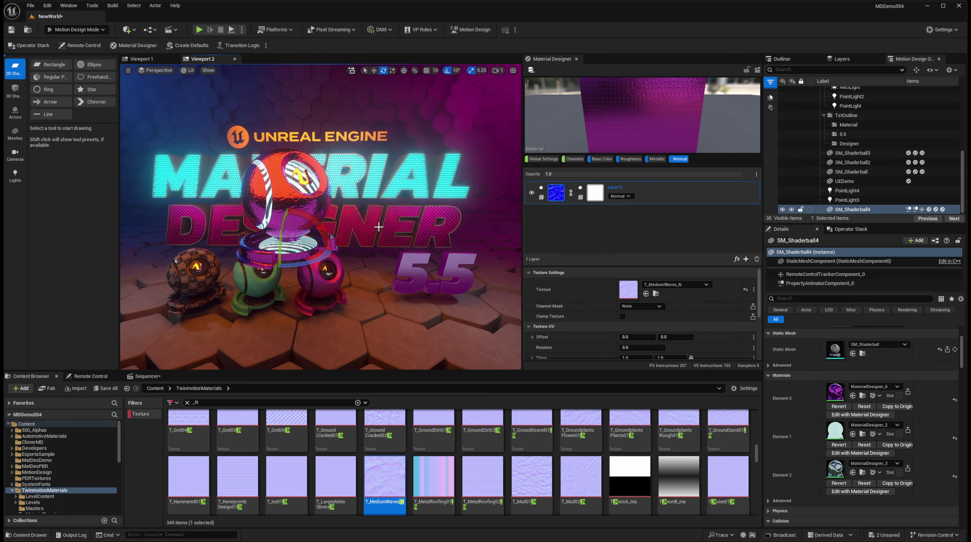
{"action": "mouse_move", "coordinate": [556, 203]}
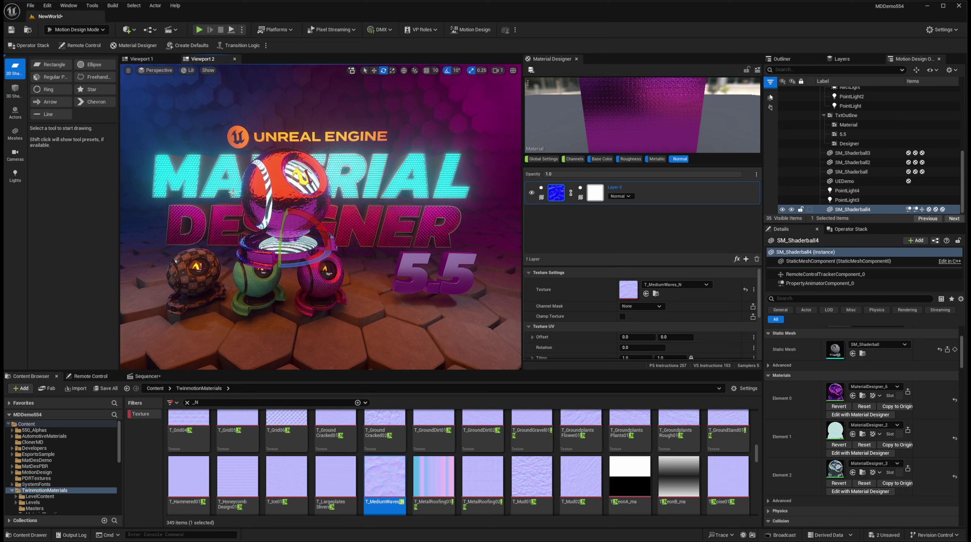
Set the Roughness channel's solid color to a gray with value 0.15625, hex sRGB 6E6E6EFF
{"action": "left_click", "coordinate": [630, 160]}
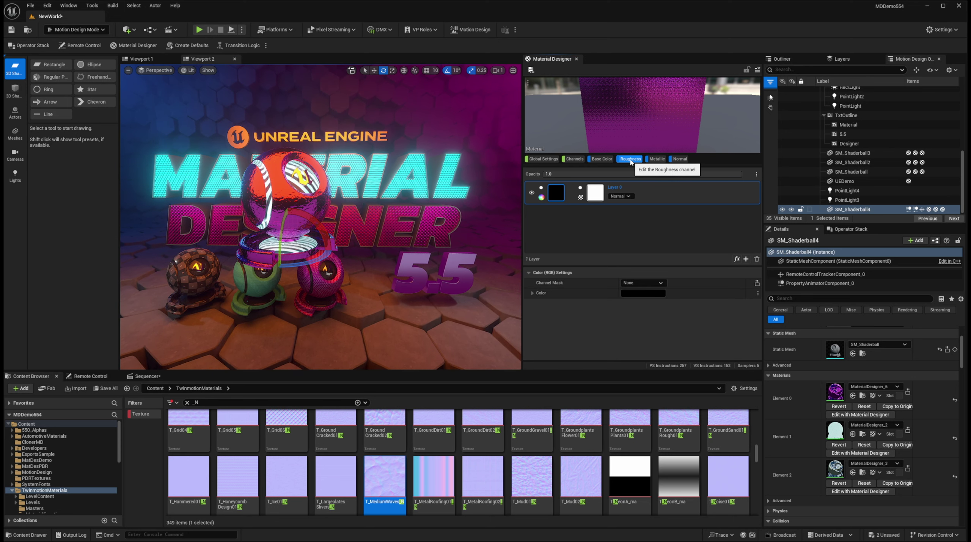
{"action": "left_click", "coordinate": [647, 293]}
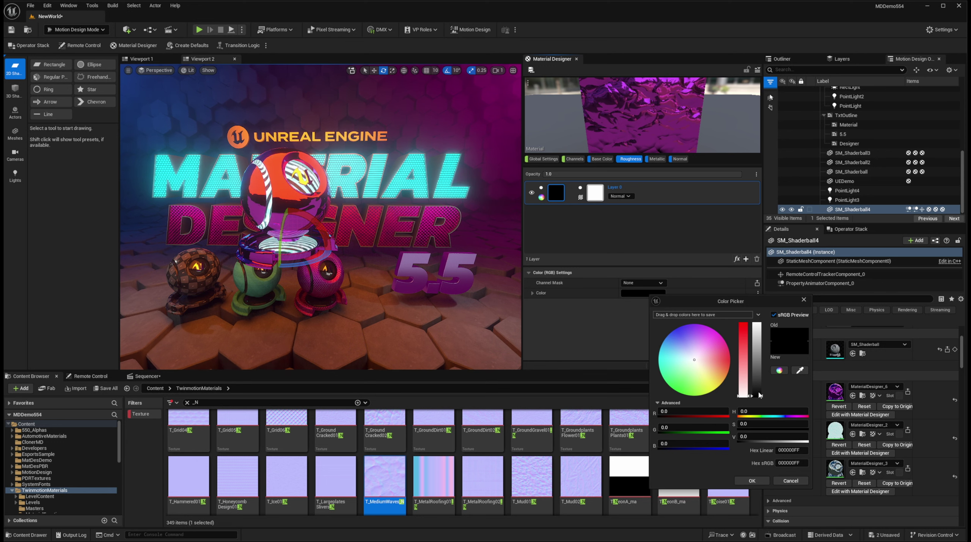
{"action": "left_click_drag", "start_coordinate": [760, 395], "coordinate": [762, 388]}
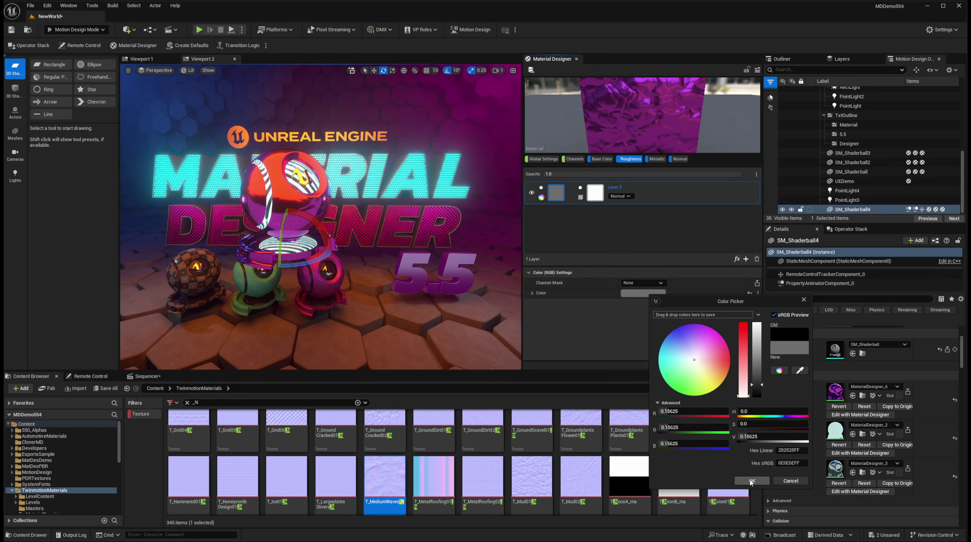
{"action": "left_click", "coordinate": [751, 481]}
Increase the linked tiling of the Normal channel's T_MediumWaves_N texture to make the waves much finer
{"action": "left_click", "coordinate": [677, 160]}
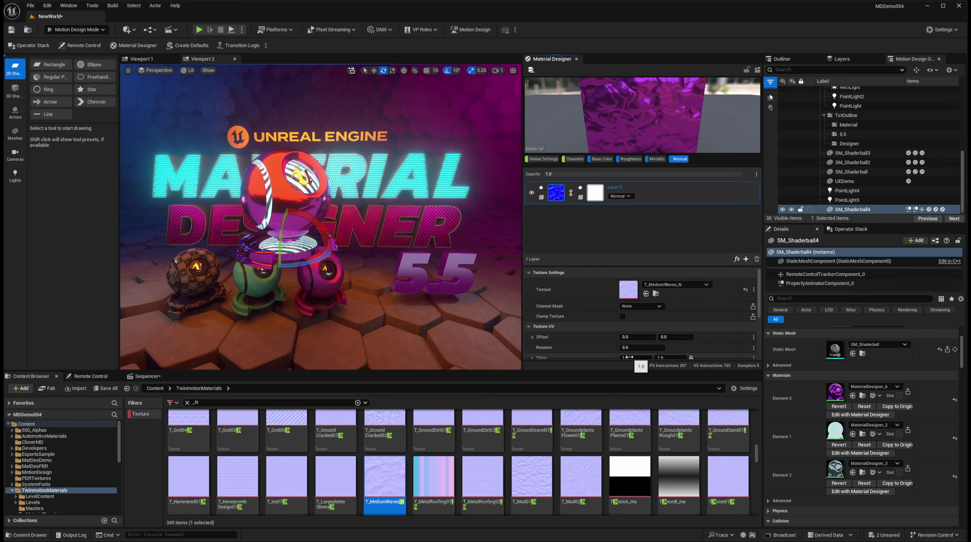
{"action": "left_click_drag", "start_coordinate": [628, 357], "coordinate": [653, 358]}
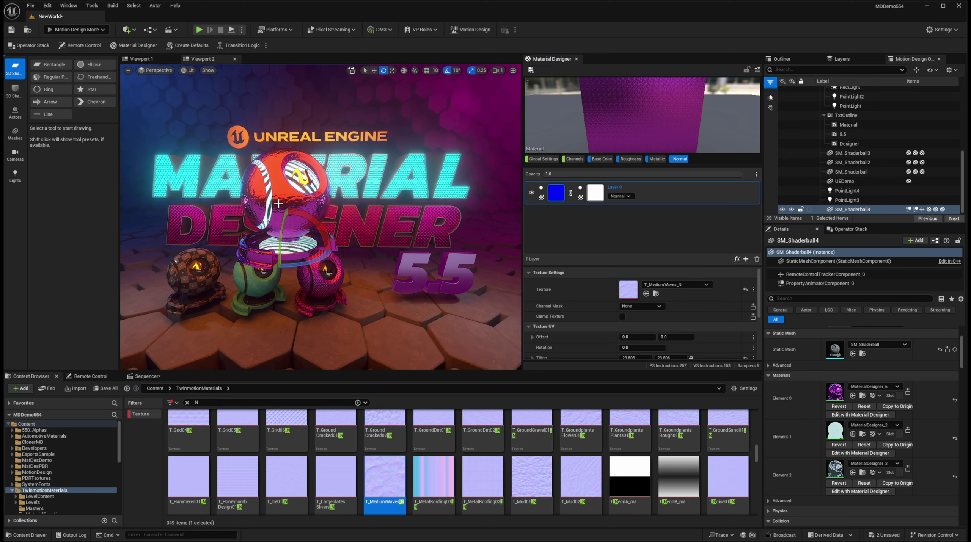
Add a Solid Color layer above the magenta Base Color layer and set it to orange, hex sRGB FFAA00FF
{"action": "left_click", "coordinate": [603, 159]}
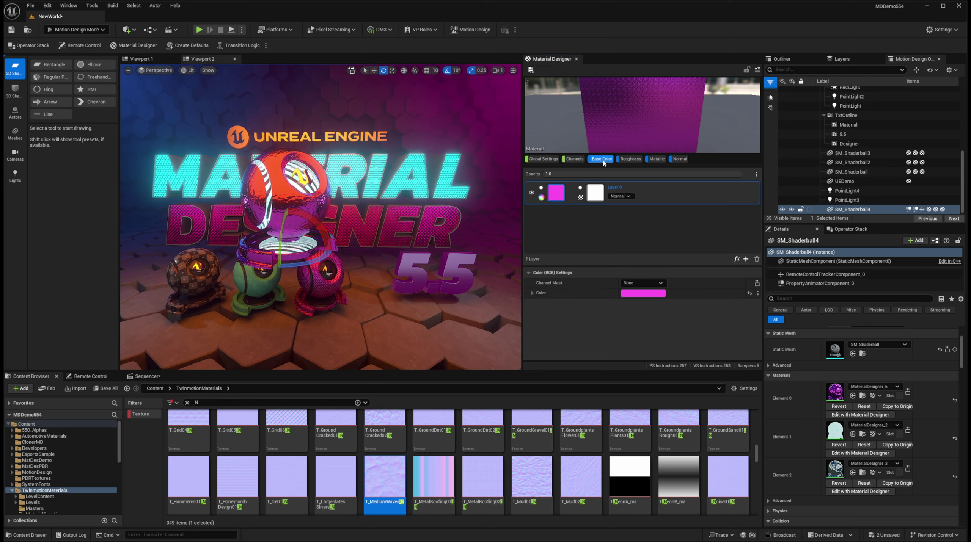
{"action": "left_click", "coordinate": [746, 259]}
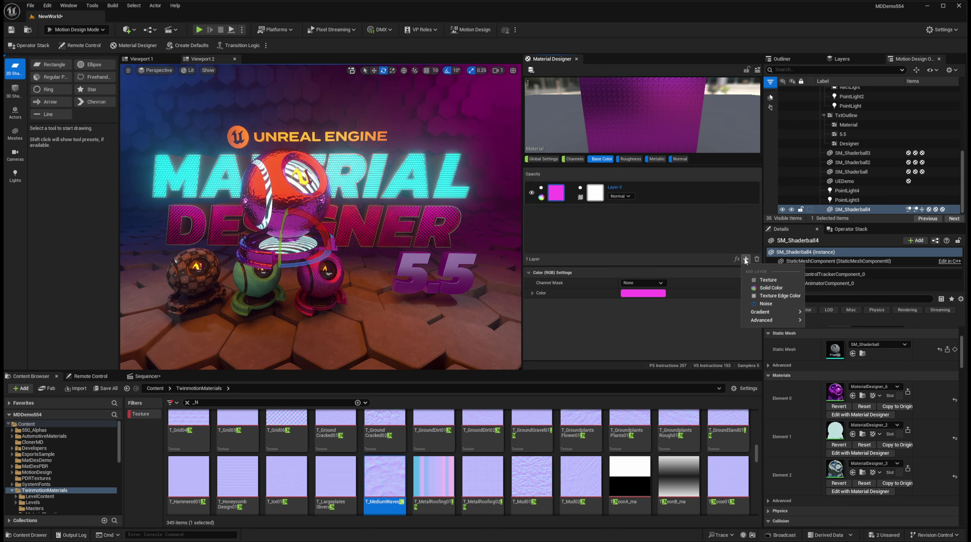
{"action": "left_click", "coordinate": [786, 289]}
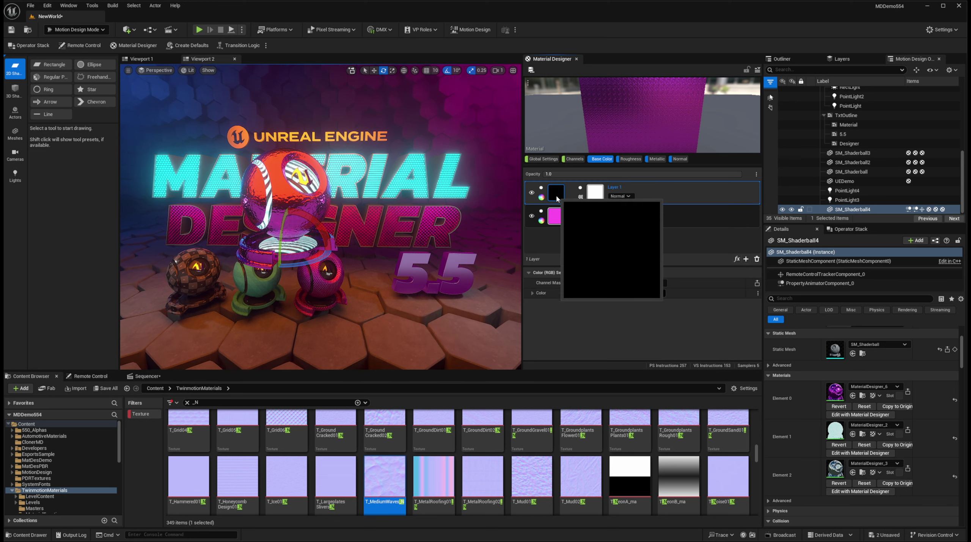
{"action": "left_click", "coordinate": [644, 292]}
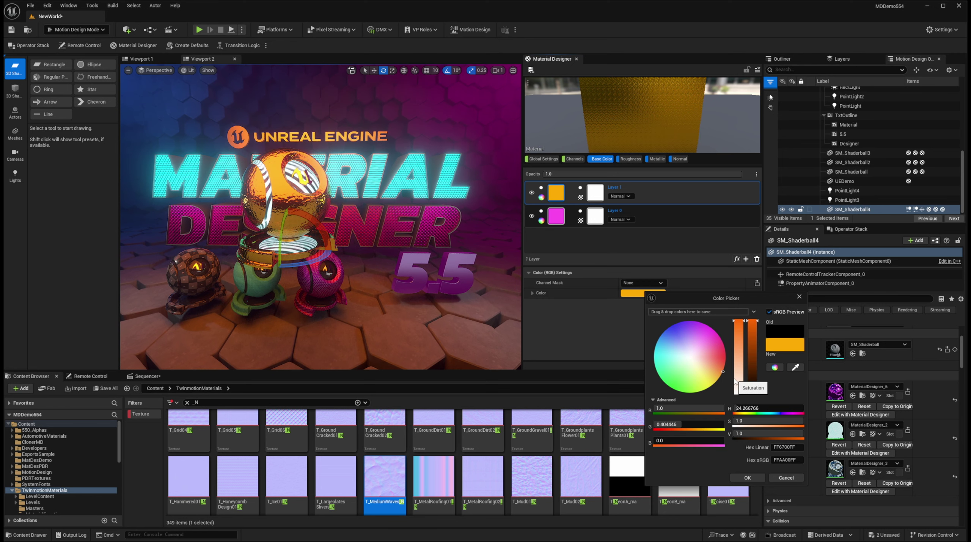
{"action": "left_click", "coordinate": [747, 478]}
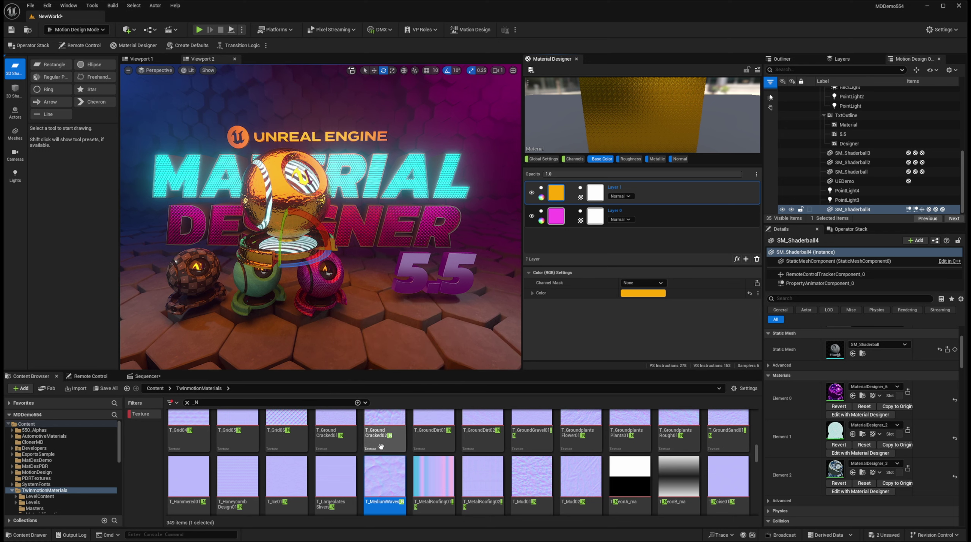
Replace the current texture filter with a search for "marb" in the TwinmotionMaterials folder
{"action": "left_click", "coordinate": [187, 403]}
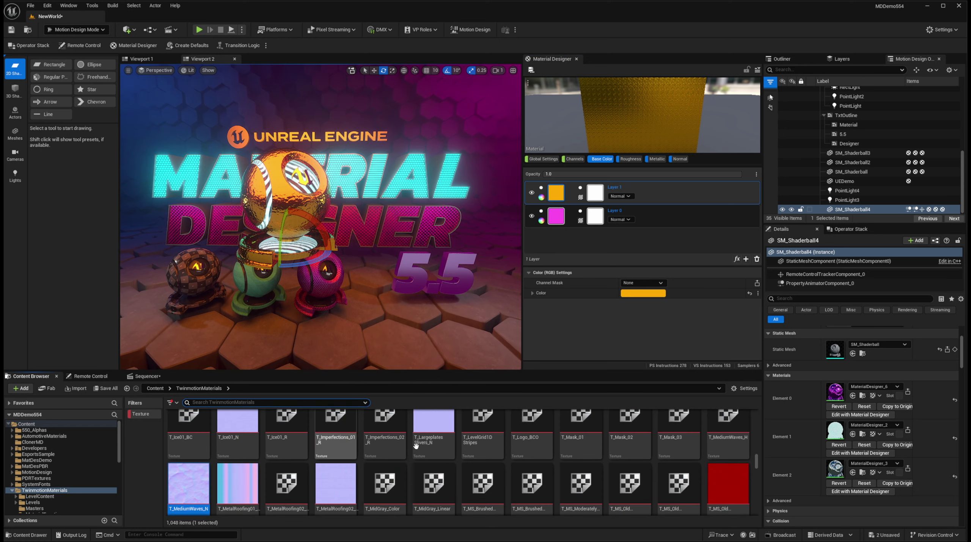
{"action": "scroll", "coordinate": [617, 461], "scroll_direction": "up", "scroll_amount": 10}
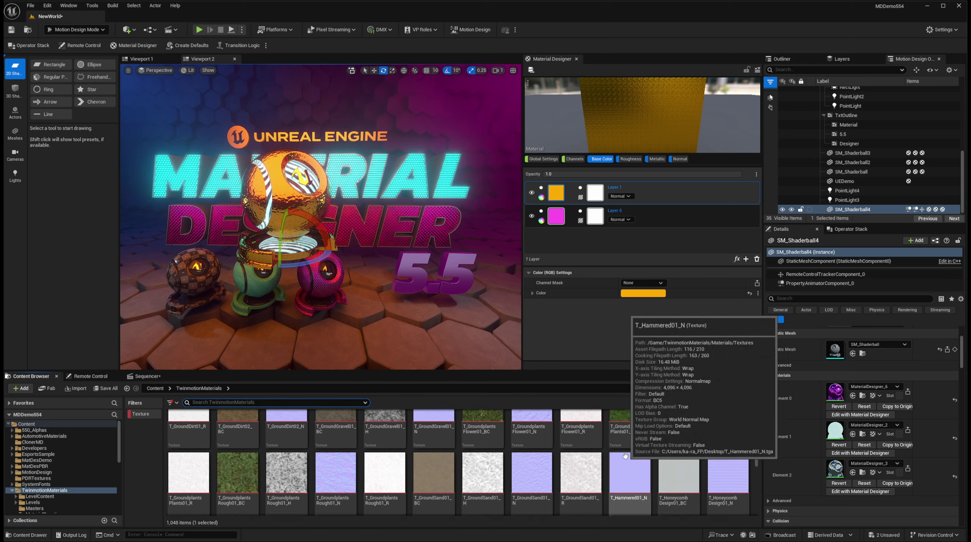
{"action": "left_click_drag", "start_coordinate": [757, 458], "coordinate": [759, 439]}
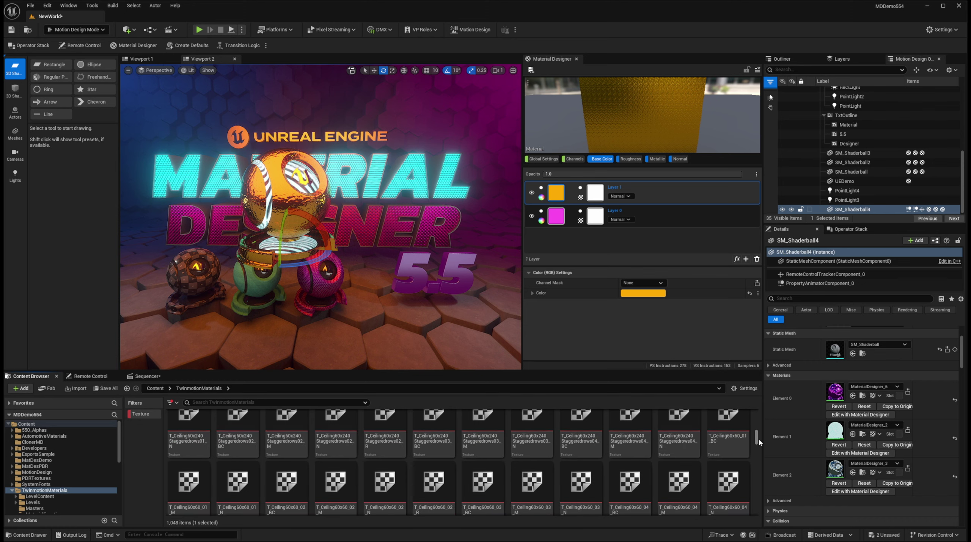
{"action": "scroll", "coordinate": [587, 469], "scroll_direction": "up", "scroll_amount": 5}
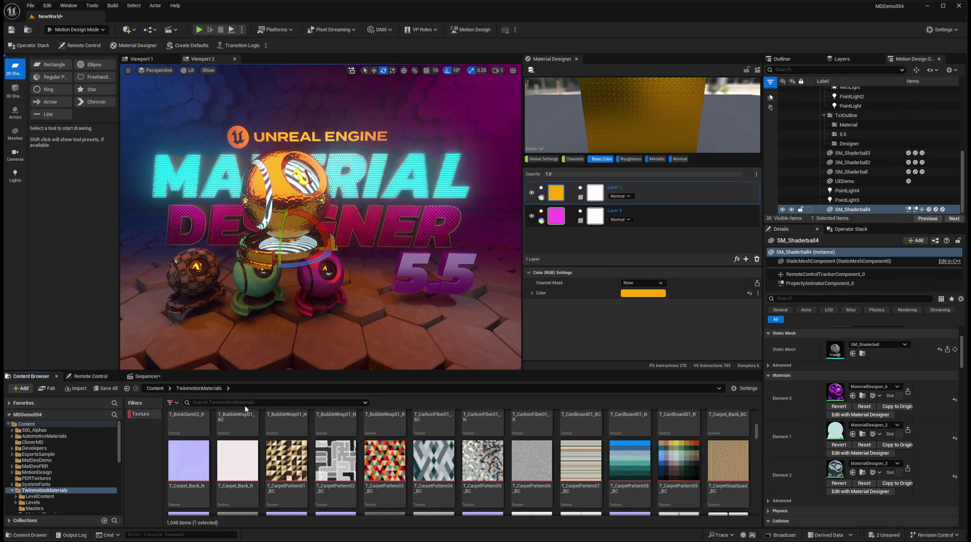
{"action": "left_click", "coordinate": [246, 404]}
{"action": "type", "text": "marp"}
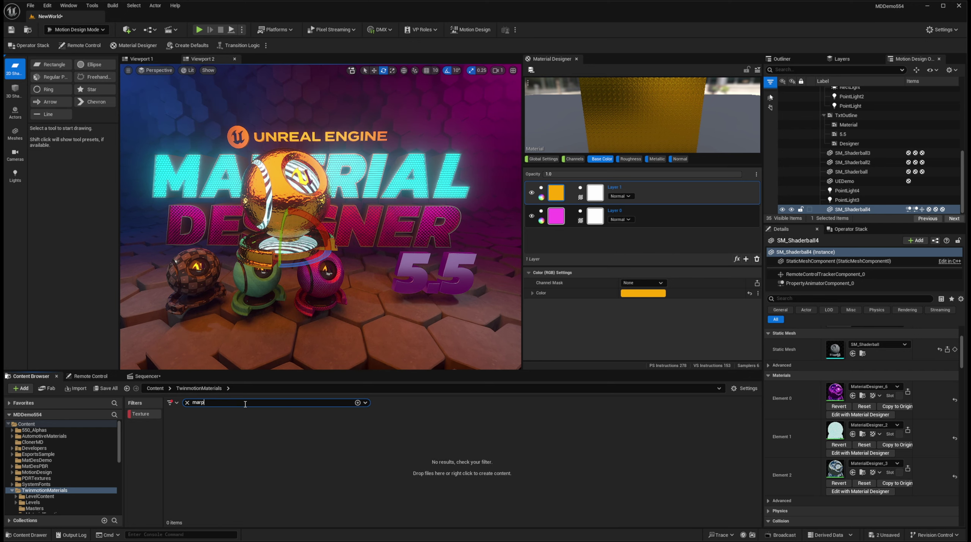
{"action": "key", "text": "BackSpace"}
{"action": "type", "text": "b"}
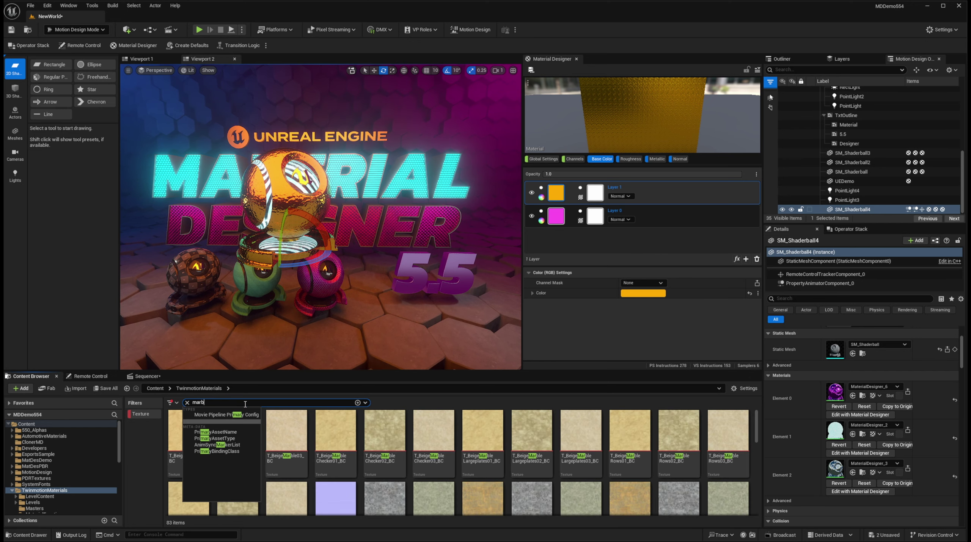
Assign T_GreenMarbleLargeplates01_BC as the mask texture of the orange Base Color layer
{"action": "scroll", "coordinate": [483, 456], "scroll_direction": "down", "scroll_amount": 10}
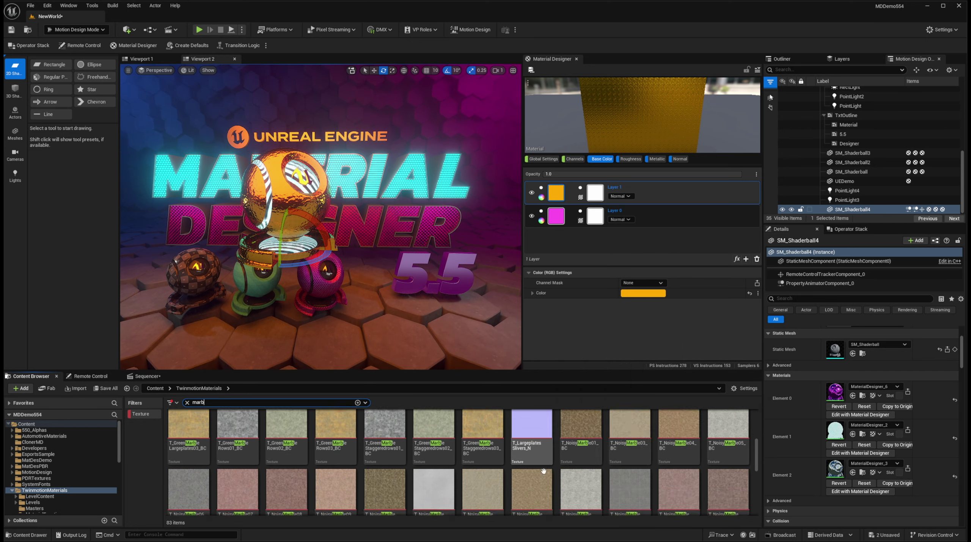
{"action": "left_click_drag", "start_coordinate": [758, 487], "coordinate": [757, 448]}
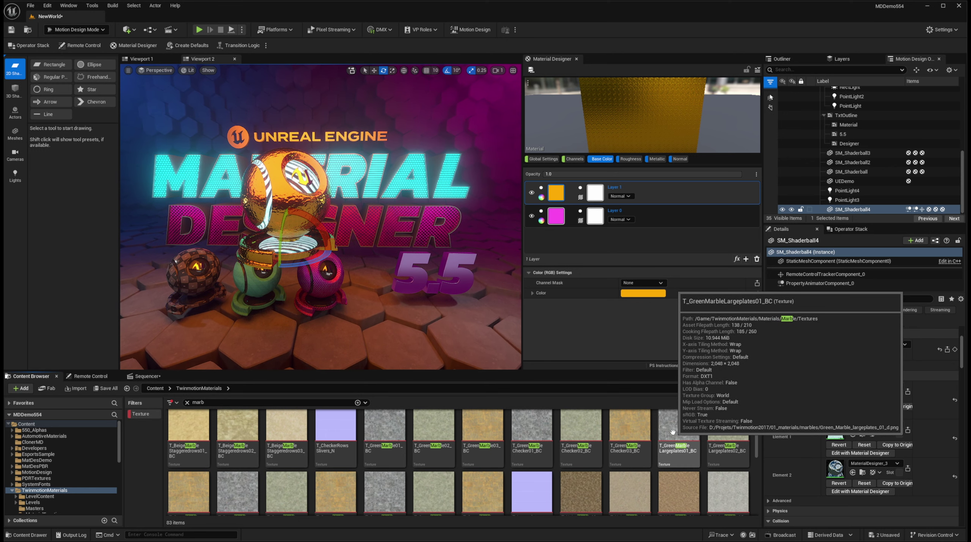
{"action": "left_click_drag", "start_coordinate": [673, 432], "coordinate": [602, 250]}
{"action": "left_click_drag", "start_coordinate": [605, 259], "coordinate": [594, 193]}
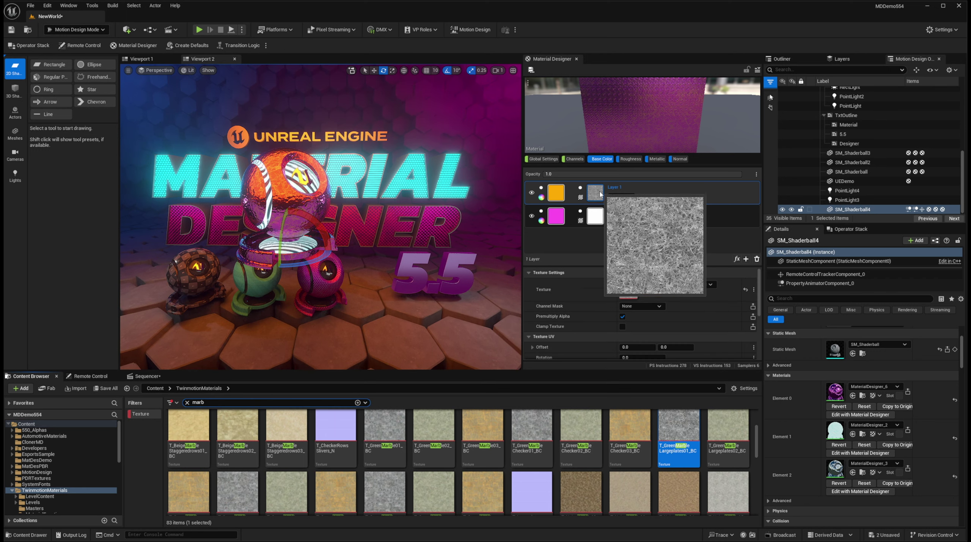
Add a Color Levels effect to the orange Base Color layer
{"action": "left_click", "coordinate": [737, 259]}
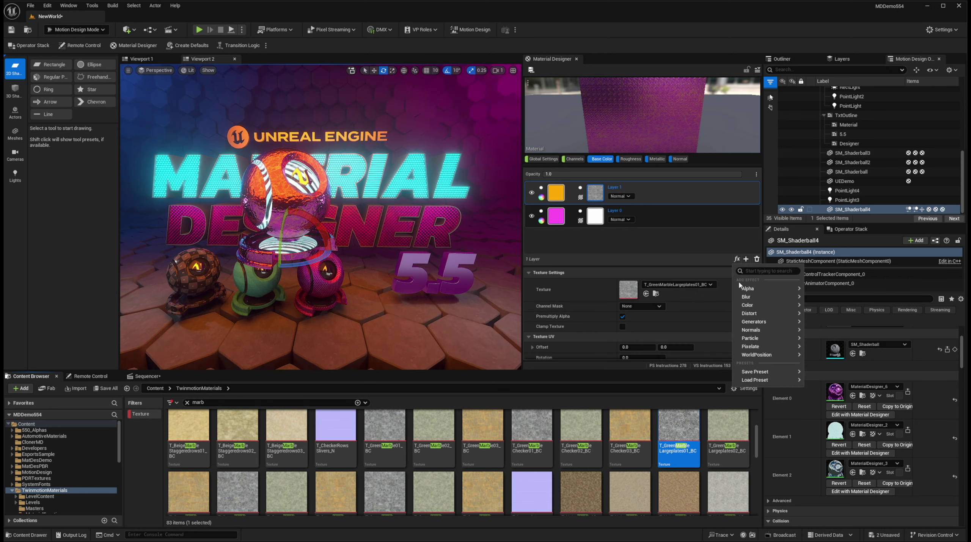
{"action": "mouse_move", "coordinate": [748, 307]}
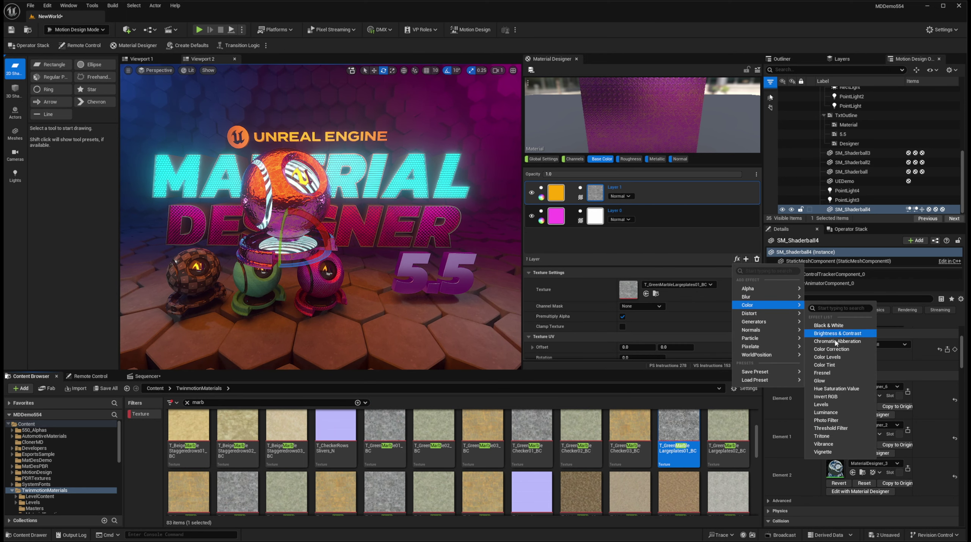
{"action": "left_click", "coordinate": [827, 357]}
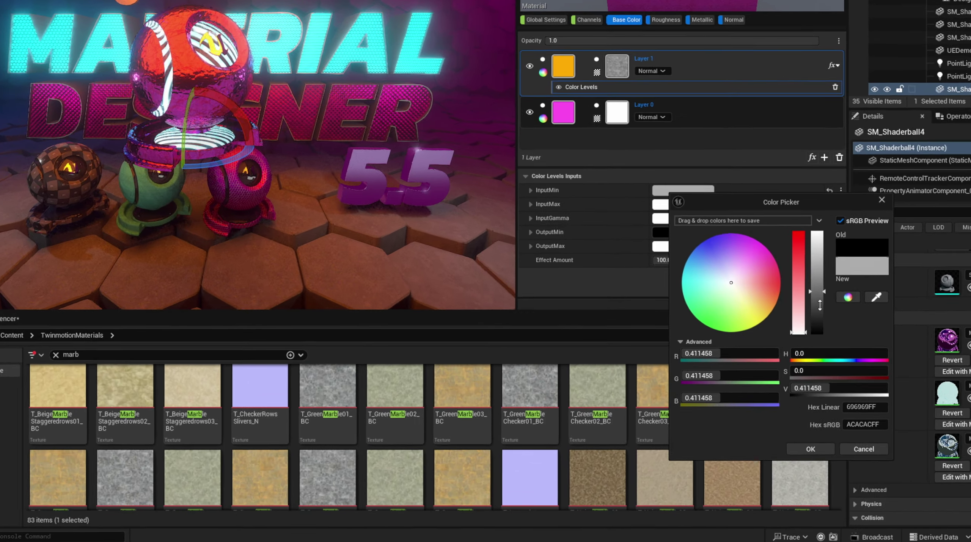
Set the Color Levels InputMin to gray 0.309, hex sRGB 979797FF, and lower InputMax to a light gray
{"action": "left_click_drag", "start_coordinate": [742, 355], "coordinate": [746, 381]}
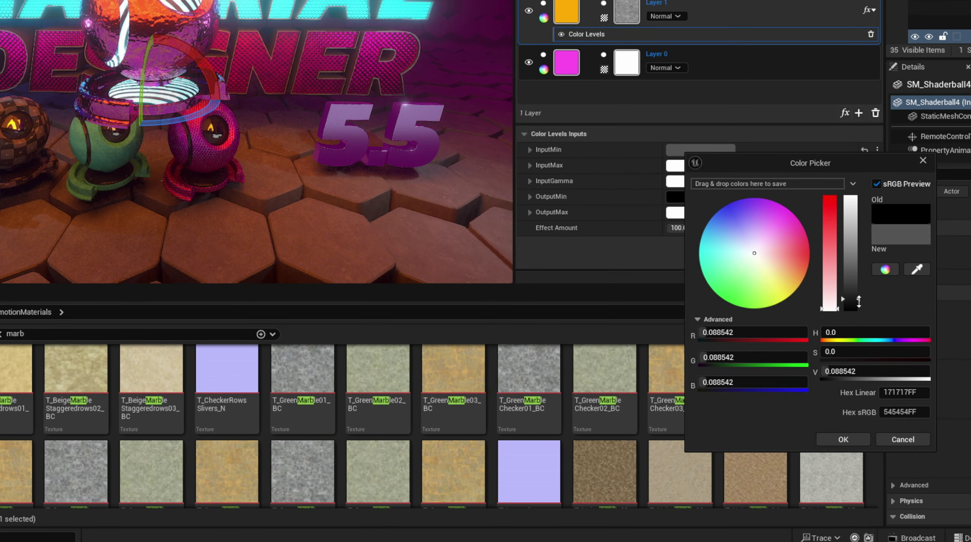
{"action": "left_click_drag", "start_coordinate": [859, 302], "coordinate": [861, 296]}
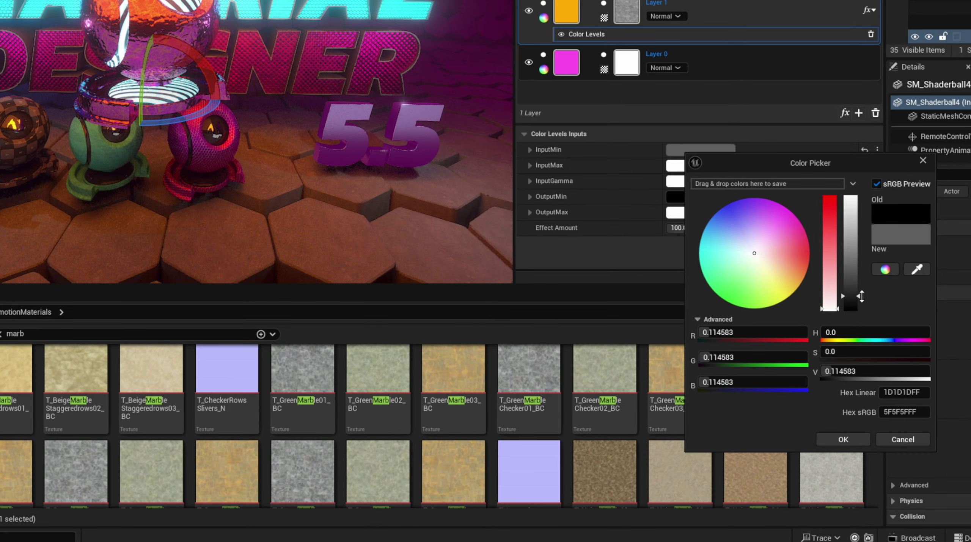
{"action": "left_click", "coordinate": [843, 440]}
{"action": "left_click", "coordinate": [700, 165]}
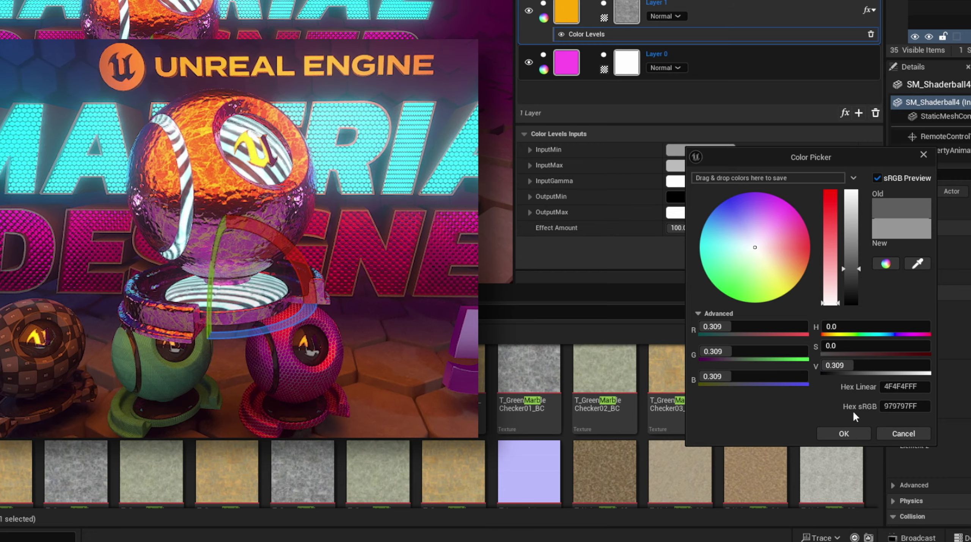
{"action": "left_click", "coordinate": [842, 435]}
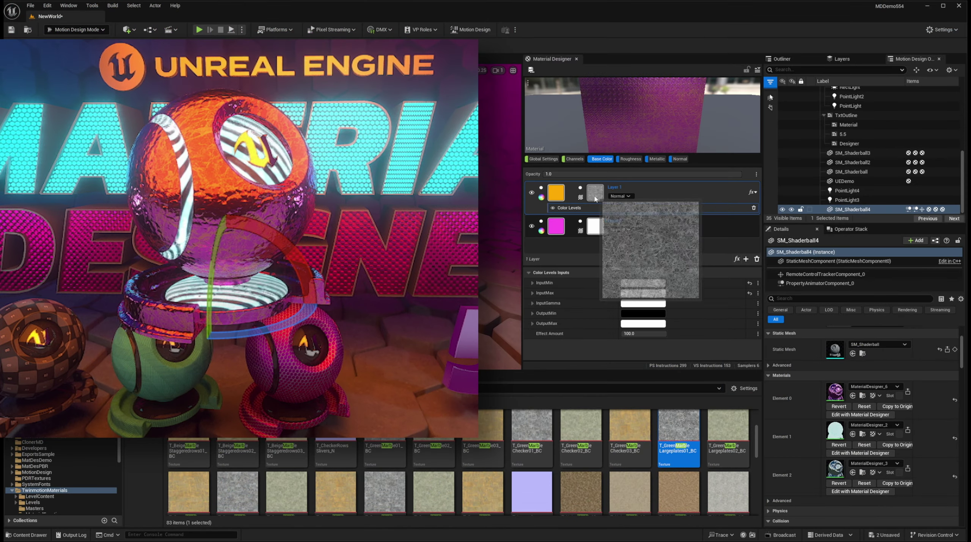
Set the linked tiling of the orange layer's marble mask texture to 0.45
{"action": "left_click", "coordinate": [595, 197]}
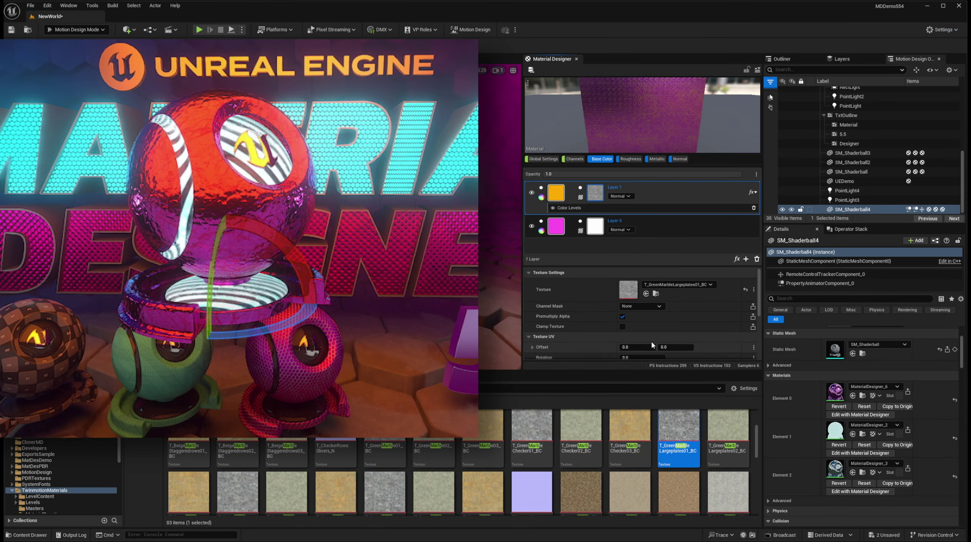
{"action": "scroll", "coordinate": [651, 342], "scroll_direction": "down", "scroll_amount": 2}
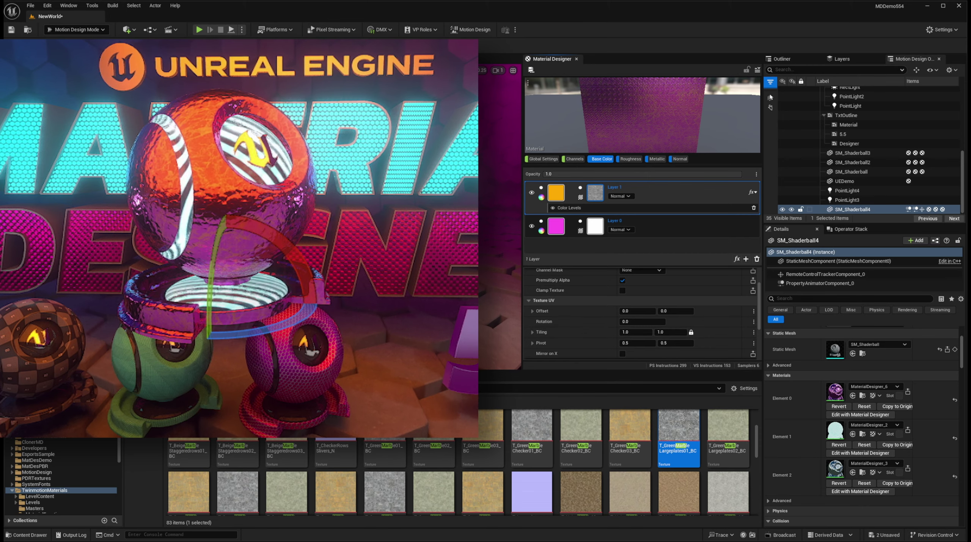
{"action": "mouse_move", "coordinate": [634, 333]}
{"action": "left_mouse_down"}
{"action": "mouse_move", "coordinate": [611, 333]}
{"action": "mouse_move", "coordinate": [620, 333]}
{"action": "left_mouse_up"}
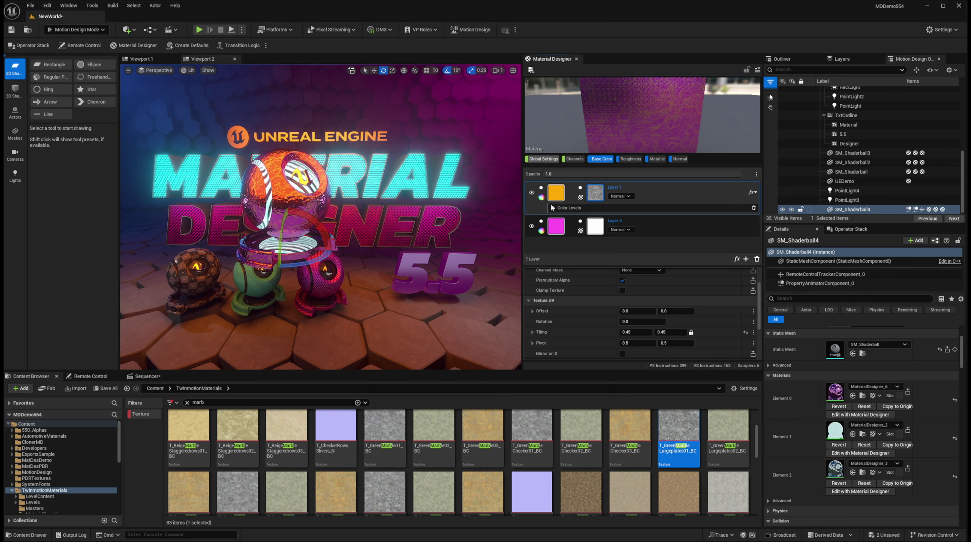
Remove the Texture filter and the marble search, and open the PDRTextures content folder
{"action": "left_click", "coordinate": [155, 388]}
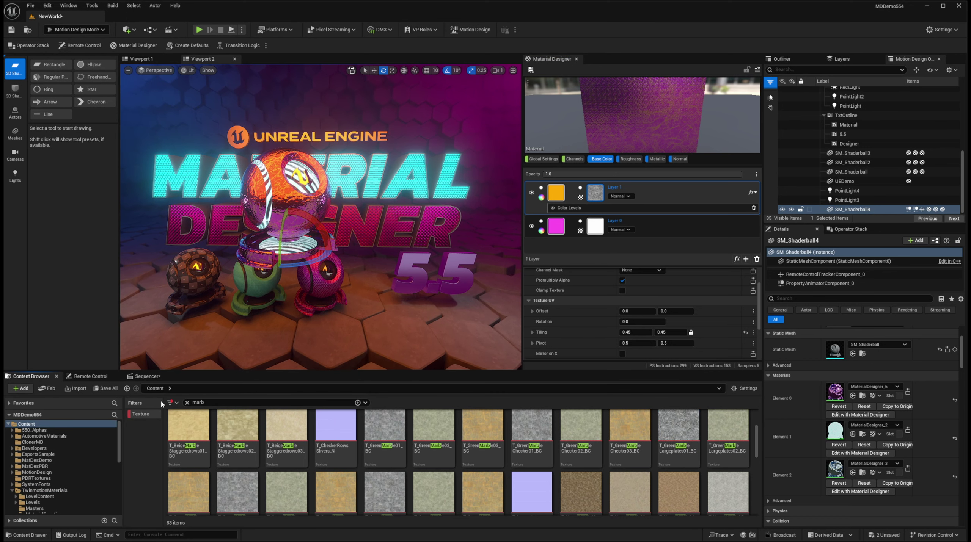
{"action": "left_click", "coordinate": [146, 416]}
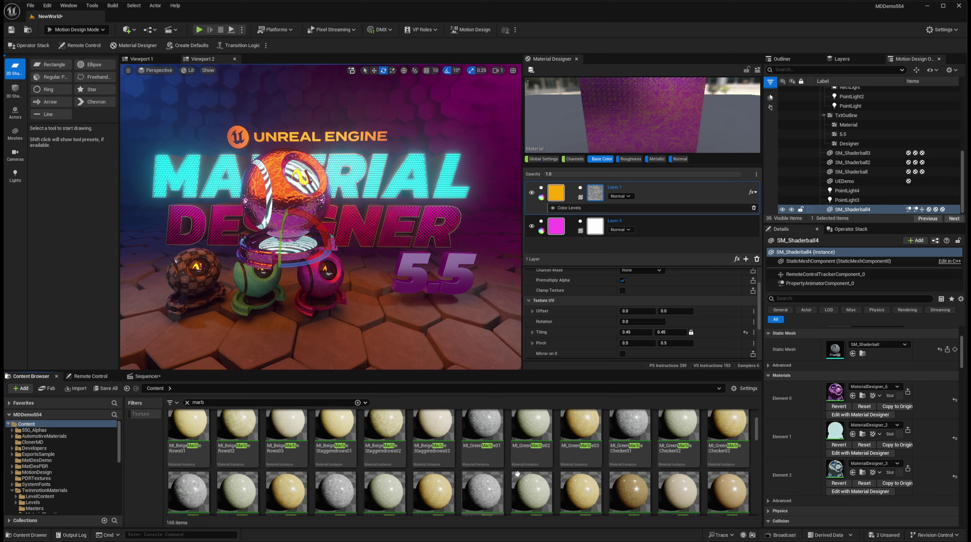
{"action": "left_click", "coordinate": [187, 403]}
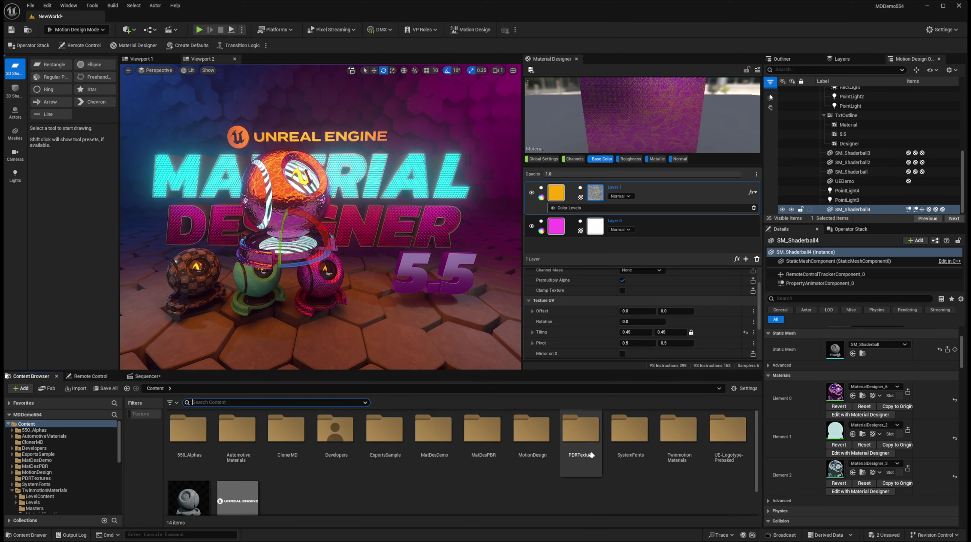
{"action": "double_click", "coordinate": [596, 461]}
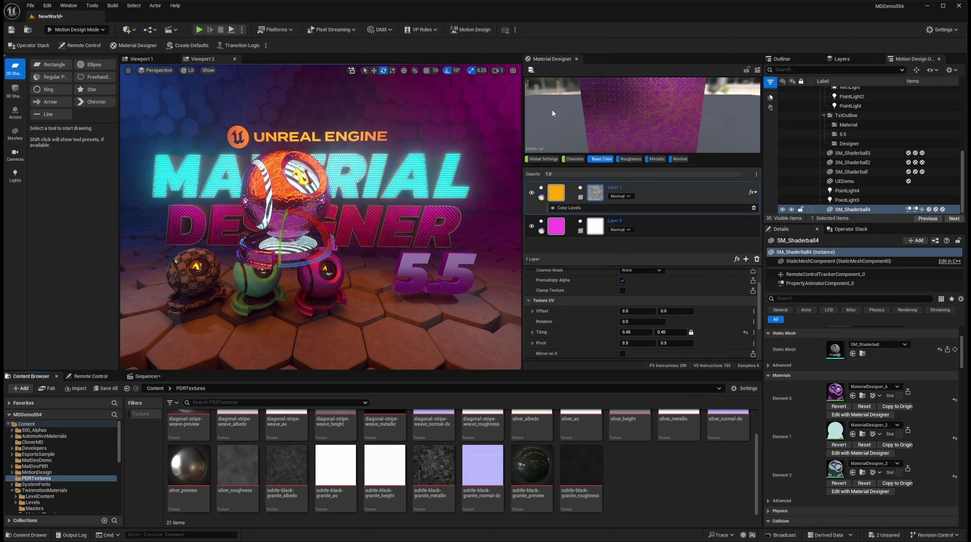
Save the layered material as an asset named Metal1 in the PDRTextures folder
{"action": "left_click", "coordinate": [531, 69]}
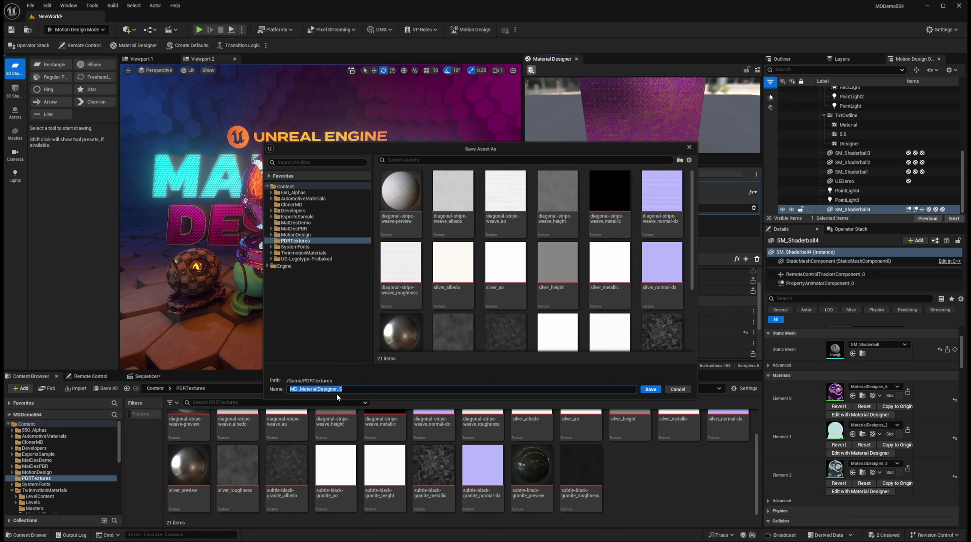
{"action": "type", "text": "Metal1"}
{"action": "key", "text": "Return"}
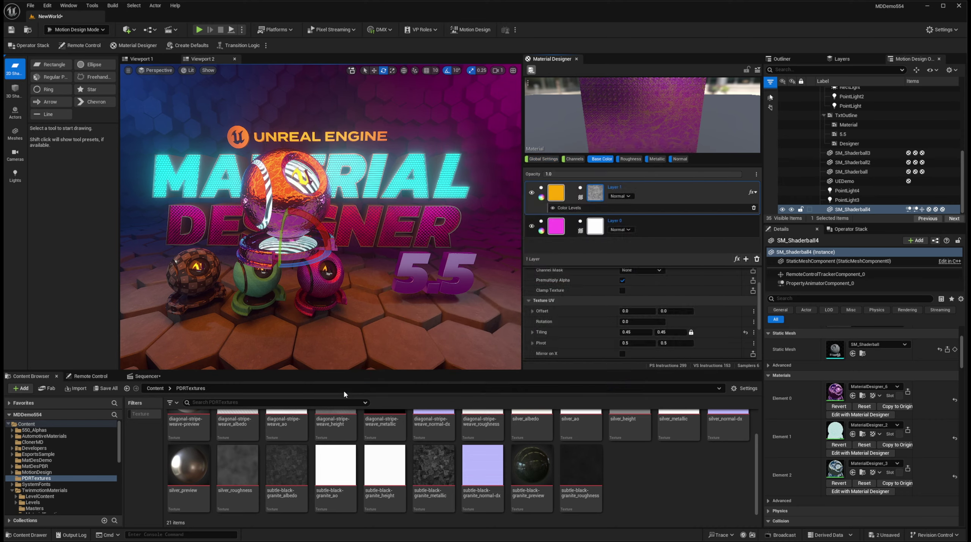
{"action": "scroll", "coordinate": [669, 504], "scroll_direction": "up", "scroll_amount": 1}
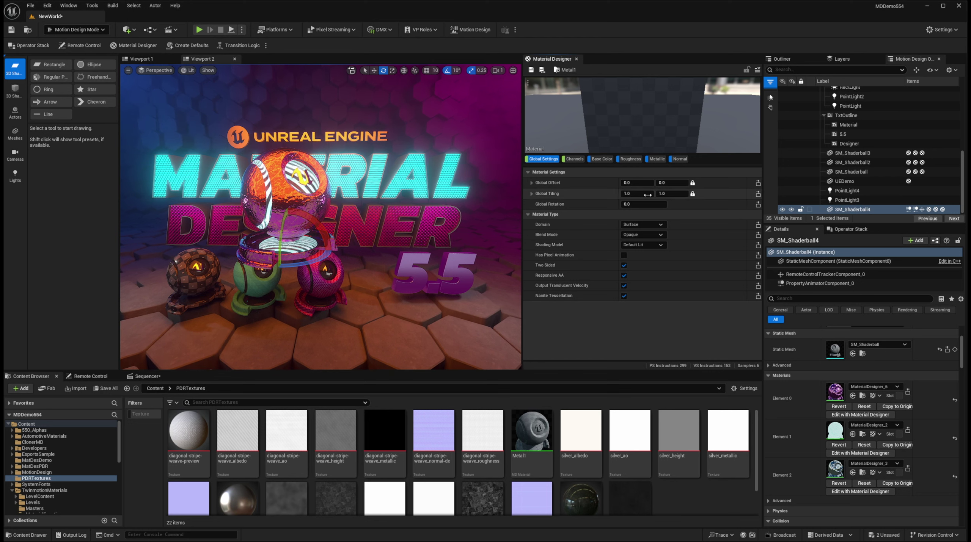
Display Metal1's Base Color layers and save a copy of the material as MD_Metal2 in PDRTextures
{"action": "left_click", "coordinate": [601, 159]}
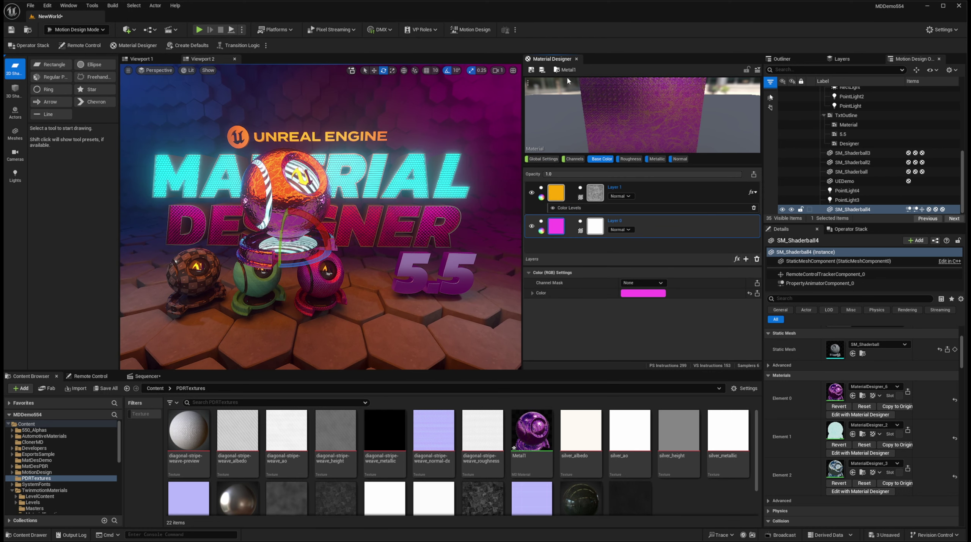
{"action": "left_click", "coordinate": [542, 70]}
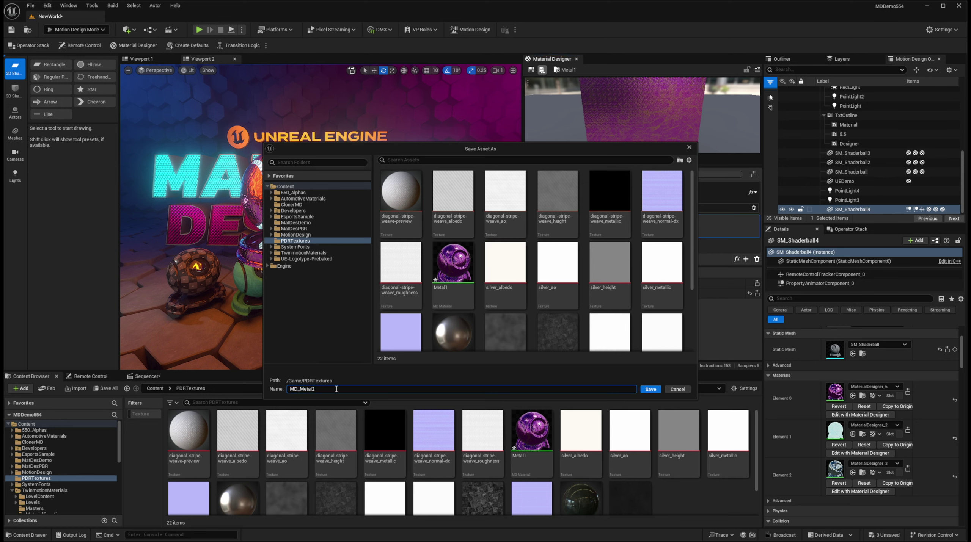
{"action": "left_click", "coordinate": [650, 389]}
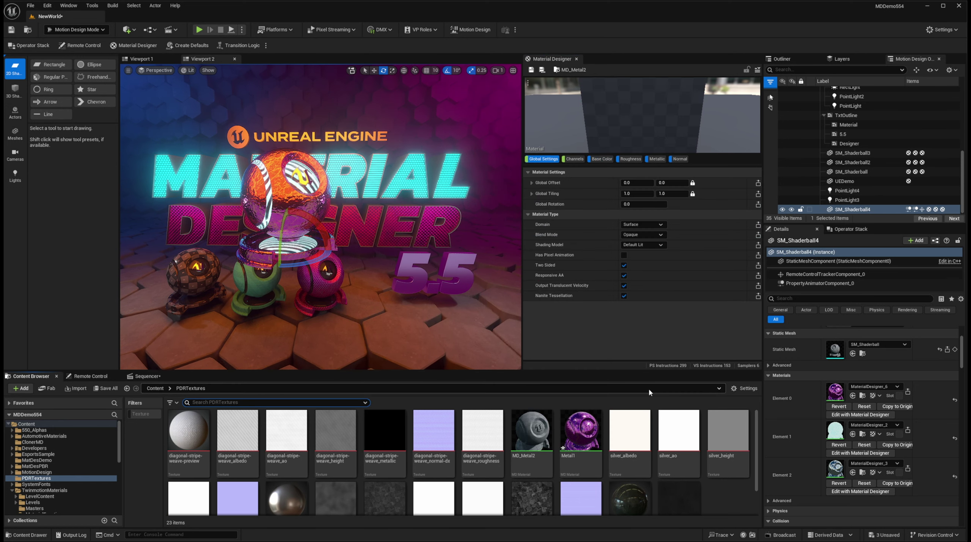
Delete the orange layer with the marble mask from MD_Metal2's Base Color channel
{"action": "left_click", "coordinate": [602, 159]}
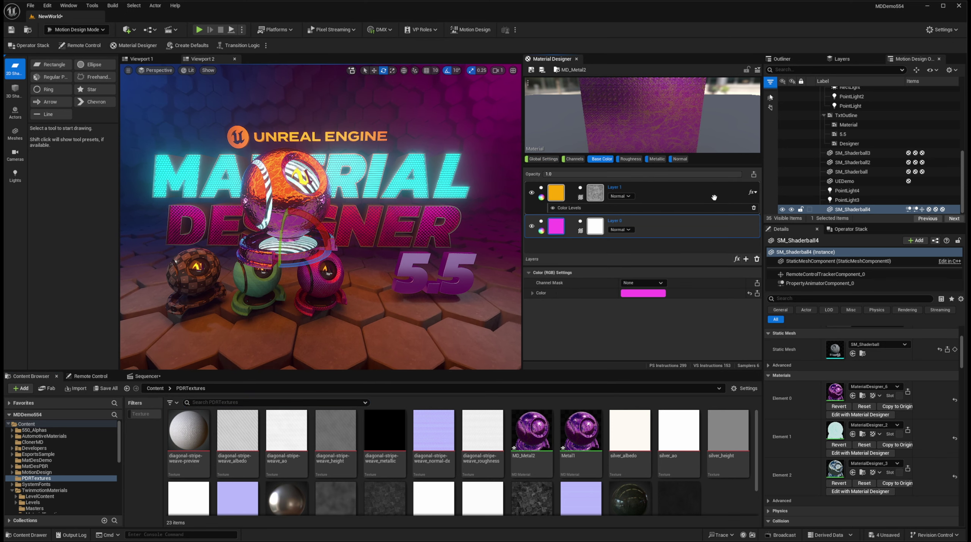
{"action": "left_click", "coordinate": [654, 190]}
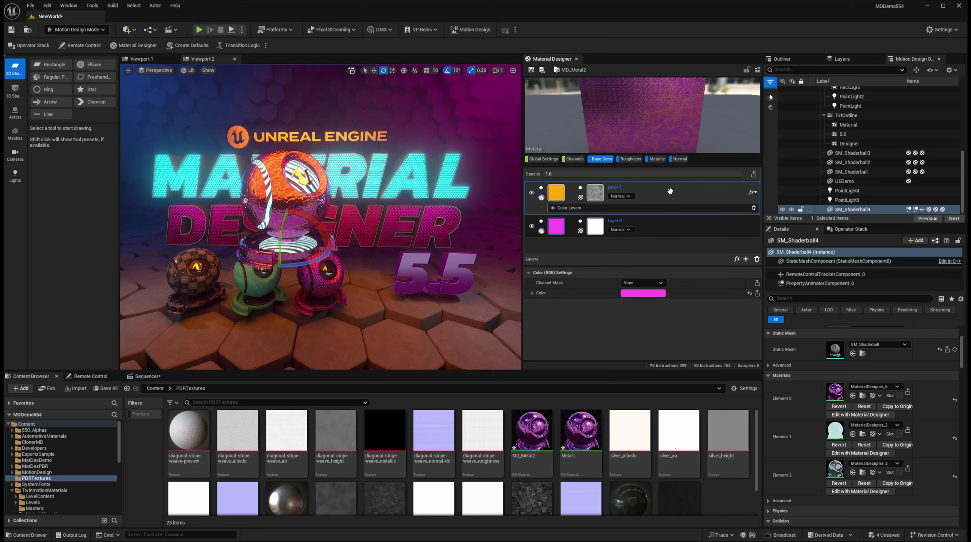
{"action": "left_click", "coordinate": [756, 259]}
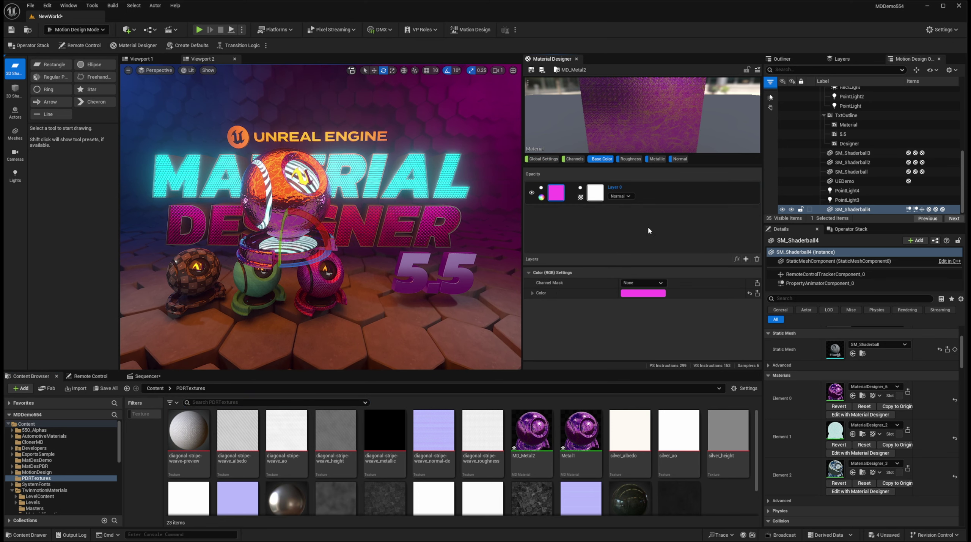
Set MD_Metal2's Roughness color to gray with value 0.34375, hex sRGB 9E9E9EFF
{"action": "left_click", "coordinate": [632, 158]}
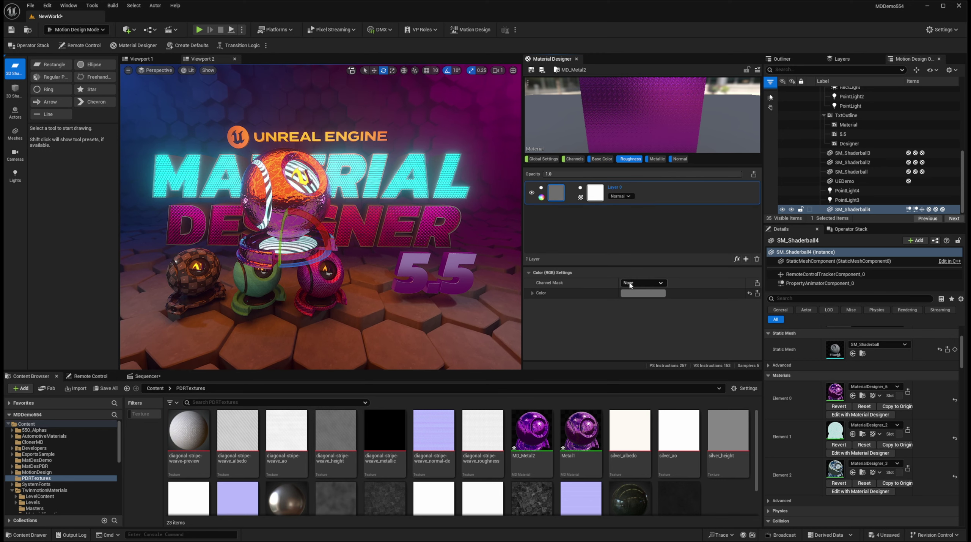
{"action": "left_click", "coordinate": [643, 293]}
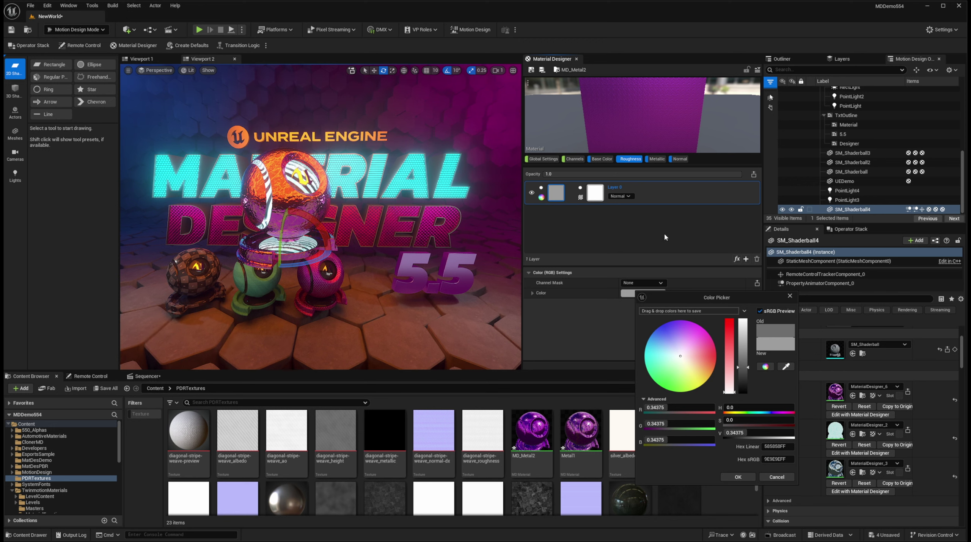
{"action": "left_click", "coordinate": [738, 477]}
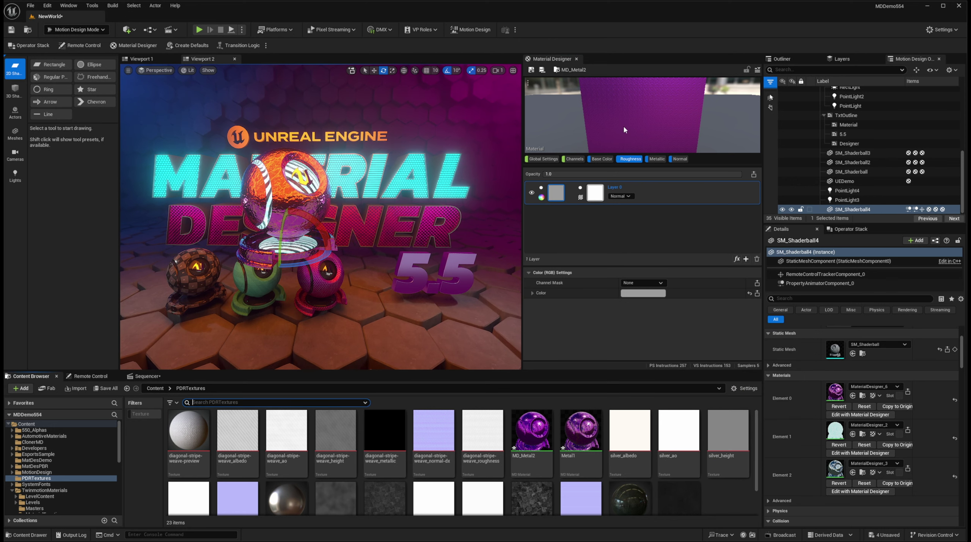
Show MD_Metal2's Base Color layers, then save the changes and assign MD_Metal2 to Element 0 of SM_Shaderball4
{"action": "left_click", "coordinate": [601, 159]}
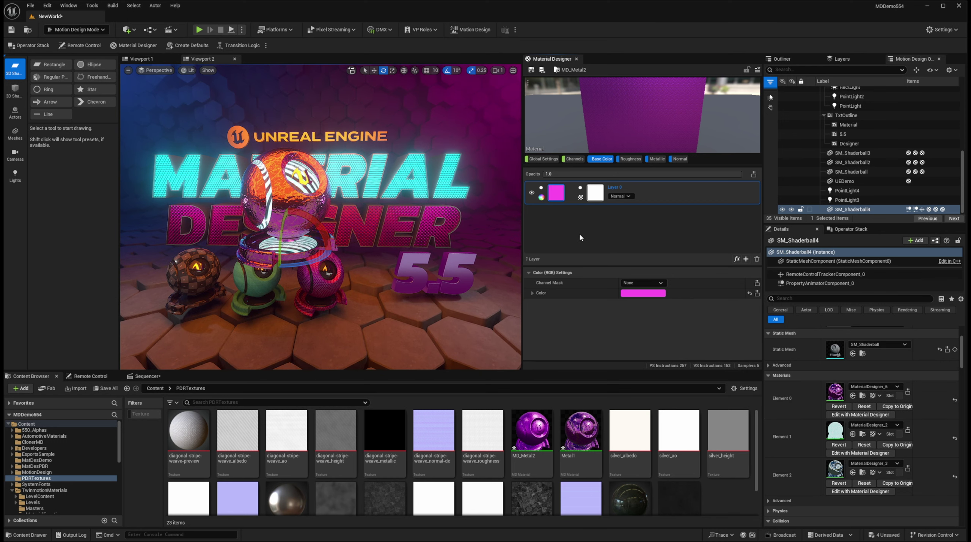
{"action": "key", "text": "ctrl+s"}
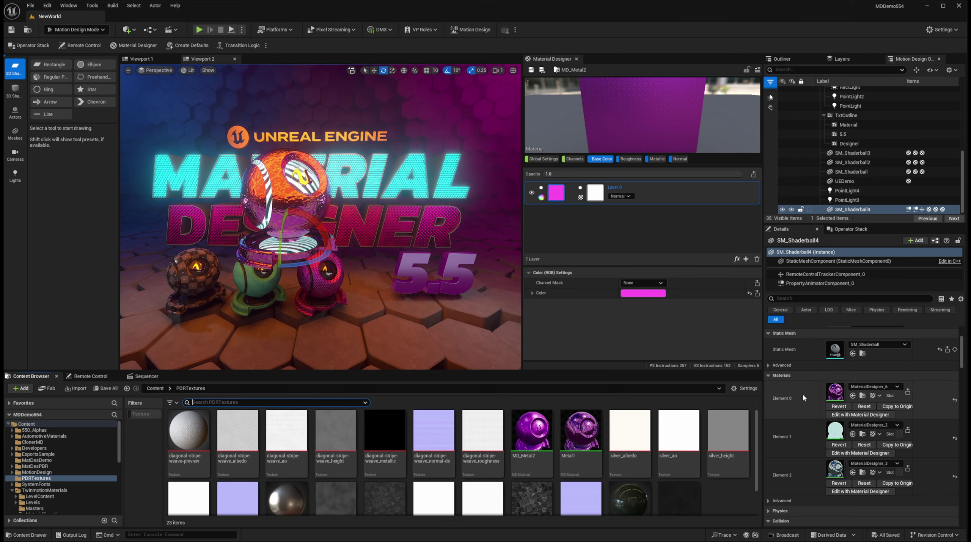
{"action": "left_click_drag", "start_coordinate": [529, 435], "coordinate": [839, 397]}
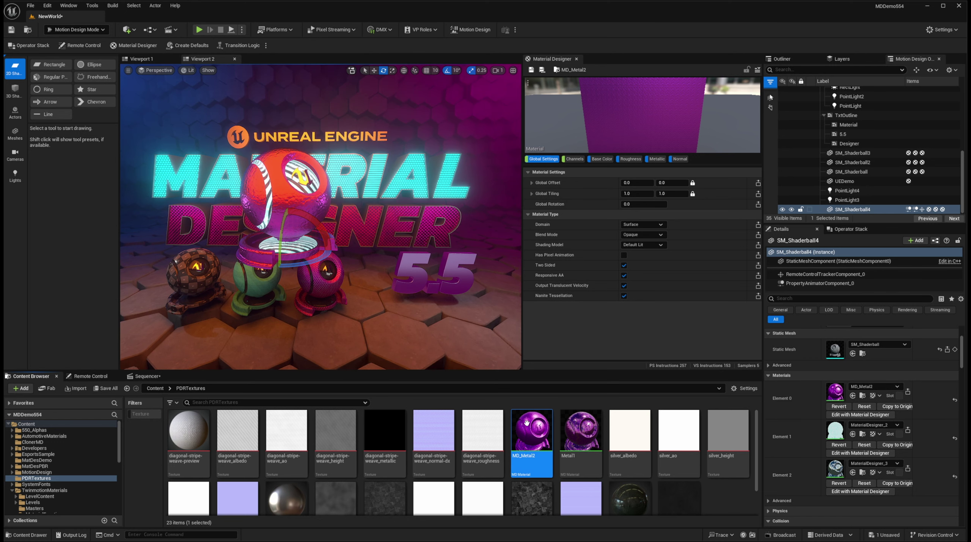
Save a copy of MD_Metal2 as MD_Metal3 in the PDRTextures folder and assign it to Element 0 of SM_Shaderball4
{"action": "left_click", "coordinate": [864, 417]}
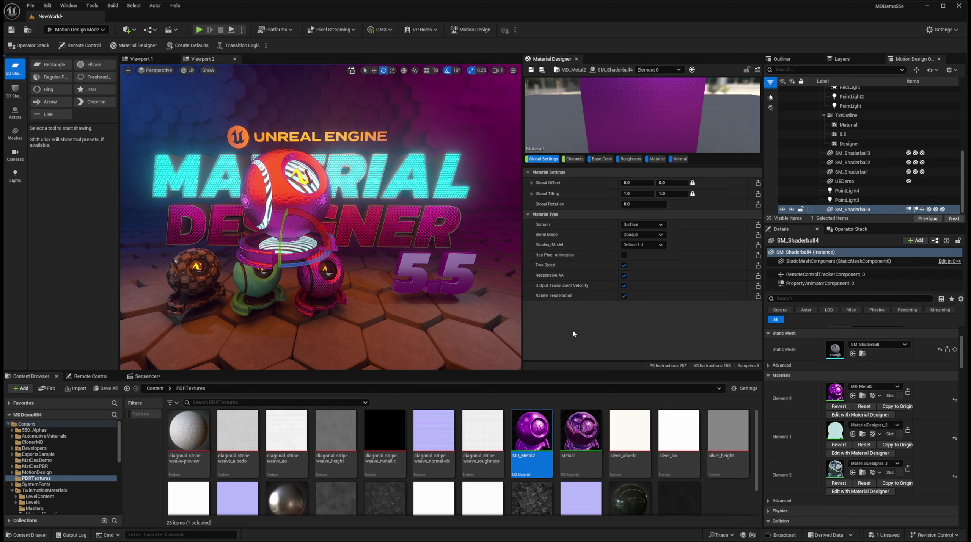
{"action": "left_click", "coordinate": [542, 70]}
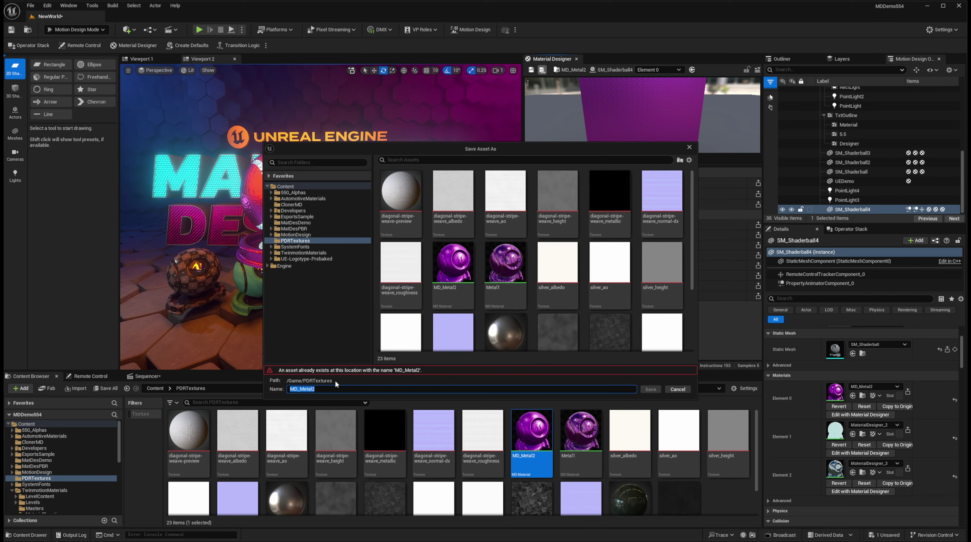
{"action": "key", "text": "BackSpace"}
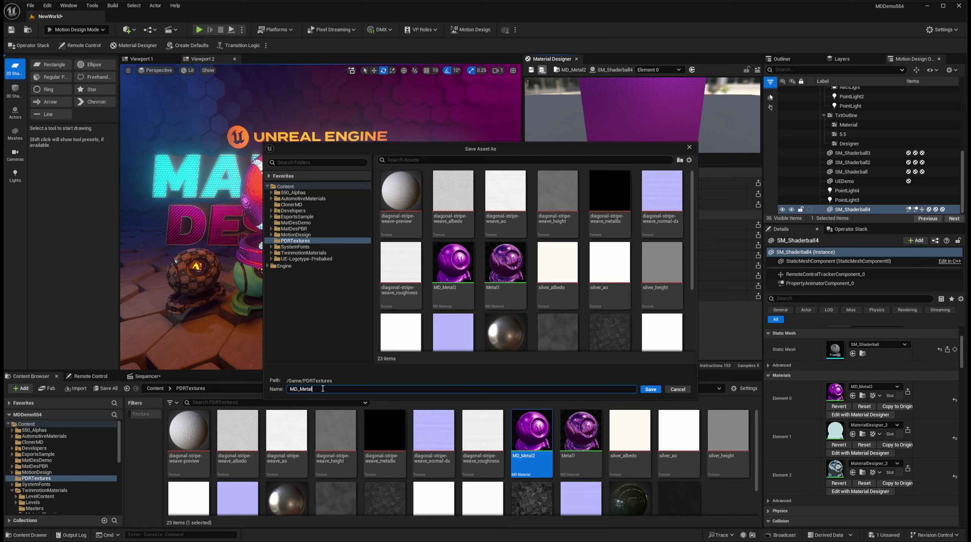
{"action": "type", "text": "3"}
{"action": "left_click", "coordinate": [652, 389]}
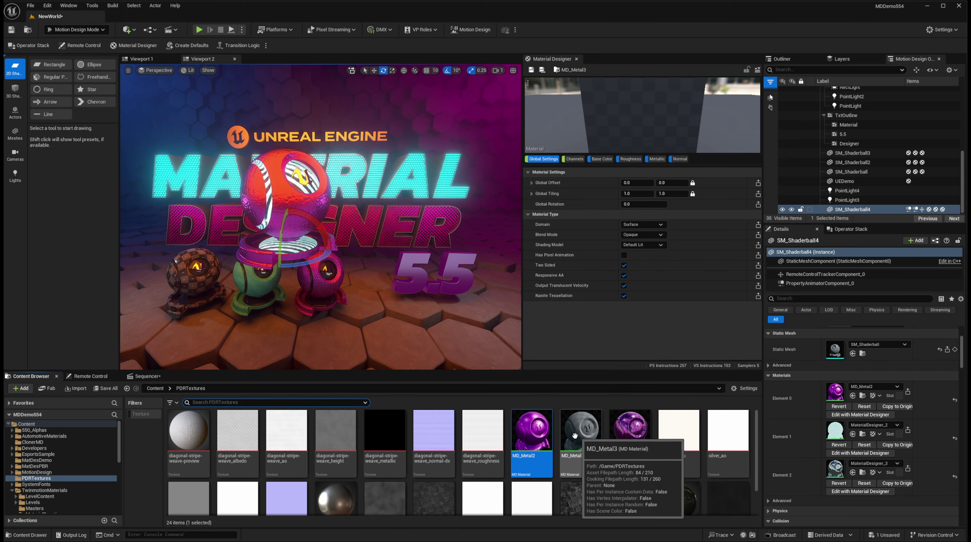
{"action": "left_click_drag", "start_coordinate": [581, 431], "coordinate": [838, 395]}
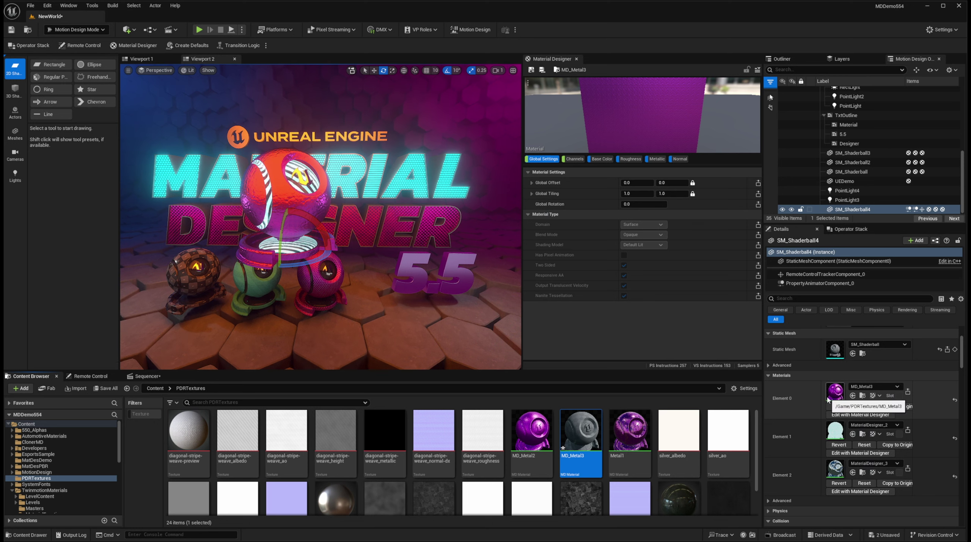
Set MD_Metal3's Base Color layer to blue, hex sRGB 445AFFFF
{"action": "left_click", "coordinate": [602, 160]}
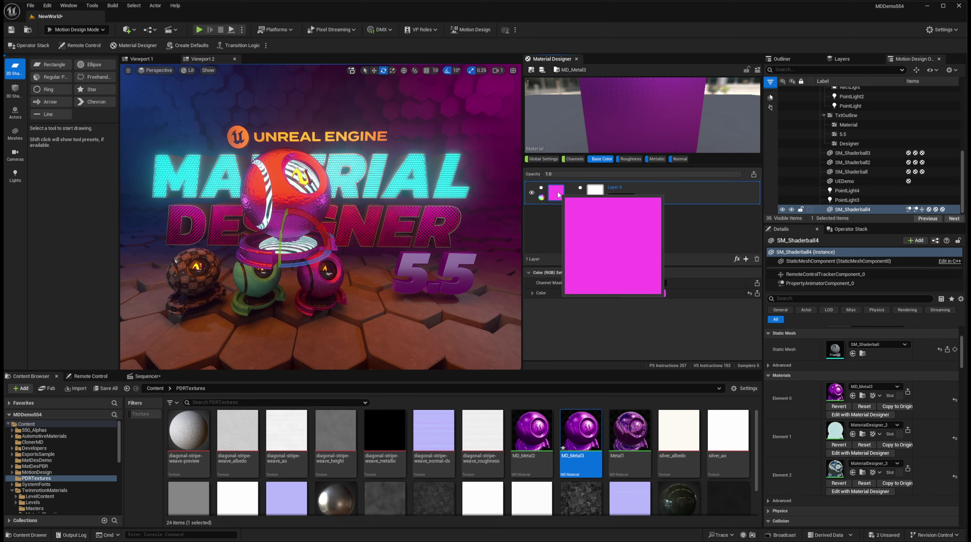
{"action": "left_click", "coordinate": [643, 293]}
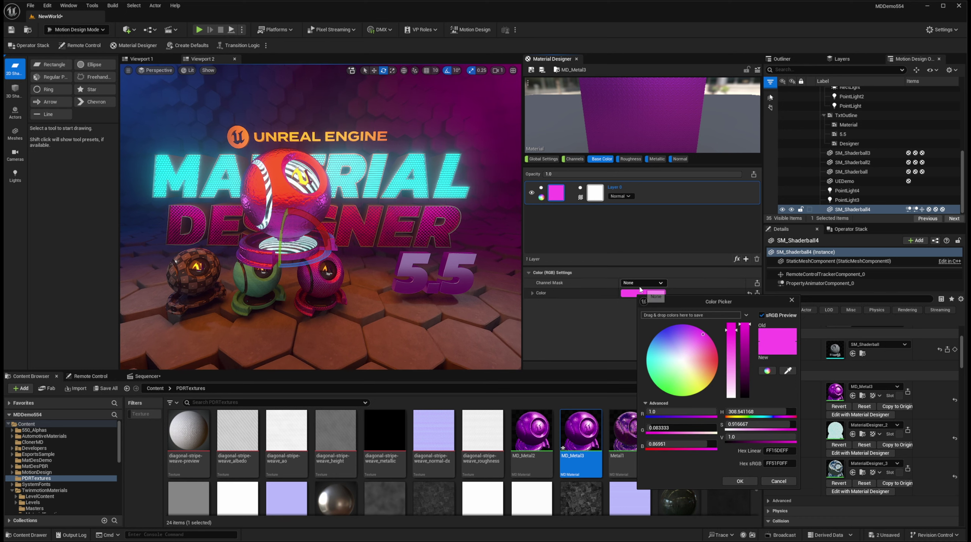
{"action": "left_click", "coordinate": [664, 333]}
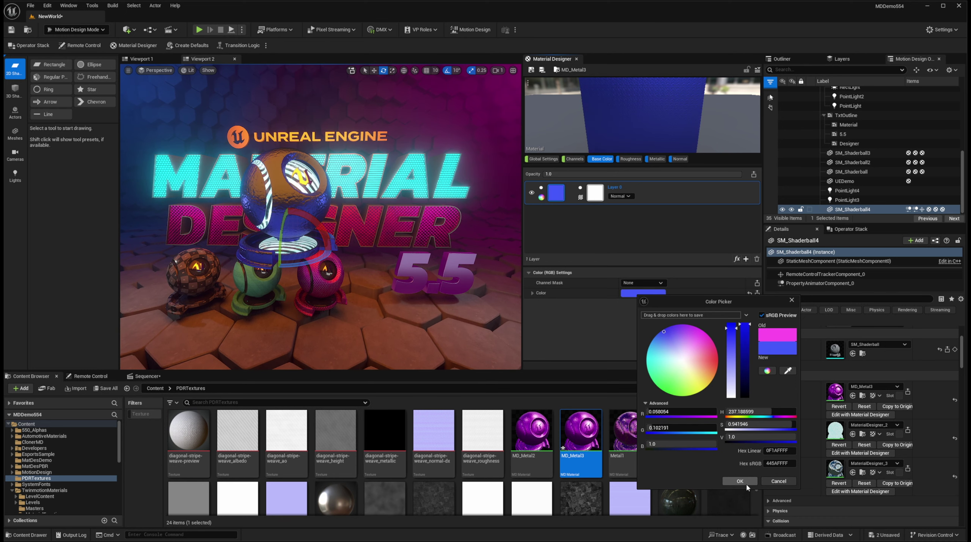
{"action": "left_click", "coordinate": [746, 483]}
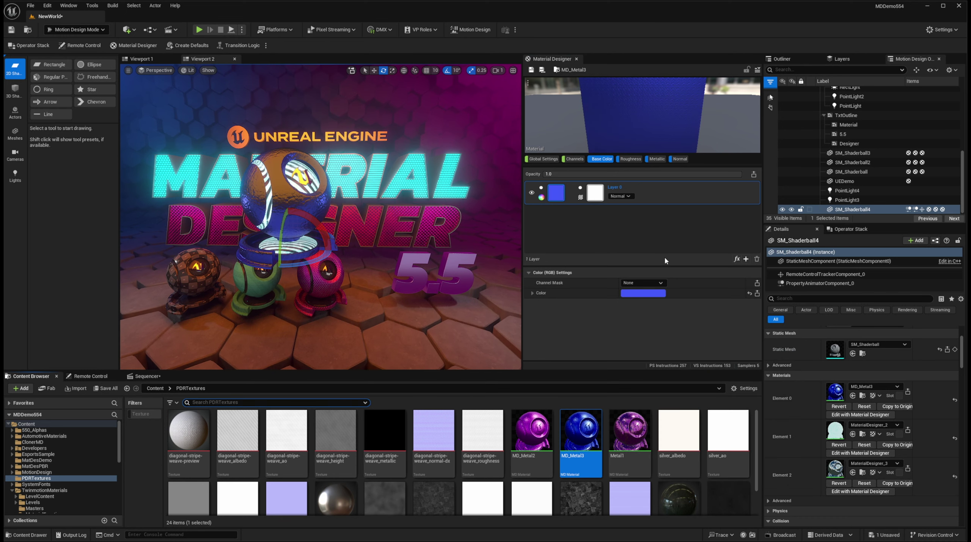